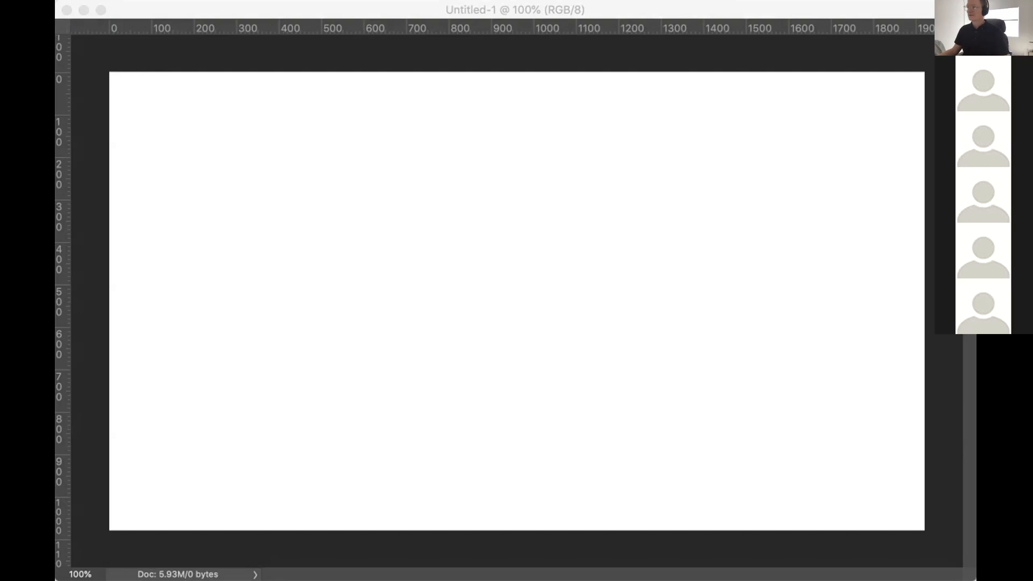
- Zoom the blank document to 200% and reposition its window so the whole canvas is easy to work on
{"action": "left_click", "coordinate": [541, 77]}
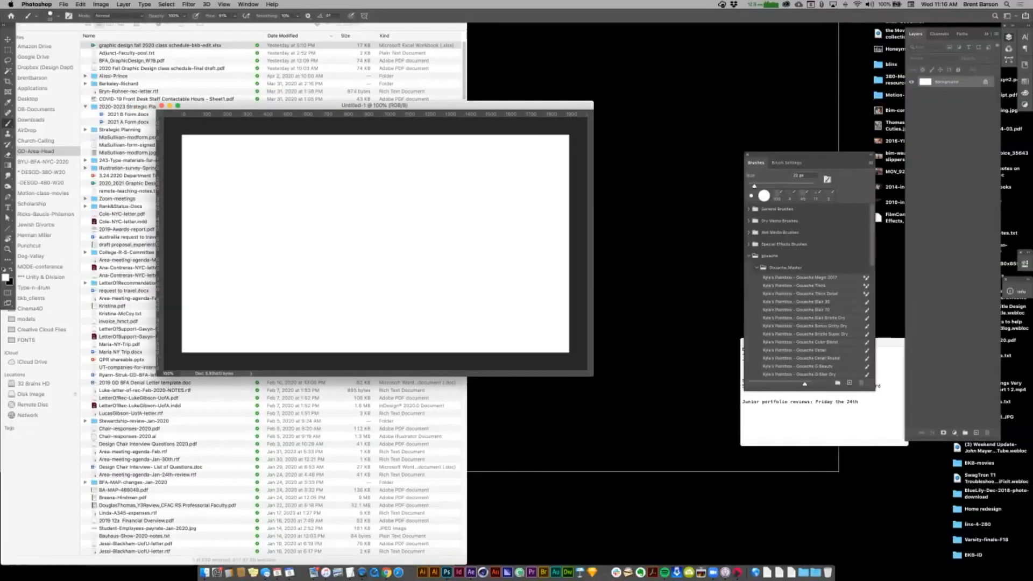
{"action": "key", "text": "super+plus"}
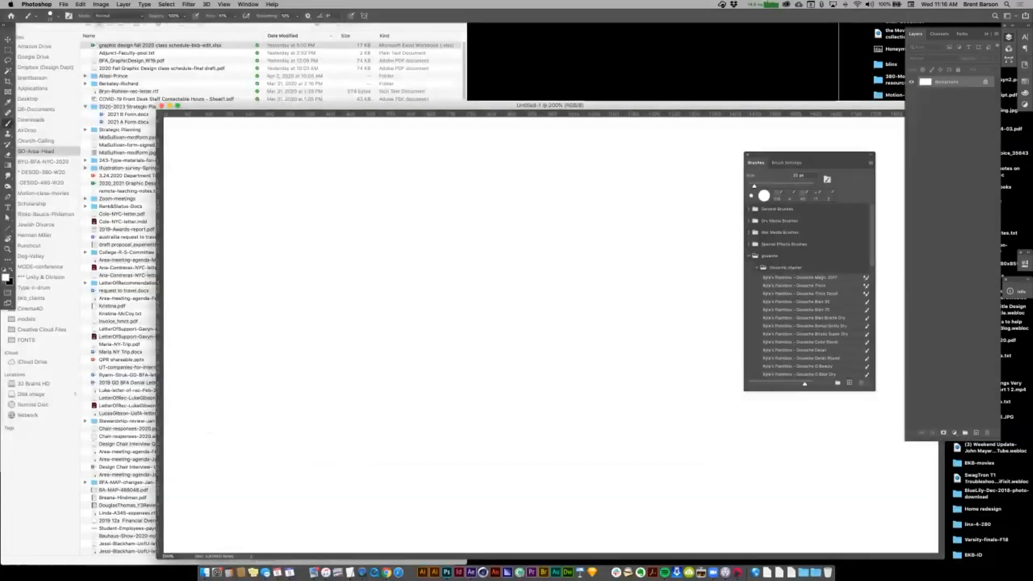
{"action": "left_click_drag", "start_coordinate": [377, 106], "coordinate": [237, 27]}
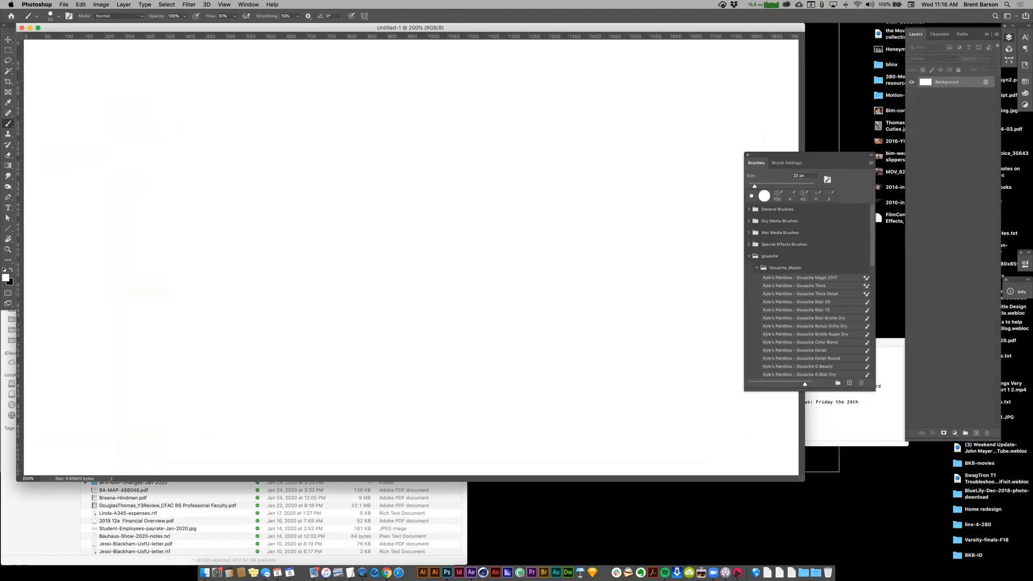
- Open Adobe's online page for getting more Photoshop brushes and browse through the available brush sets
{"action": "left_click", "coordinate": [871, 162]}
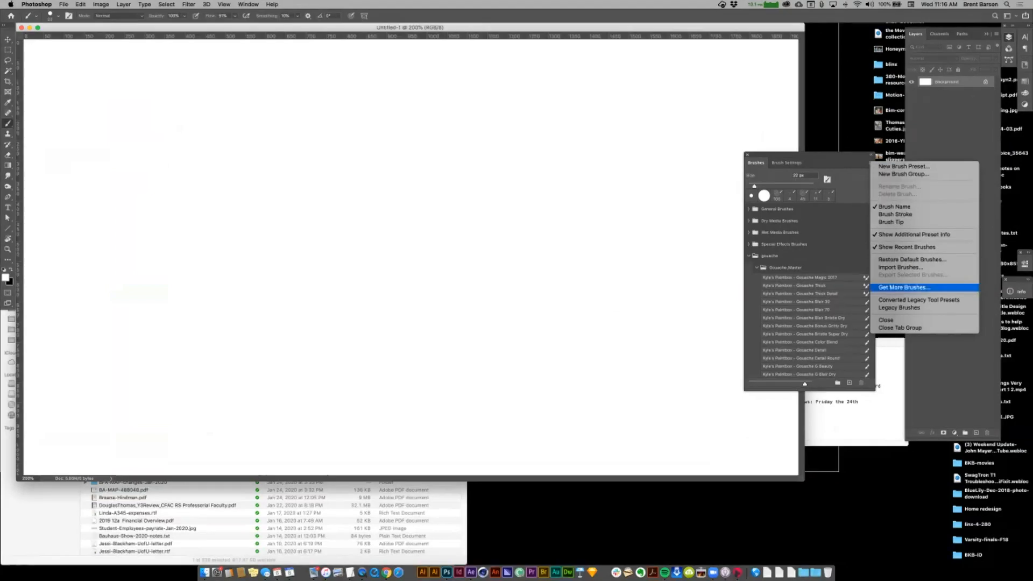
{"action": "left_click", "coordinate": [904, 287]}
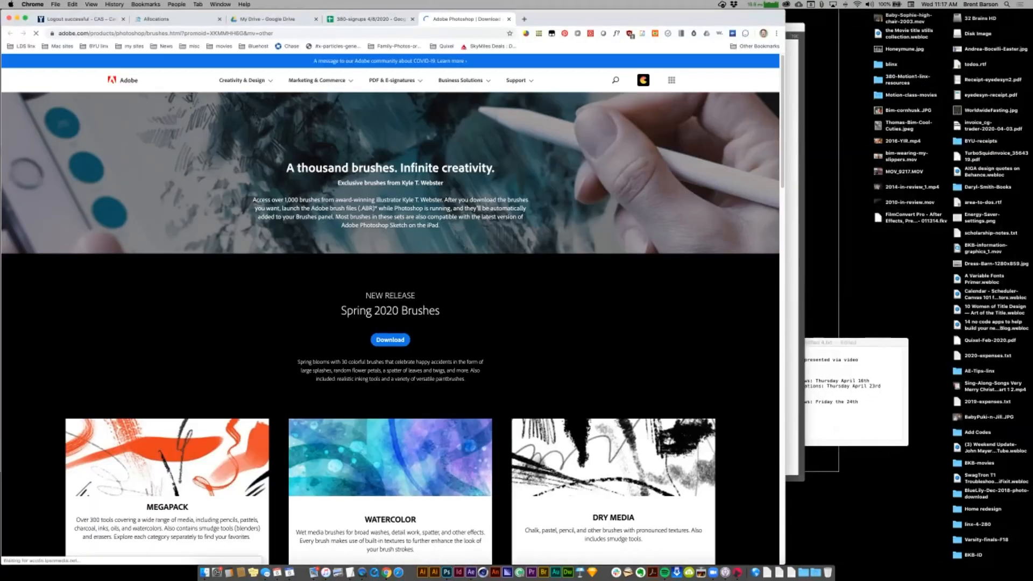
{"action": "scroll", "coordinate": [390, 309], "scroll_direction": "down", "scroll_amount": 5}
{"action": "scroll", "coordinate": [390, 310], "scroll_direction": "down", "scroll_amount": 10}
{"action": "scroll", "coordinate": [390, 309], "scroll_direction": "down", "scroll_amount": 5}
{"action": "scroll", "coordinate": [390, 310], "scroll_direction": "down", "scroll_amount": 7}
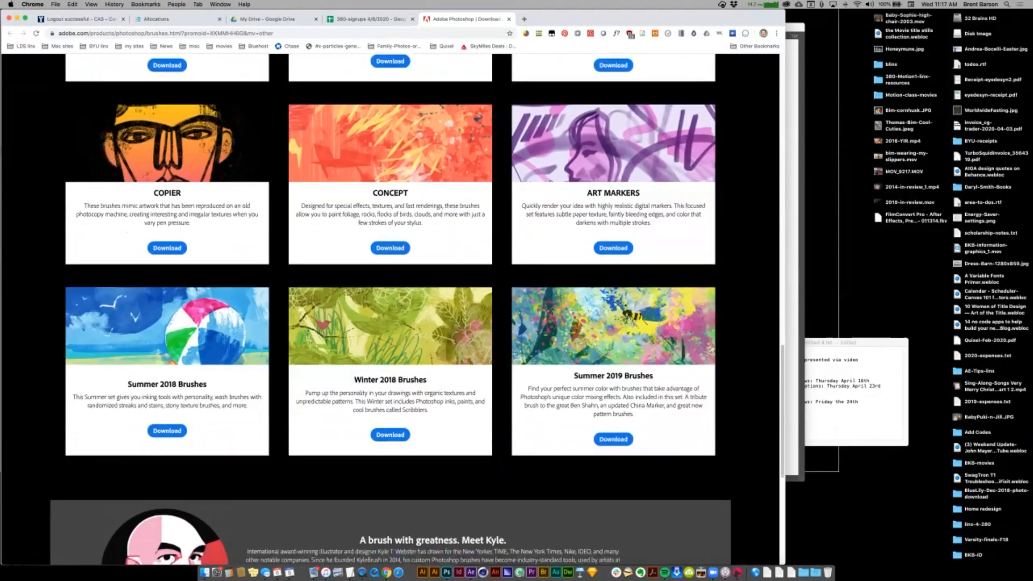
{"action": "scroll", "coordinate": [390, 309], "scroll_direction": "down", "scroll_amount": 9}
- Download the Gouache brush set from the Adobe brushes page
{"action": "key", "text": "Home"}
{"action": "scroll", "coordinate": [390, 309], "scroll_direction": "down", "scroll_amount": 3}
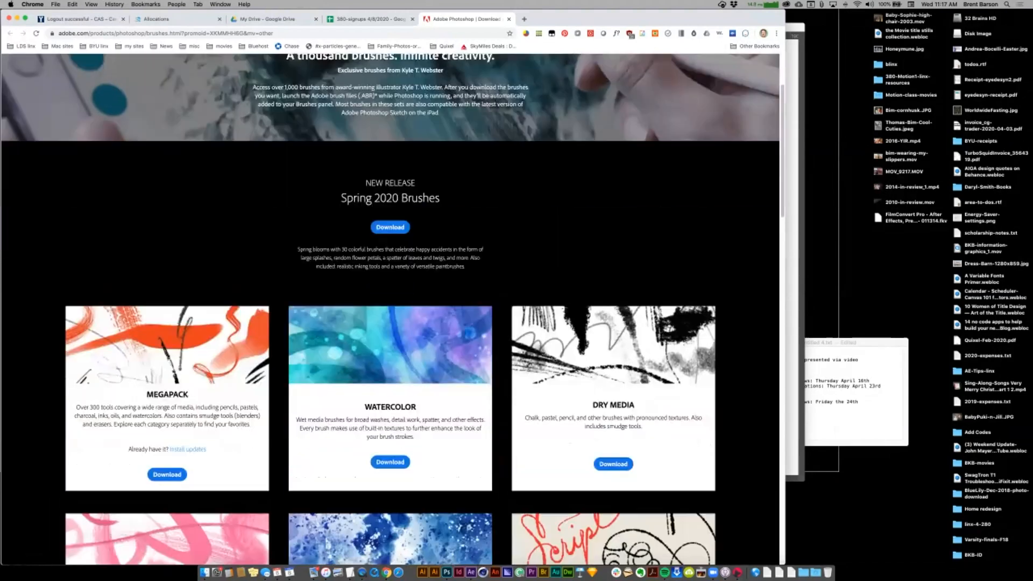
{"action": "scroll", "coordinate": [390, 309], "scroll_direction": "down", "scroll_amount": 4}
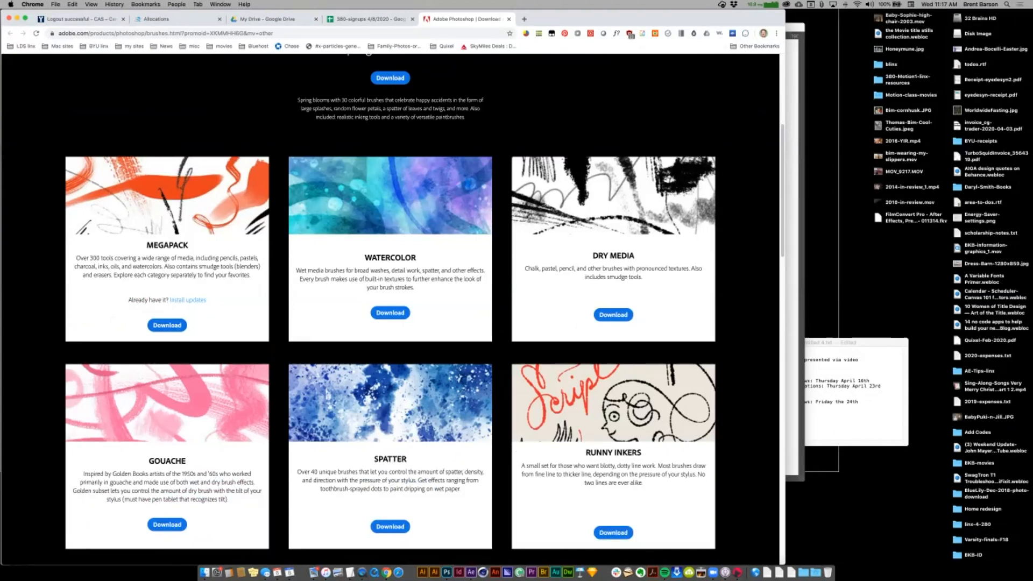
{"action": "scroll", "coordinate": [390, 310], "scroll_direction": "down", "scroll_amount": 1}
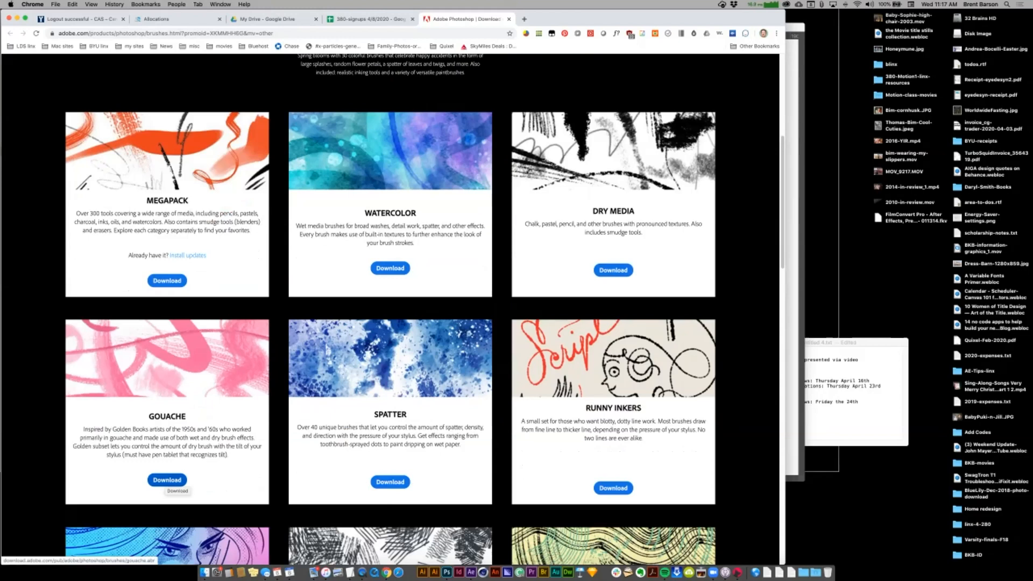
{"action": "left_click", "coordinate": [167, 480]}
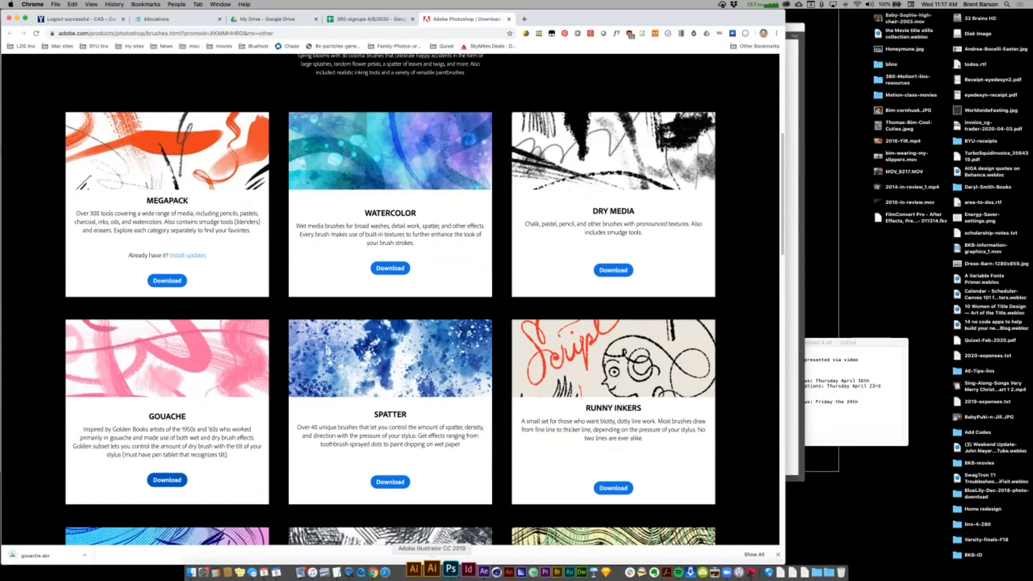
- Switch back to Photoshop and import the gouache.abr brush file from the Downloads folder
{"action": "left_click", "coordinate": [452, 569]}
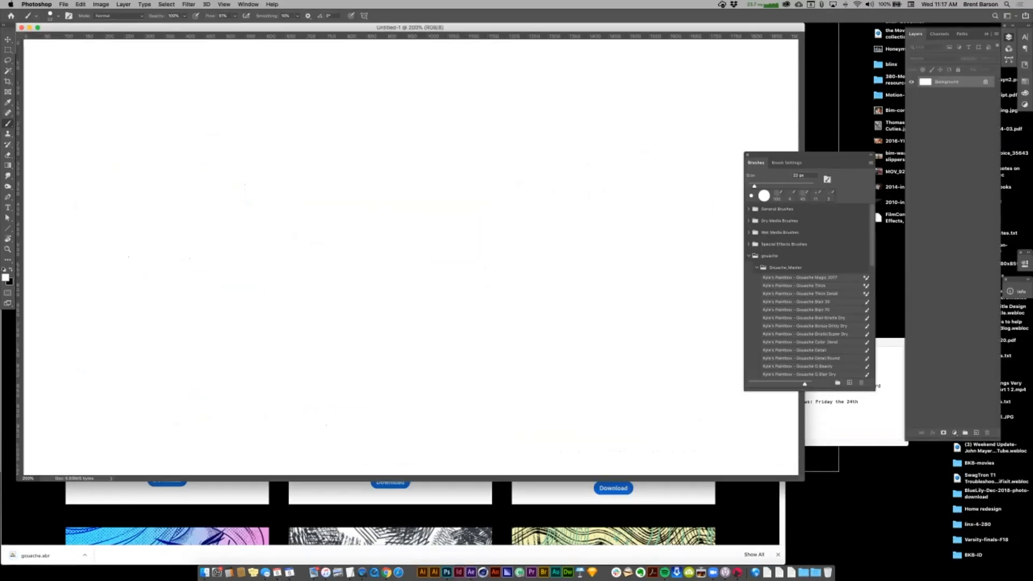
{"action": "left_click", "coordinate": [871, 163]}
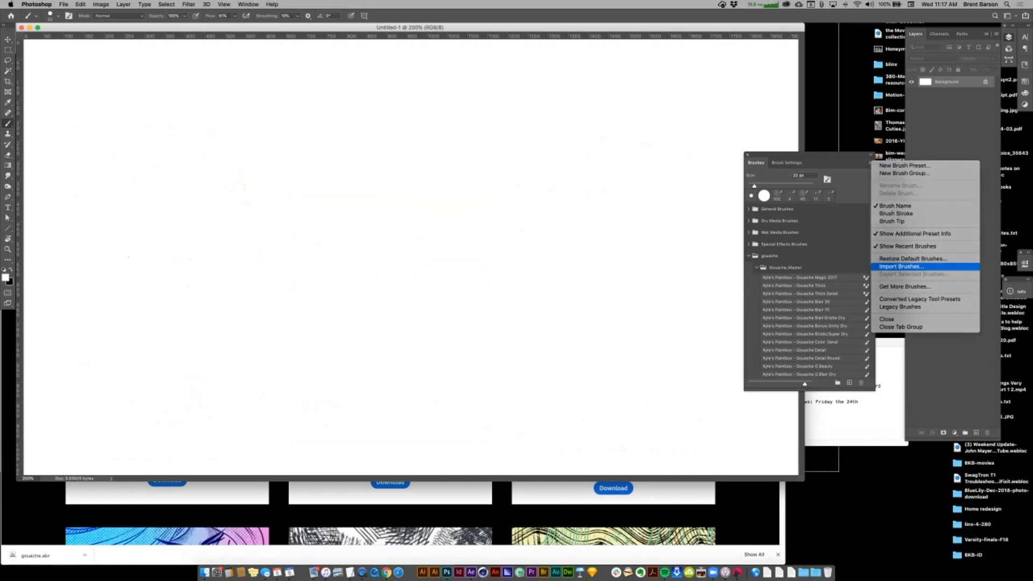
{"action": "left_click", "coordinate": [901, 267]}
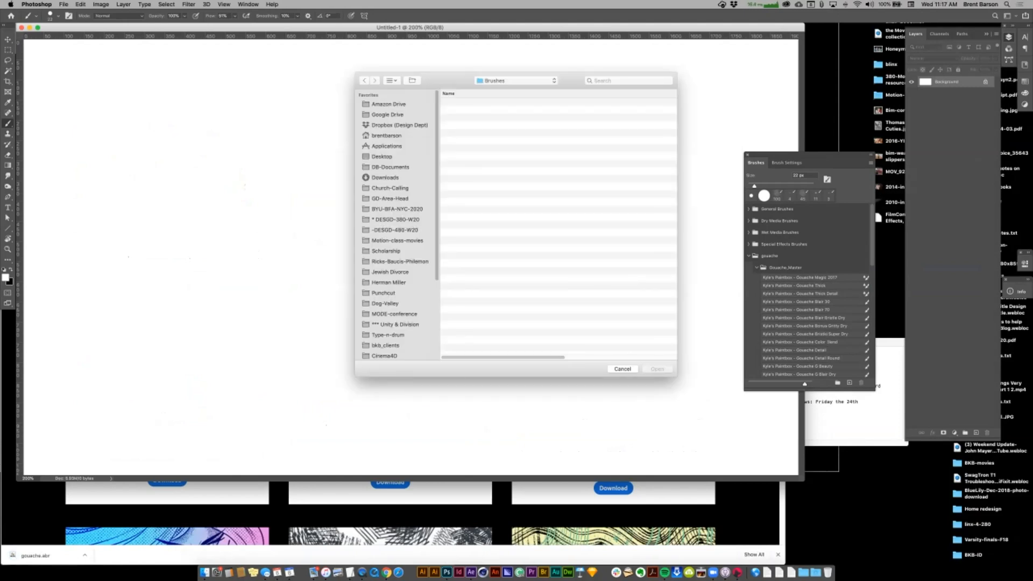
{"action": "scroll", "coordinate": [397, 226], "scroll_direction": "down", "scroll_amount": 5}
{"action": "scroll", "coordinate": [397, 226], "scroll_direction": "up", "scroll_amount": 4}
{"action": "left_click", "coordinate": [386, 154]}
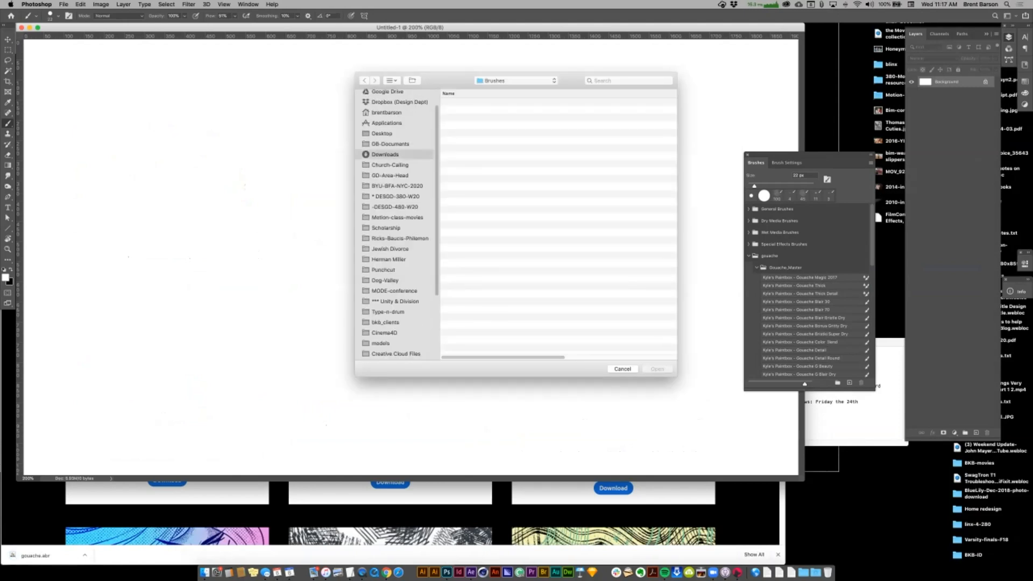
{"action": "left_click", "coordinate": [473, 103]}
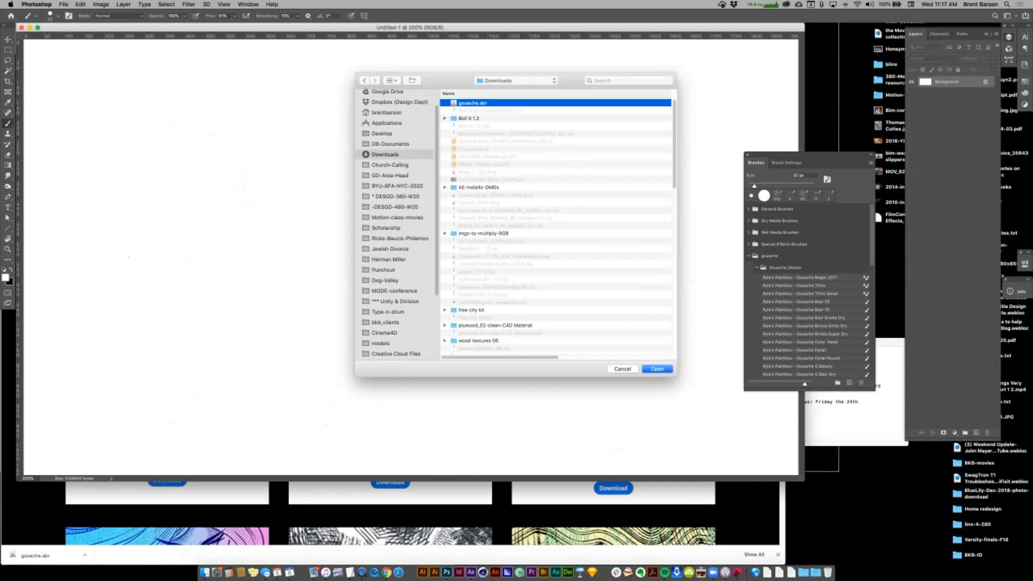
{"action": "key", "text": "Return"}
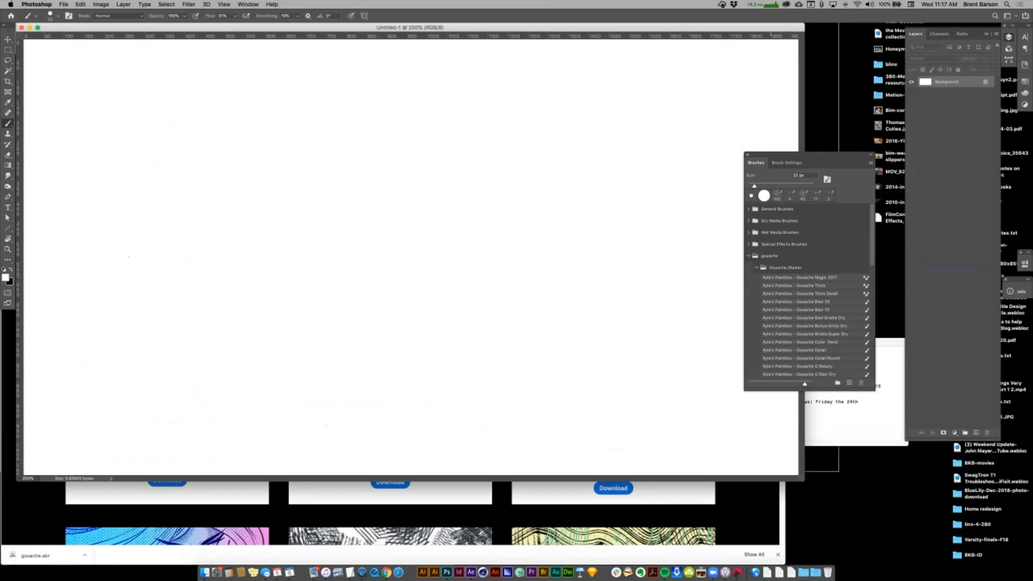
- Choose the Gouache Bristle Super Dry brush and place the Brushes panel beneath a shortened Layers panel, clear of the canvas
{"action": "scroll", "coordinate": [807, 291], "scroll_direction": "down", "scroll_amount": 1}
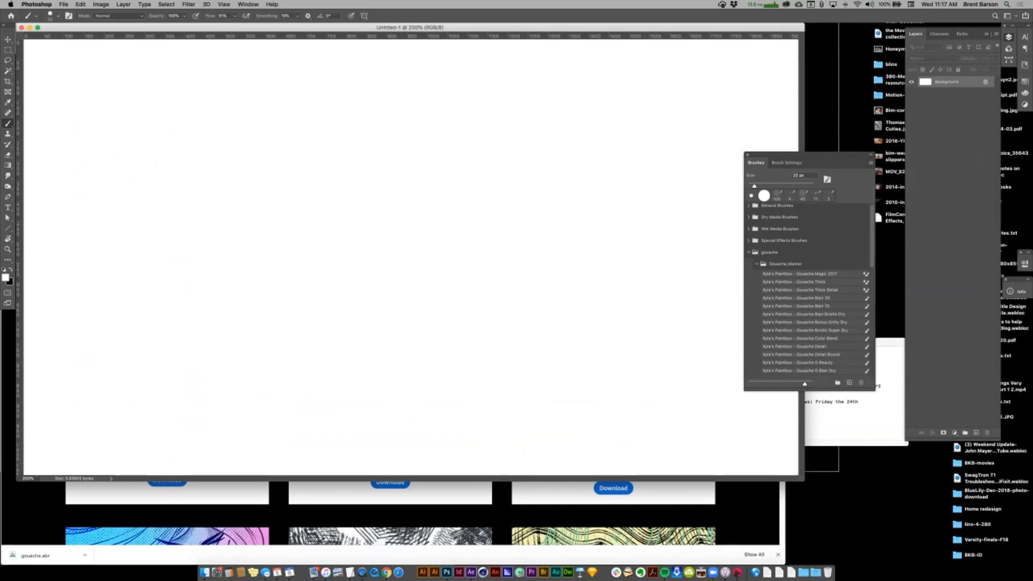
{"action": "left_click", "coordinate": [805, 331]}
{"action": "mouse_move", "coordinate": [807, 155]}
{"action": "left_mouse_down"}
{"action": "mouse_move", "coordinate": [886, 302]}
{"action": "mouse_move", "coordinate": [934, 331]}
{"action": "mouse_move", "coordinate": [965, 329]}
{"action": "left_mouse_up"}
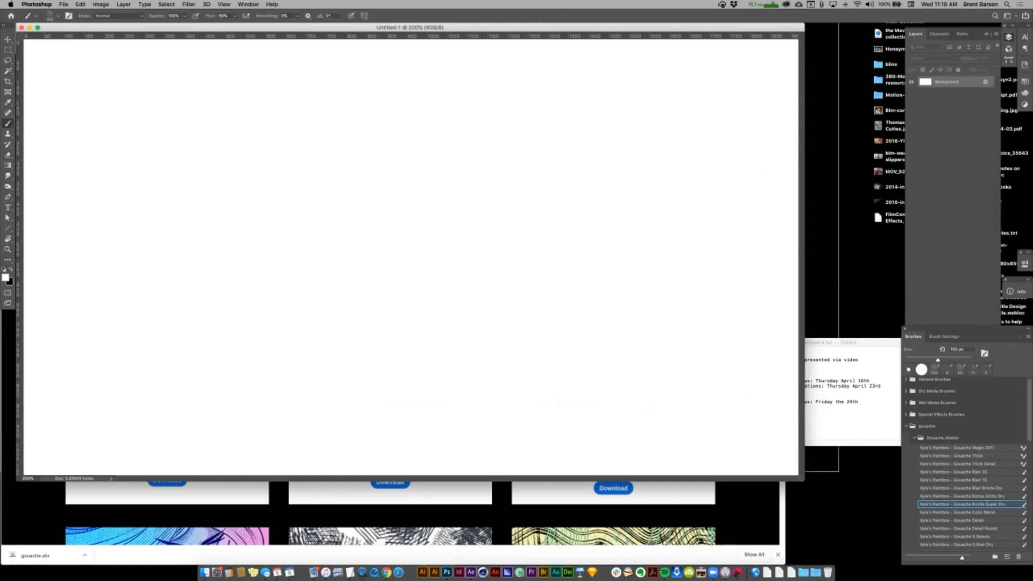
{"action": "left_click_drag", "start_coordinate": [963, 329], "coordinate": [817, 299]}
{"action": "left_click_drag", "start_coordinate": [952, 441], "coordinate": [953, 271]}
{"action": "mouse_move", "coordinate": [817, 299]}
{"action": "left_mouse_down"}
{"action": "mouse_move", "coordinate": [973, 329]}
{"action": "mouse_move", "coordinate": [963, 322]}
{"action": "left_mouse_up"}
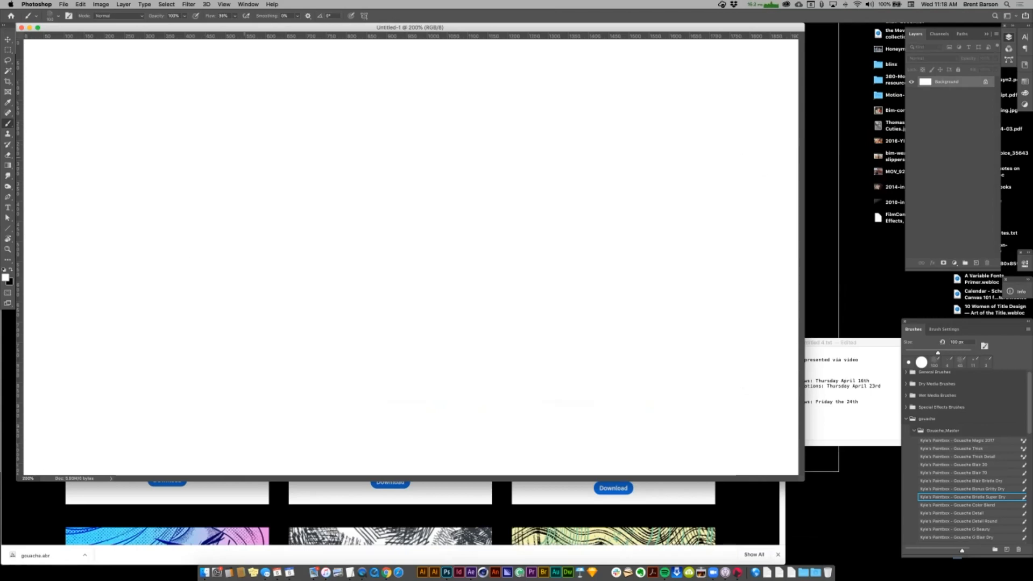
- Make black the foreground color and paint a broad zigzag of test strokes across the canvas with the Gouache Bristle Super Dry brush
{"action": "left_click_drag", "start_coordinate": [248, 166], "coordinate": [226, 177]}
{"action": "key", "text": "x"}
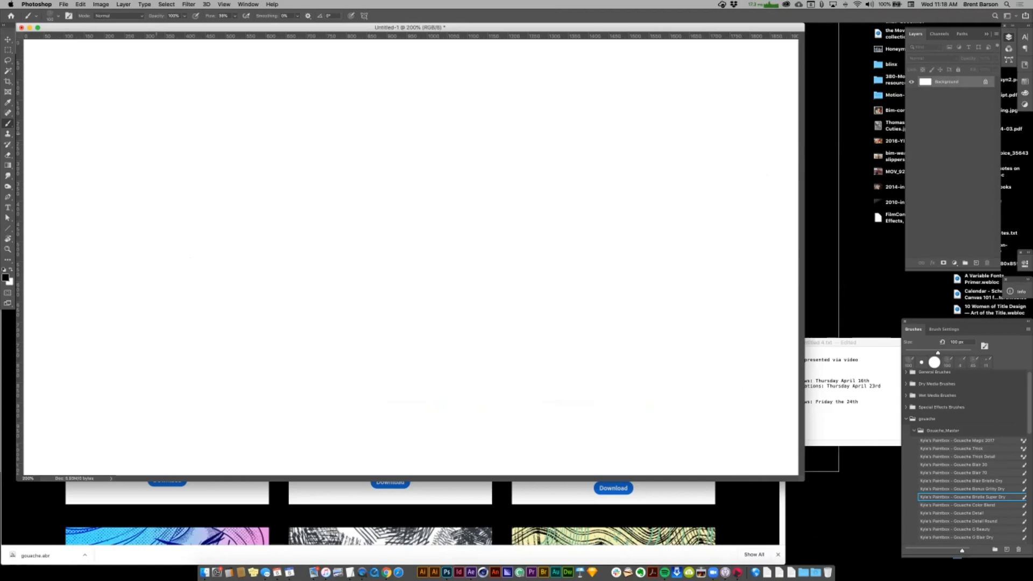
{"action": "left_click", "coordinate": [535, 242]}
{"action": "mouse_move", "coordinate": [249, 166]}
{"action": "left_mouse_down"}
{"action": "mouse_move", "coordinate": [267, 152]}
{"action": "mouse_move", "coordinate": [273, 170]}
{"action": "mouse_move", "coordinate": [232, 233]}
{"action": "mouse_move", "coordinate": [318, 118]}
{"action": "mouse_move", "coordinate": [360, 128]}
{"action": "mouse_move", "coordinate": [246, 306]}
{"action": "mouse_move", "coordinate": [391, 136]}
{"action": "mouse_move", "coordinate": [418, 117]}
{"action": "mouse_move", "coordinate": [485, 103]}
{"action": "mouse_move", "coordinate": [285, 368]}
{"action": "mouse_move", "coordinate": [485, 107]}
{"action": "mouse_move", "coordinate": [503, 183]}
{"action": "mouse_move", "coordinate": [568, 165]}
{"action": "mouse_move", "coordinate": [474, 269]}
{"action": "mouse_move", "coordinate": [597, 218]}
{"action": "mouse_move", "coordinate": [520, 312]}
{"action": "mouse_move", "coordinate": [597, 277]}
{"action": "mouse_move", "coordinate": [600, 381]}
{"action": "mouse_move", "coordinate": [712, 286]}
{"action": "mouse_move", "coordinate": [619, 269]}
{"action": "mouse_move", "coordinate": [418, 379]}
{"action": "mouse_move", "coordinate": [304, 357]}
{"action": "mouse_move", "coordinate": [208, 329]}
{"action": "mouse_move", "coordinate": [230, 250]}
{"action": "mouse_move", "coordinate": [189, 239]}
{"action": "mouse_move", "coordinate": [212, 180]}
{"action": "left_mouse_up"}
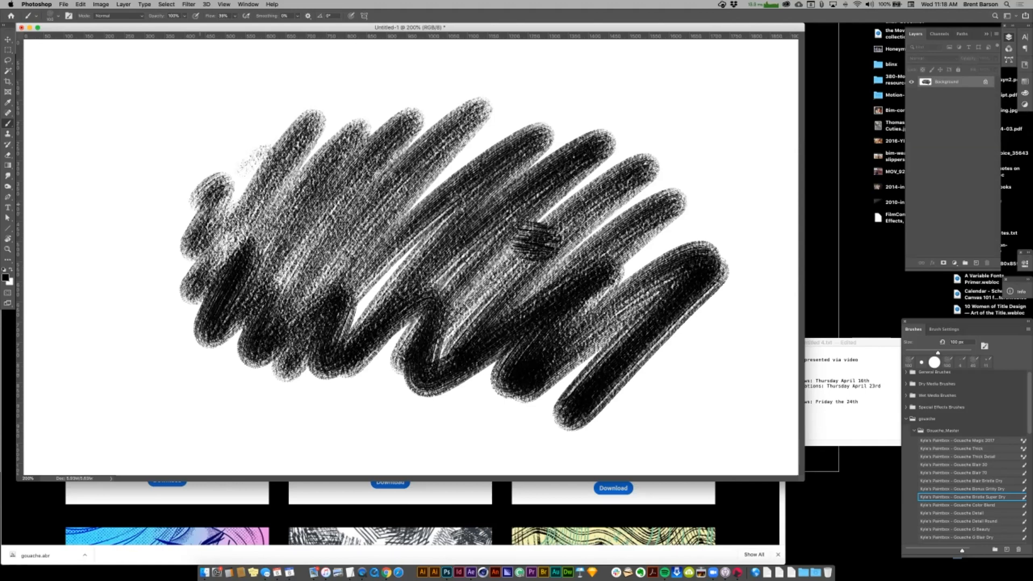
- Select the entire canvas
{"action": "key", "text": "super+a"}
{"action": "key", "text": "shift+BackSpace"}
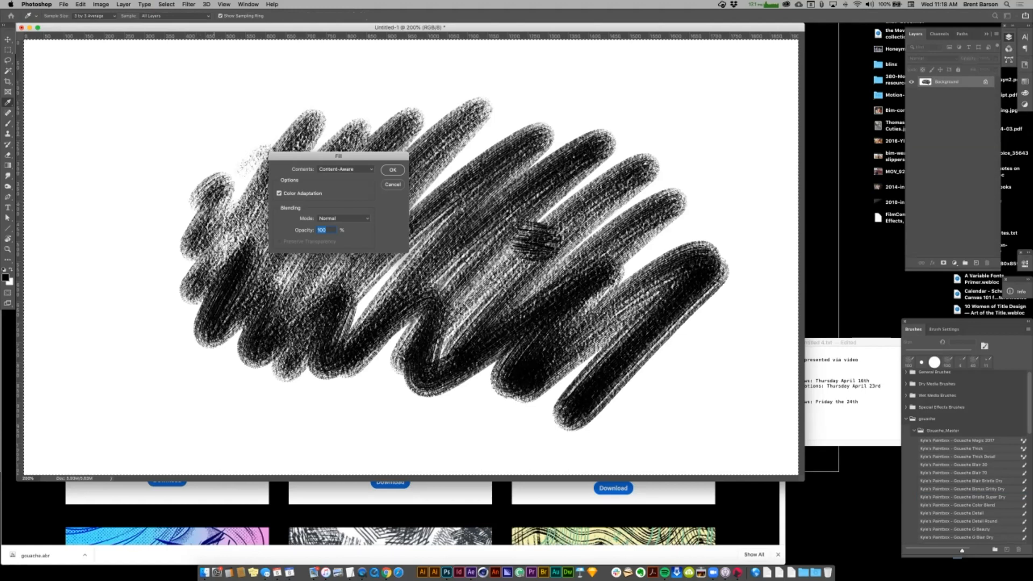
{"action": "key", "text": "Escape"}
{"action": "key", "text": "b"}
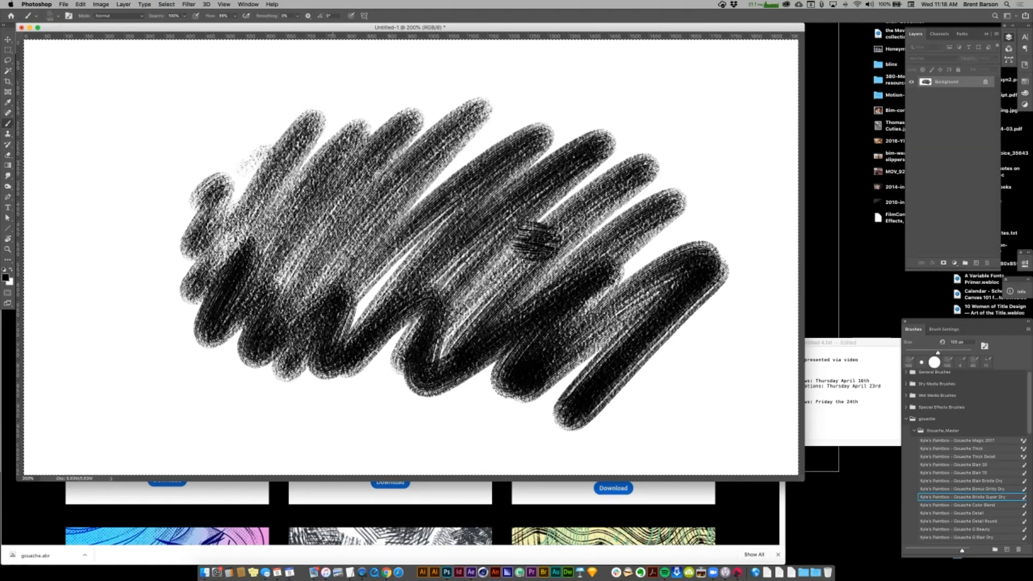
{"action": "key", "text": "shift+BackSpace"}
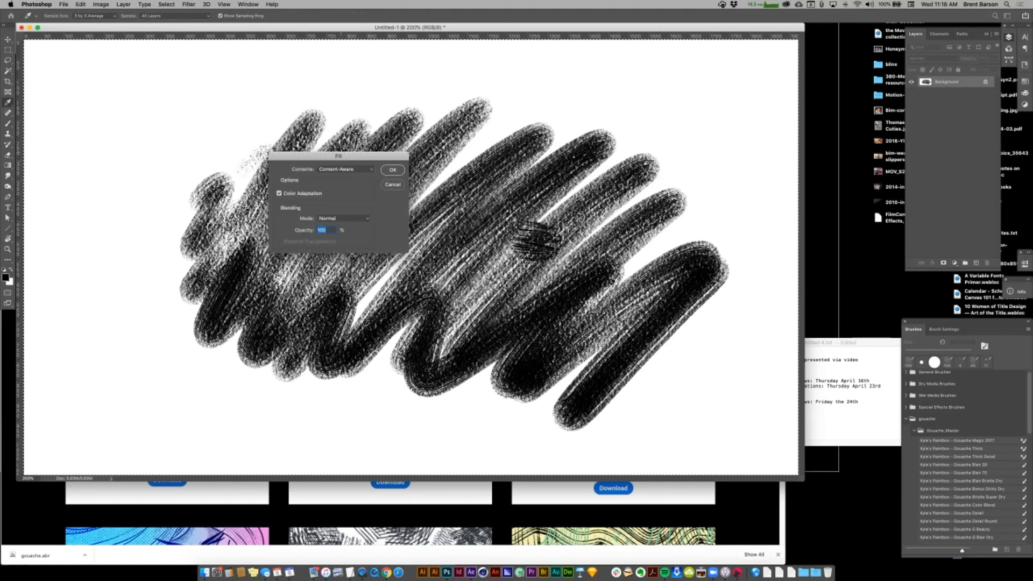
{"action": "key", "text": "Escape"}
{"action": "key", "text": "b"}
- Clear the black test strokes from the selected canvas
{"action": "key", "text": "m"}
{"action": "left_click", "coordinate": [80, 5]}
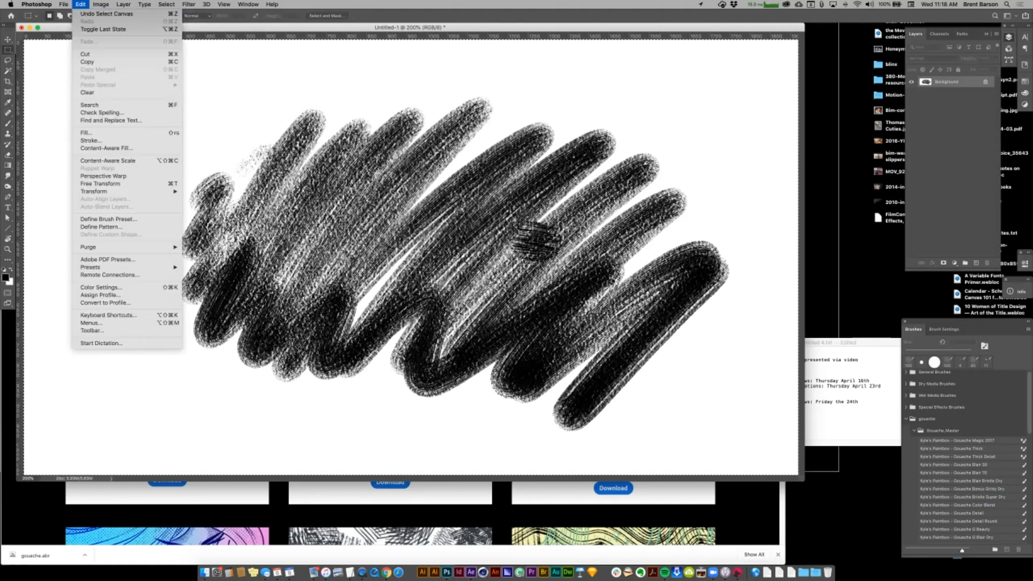
{"action": "left_click", "coordinate": [107, 93]}
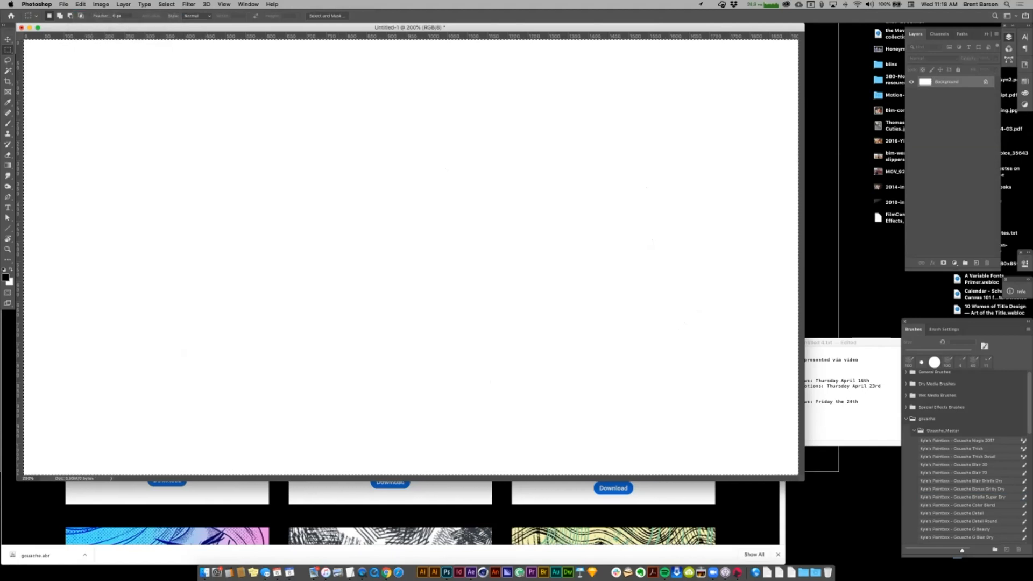
- Expand the Wet Media Brushes group and look through the brush list down to the last brush folders
{"action": "left_click", "coordinate": [907, 396]}
{"action": "scroll", "coordinate": [965, 457], "scroll_direction": "down", "scroll_amount": 15}
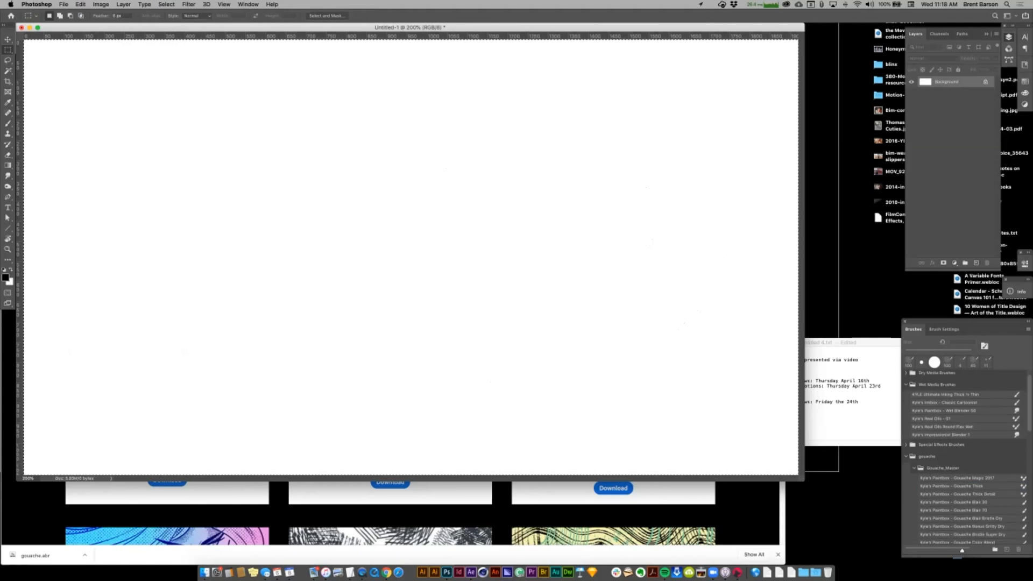
{"action": "scroll", "coordinate": [965, 458], "scroll_direction": "down", "scroll_amount": 5}
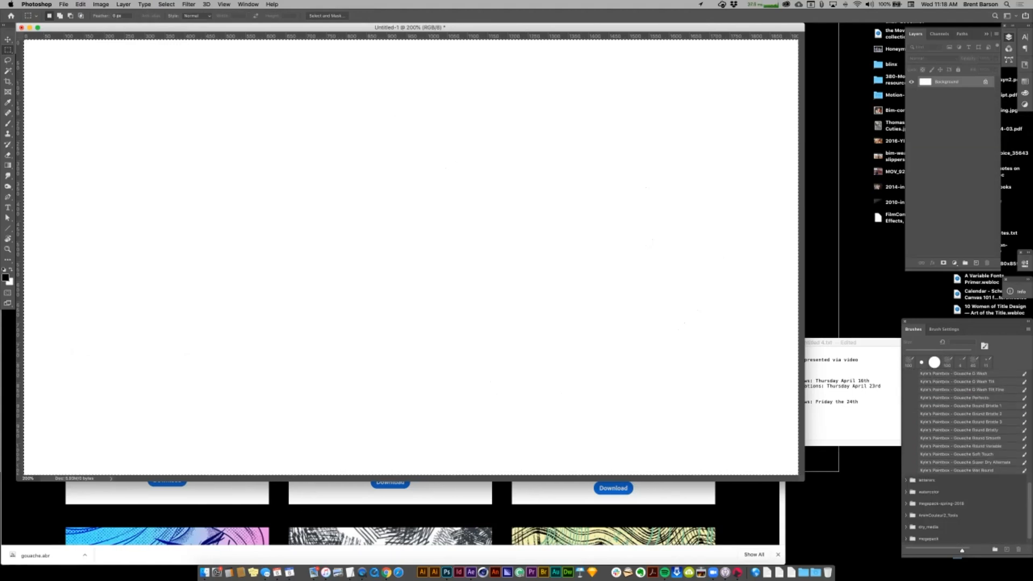
- Expand the watercolor brush set and examine the Real Watercolor brushes it contains
{"action": "left_click", "coordinate": [906, 491]}
{"action": "scroll", "coordinate": [966, 457], "scroll_direction": "down", "scroll_amount": 3}
{"action": "scroll", "coordinate": [966, 457], "scroll_direction": "down", "scroll_amount": 4}
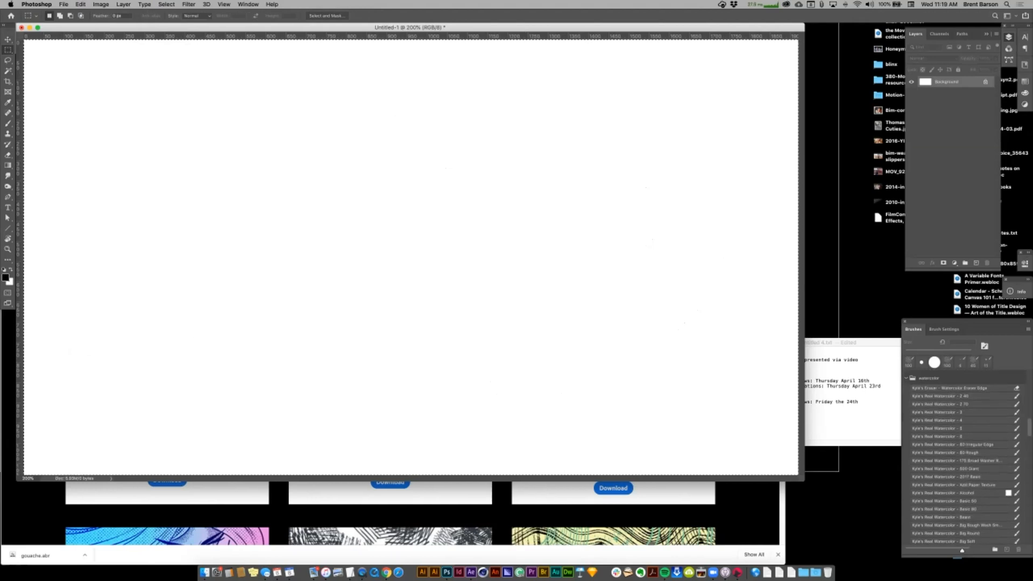
{"action": "scroll", "coordinate": [966, 457], "scroll_direction": "down", "scroll_amount": 2}
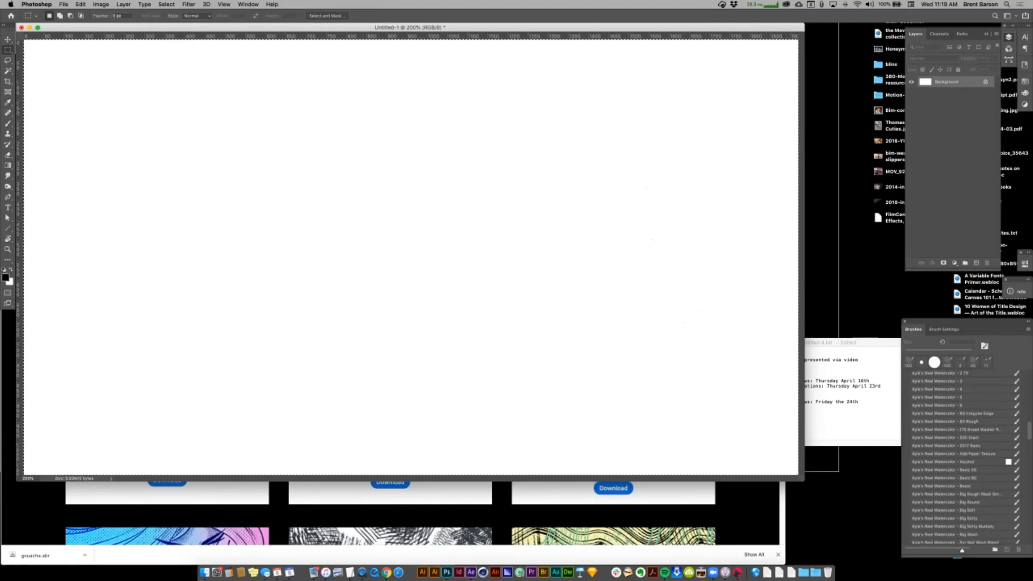
{"action": "scroll", "coordinate": [966, 457], "scroll_direction": "down", "scroll_amount": 1}
{"action": "scroll", "coordinate": [963, 457], "scroll_direction": "down", "scroll_amount": 2}
{"action": "scroll", "coordinate": [963, 457], "scroll_direction": "down", "scroll_amount": 5}
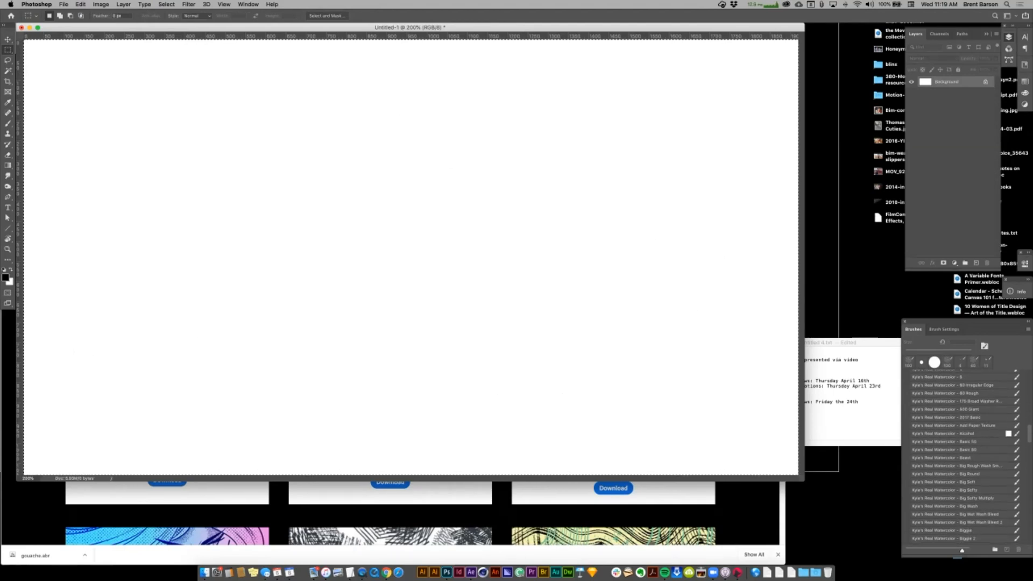
{"action": "scroll", "coordinate": [963, 457], "scroll_direction": "down", "scroll_amount": 15}
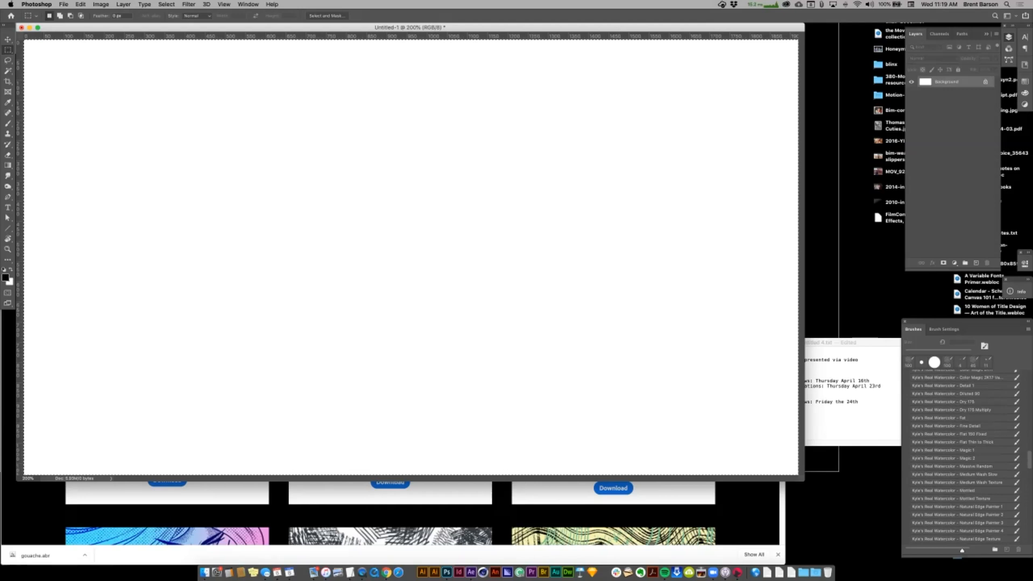
{"action": "scroll", "coordinate": [963, 457], "scroll_direction": "down", "scroll_amount": 10}
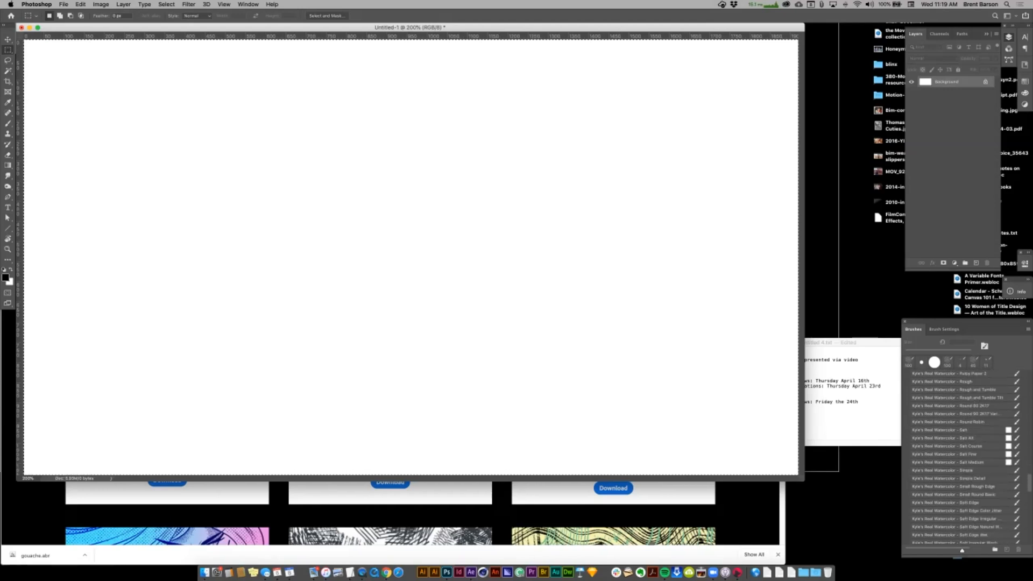
{"action": "scroll", "coordinate": [958, 458], "scroll_direction": "down", "scroll_amount": 10}
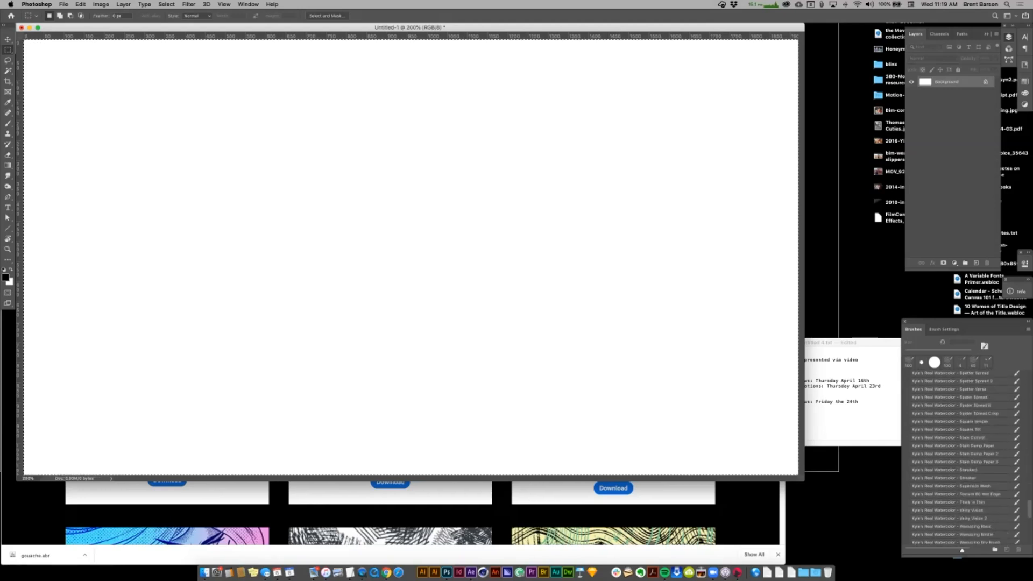
{"action": "scroll", "coordinate": [957, 458], "scroll_direction": "down", "scroll_amount": 2}
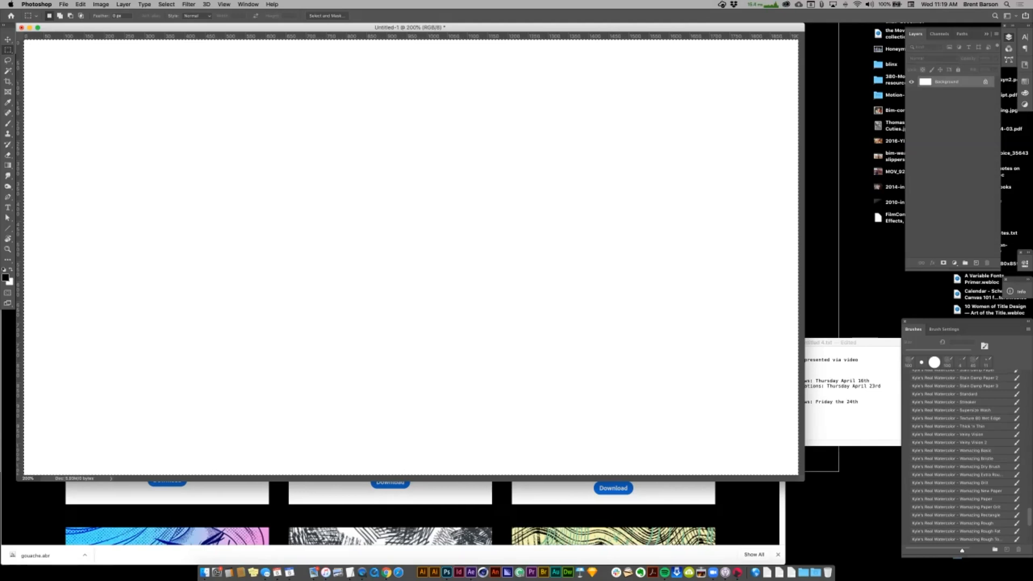
- Choose the Kyle's Real Watercolor - Wamazing Basic brush from the watercolor set, after sampling the rougher variants near it
{"action": "scroll", "coordinate": [958, 457], "scroll_direction": "down", "scroll_amount": 5}
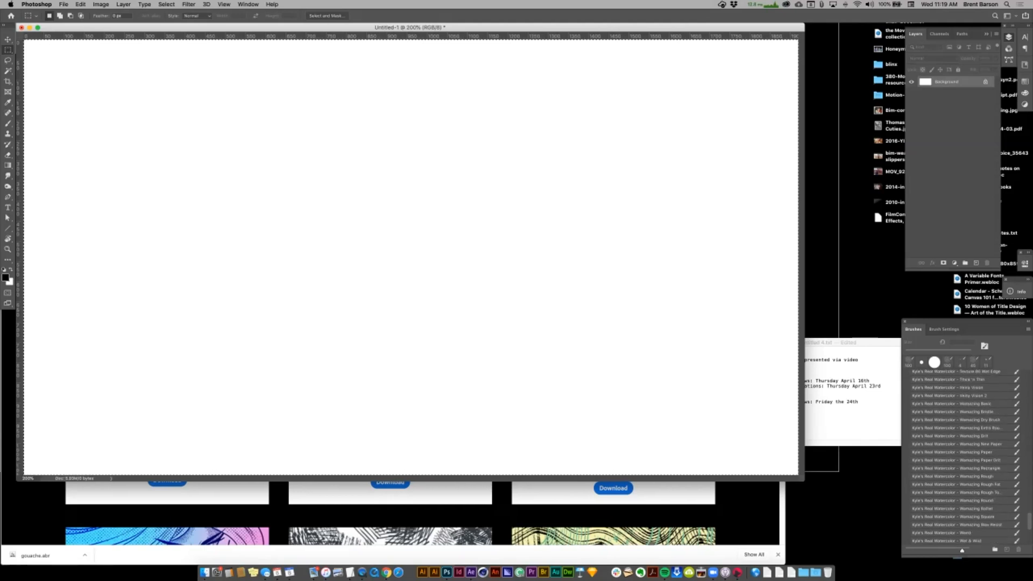
{"action": "scroll", "coordinate": [958, 458], "scroll_direction": "down", "scroll_amount": 4}
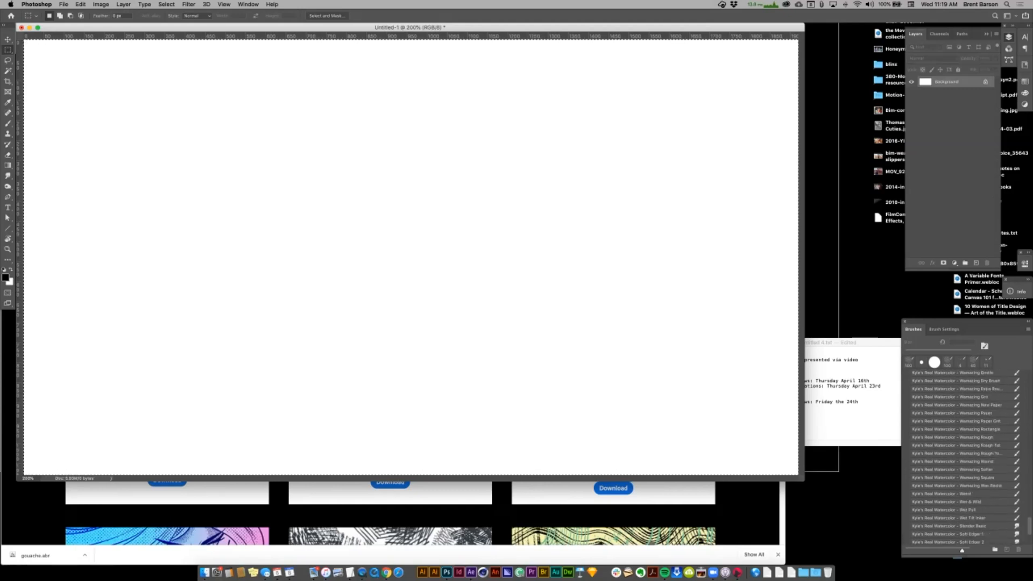
{"action": "left_click", "coordinate": [932, 446]}
{"action": "scroll", "coordinate": [932, 445], "scroll_direction": "up", "scroll_amount": 1}
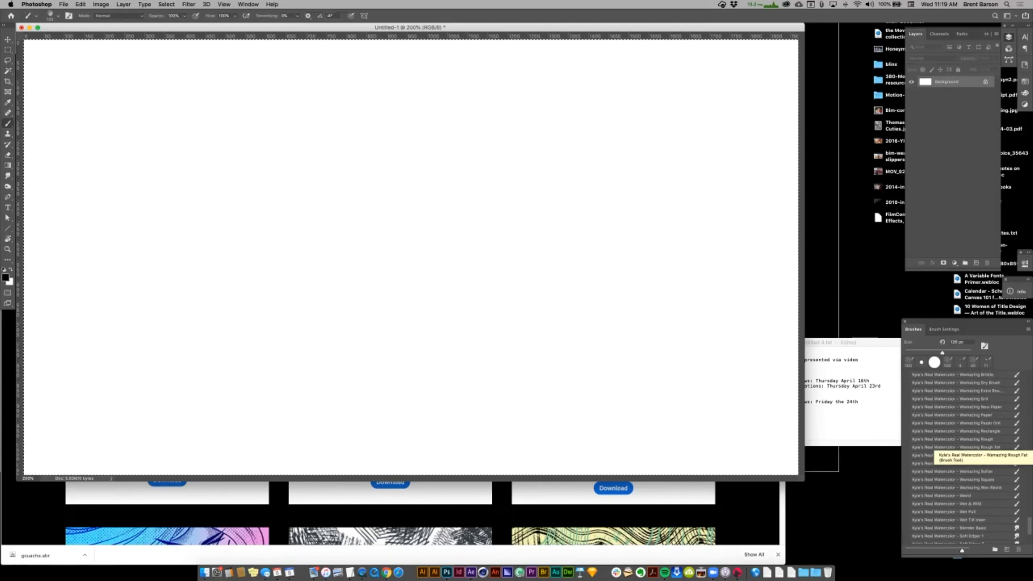
{"action": "scroll", "coordinate": [932, 445], "scroll_direction": "up", "scroll_amount": 1}
{"action": "left_click", "coordinate": [932, 444]}
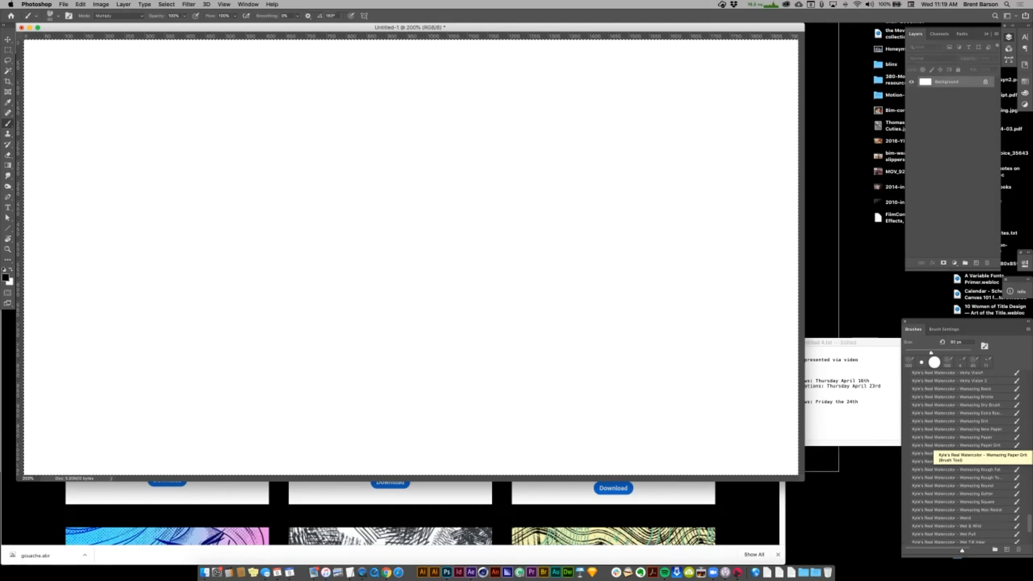
{"action": "left_click", "coordinate": [942, 389]}
- Try a black zigzag stroke with the watercolor brush, undo it, and enlarge the brush to 150 px
{"action": "mouse_move", "coordinate": [177, 208]}
{"action": "left_mouse_down"}
{"action": "mouse_move", "coordinate": [323, 157]}
{"action": "mouse_move", "coordinate": [183, 245]}
{"action": "mouse_move", "coordinate": [218, 280]}
{"action": "left_mouse_up"}
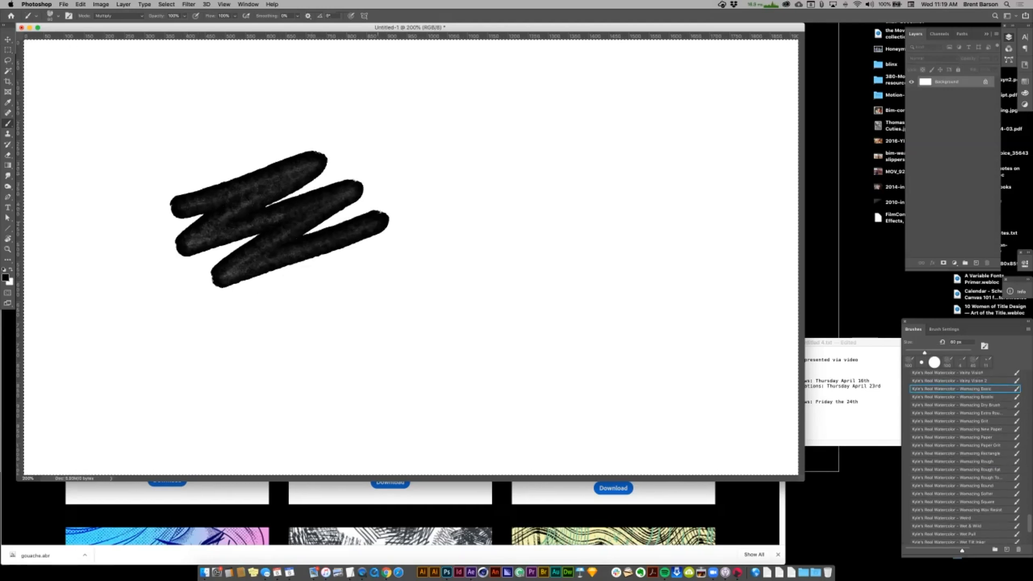
{"action": "key", "text": "super+z"}
{"action": "key", "text": "bracketright"}
{"action": "key", "text": "bracketright"}
{"action": "key", "text": "bracketright"}
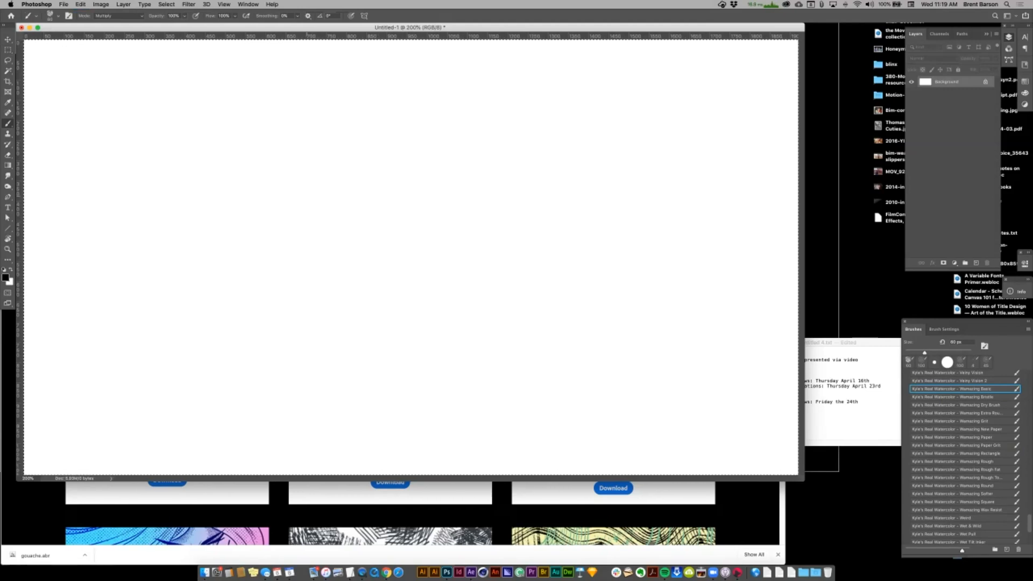
{"action": "key", "text": "bracketright"}
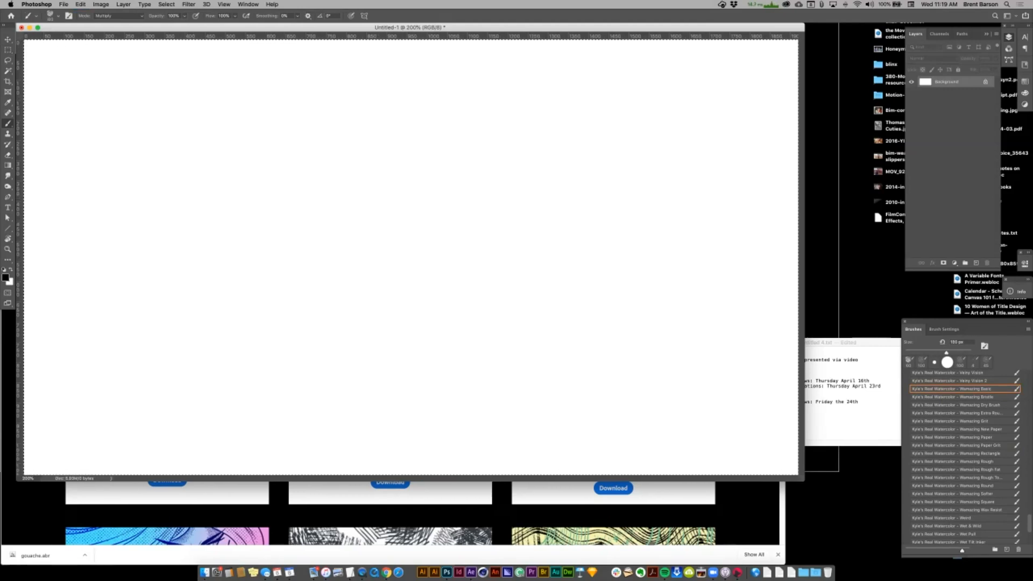
- Test a Z-shaped stroke at 60% brush opacity, clear it to white, and restore the opacity to 100%
{"action": "key", "text": "6"}
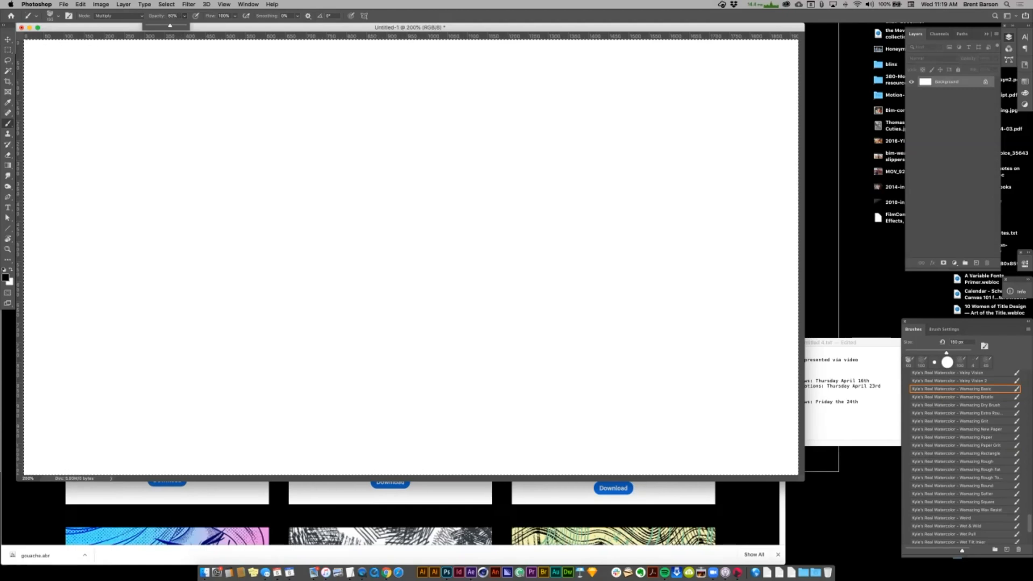
{"action": "mouse_move", "coordinate": [217, 98]}
{"action": "left_mouse_down"}
{"action": "mouse_move", "coordinate": [305, 89]}
{"action": "mouse_move", "coordinate": [198, 195]}
{"action": "mouse_move", "coordinate": [326, 194]}
{"action": "left_mouse_up"}
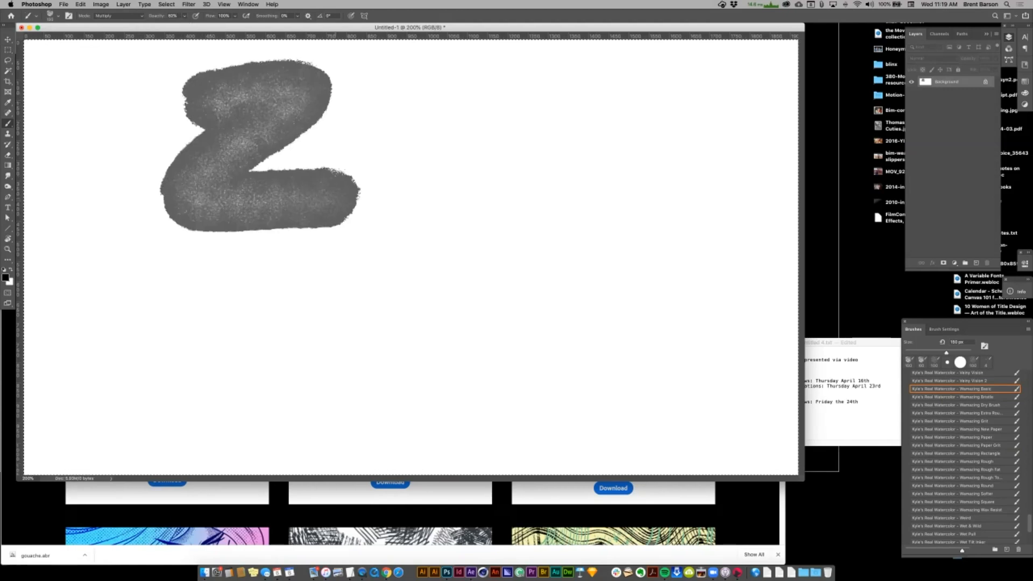
{"action": "key", "text": "super+BackSpace"}
{"action": "left_click", "coordinate": [172, 16]}
{"action": "type", "text": "100"}
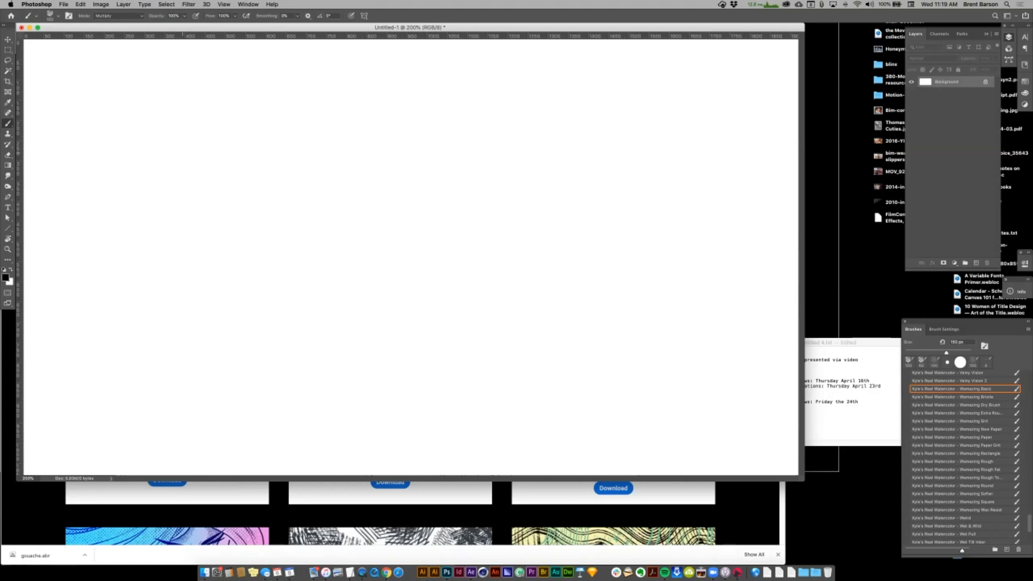
- Scribble overlapping black watercolor strokes across the middle and upper edge of the canvas to test the texture
{"action": "mouse_move", "coordinate": [125, 130]}
{"action": "left_mouse_down"}
{"action": "mouse_move", "coordinate": [132, 77]}
{"action": "mouse_move", "coordinate": [92, 105]}
{"action": "mouse_move", "coordinate": [130, 65]}
{"action": "mouse_move", "coordinate": [203, 84]}
{"action": "mouse_move", "coordinate": [107, 221]}
{"action": "mouse_move", "coordinate": [261, 83]}
{"action": "mouse_move", "coordinate": [166, 234]}
{"action": "mouse_move", "coordinate": [246, 137]}
{"action": "mouse_move", "coordinate": [183, 253]}
{"action": "mouse_move", "coordinate": [322, 97]}
{"action": "mouse_move", "coordinate": [181, 300]}
{"action": "mouse_move", "coordinate": [369, 119]}
{"action": "mouse_move", "coordinate": [330, 243]}
{"action": "mouse_move", "coordinate": [451, 115]}
{"action": "mouse_move", "coordinate": [311, 327]}
{"action": "mouse_move", "coordinate": [505, 152]}
{"action": "mouse_move", "coordinate": [417, 284]}
{"action": "mouse_move", "coordinate": [540, 170]}
{"action": "mouse_move", "coordinate": [409, 347]}
{"action": "left_mouse_up"}
{"action": "mouse_move", "coordinate": [530, 214]}
{"action": "left_mouse_down"}
{"action": "mouse_move", "coordinate": [618, 220]}
{"action": "mouse_move", "coordinate": [555, 352]}
{"action": "left_mouse_up"}
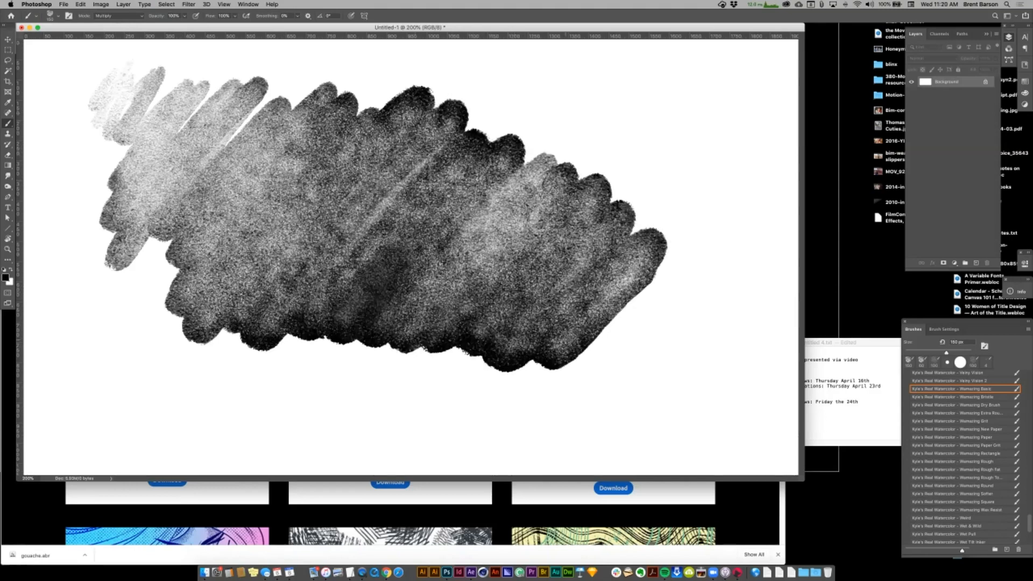
{"action": "mouse_move", "coordinate": [527, 75]}
{"action": "left_mouse_down"}
{"action": "mouse_move", "coordinate": [282, 97]}
{"action": "mouse_move", "coordinate": [238, 80]}
{"action": "mouse_move", "coordinate": [47, 59]}
{"action": "mouse_move", "coordinate": [48, 131]}
{"action": "mouse_move", "coordinate": [64, 154]}
{"action": "mouse_move", "coordinate": [96, 144]}
{"action": "mouse_move", "coordinate": [116, 172]}
{"action": "left_mouse_up"}
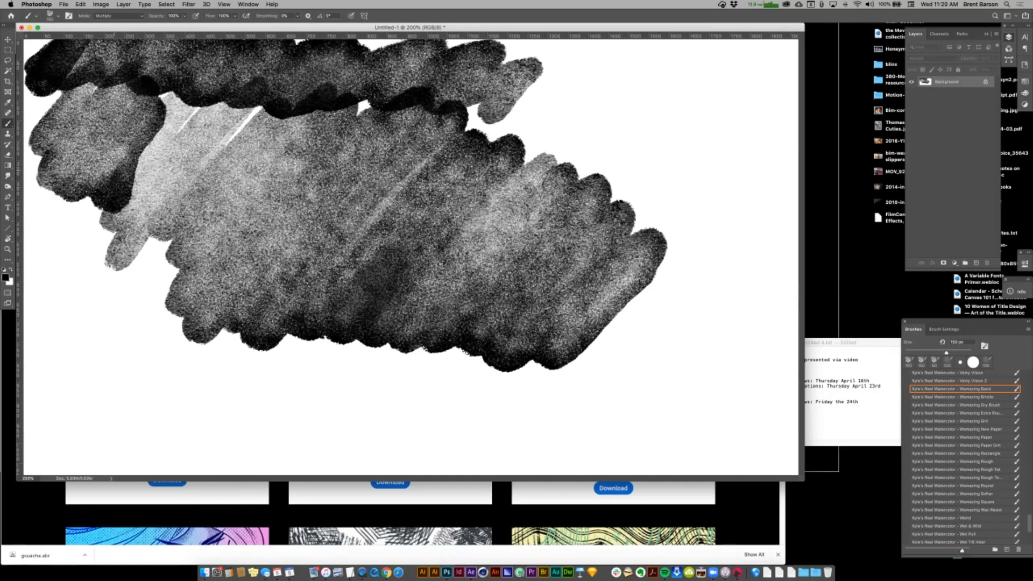
- Resize the image to a width of 4000 pixels and enlarge the document window around the canvas
{"action": "key", "text": "super+alt+i"}
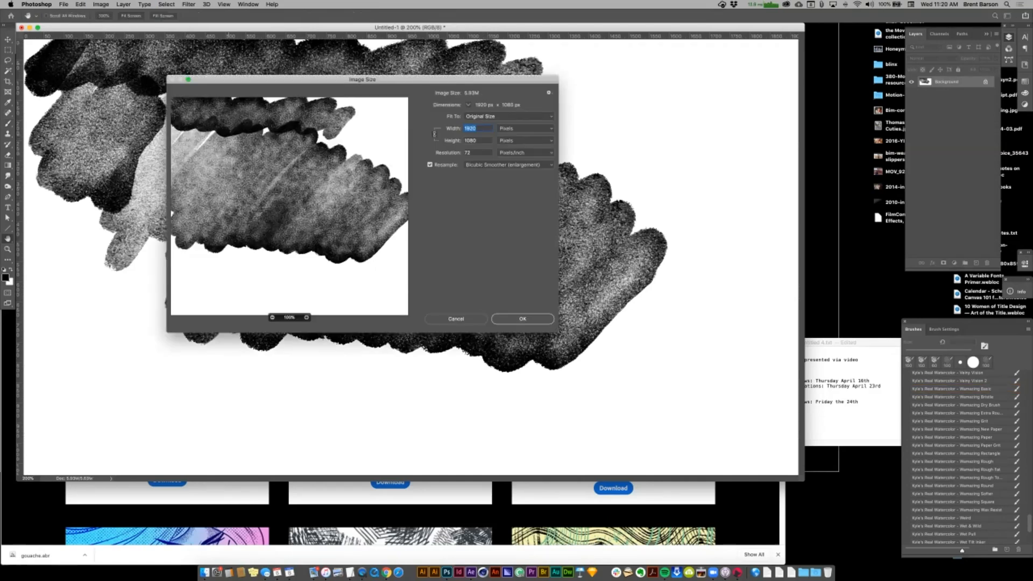
{"action": "key", "text": "Escape"}
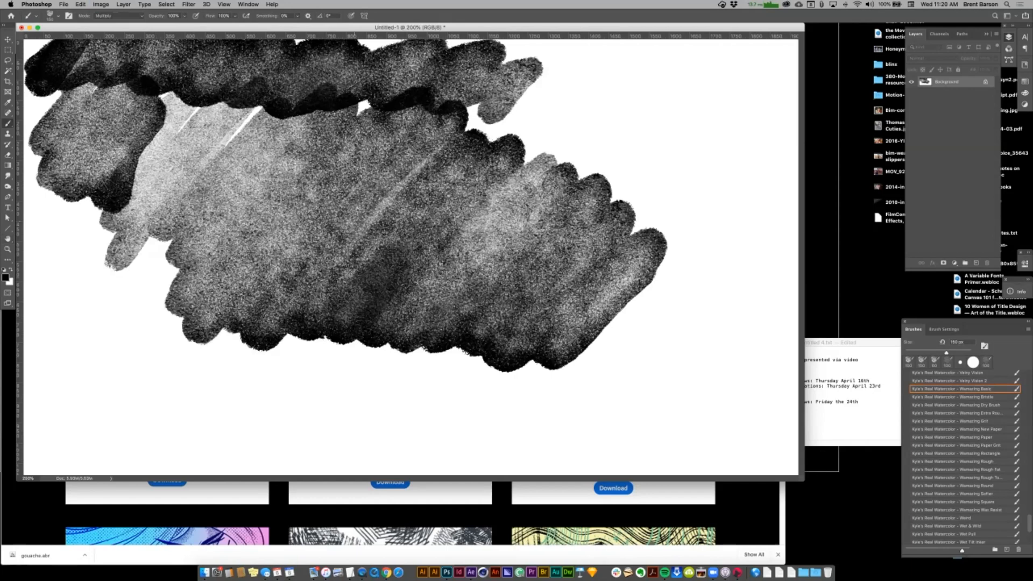
{"action": "key", "text": "super+alt+i"}
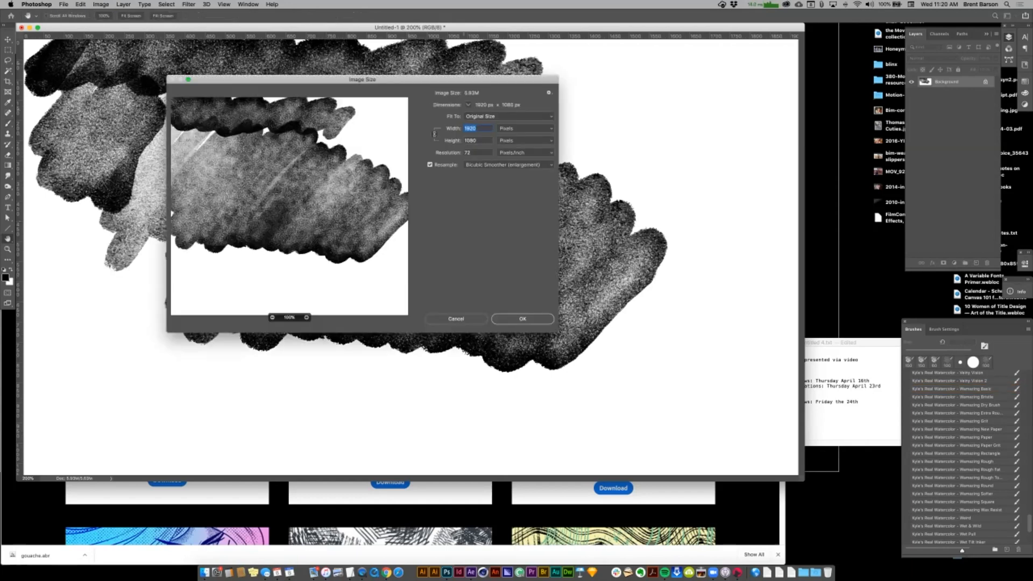
{"action": "type", "text": "4000"}
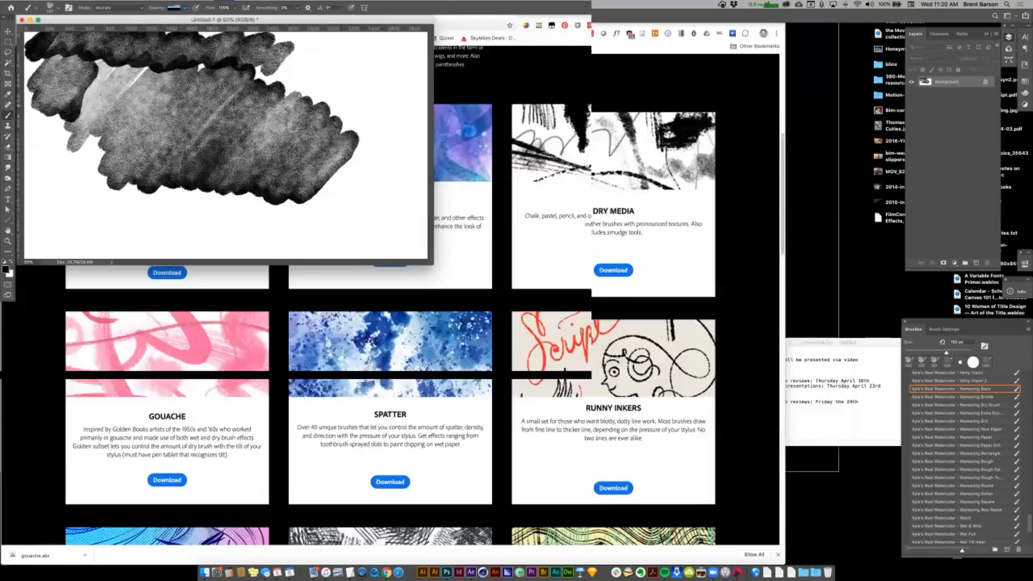
{"action": "left_click_drag", "start_coordinate": [433, 273], "coordinate": [595, 419]}
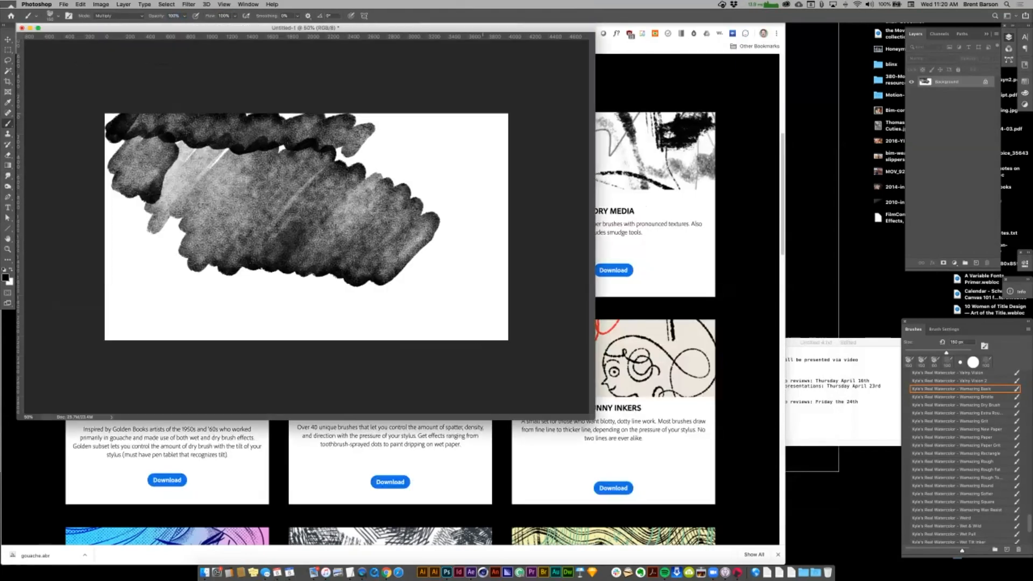
- Convert the background to a regular layer and fill its whole area with white to cover the scribbles
{"action": "key", "text": "super+shift+n"}
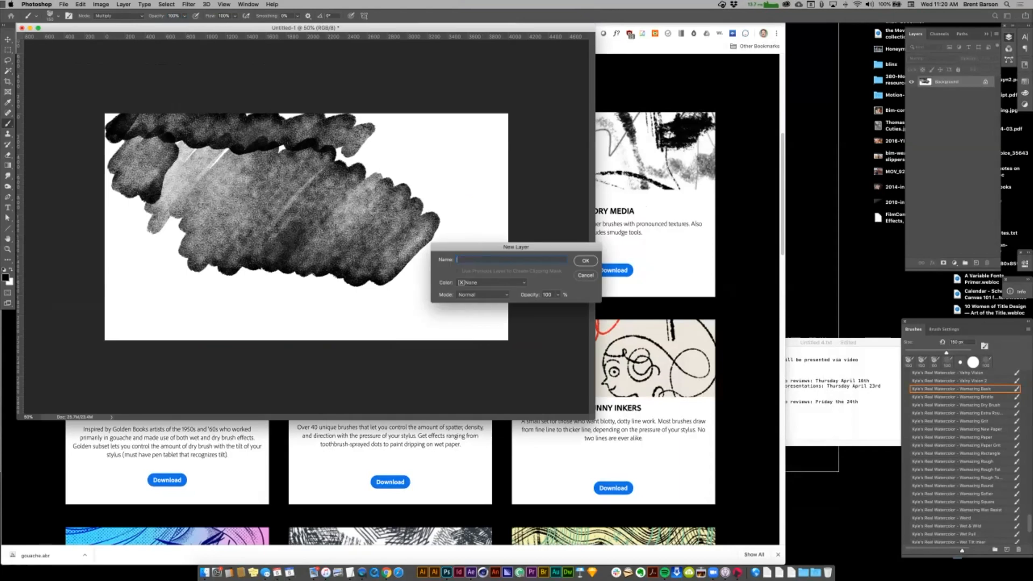
{"action": "key", "text": "Return"}
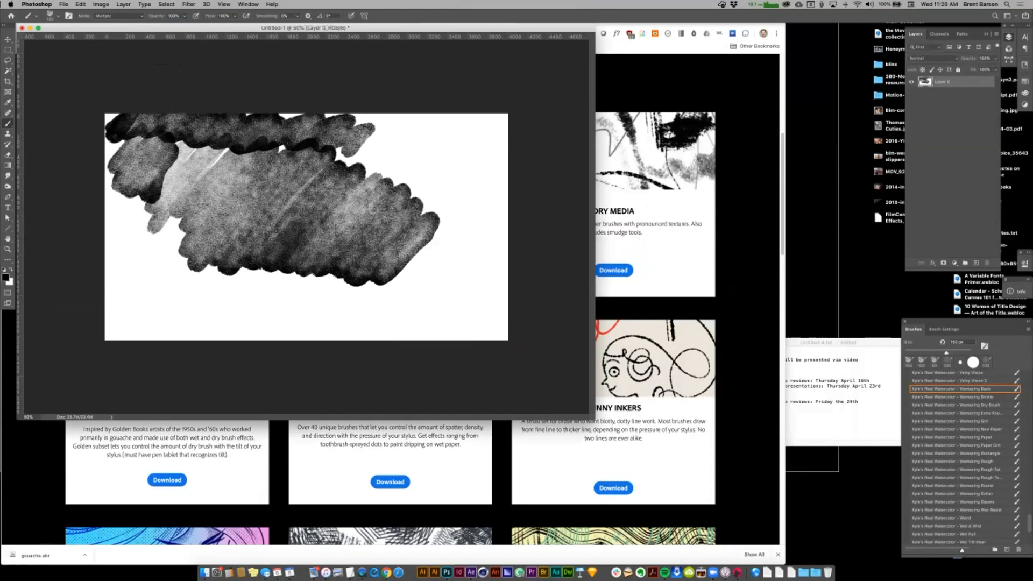
{"action": "key", "text": "super+a"}
{"action": "key", "text": "x"}
{"action": "key", "text": "alt+BackSpace"}
{"action": "key", "text": "super+d"}
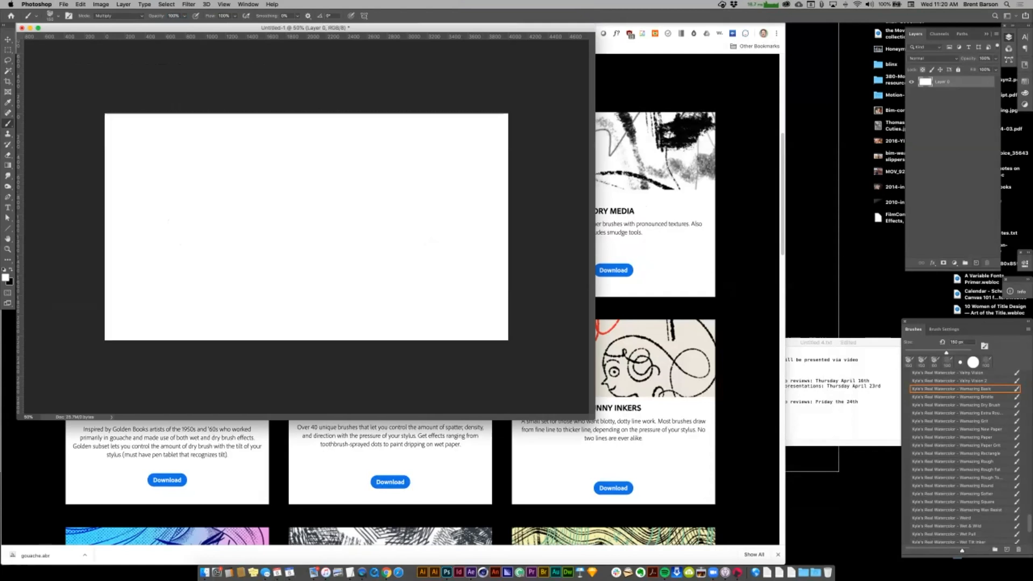
- Add an empty layer above the white one and enlarge the watercolor brush to 700 px
{"action": "left_click", "coordinate": [976, 263]}
{"action": "key", "text": "bracketright"}
{"action": "key", "text": "bracketright"}
{"action": "key", "text": "bracketright"}
{"action": "key", "text": "bracketright"}
{"action": "key", "text": "bracketright"}
{"action": "key", "text": "bracketright"}
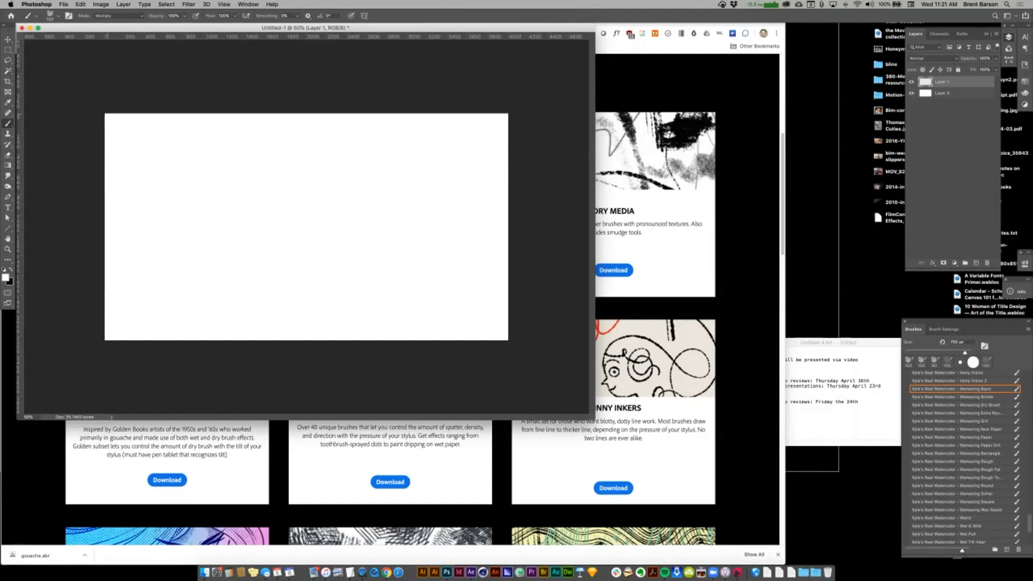
- Cover the new layer with black diagonal watercolor strokes, then undo the last dark strokes on the right half
{"action": "left_click_drag", "start_coordinate": [136, 156], "coordinate": [136, 176]}
{"action": "key", "text": "x"}
{"action": "mouse_move", "coordinate": [100, 109]}
{"action": "left_mouse_down"}
{"action": "mouse_move", "coordinate": [141, 92]}
{"action": "mouse_move", "coordinate": [108, 152]}
{"action": "mouse_move", "coordinate": [129, 215]}
{"action": "mouse_move", "coordinate": [189, 146]}
{"action": "mouse_move", "coordinate": [134, 237]}
{"action": "mouse_move", "coordinate": [172, 199]}
{"action": "left_mouse_up"}
{"action": "mouse_move", "coordinate": [231, 162]}
{"action": "left_mouse_down"}
{"action": "mouse_move", "coordinate": [226, 177]}
{"action": "mouse_move", "coordinate": [307, 135]}
{"action": "mouse_move", "coordinate": [401, 199]}
{"action": "mouse_move", "coordinate": [482, 126]}
{"action": "mouse_move", "coordinate": [322, 126]}
{"action": "mouse_move", "coordinate": [371, 172]}
{"action": "mouse_move", "coordinate": [452, 215]}
{"action": "mouse_move", "coordinate": [484, 291]}
{"action": "mouse_move", "coordinate": [474, 328]}
{"action": "mouse_move", "coordinate": [403, 290]}
{"action": "mouse_move", "coordinate": [215, 312]}
{"action": "mouse_move", "coordinate": [108, 301]}
{"action": "mouse_move", "coordinate": [140, 258]}
{"action": "mouse_move", "coordinate": [280, 226]}
{"action": "mouse_move", "coordinate": [334, 253]}
{"action": "mouse_move", "coordinate": [376, 237]}
{"action": "mouse_move", "coordinate": [408, 258]}
{"action": "mouse_move", "coordinate": [441, 252]}
{"action": "mouse_move", "coordinate": [485, 183]}
{"action": "mouse_move", "coordinate": [463, 150]}
{"action": "mouse_move", "coordinate": [409, 139]}
{"action": "mouse_move", "coordinate": [291, 167]}
{"action": "mouse_move", "coordinate": [223, 223]}
{"action": "mouse_move", "coordinate": [146, 258]}
{"action": "mouse_move", "coordinate": [178, 322]}
{"action": "mouse_move", "coordinate": [409, 323]}
{"action": "mouse_move", "coordinate": [258, 323]}
{"action": "mouse_move", "coordinate": [495, 280]}
{"action": "mouse_move", "coordinate": [458, 156]}
{"action": "mouse_move", "coordinate": [500, 242]}
{"action": "left_mouse_up"}
{"action": "mouse_move", "coordinate": [102, 115]}
{"action": "left_mouse_down"}
{"action": "mouse_move", "coordinate": [108, 132]}
{"action": "mouse_move", "coordinate": [91, 146]}
{"action": "mouse_move", "coordinate": [161, 116]}
{"action": "mouse_move", "coordinate": [210, 134]}
{"action": "mouse_move", "coordinate": [116, 253]}
{"action": "mouse_move", "coordinate": [242, 129]}
{"action": "mouse_move", "coordinate": [113, 336]}
{"action": "mouse_move", "coordinate": [296, 115]}
{"action": "mouse_move", "coordinate": [188, 269]}
{"action": "mouse_move", "coordinate": [372, 115]}
{"action": "mouse_move", "coordinate": [215, 339]}
{"action": "left_mouse_up"}
{"action": "mouse_move", "coordinate": [503, 286]}
{"action": "left_mouse_down"}
{"action": "mouse_move", "coordinate": [468, 334]}
{"action": "mouse_move", "coordinate": [493, 205]}
{"action": "mouse_move", "coordinate": [409, 259]}
{"action": "mouse_move", "coordinate": [441, 178]}
{"action": "mouse_move", "coordinate": [320, 328]}
{"action": "mouse_move", "coordinate": [458, 132]}
{"action": "mouse_move", "coordinate": [234, 326]}
{"action": "left_mouse_up"}
{"action": "left_click_drag", "start_coordinate": [275, 269], "coordinate": [437, 116]}
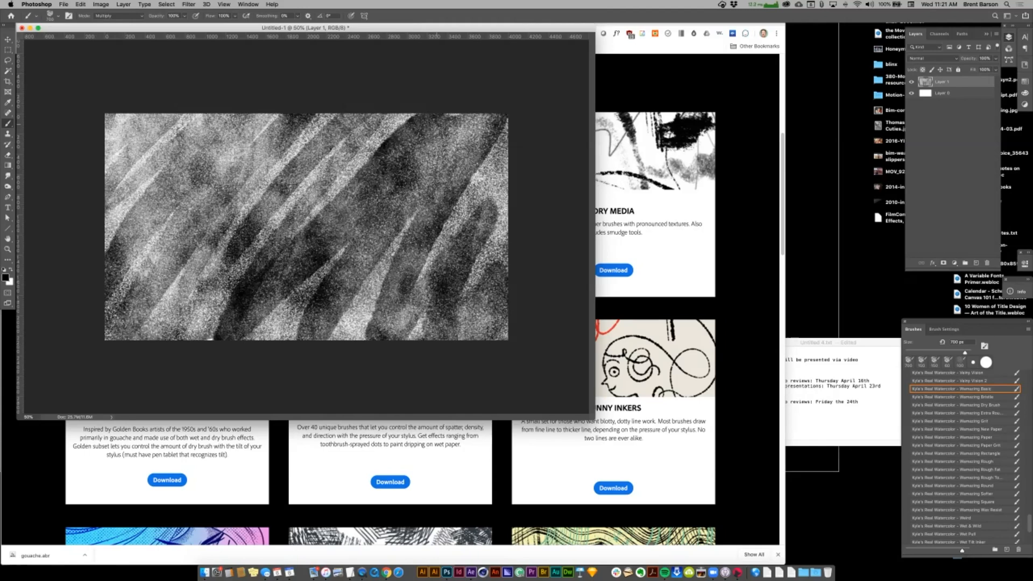
{"action": "key", "text": "super+z"}
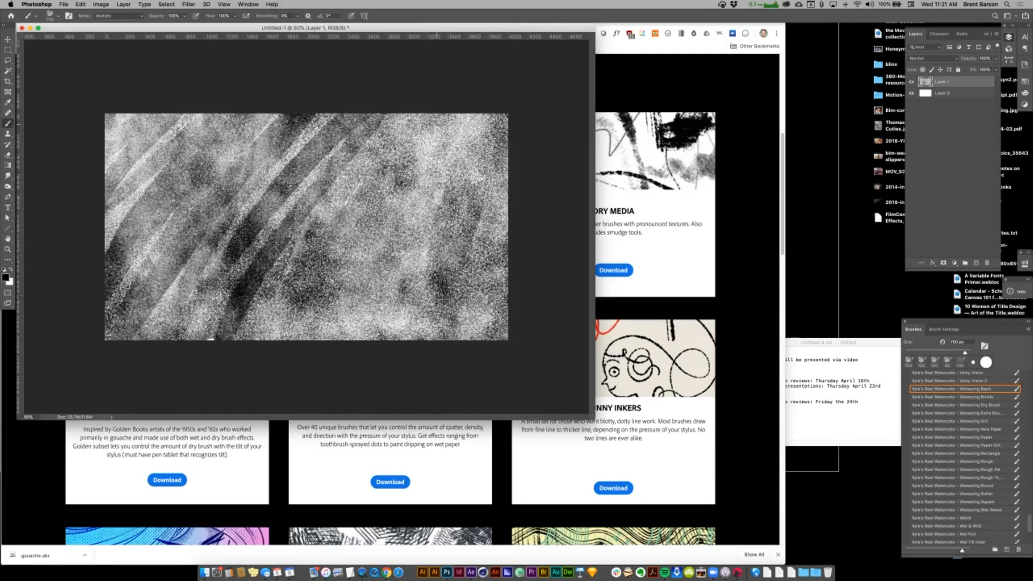
- Build up more overlapping black strokes over the right side and across the canvas to even out the texture
{"action": "mouse_move", "coordinate": [517, 269]}
{"action": "left_mouse_down"}
{"action": "mouse_move", "coordinate": [501, 127]}
{"action": "mouse_move", "coordinate": [494, 285]}
{"action": "mouse_move", "coordinate": [349, 331]}
{"action": "mouse_move", "coordinate": [344, 318]}
{"action": "mouse_move", "coordinate": [478, 126]}
{"action": "mouse_move", "coordinate": [439, 228]}
{"action": "mouse_move", "coordinate": [408, 213]}
{"action": "mouse_move", "coordinate": [487, 137]}
{"action": "mouse_move", "coordinate": [360, 312]}
{"action": "mouse_move", "coordinate": [455, 129]}
{"action": "mouse_move", "coordinate": [352, 280]}
{"action": "mouse_move", "coordinate": [318, 215]}
{"action": "mouse_move", "coordinate": [430, 129]}
{"action": "mouse_move", "coordinate": [387, 279]}
{"action": "mouse_move", "coordinate": [476, 258]}
{"action": "left_mouse_up"}
{"action": "mouse_move", "coordinate": [211, 337]}
{"action": "left_mouse_down"}
{"action": "mouse_move", "coordinate": [183, 323]}
{"action": "mouse_move", "coordinate": [115, 134]}
{"action": "mouse_move", "coordinate": [127, 186]}
{"action": "mouse_move", "coordinate": [156, 119]}
{"action": "mouse_move", "coordinate": [321, 129]}
{"action": "mouse_move", "coordinate": [353, 237]}
{"action": "left_mouse_up"}
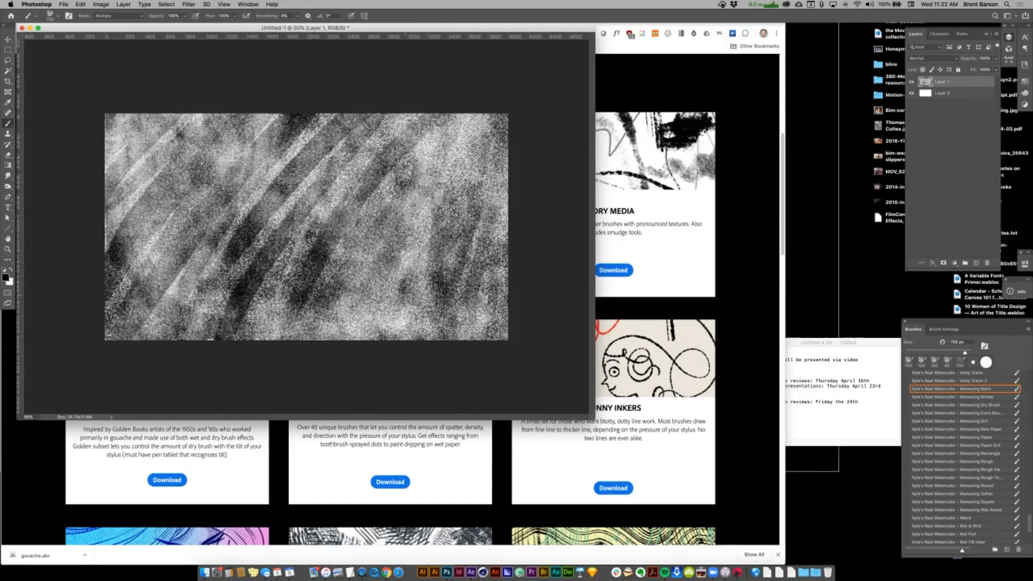
{"action": "mouse_move", "coordinate": [419, 338]}
{"action": "left_mouse_down"}
{"action": "mouse_move", "coordinate": [315, 336]}
{"action": "mouse_move", "coordinate": [500, 335]}
{"action": "mouse_move", "coordinate": [464, 250]}
{"action": "mouse_move", "coordinate": [475, 116]}
{"action": "left_mouse_up"}
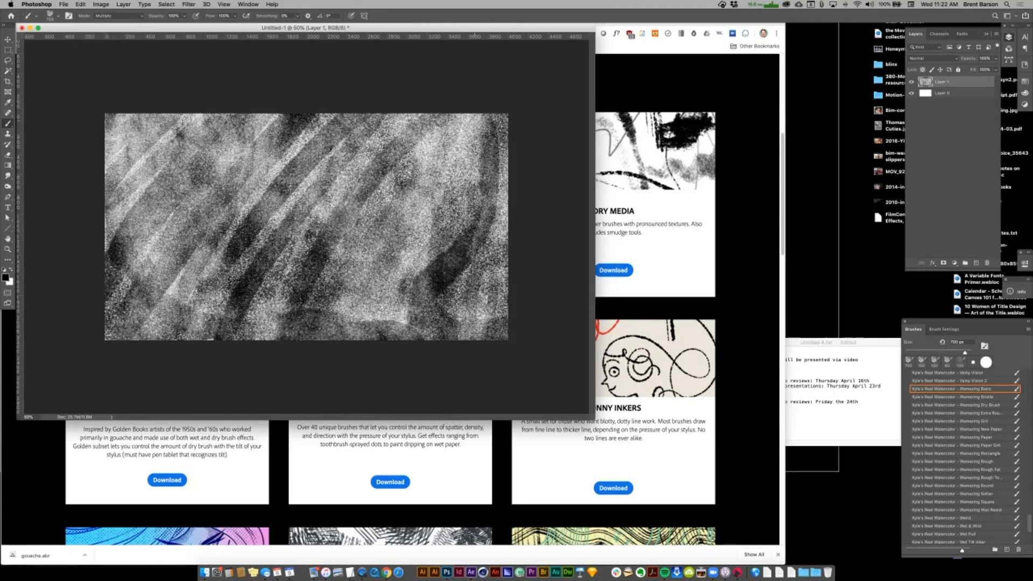
{"action": "mouse_move", "coordinate": [460, 162]}
{"action": "left_mouse_down"}
{"action": "mouse_move", "coordinate": [371, 121]}
{"action": "mouse_move", "coordinate": [110, 121]}
{"action": "mouse_move", "coordinate": [129, 146]}
{"action": "mouse_move", "coordinate": [112, 275]}
{"action": "mouse_move", "coordinate": [135, 143]}
{"action": "mouse_move", "coordinate": [166, 263]}
{"action": "mouse_move", "coordinate": [210, 186]}
{"action": "mouse_move", "coordinate": [258, 221]}
{"action": "mouse_move", "coordinate": [285, 188]}
{"action": "mouse_move", "coordinate": [382, 304]}
{"action": "mouse_move", "coordinate": [462, 129]}
{"action": "mouse_move", "coordinate": [472, 172]}
{"action": "mouse_move", "coordinate": [428, 153]}
{"action": "mouse_move", "coordinate": [473, 124]}
{"action": "mouse_move", "coordinate": [446, 183]}
{"action": "mouse_move", "coordinate": [444, 159]}
{"action": "mouse_move", "coordinate": [473, 161]}
{"action": "mouse_move", "coordinate": [404, 129]}
{"action": "mouse_move", "coordinate": [339, 172]}
{"action": "mouse_move", "coordinate": [412, 250]}
{"action": "mouse_move", "coordinate": [339, 215]}
{"action": "mouse_move", "coordinate": [269, 161]}
{"action": "mouse_move", "coordinate": [253, 129]}
{"action": "mouse_move", "coordinate": [178, 134]}
{"action": "mouse_move", "coordinate": [118, 183]}
{"action": "left_mouse_up"}
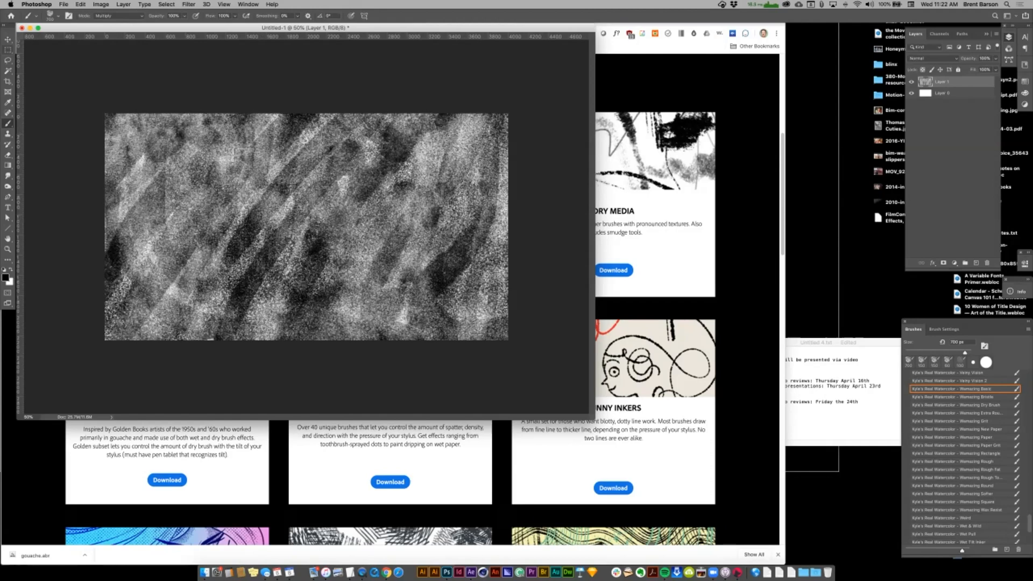
- Set the Rectangular Marquee tool to a fixed size of 1280 px wide by 720 px high
{"action": "left_click", "coordinate": [7, 49]}
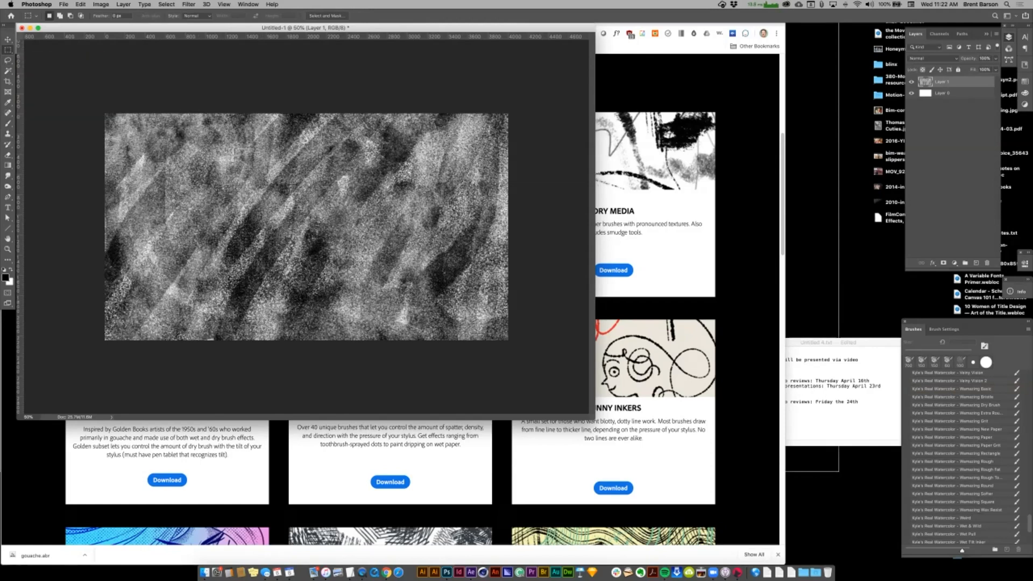
{"action": "left_click", "coordinate": [198, 16]}
{"action": "left_click", "coordinate": [195, 27]}
{"action": "double_click", "coordinate": [237, 16]}
{"action": "type", "text": "1280"}
{"action": "key", "text": "Tab"}
- Place the 1280 × 720 px selection in the canvas's upper-left corner and copy that texture area to a new layer
{"action": "left_click", "coordinate": [124, 128]}
{"action": "left_click_drag", "start_coordinate": [107, 117], "coordinate": [105, 113]}
{"action": "key", "text": "super+j"}
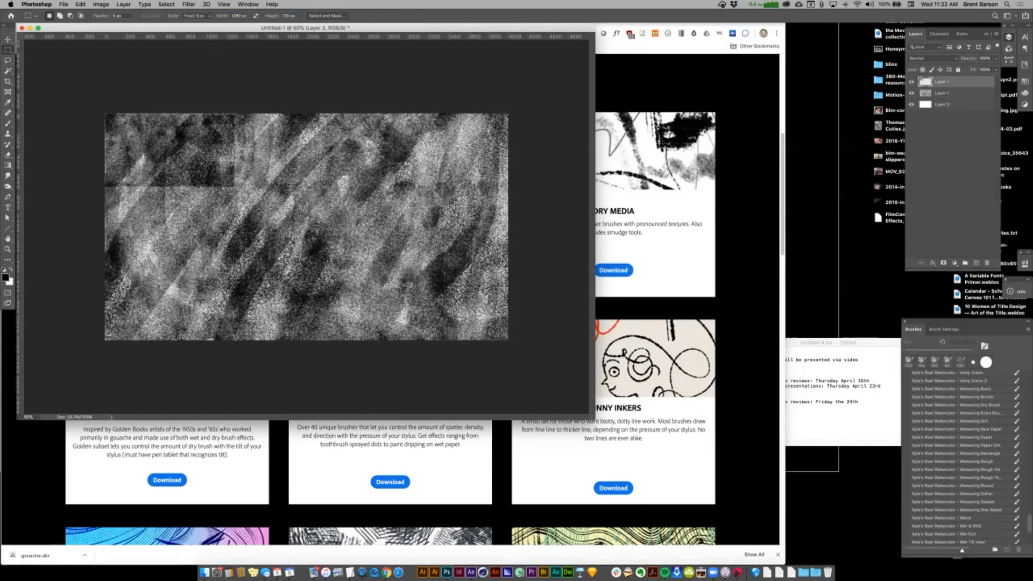
- From Layer 1, copy a second fixed-size texture area farther right along the upper edge to its own layer, hiding the first copy
{"action": "left_click", "coordinate": [943, 93]}
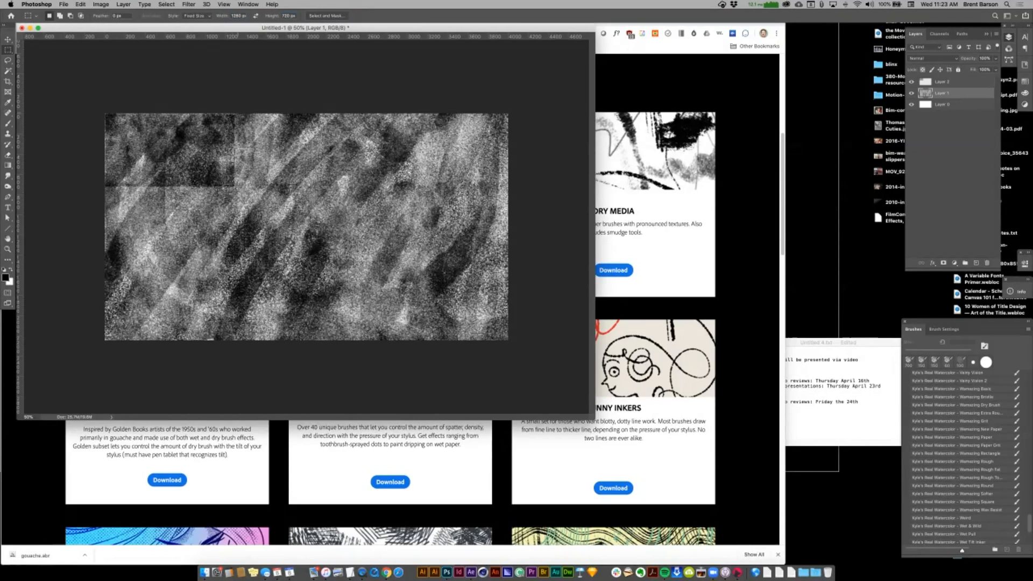
{"action": "left_click_drag", "start_coordinate": [237, 115], "coordinate": [197, 116]}
{"action": "left_click", "coordinate": [912, 81]}
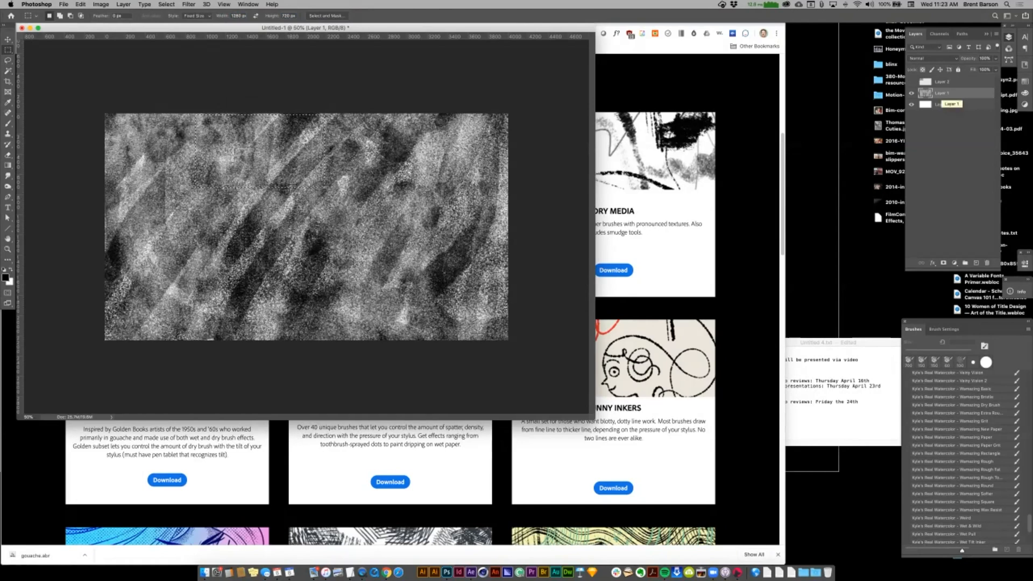
{"action": "key", "text": "super+j"}
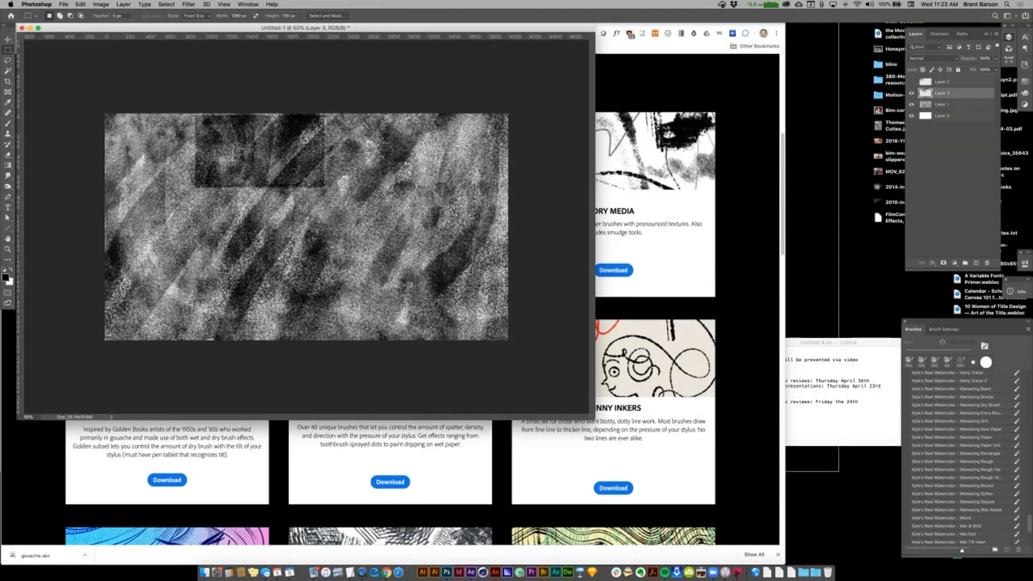
- Hide the second texture copy and copy a third area, near the middle of the canvas's upper edge, from Layer 1 to a new layer
{"action": "left_click", "coordinate": [911, 93]}
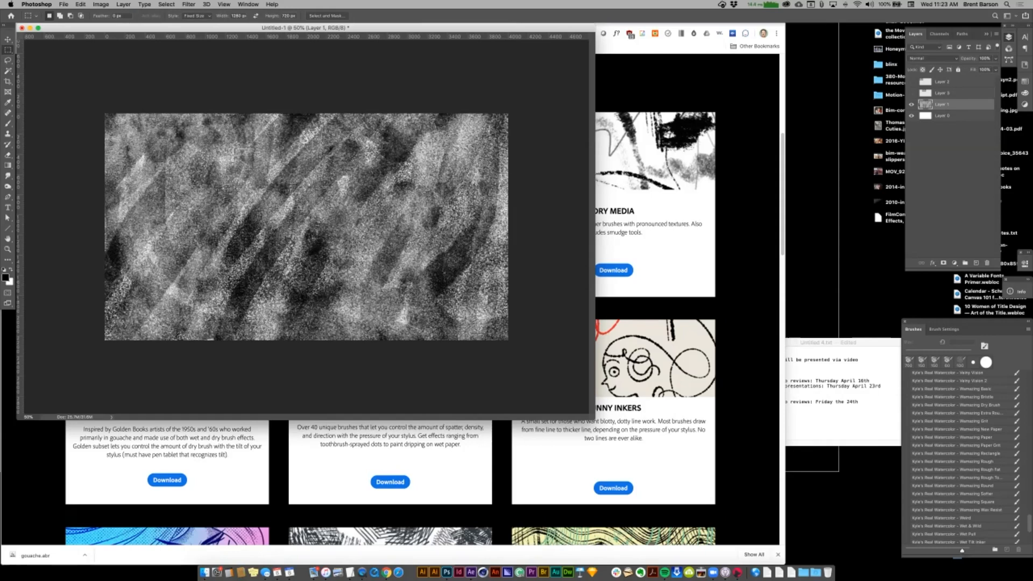
{"action": "left_click_drag", "start_coordinate": [265, 117], "coordinate": [253, 116]}
{"action": "key", "text": "super+j"}
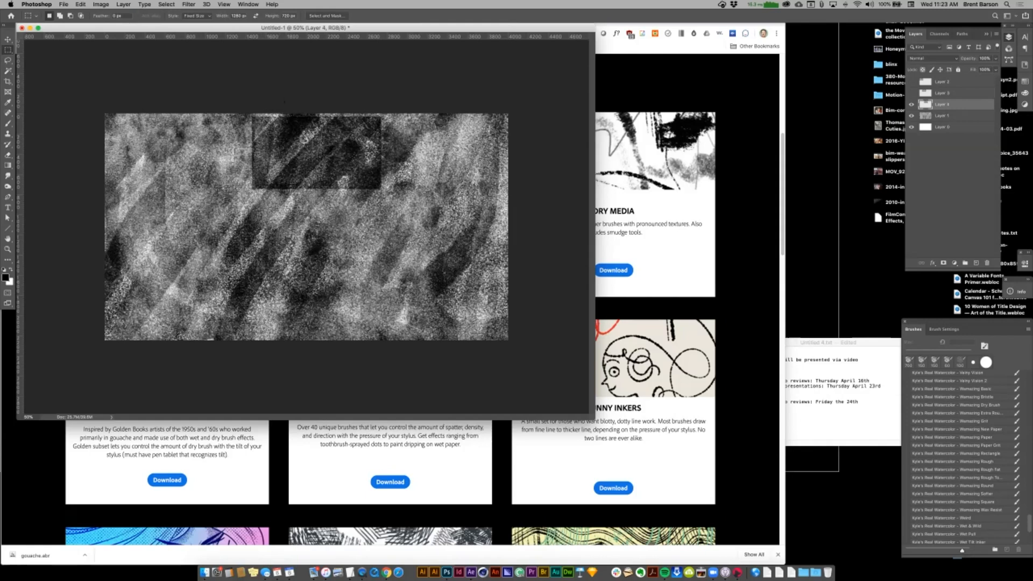
- Return to Layer 1 and copy a fourth area, slightly right of the third, to a new layer
{"action": "key", "text": "alt+bracketleft"}
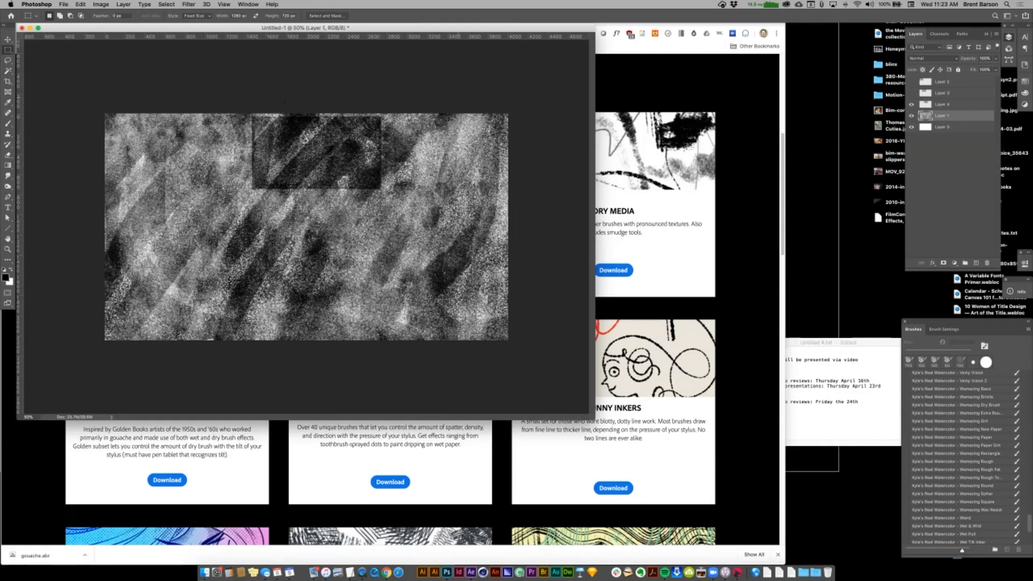
{"action": "left_click_drag", "start_coordinate": [309, 115], "coordinate": [313, 114]}
{"action": "key", "text": "super+j"}
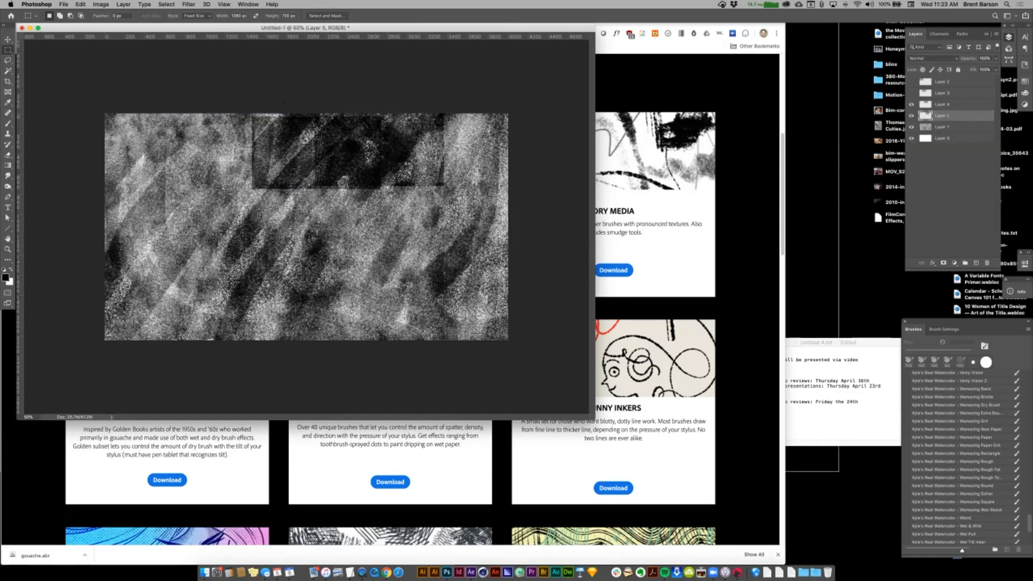
- Hide the two visible texture copies and copy the upper-right corner area of Layer 1 to a new layer
{"action": "left_click_drag", "start_coordinate": [911, 104], "coordinate": [911, 115]}
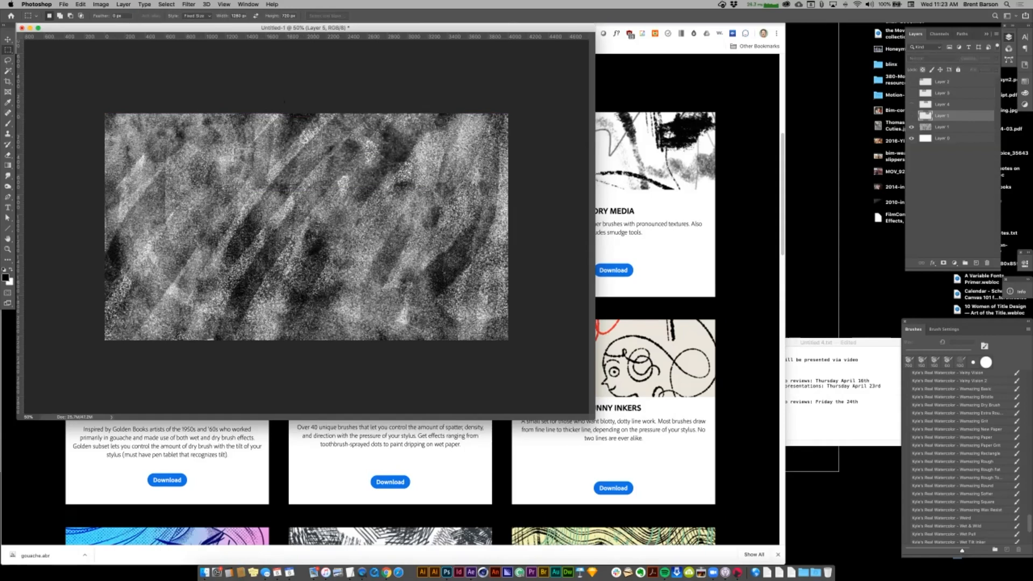
{"action": "key", "text": "alt+bracketleft"}
{"action": "left_click_drag", "start_coordinate": [395, 116], "coordinate": [379, 117]}
{"action": "key", "text": "super+j"}
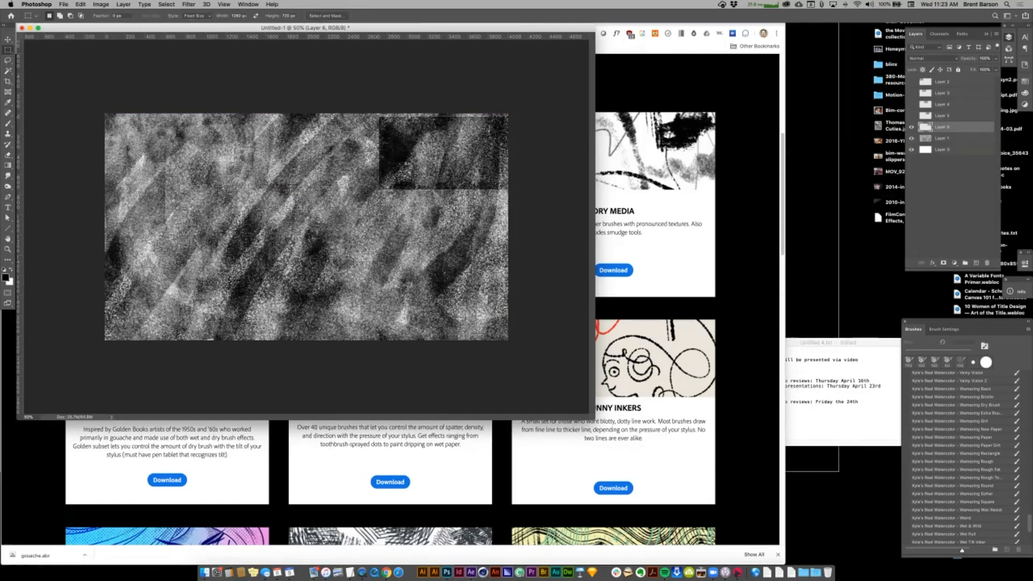
- Copy a 1280 × 720 px area near the left edge of the middle row from Layer 1, hiding the visible copies
{"action": "key", "text": "alt+bracketleft"}
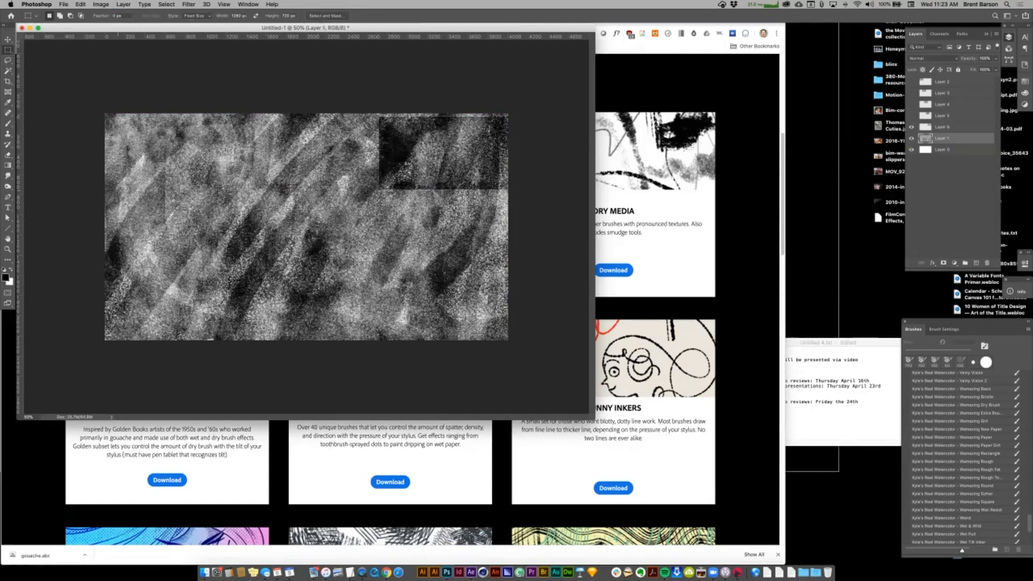
{"action": "key", "text": "super+j"}
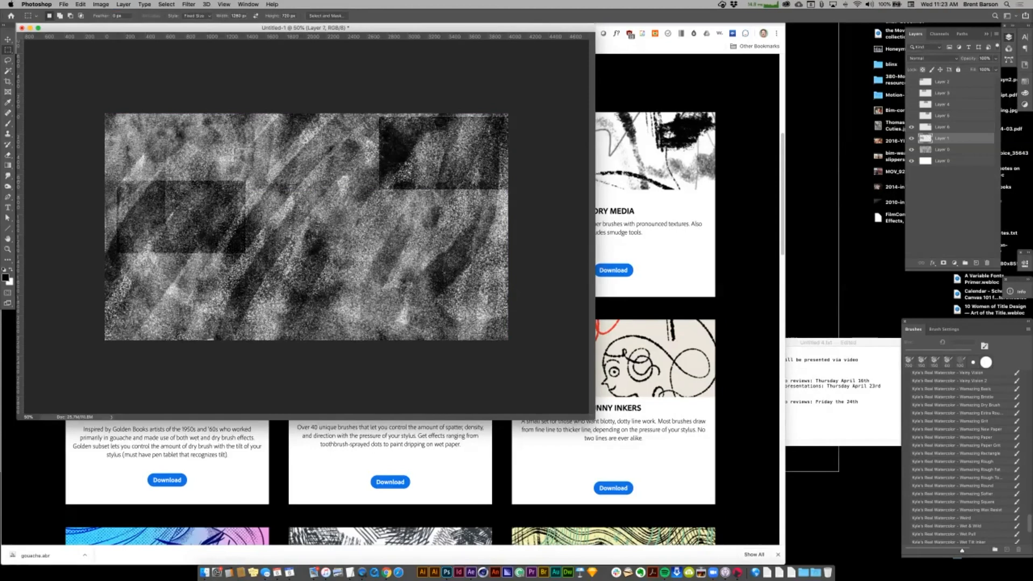
{"action": "left_click", "coordinate": [911, 127]}
{"action": "left_click", "coordinate": [942, 150]}
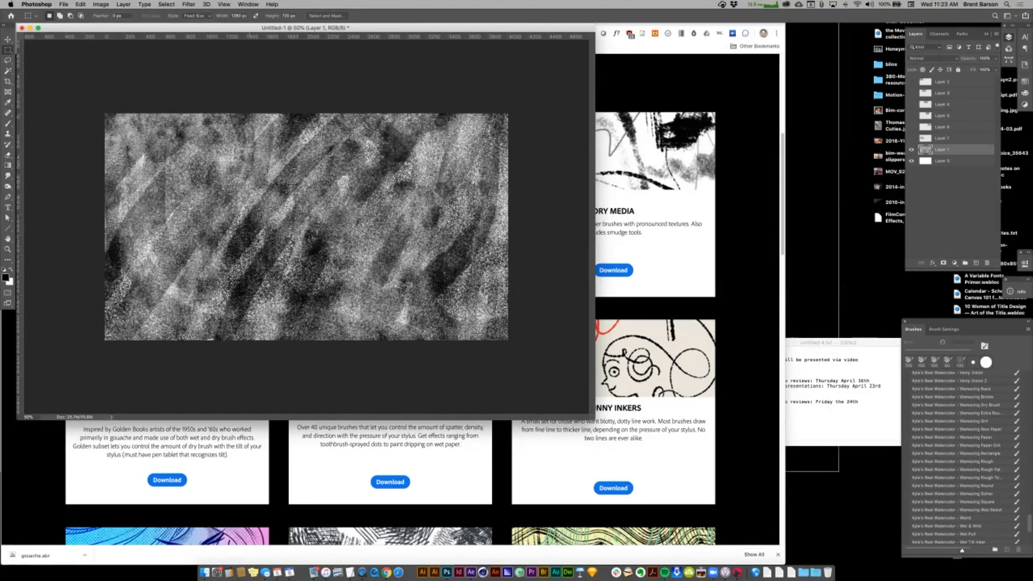
- From Layer 1, copy two side-by-side areas in the center and center-right of the middle row to separate layers
{"action": "left_click_drag", "start_coordinate": [224, 188], "coordinate": [219, 189]}
{"action": "key", "text": "ctrl+j"}
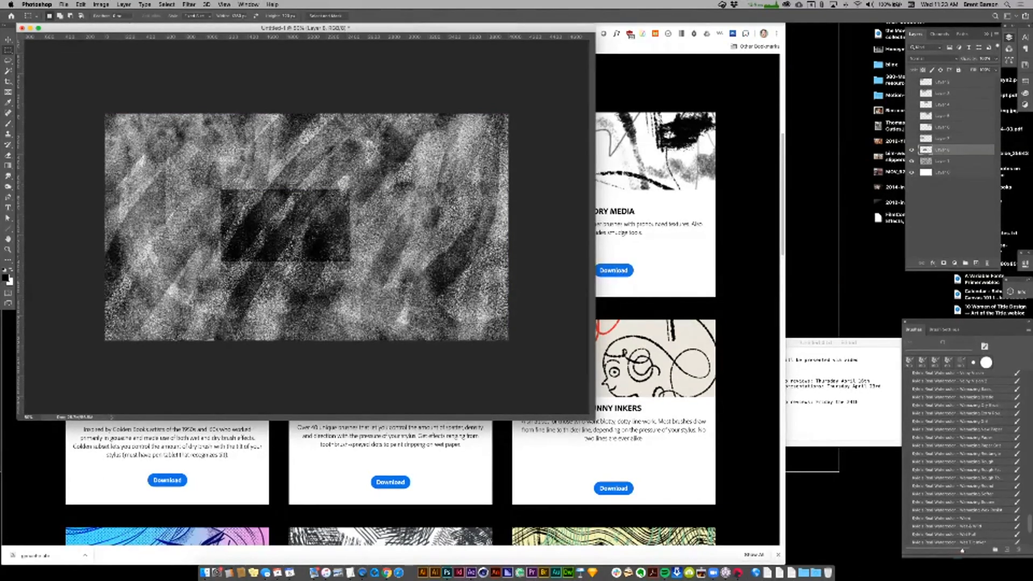
{"action": "left_click", "coordinate": [942, 161]}
{"action": "left_click_drag", "start_coordinate": [330, 189], "coordinate": [327, 189]}
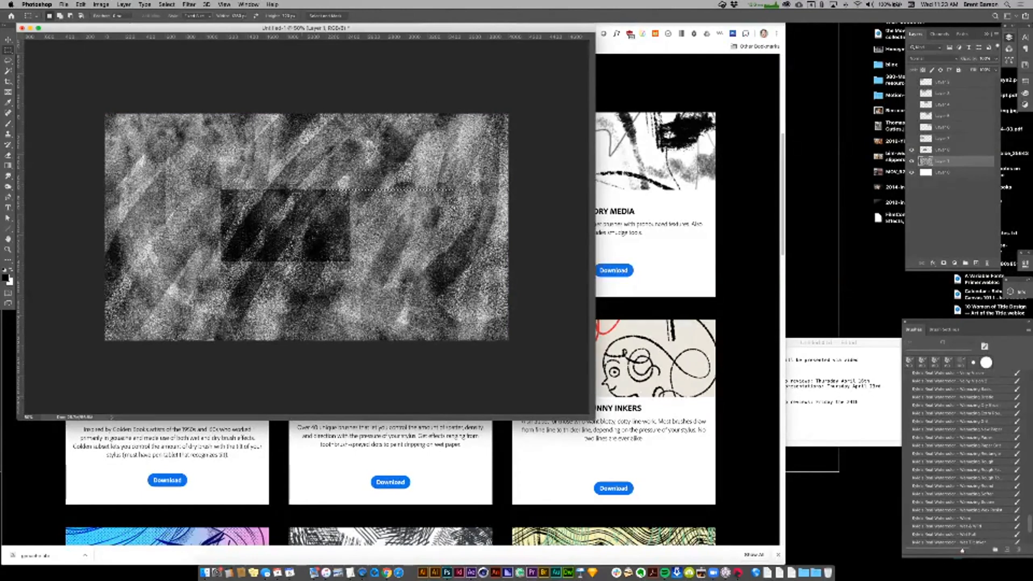
{"action": "key", "text": "ctrl+j"}
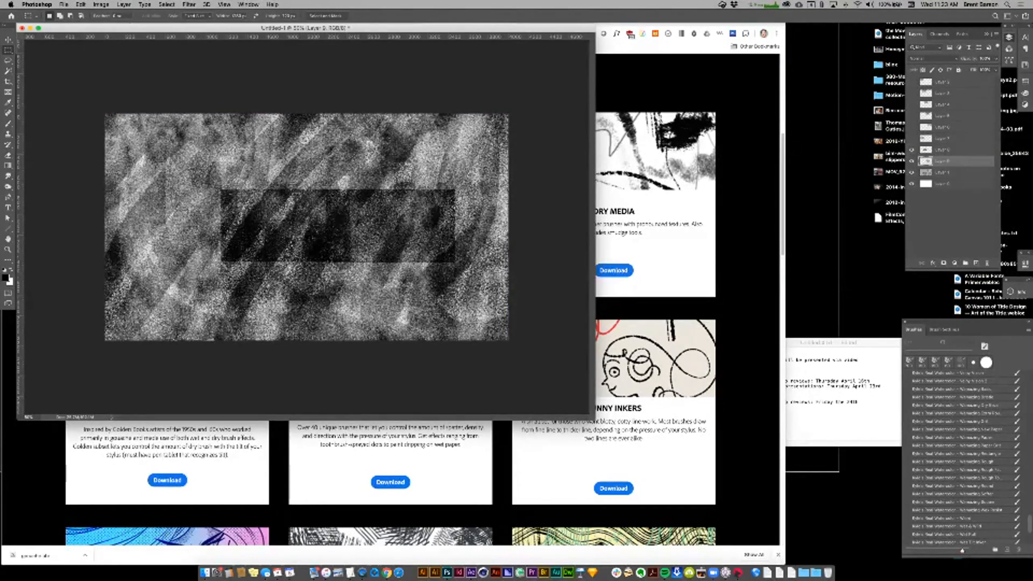
- Copy the area at the right end of Layer 1's middle row to a new layer and hide the middle-row copies
{"action": "left_click", "coordinate": [942, 172]}
{"action": "left_click_drag", "start_coordinate": [423, 196], "coordinate": [433, 191]}
{"action": "key", "text": "ctrl+j"}
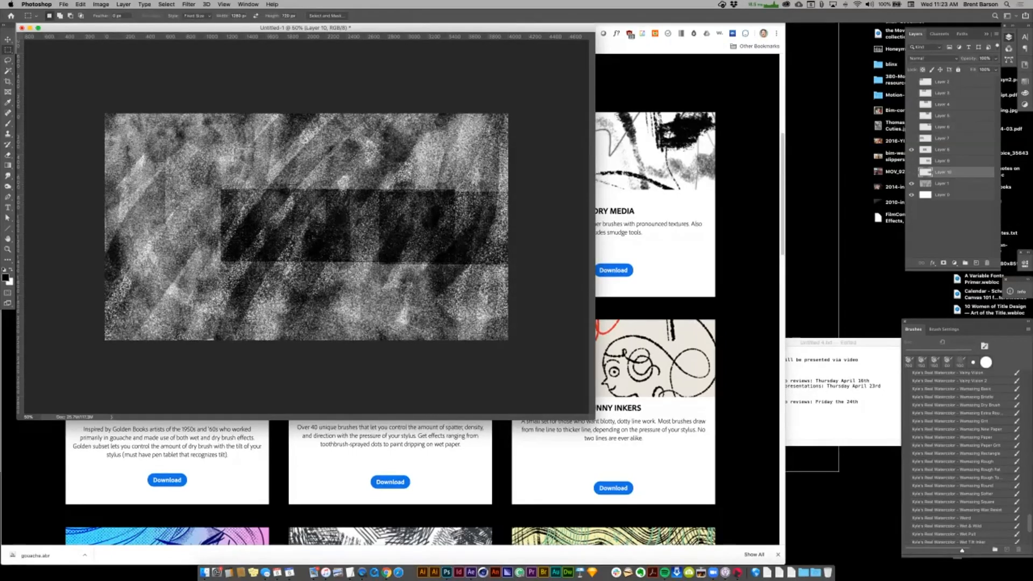
{"action": "left_click_drag", "start_coordinate": [912, 161], "coordinate": [911, 149]}
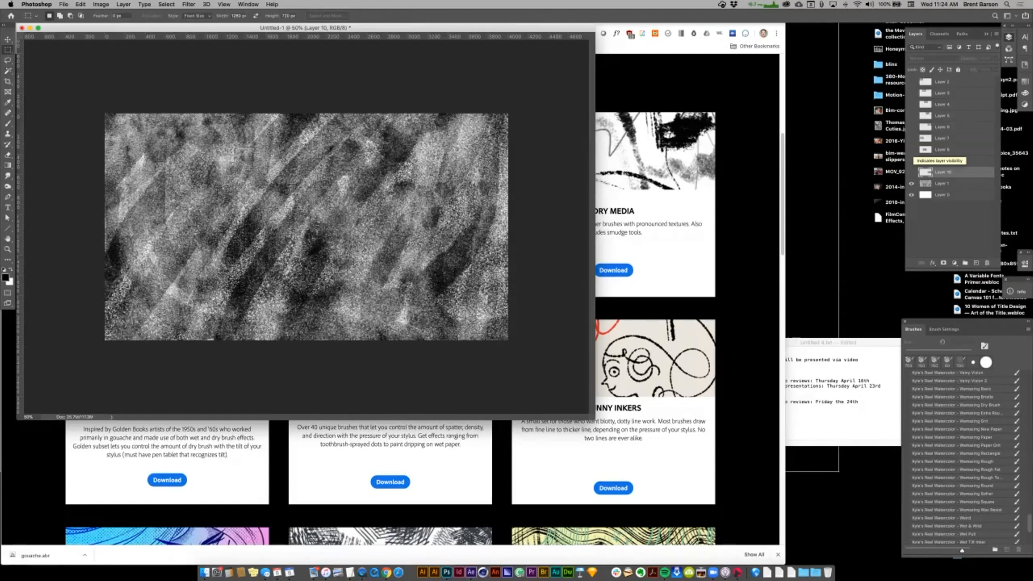
- From Layer 1, copy the lower-left area and the area just right of it to separate layers
{"action": "left_click", "coordinate": [942, 184]}
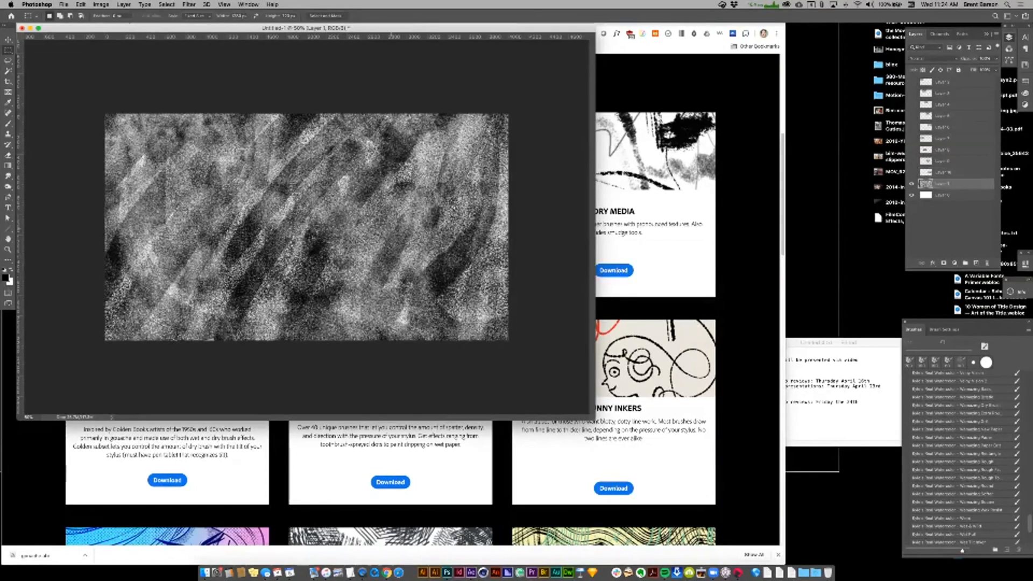
{"action": "left_click_drag", "start_coordinate": [109, 257], "coordinate": [238, 330]}
{"action": "key", "text": "super+j"}
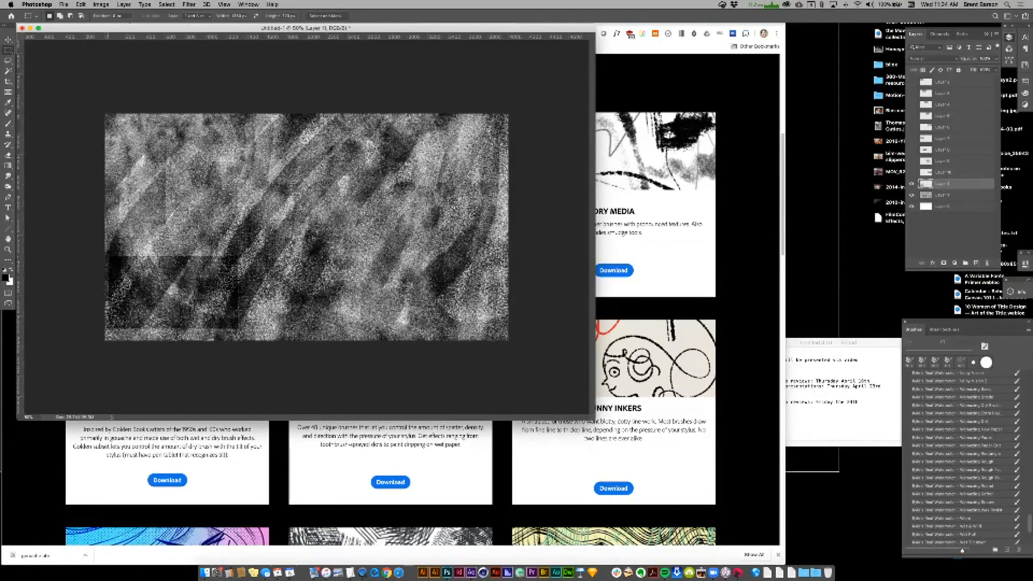
{"action": "key", "text": "alt+bracketleft"}
{"action": "left_click_drag", "start_coordinate": [202, 257], "coordinate": [208, 249]}
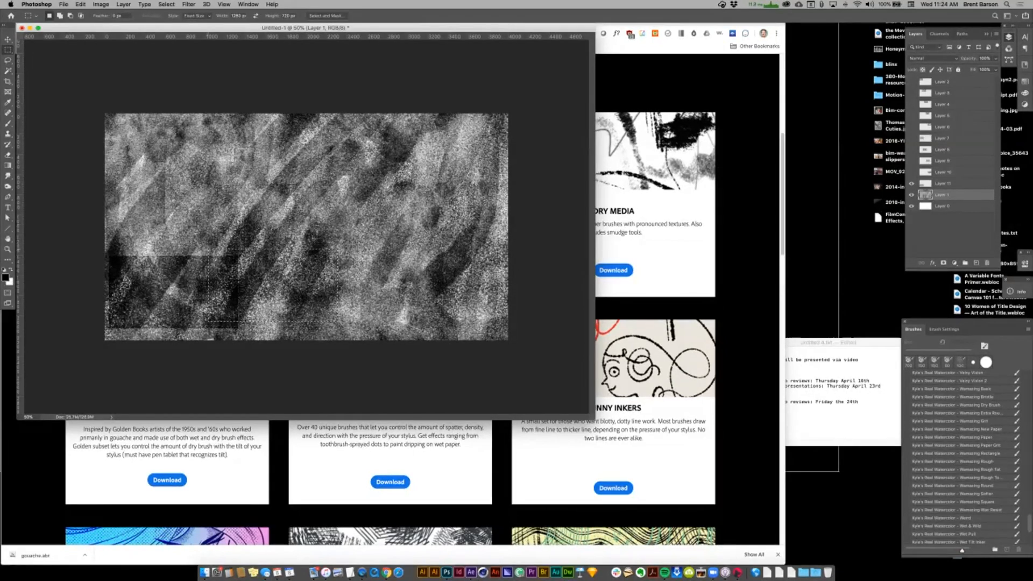
{"action": "key", "text": "ctrl+j"}
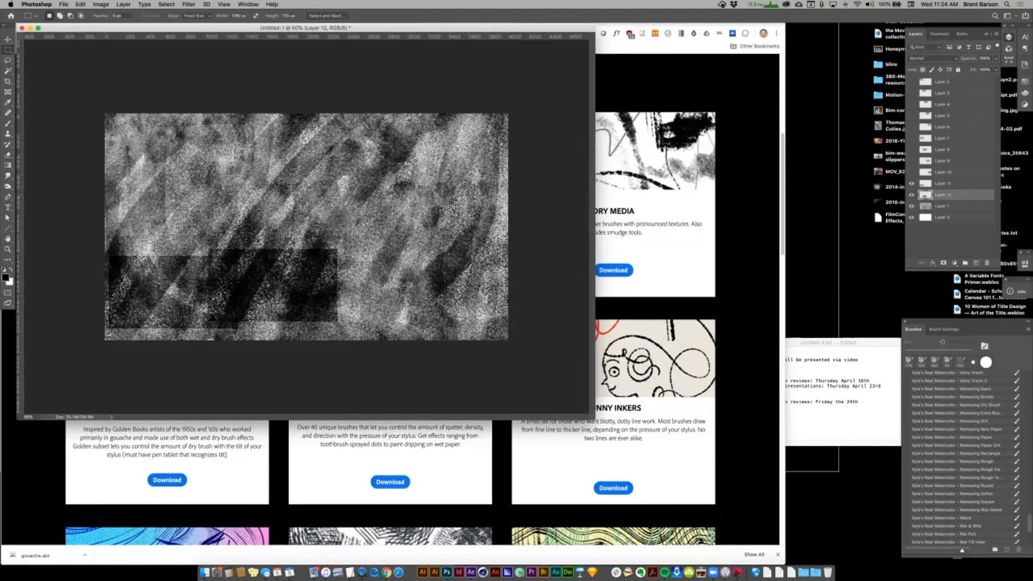
- Copy the center-right area of the bottom row and the lower-right corner area from Layer 1 to separate layers
{"action": "key", "text": "alt+bracketleft"}
{"action": "left_click_drag", "start_coordinate": [324, 258], "coordinate": [313, 261]}
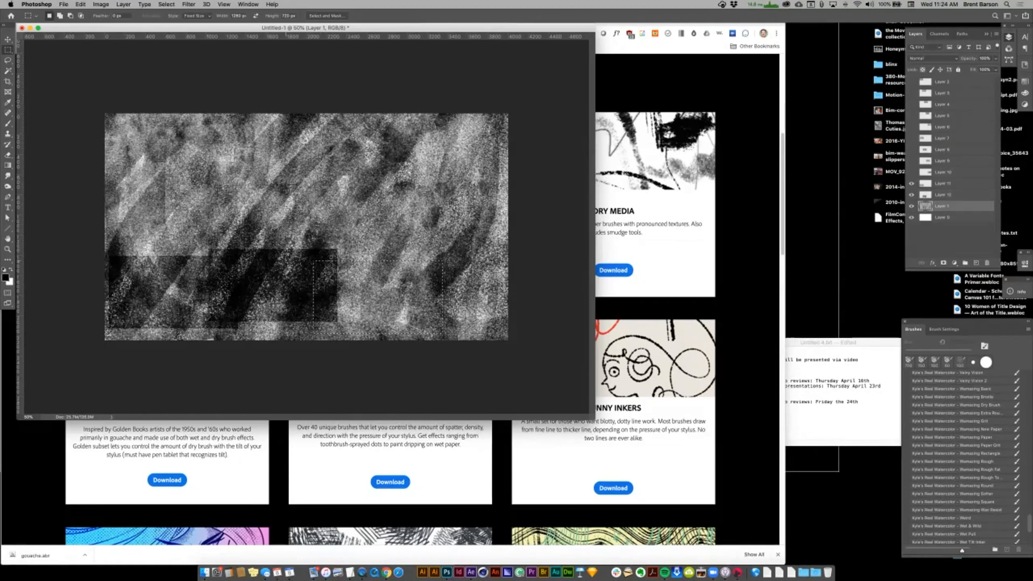
{"action": "key", "text": "ctrl+j"}
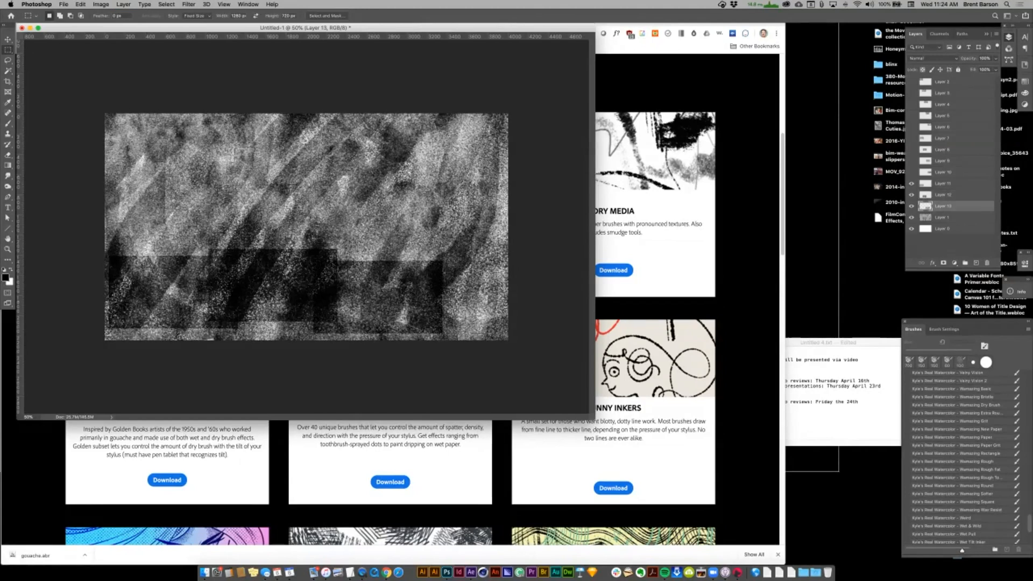
{"action": "key", "text": "alt+bracketleft"}
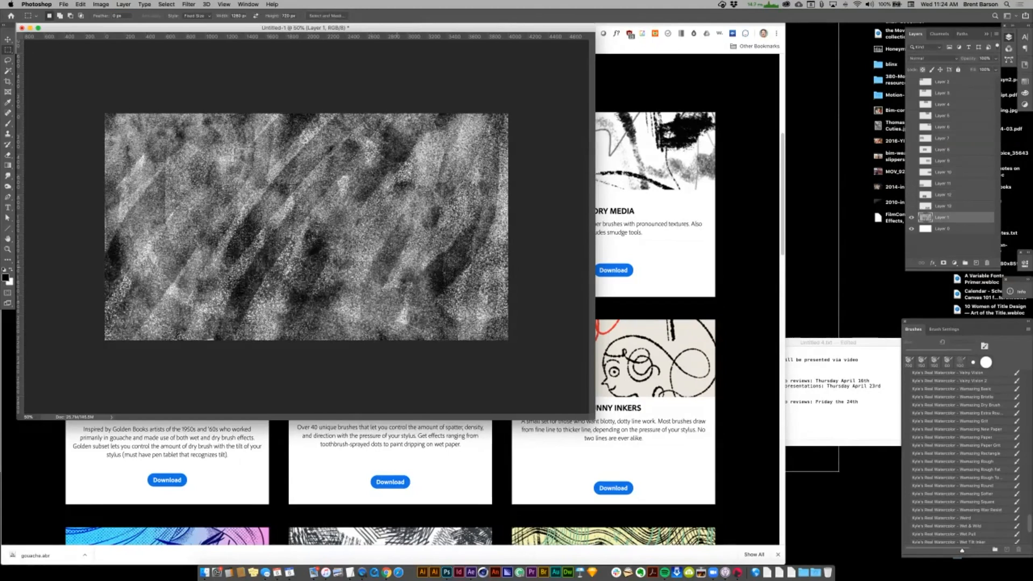
{"action": "left_click", "coordinate": [379, 266]}
{"action": "key", "text": "ctrl+j"}
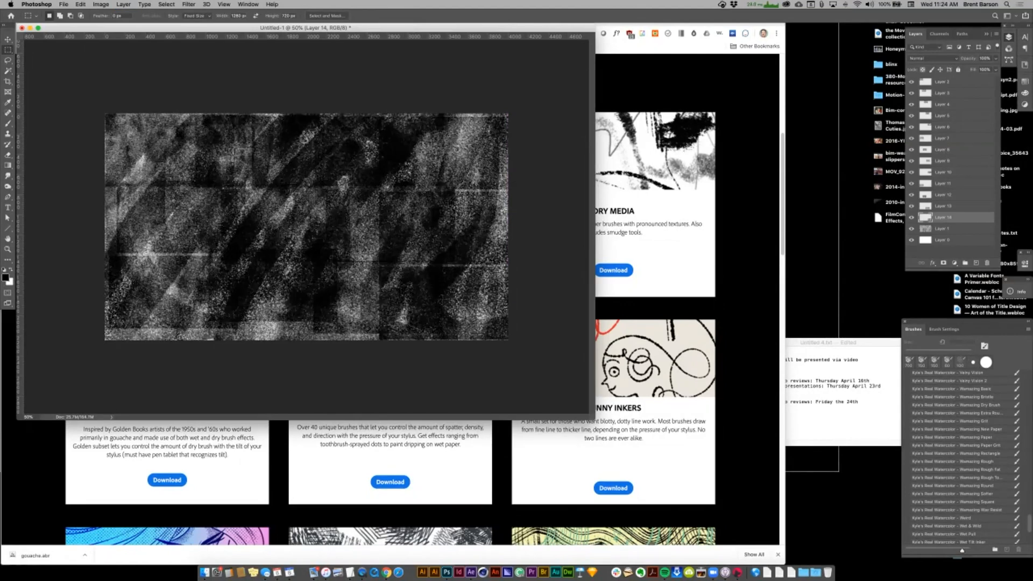
- Hide Layer 1 and align Layers 2 through 14 on their horizontal and vertical centers
{"action": "left_click", "coordinate": [911, 228]}
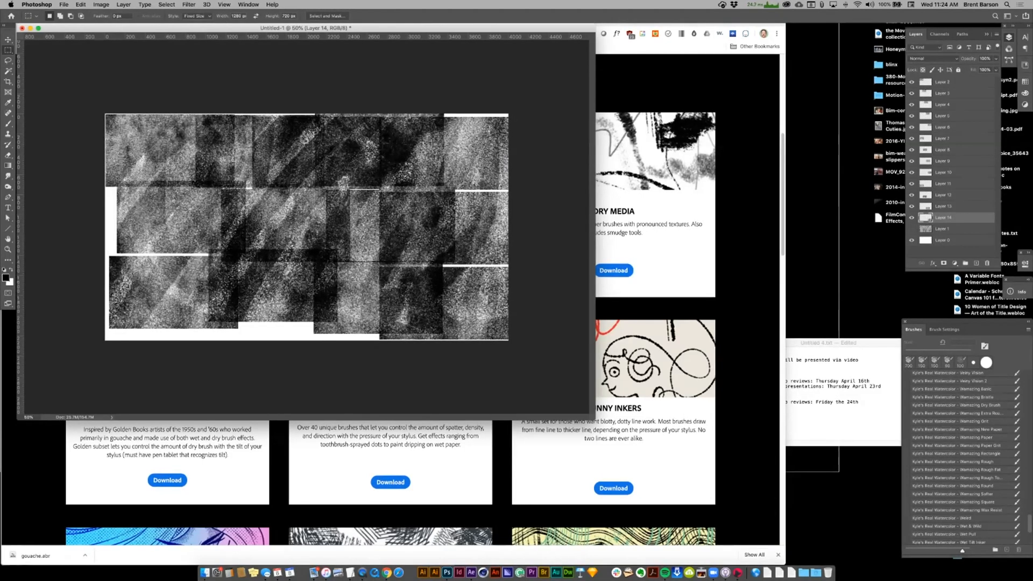
{"action": "key", "text": "v"}
{"action": "key", "text": "alt+period"}
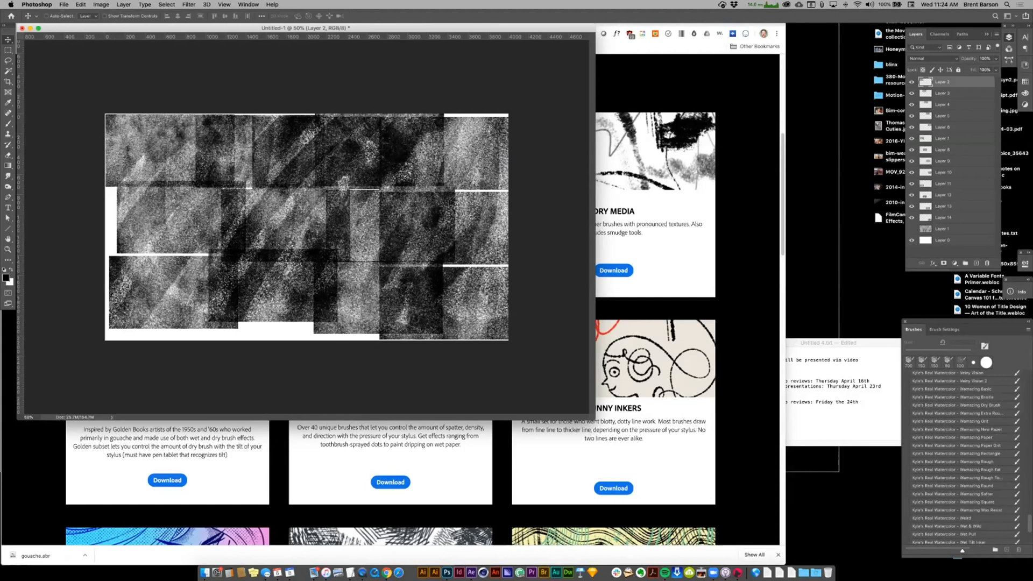
{"action": "left_click", "coordinate": [944, 218], "text": "shift"}
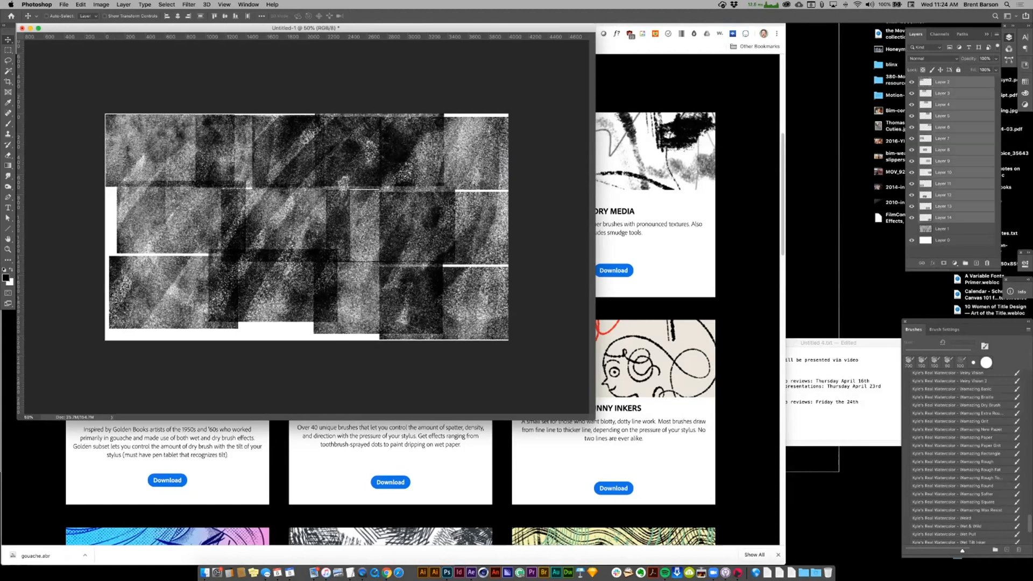
{"action": "left_click", "coordinate": [178, 16]}
{"action": "left_click", "coordinate": [225, 16]}
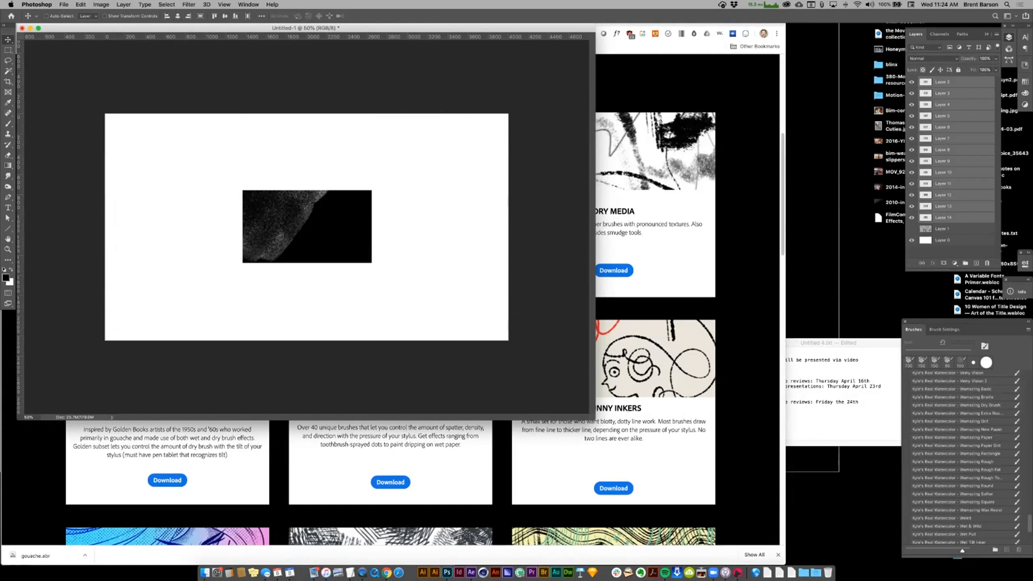
- Hide the white Layer 0 and place the 1280 × 720 px selection exactly over the stacked texture pieces
{"action": "left_click", "coordinate": [912, 240]}
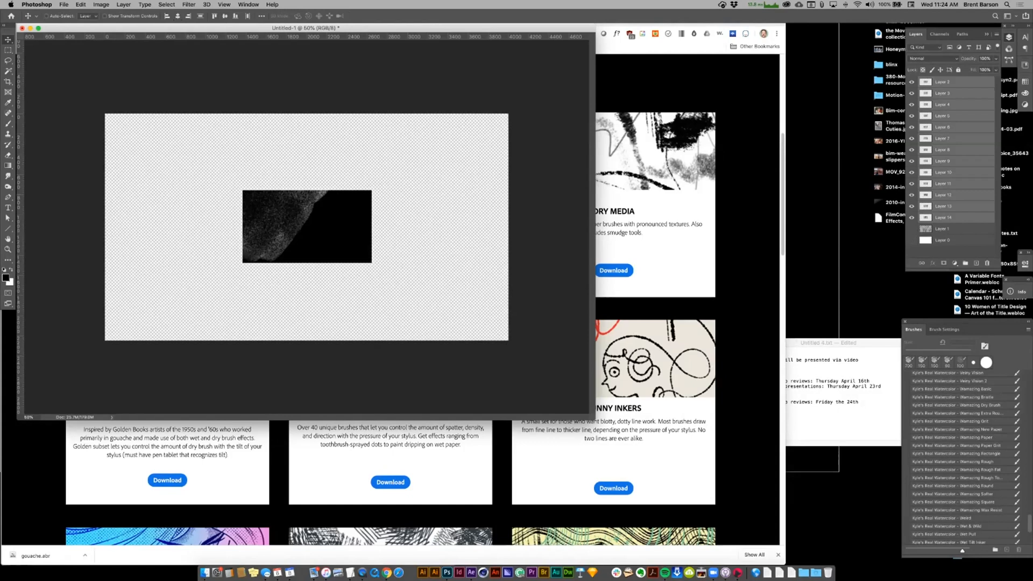
{"action": "left_click", "coordinate": [8, 50]}
{"action": "left_click_drag", "start_coordinate": [228, 183], "coordinate": [275, 212]}
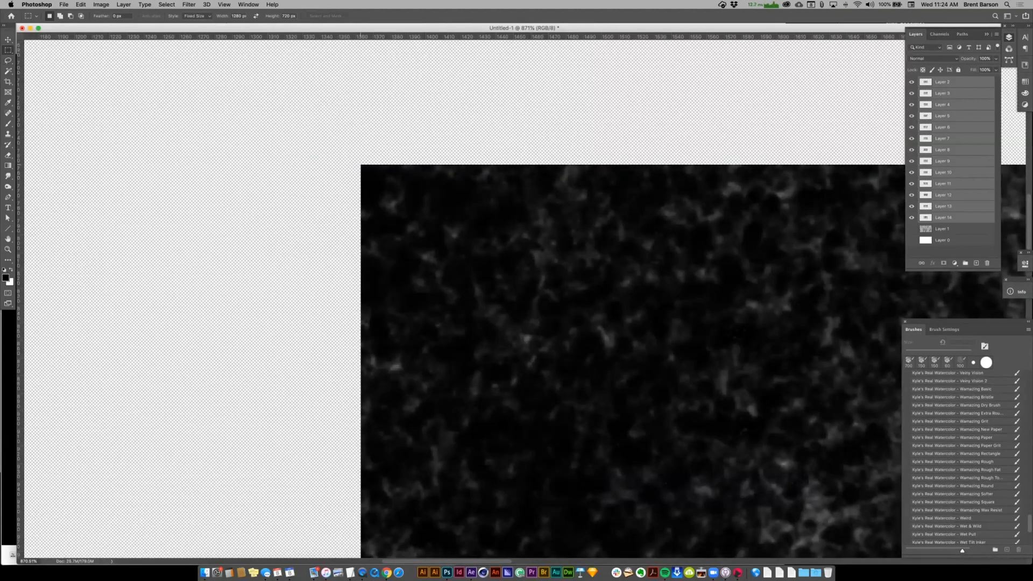
{"action": "left_click", "coordinate": [361, 165]}
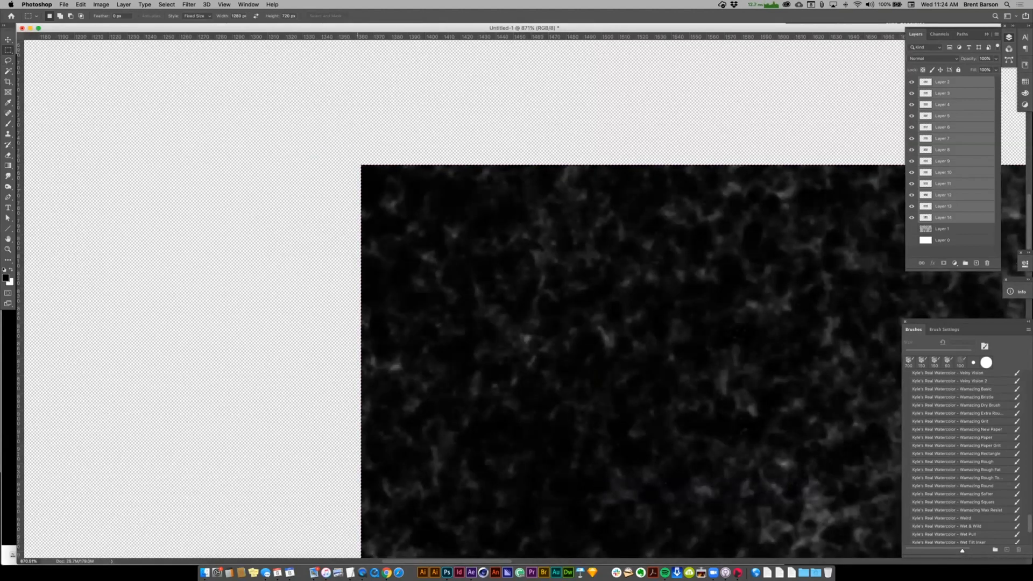
{"action": "scroll", "coordinate": [308, 214], "scroll_direction": "down", "scroll_amount": 4}
{"action": "scroll", "coordinate": [307, 214], "scroll_direction": "down", "scroll_amount": 15}
{"action": "scroll", "coordinate": [307, 212], "scroll_direction": "up", "scroll_amount": 6}
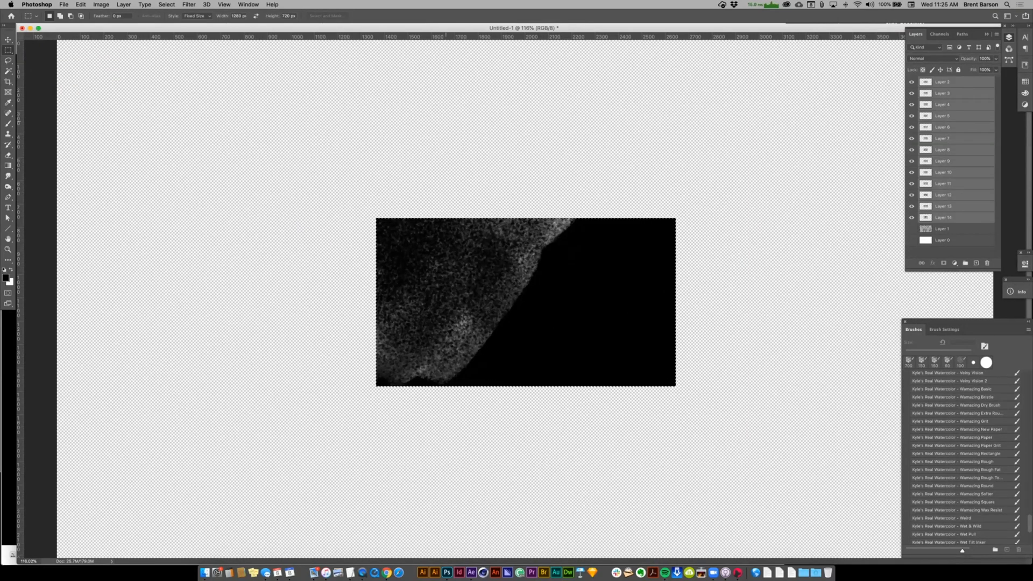
- Crop the canvas to the 1280 × 720 px selection around the stacked textures
{"action": "left_click", "coordinate": [81, 4]}
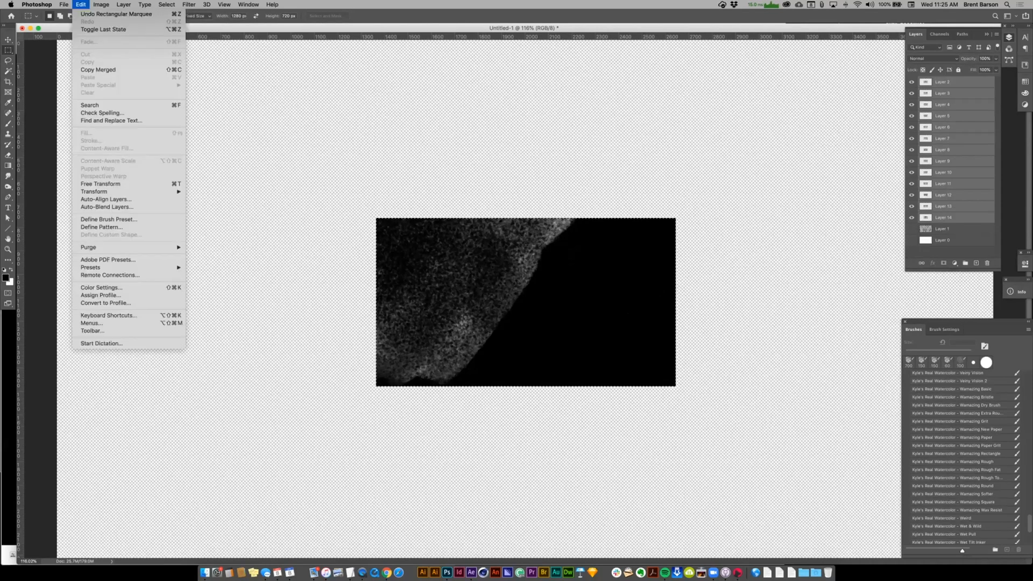
{"action": "left_click", "coordinate": [98, 70]}
{"action": "left_click", "coordinate": [101, 4]}
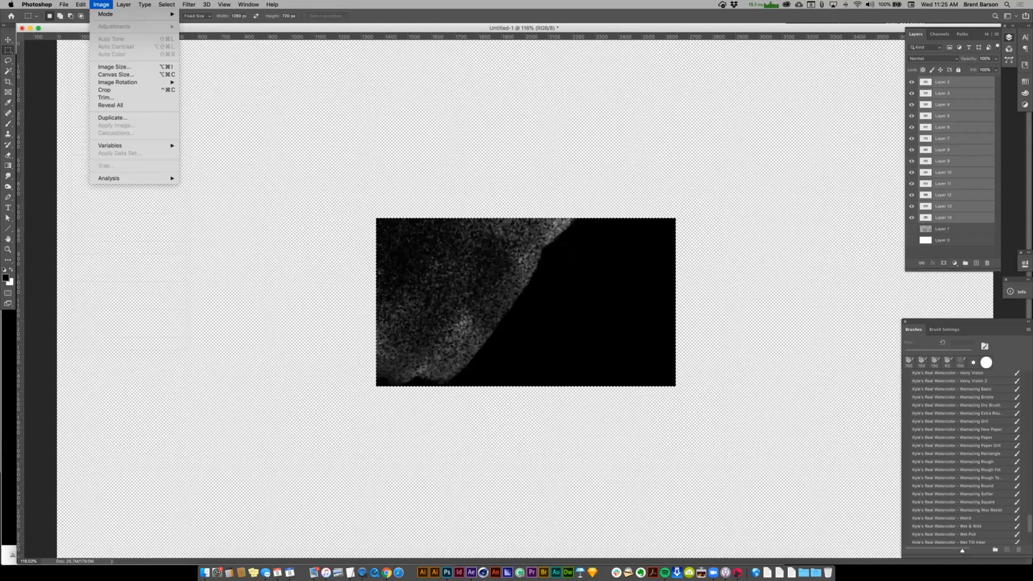
{"action": "left_click", "coordinate": [104, 90]}
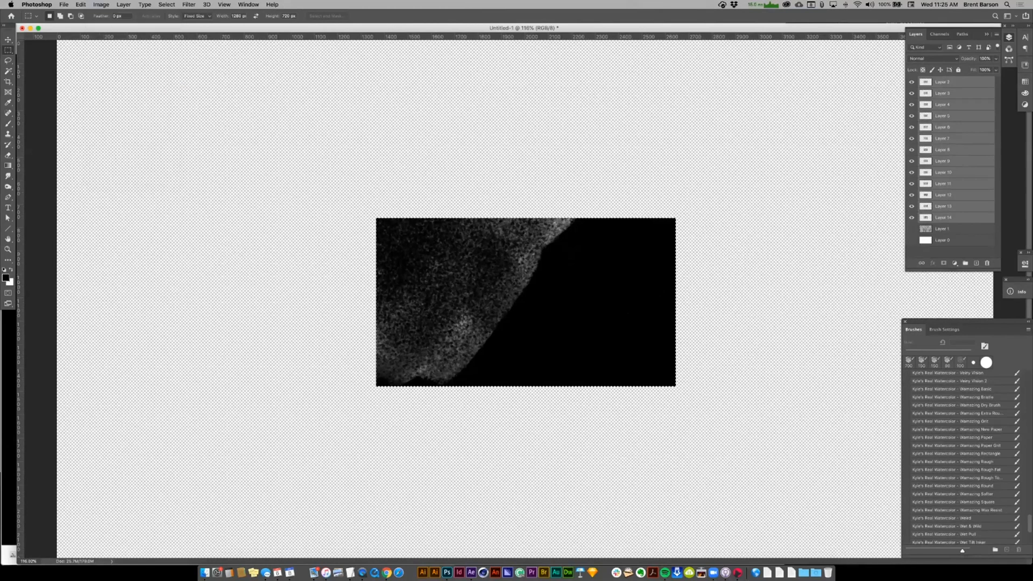
- Save the layered document as texture-layers.psd in the * DESGD-380-W20 folder
{"action": "left_click", "coordinate": [63, 4]}
{"action": "key", "text": "super+shift+s"}
{"action": "type", "text": "textture"}
{"action": "key", "text": "BackSpace"}
{"action": "key", "text": "BackSpace"}
{"action": "key", "text": "BackSpace"}
{"action": "key", "text": "BackSpace"}
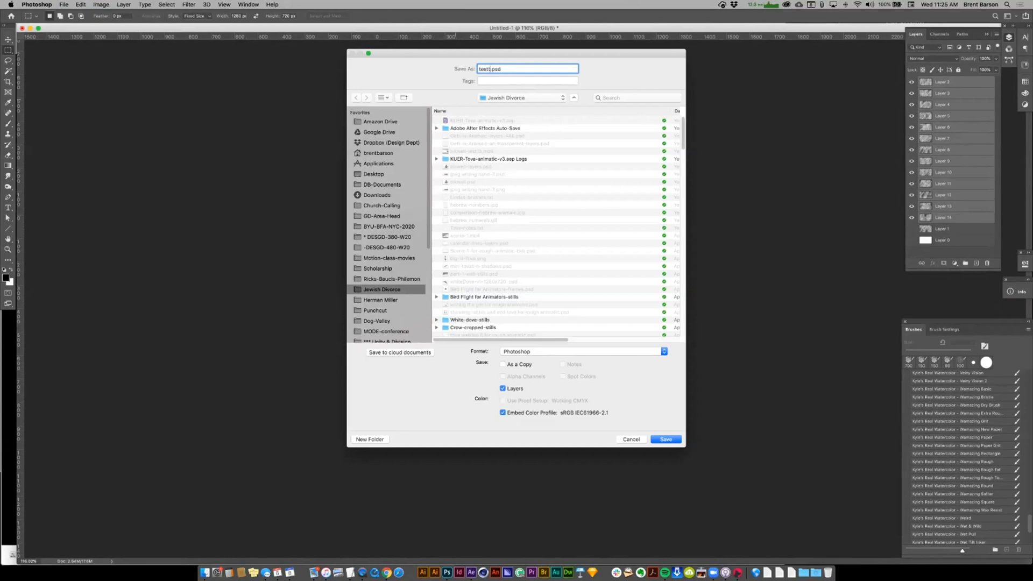
{"action": "type", "text": "ure-layers"}
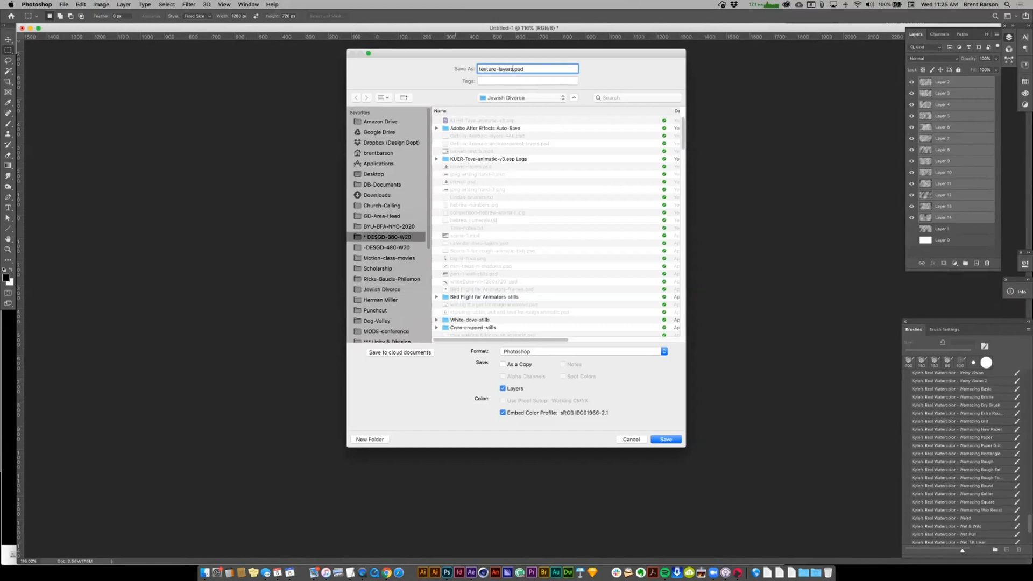
{"action": "key", "text": "Return"}
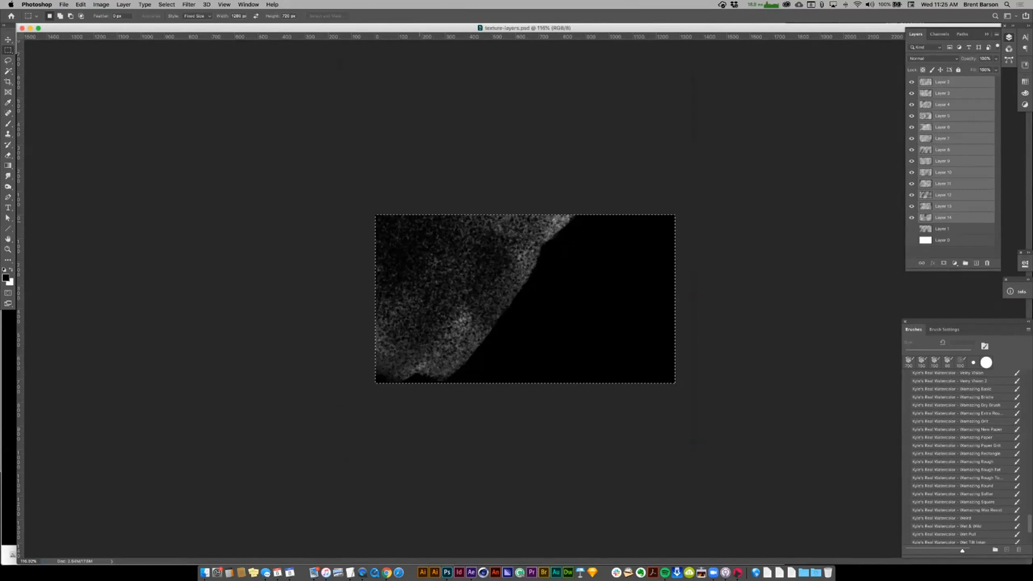
- Make Layer 1 and Layer 0 visible, and delete the white Layer 0
{"action": "left_click", "coordinate": [943, 218]}
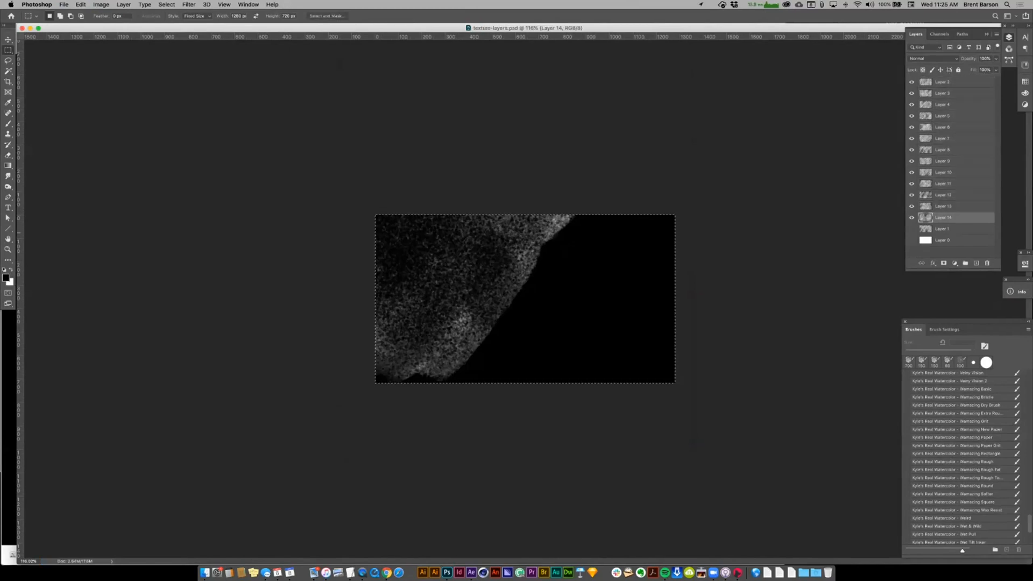
{"action": "left_click_drag", "start_coordinate": [911, 228], "coordinate": [911, 240]}
{"action": "left_click", "coordinate": [911, 240]}
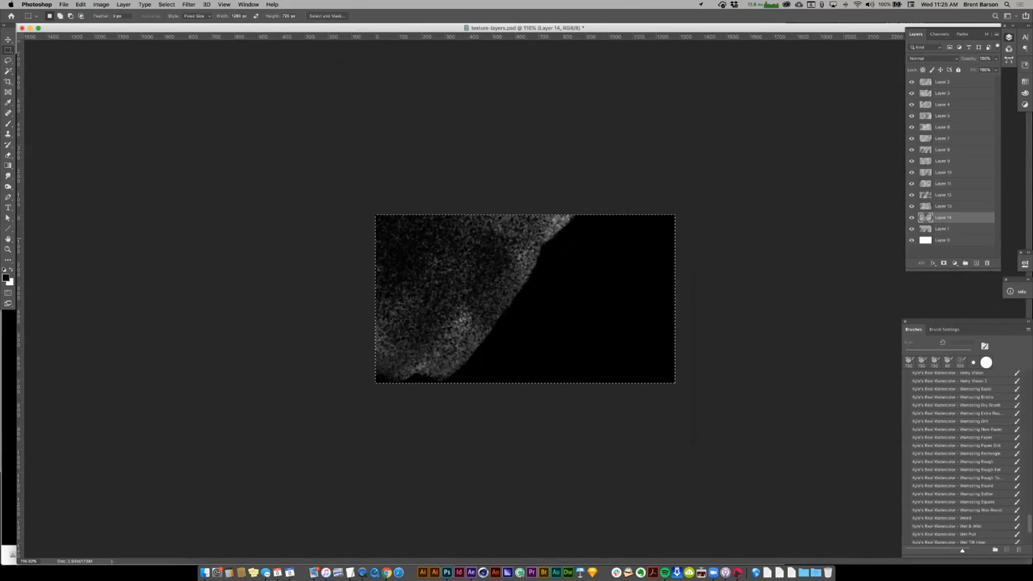
{"action": "left_click_drag", "start_coordinate": [981, 240], "coordinate": [987, 263]}
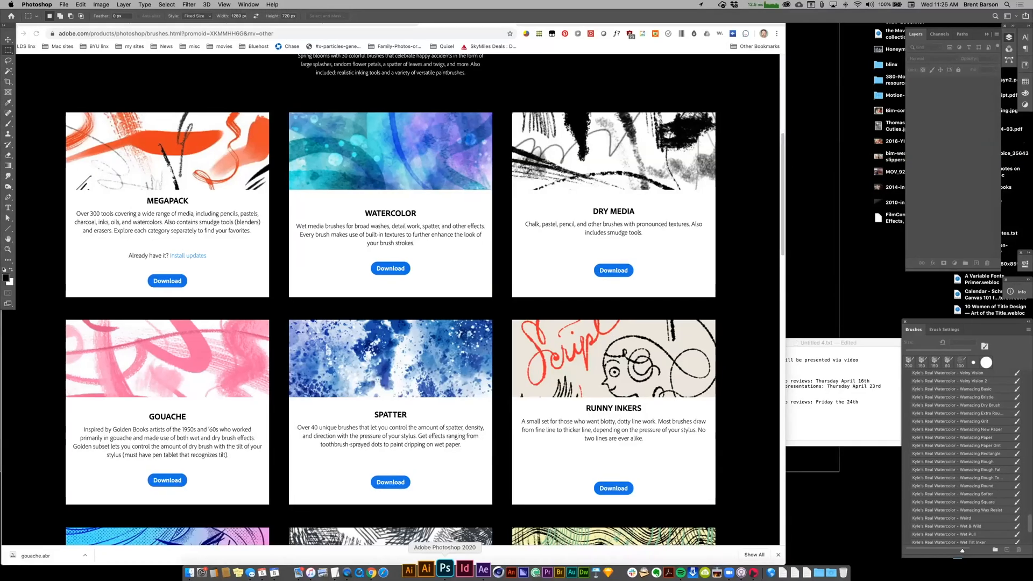
- Switch to After Effects and enlarge its window to fill the screen
{"action": "left_click", "coordinate": [471, 573]}
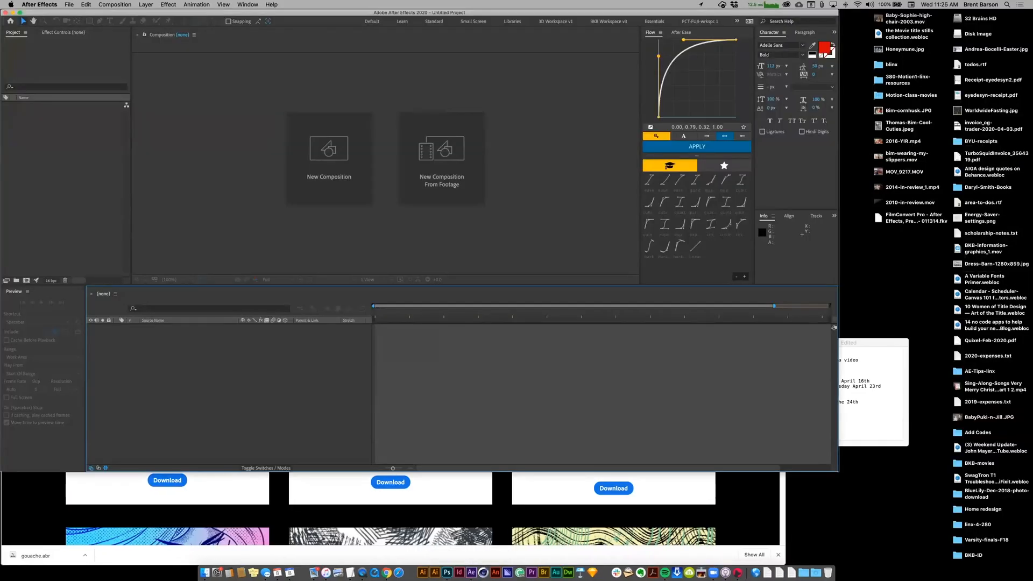
{"action": "left_click_drag", "start_coordinate": [838, 471], "coordinate": [1032, 565]}
{"action": "left_click", "coordinate": [65, 204]}
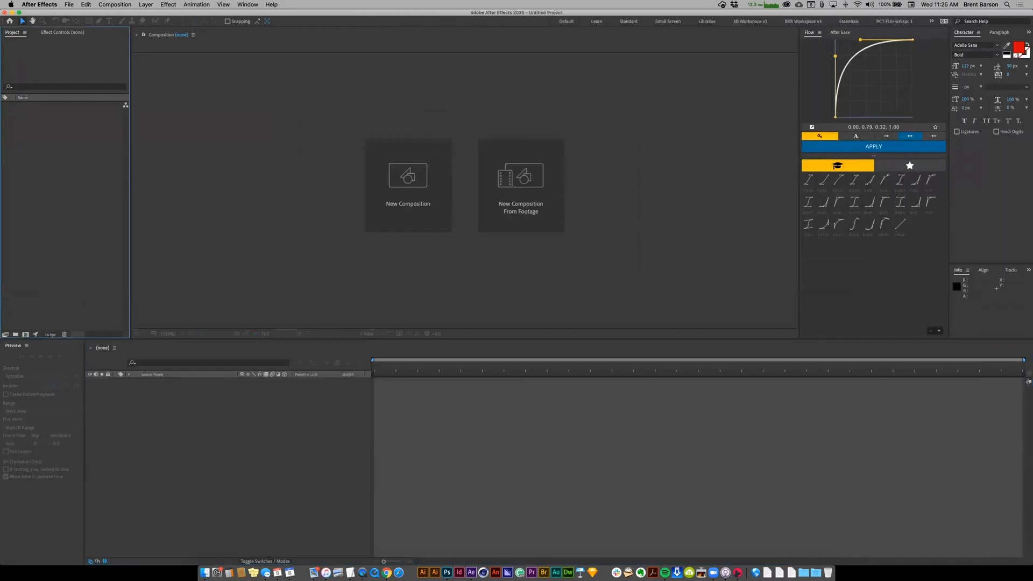
- Import texture-layers.psd from the * DESGD-380-W20 folder as Composition - Retain Layer Sizes and open the texture-layers composition
{"action": "key", "text": "super+i"}
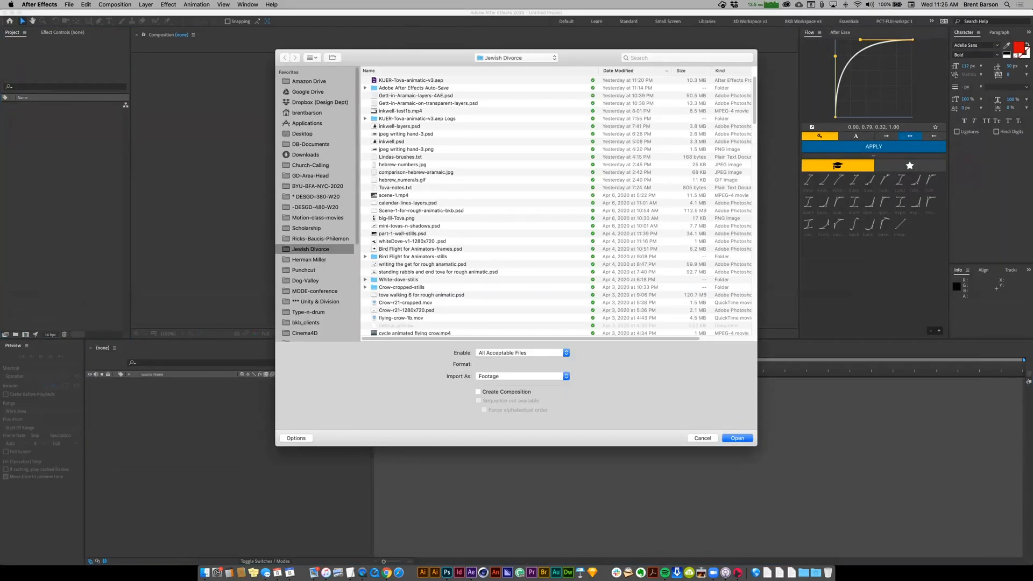
{"action": "left_click", "coordinate": [316, 197]}
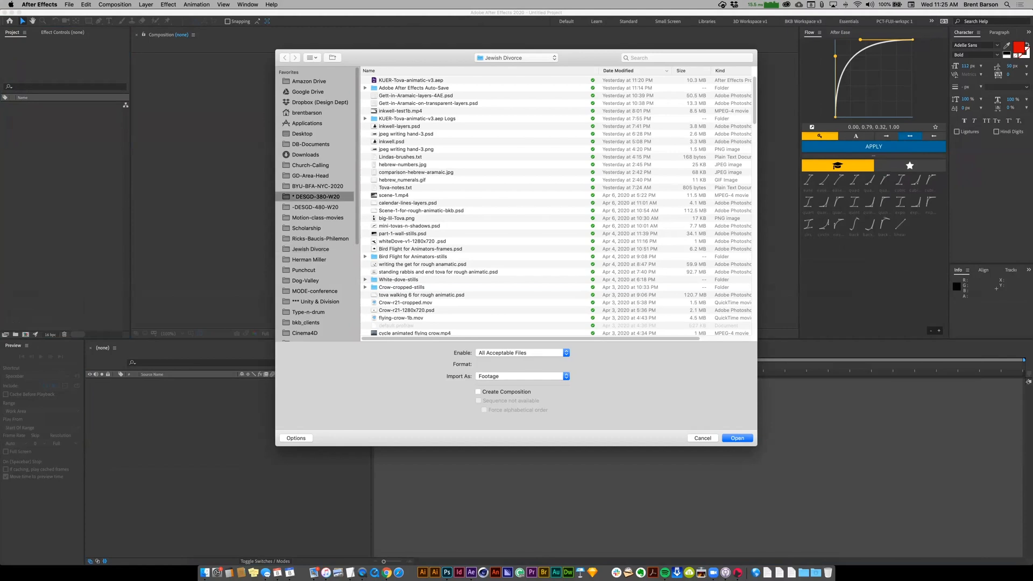
{"action": "left_click", "coordinate": [400, 80]}
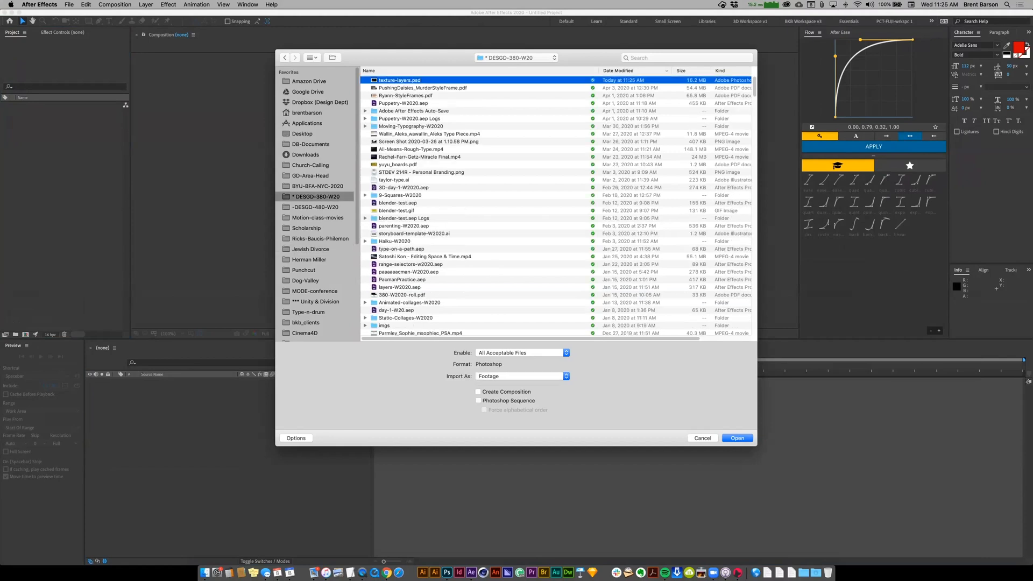
{"action": "left_click", "coordinate": [521, 376]}
{"action": "left_click", "coordinate": [518, 394]}
{"action": "left_click", "coordinate": [737, 438]}
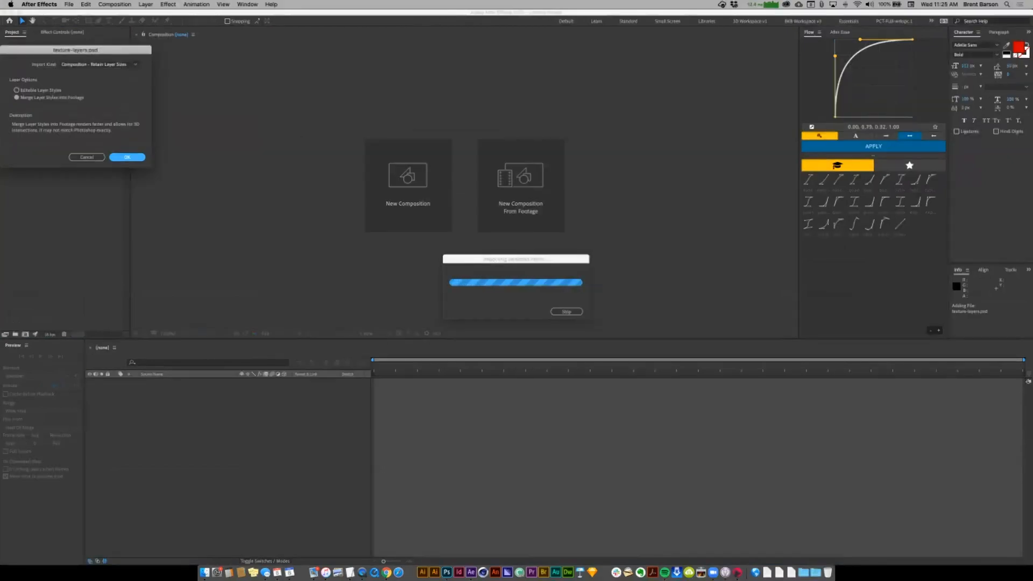
{"action": "key", "text": "Return"}
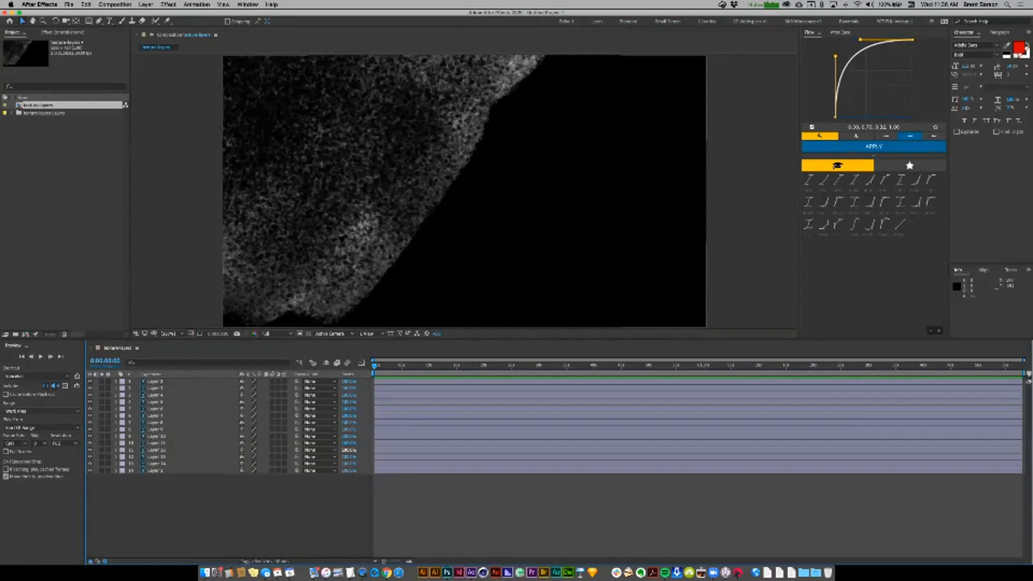
- Trim the out points of all texture layers to 0:00:00:07
{"action": "key", "text": "super+a"}
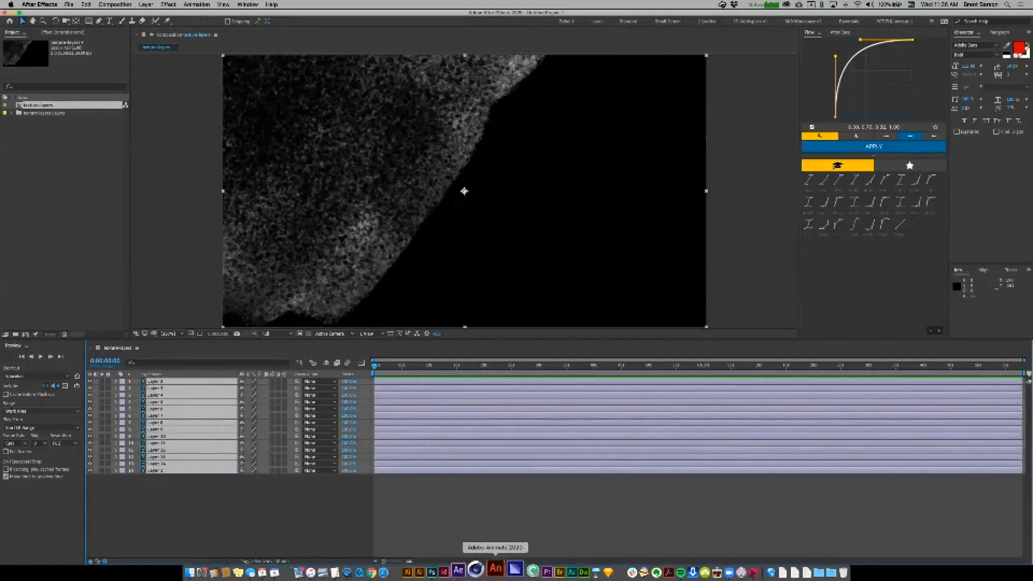
{"action": "left_click", "coordinate": [712, 571]}
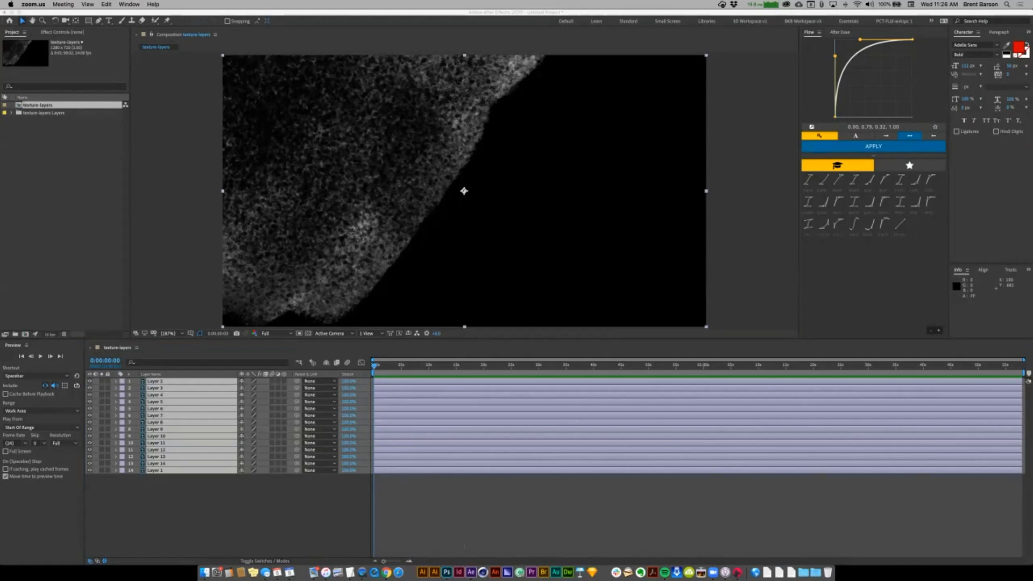
{"action": "left_click", "coordinate": [188, 269]}
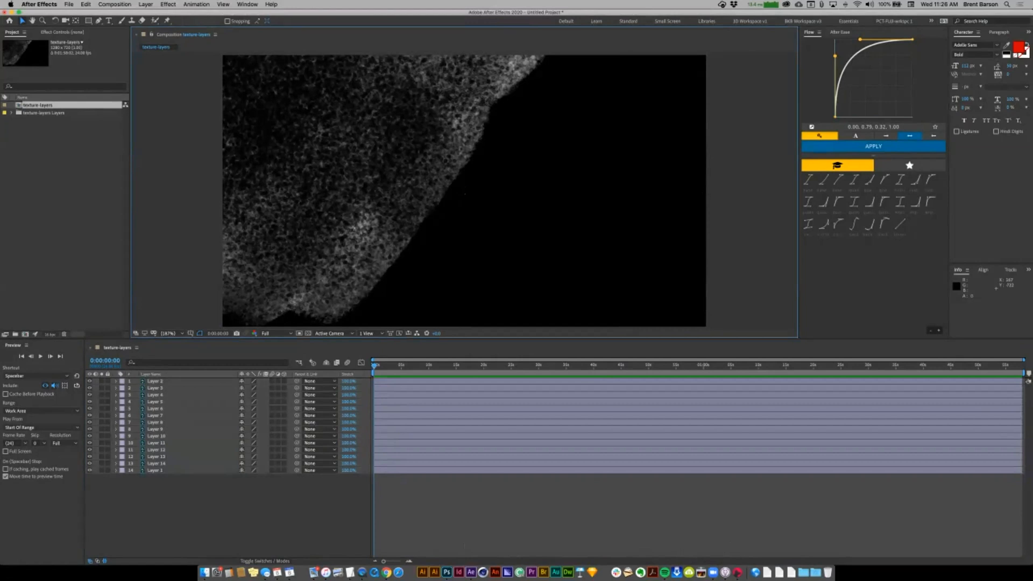
{"action": "key", "text": "super+a"}
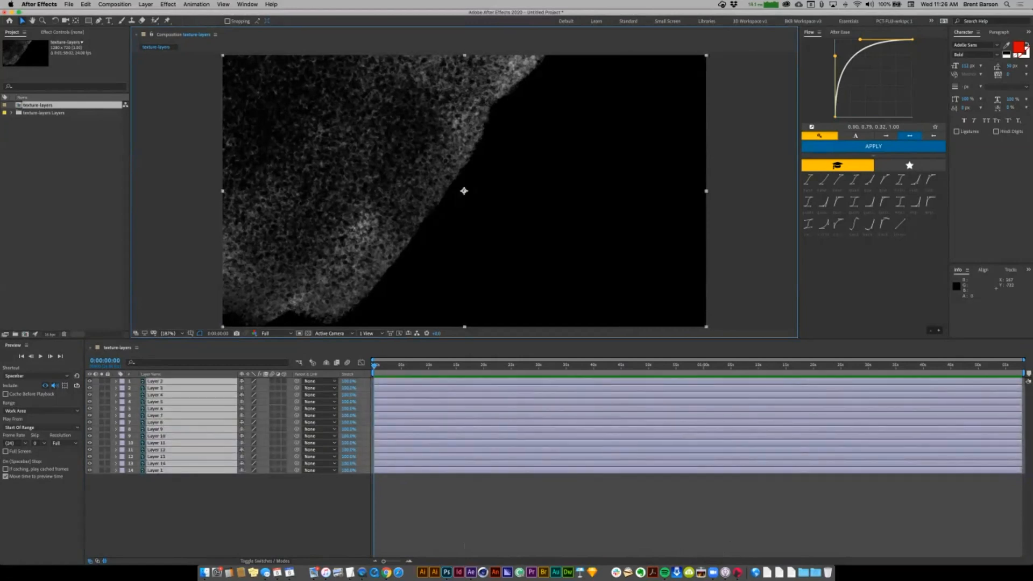
{"action": "key", "text": "space"}
{"action": "key", "text": "alt+]"}
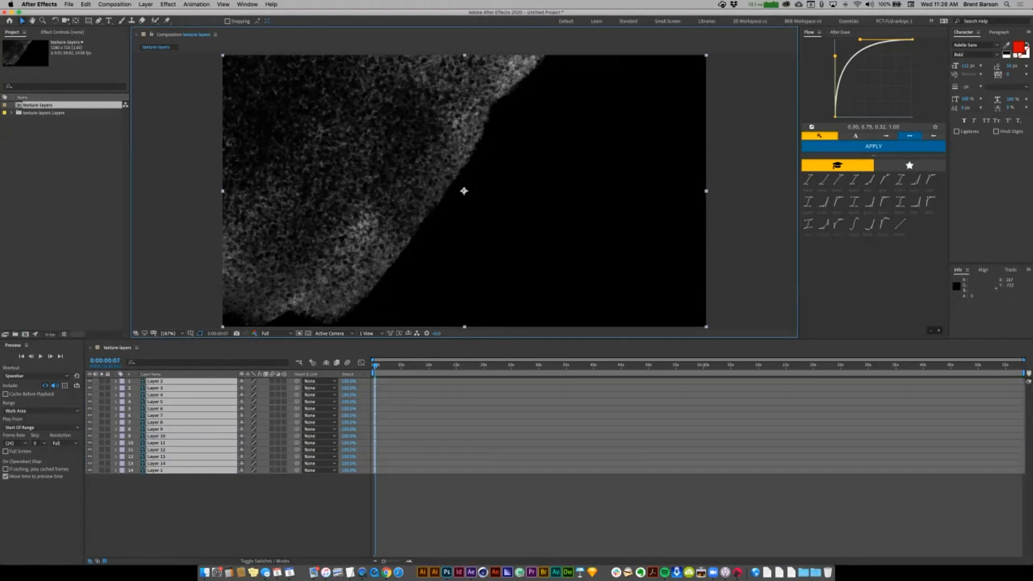
{"action": "key", "text": "semicolon"}
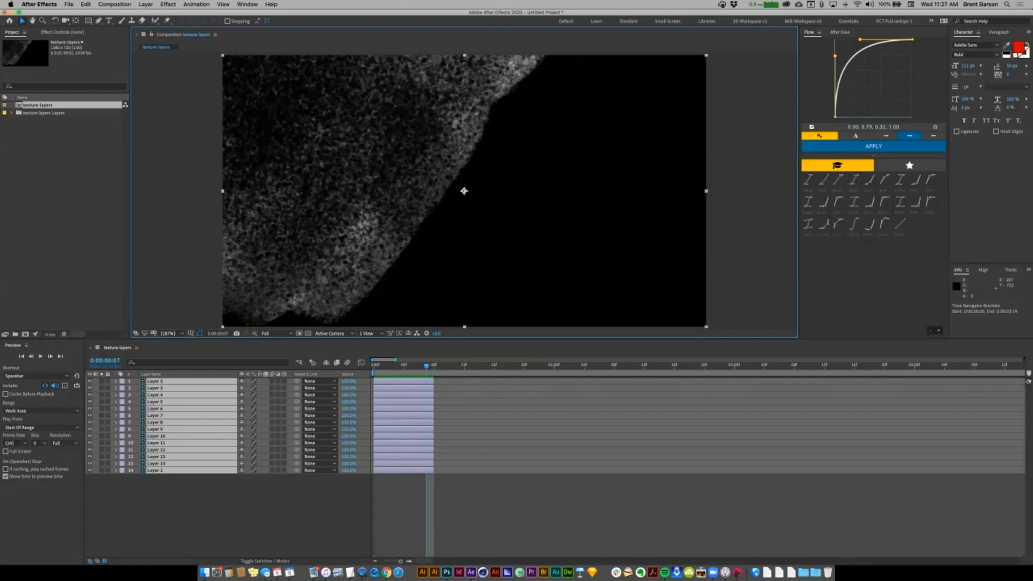
- Try a frame rate of 30 for the texture-layers composition and return it to 24 frames per second
{"action": "key", "text": "super+k"}
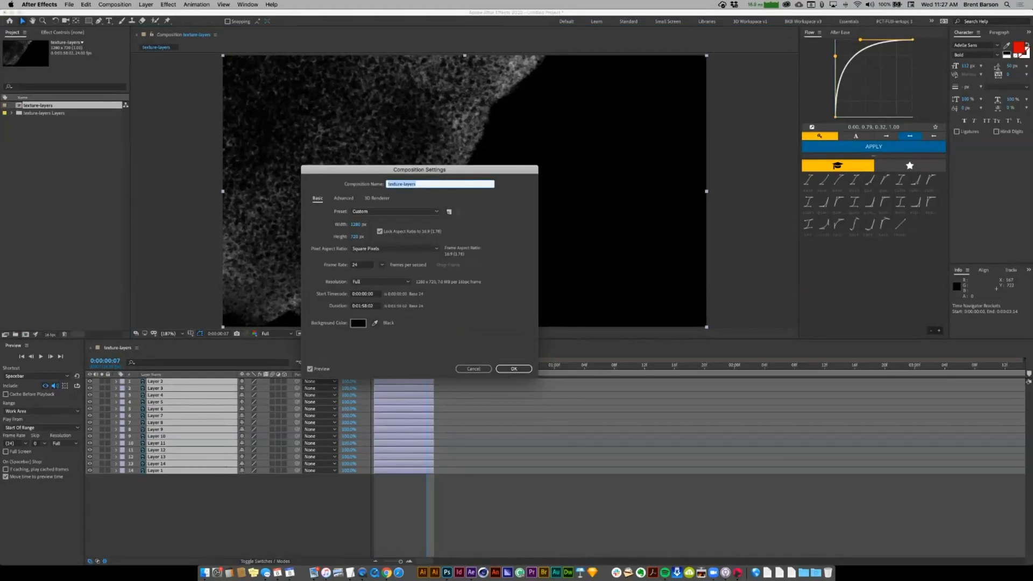
{"action": "key", "text": "Tab"}
{"action": "key", "text": "Tab"}
{"action": "key", "text": "Tab"}
{"action": "type", "text": "3"}
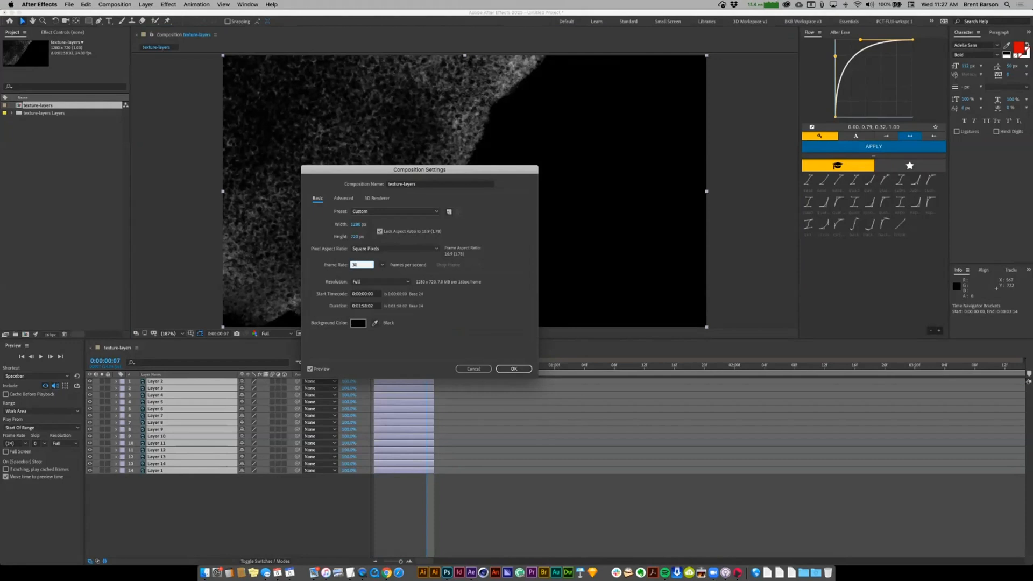
{"action": "type", "text": "24"}
{"action": "left_click", "coordinate": [513, 368]}
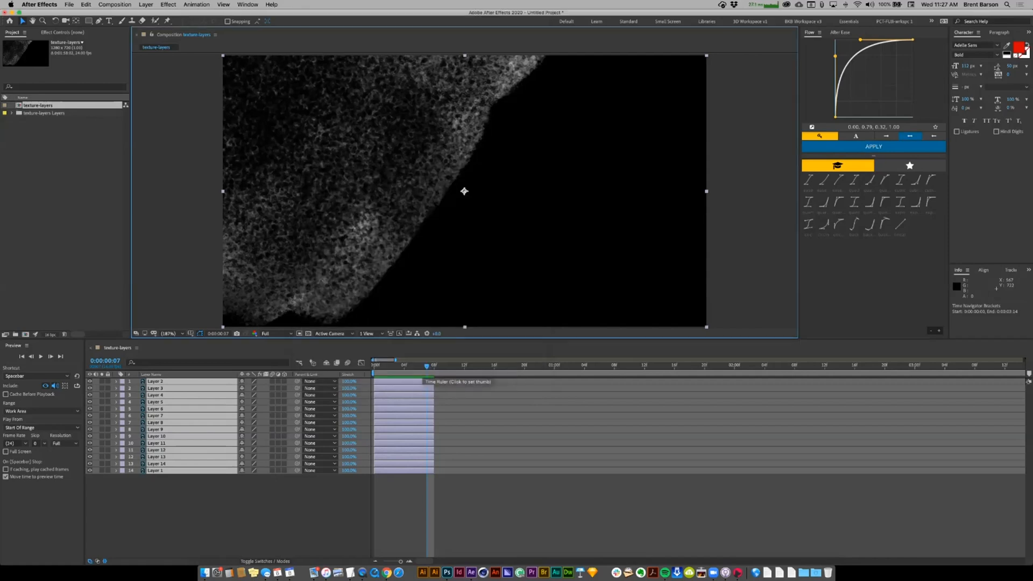
- Trim the out points of all texture layers to 0:00:00:03
{"action": "left_click", "coordinate": [382, 366]}
{"action": "key", "text": "Page_Down"}
{"action": "key", "text": "Page_Down"}
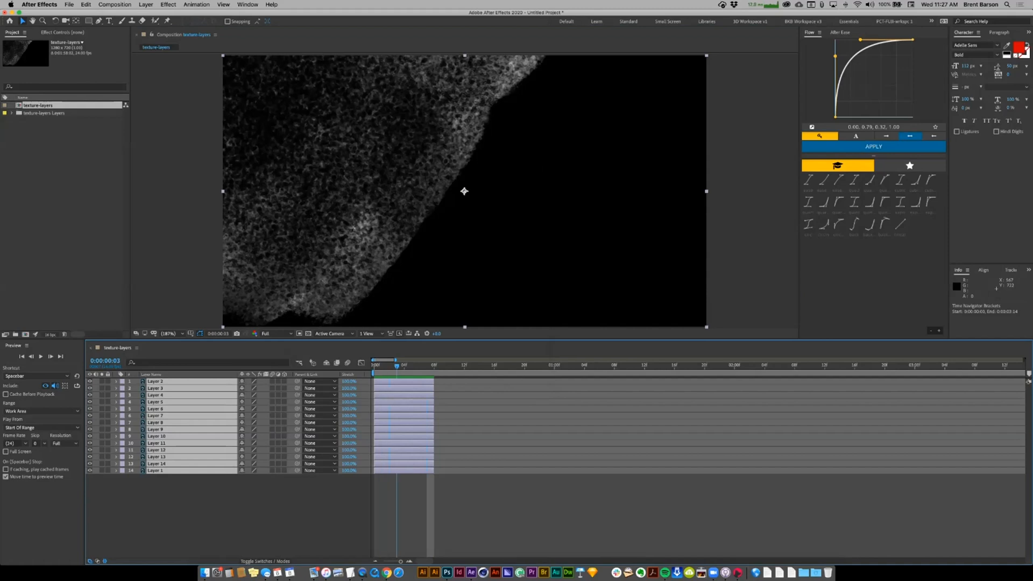
{"action": "key", "text": "Page_Down"}
{"action": "left_click", "coordinate": [396, 366]}
{"action": "key", "text": "alt+]"}
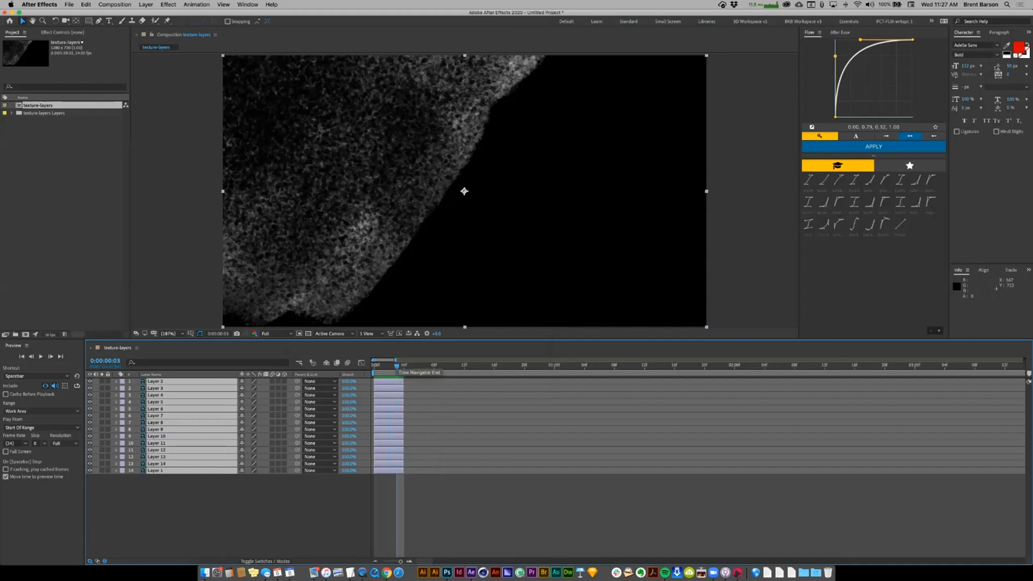
- Select all texture layers starting from Layer 2 and sequence them end to end without overlap
{"action": "key", "text": "super+shift+a"}
{"action": "left_click", "coordinate": [155, 381]}
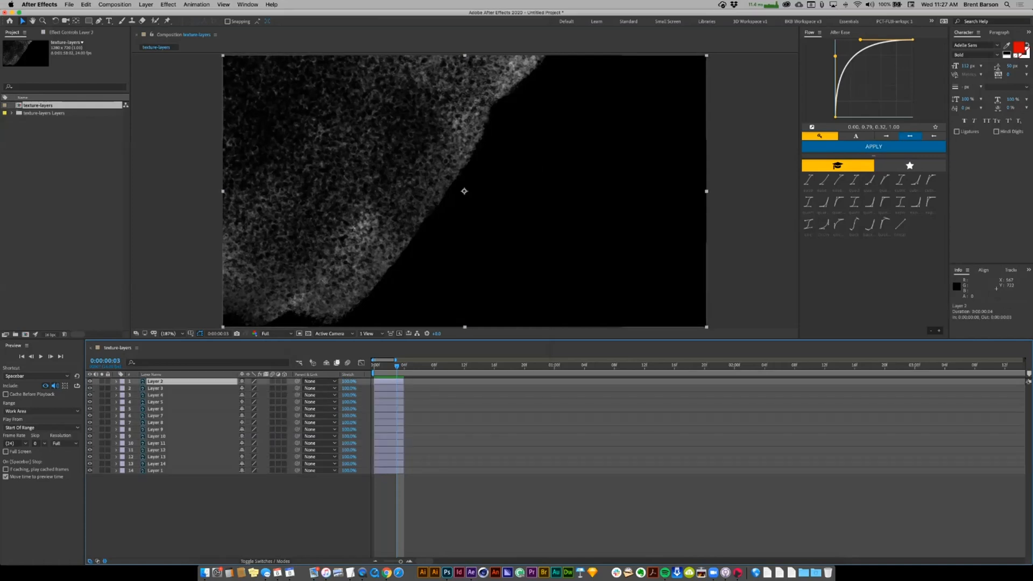
{"action": "key", "text": "super+a"}
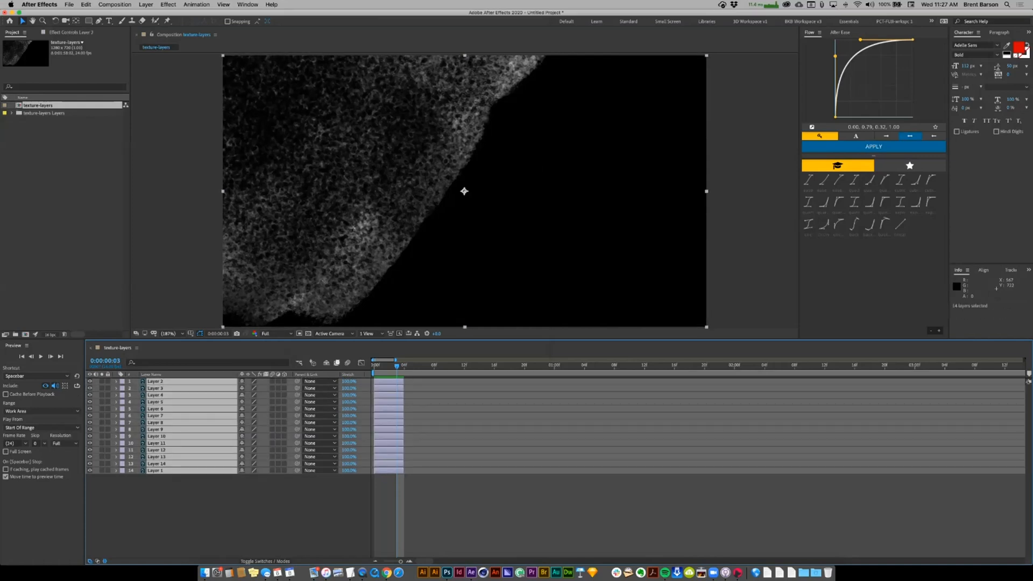
{"action": "key", "text": "super+shift+a"}
{"action": "left_click", "coordinate": [155, 381]}
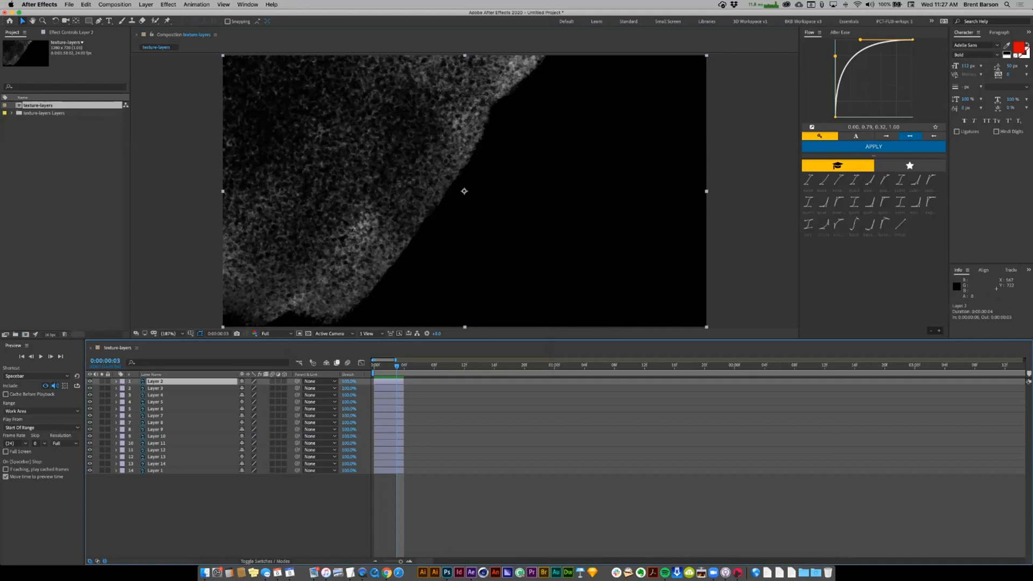
{"action": "key", "text": "super+a"}
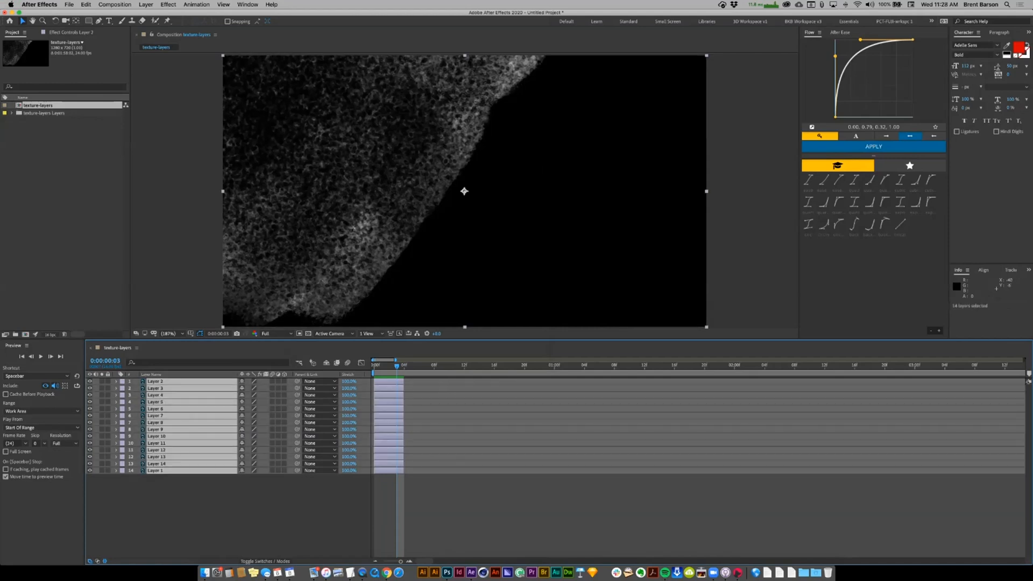
{"action": "left_click", "coordinate": [196, 4]}
{"action": "mouse_move", "coordinate": [237, 80]}
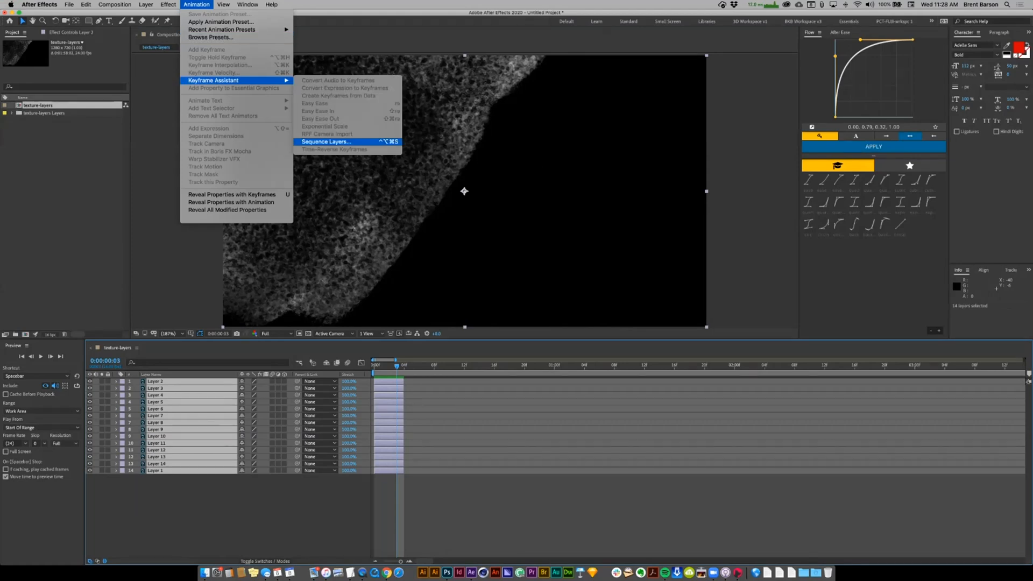
{"action": "left_click", "coordinate": [326, 142]}
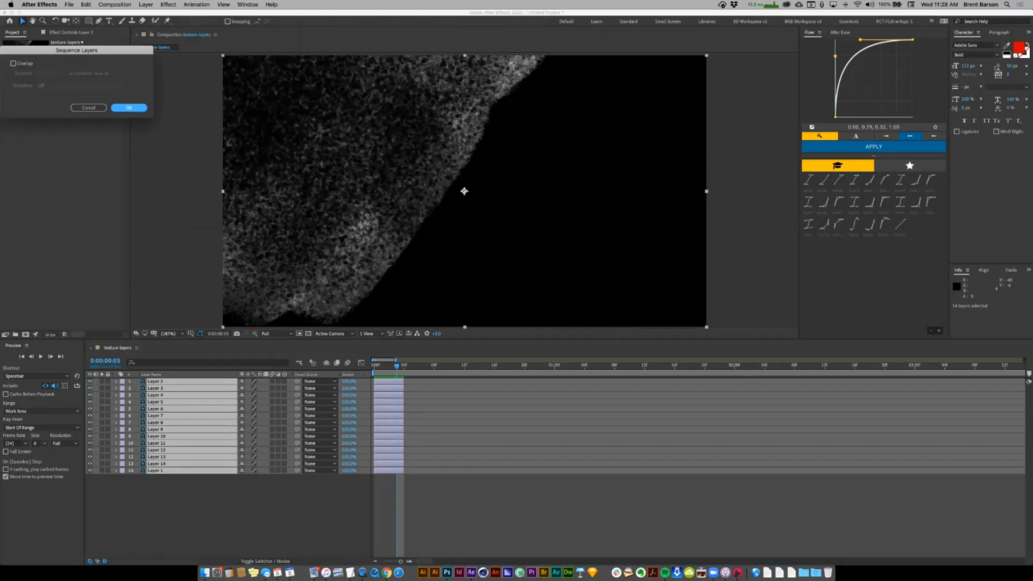
{"action": "key", "text": "Return"}
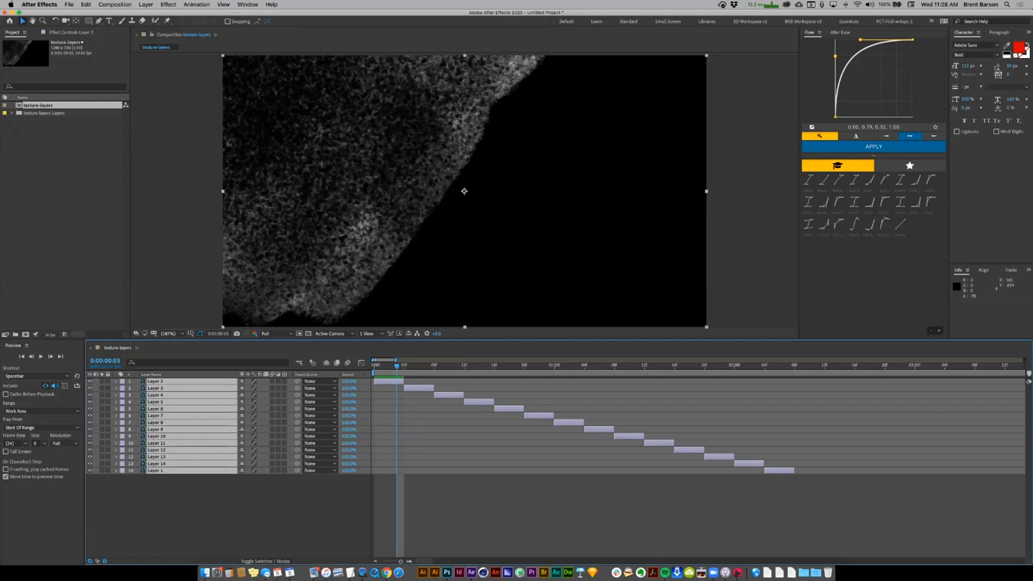
- Fit the work area to the sequenced layers, trim the composition to it, and preview the animation
{"action": "key", "text": "super+alt+b"}
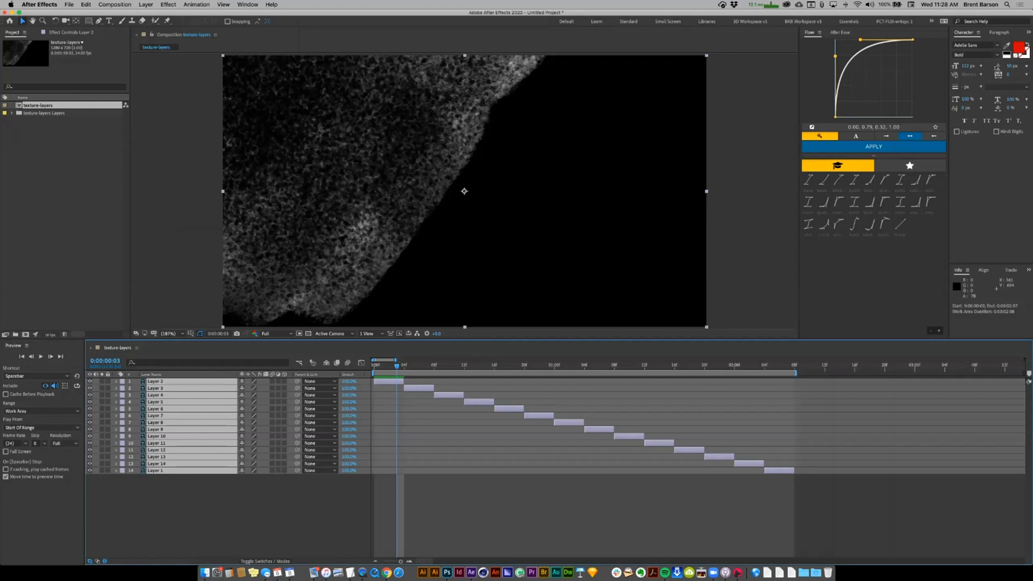
{"action": "left_click", "coordinate": [114, 4]}
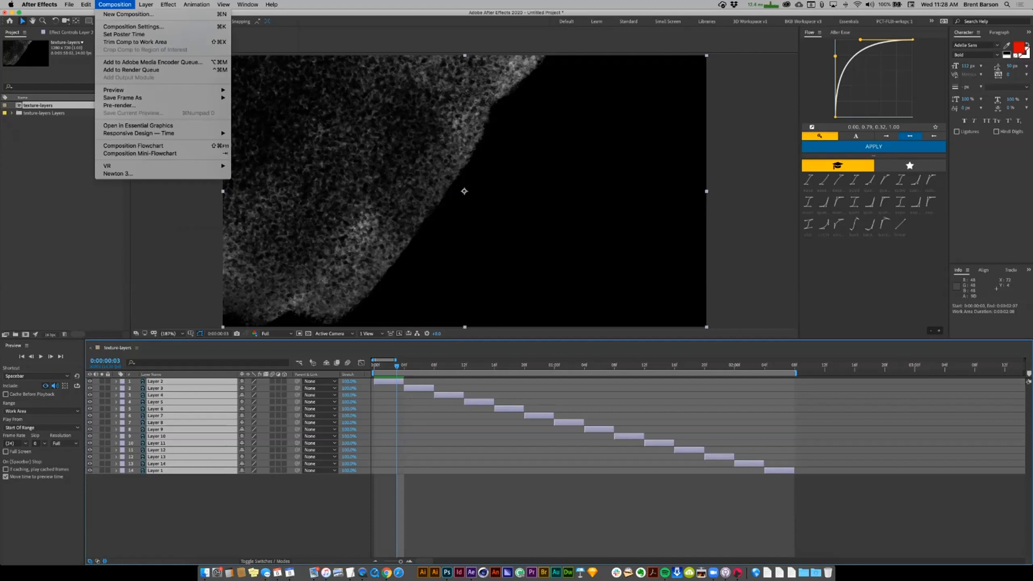
{"action": "left_click", "coordinate": [134, 42]}
{"action": "key", "text": "space"}
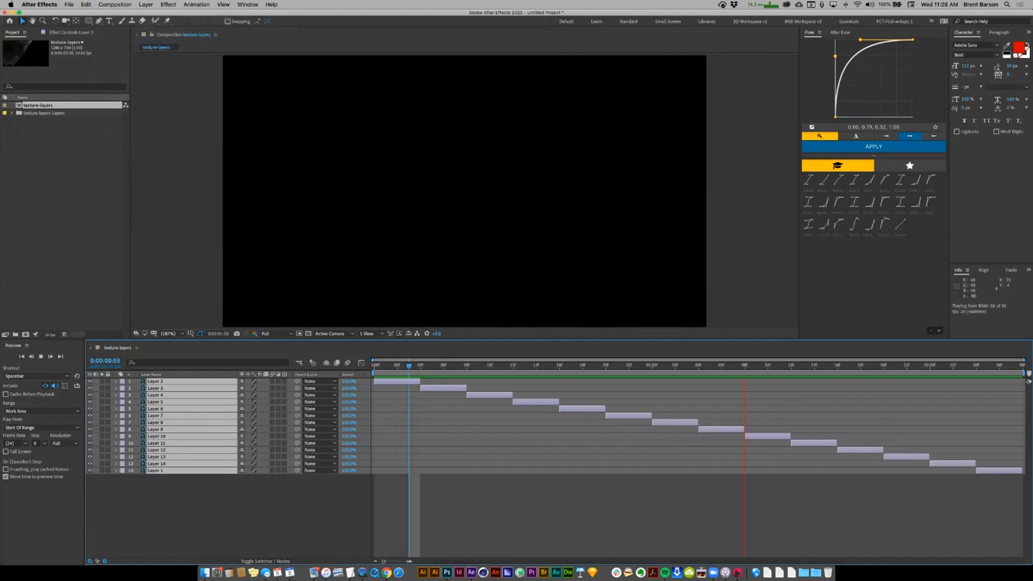
{"action": "left_click", "coordinate": [444, 366]}
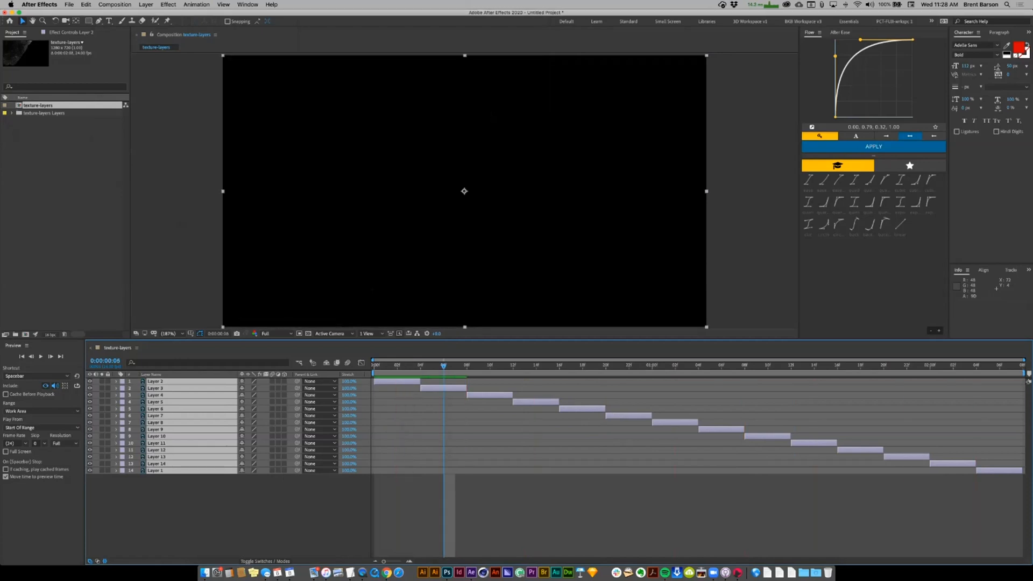
- Set the composition's background color to white (ffffff) and preview the texture sequence
{"action": "key", "text": "super+k"}
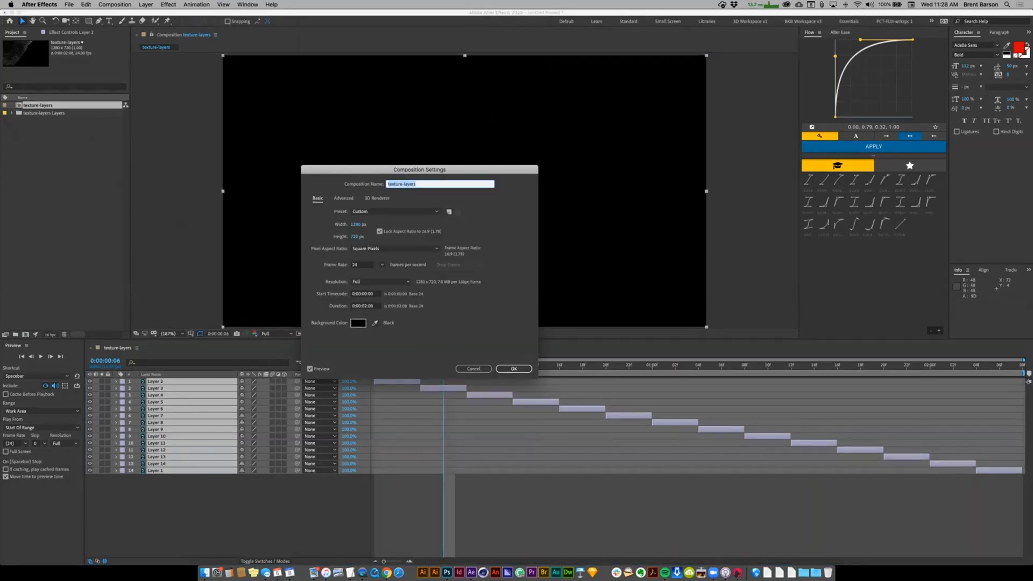
{"action": "left_click", "coordinate": [358, 323]}
{"action": "type", "text": "ffffff"}
{"action": "key", "text": "Return"}
{"action": "left_click", "coordinate": [514, 369]}
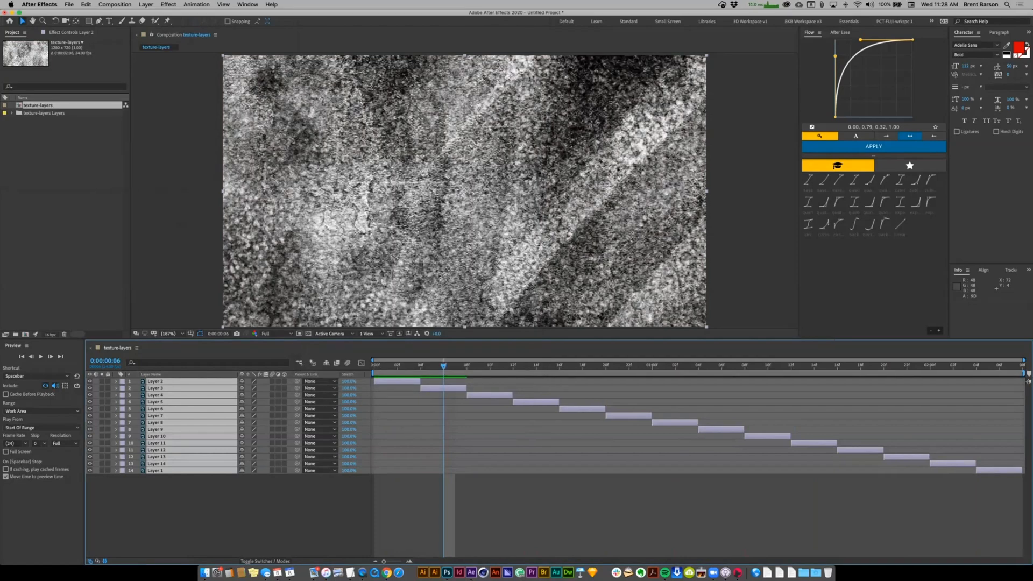
{"action": "key", "text": "space"}
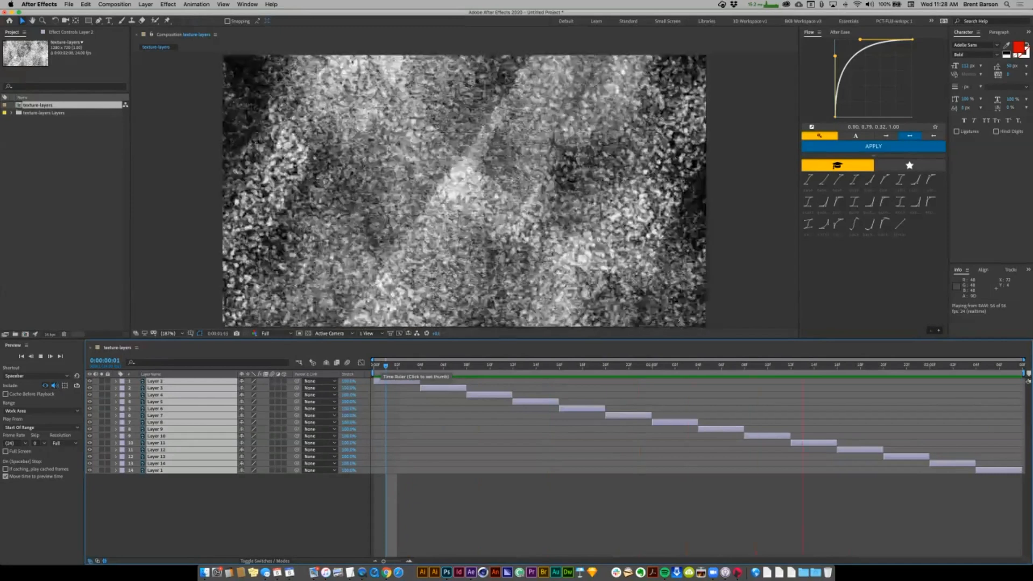
{"action": "left_click", "coordinate": [386, 367]}
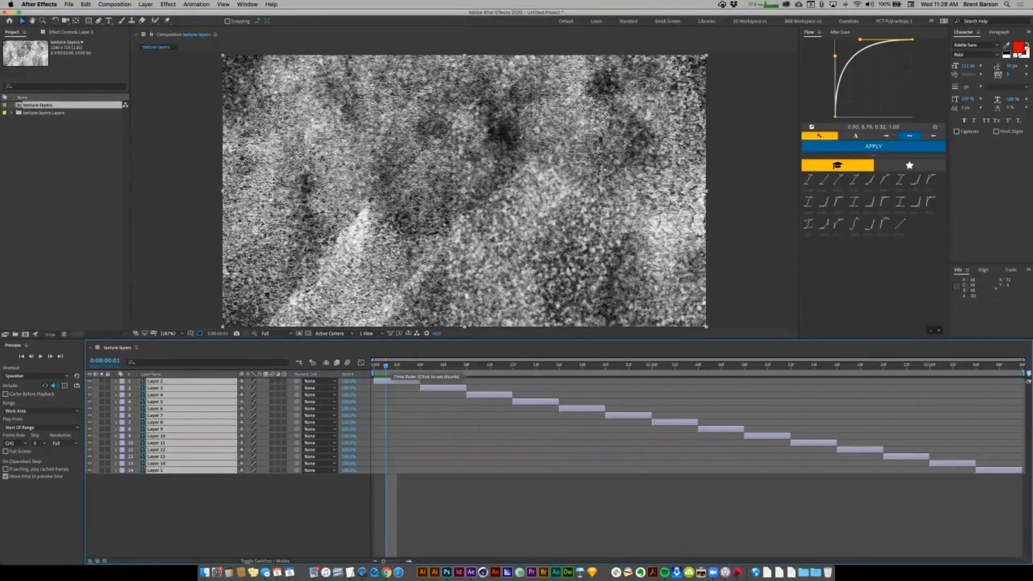
- Move all texture layers back to the start of the composition and trim their out points to 0:00:00:01
{"action": "key", "text": "Home"}
{"action": "key", "text": "["}
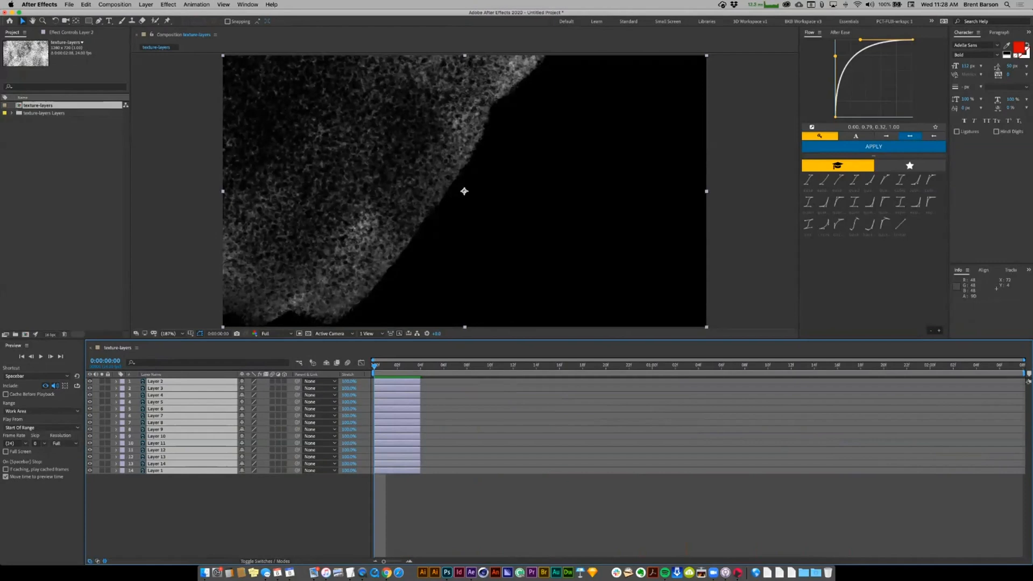
{"action": "key", "text": "Page_Down"}
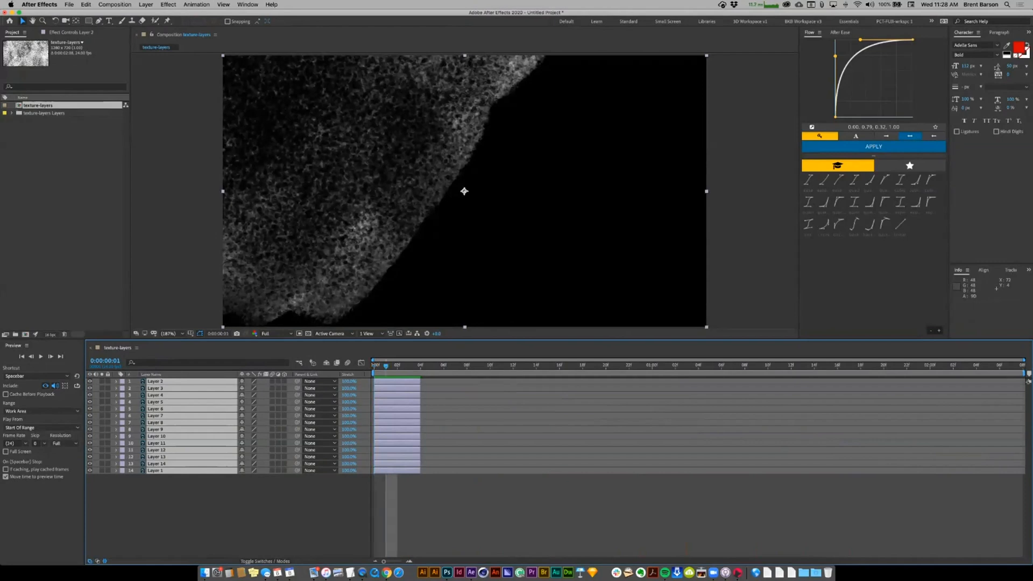
{"action": "key", "text": "alt+bracketright"}
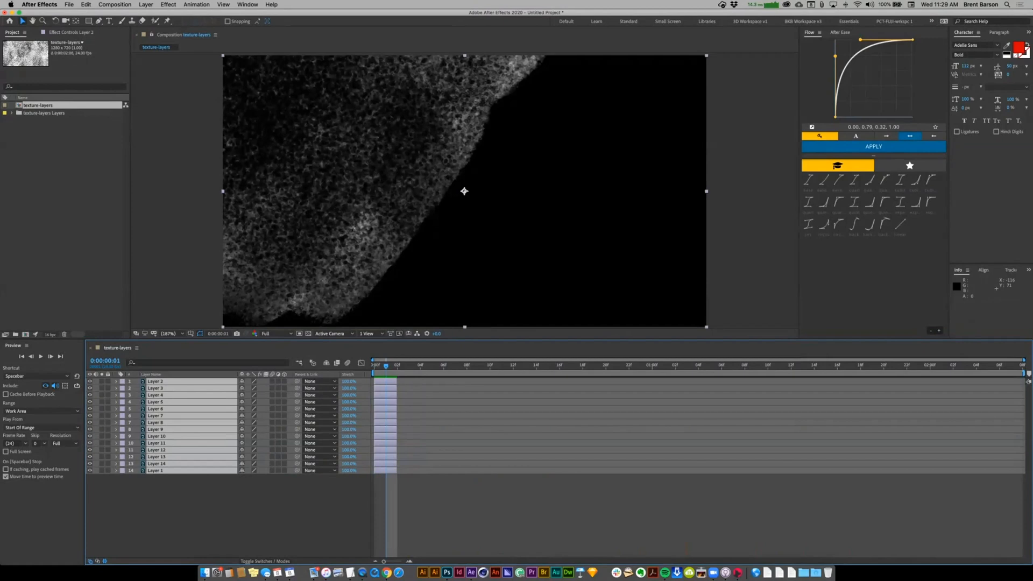
- Sequence the selected two-frame texture layers end to end with the Sequence Layers keyframe assistant
{"action": "left_click", "coordinate": [197, 4]}
{"action": "mouse_move", "coordinate": [214, 80]}
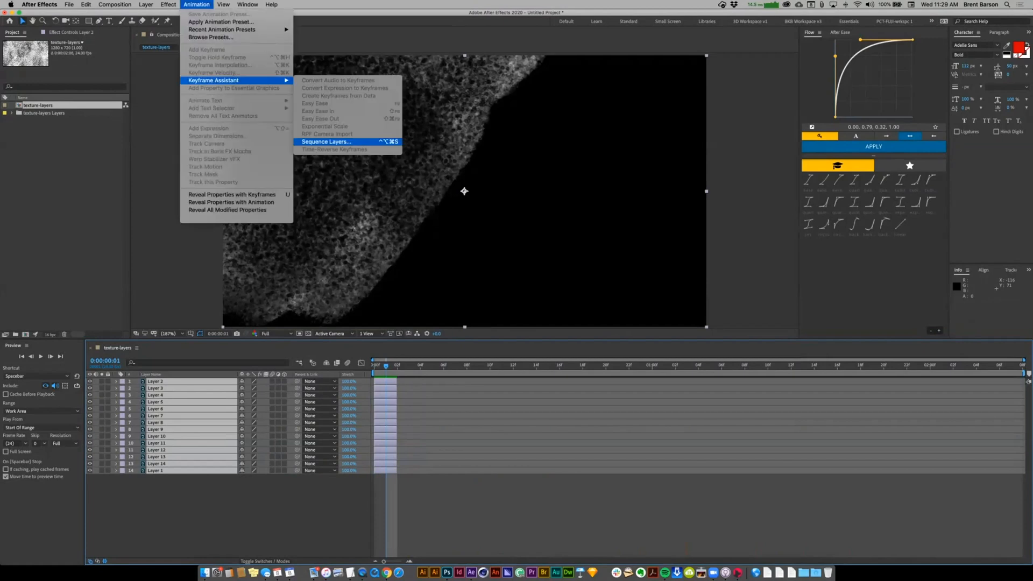
{"action": "left_click", "coordinate": [326, 142]}
{"action": "key", "text": "Return"}
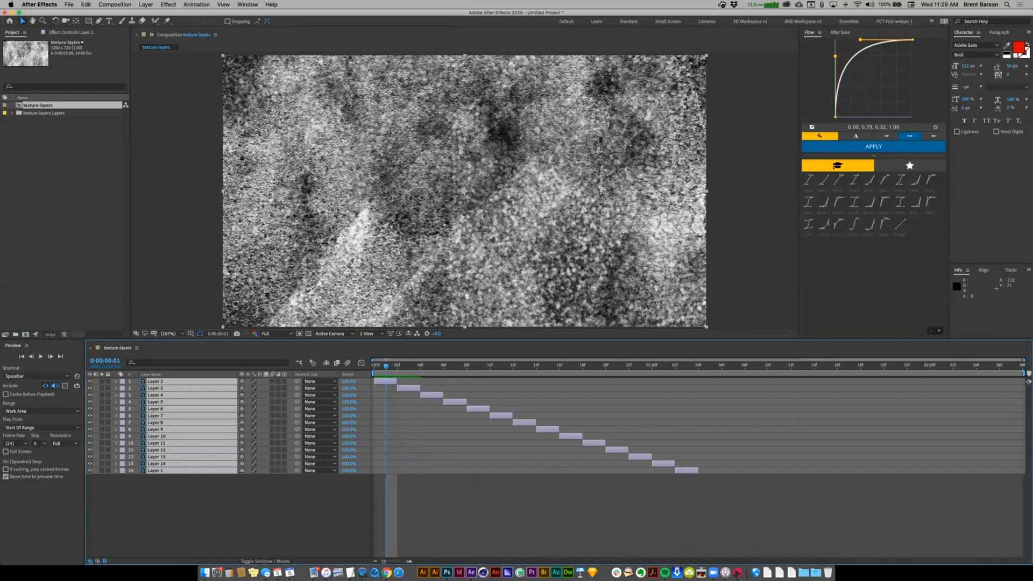
- Set the work area to the two-frame layer sequence, trim the composition to it, and preview the faster animation
{"action": "key", "text": "super+alt+b"}
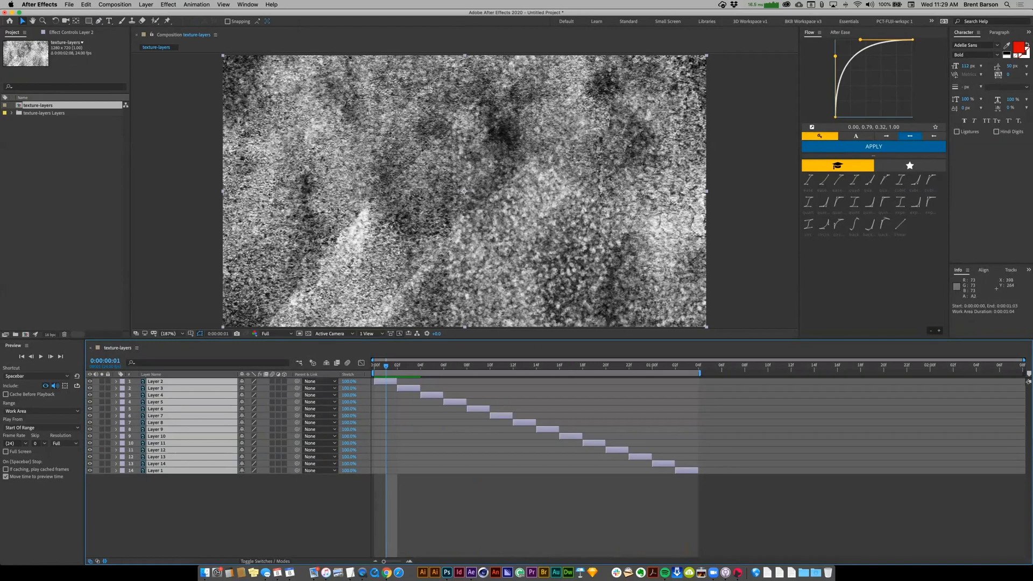
{"action": "key", "text": "super+shift+x"}
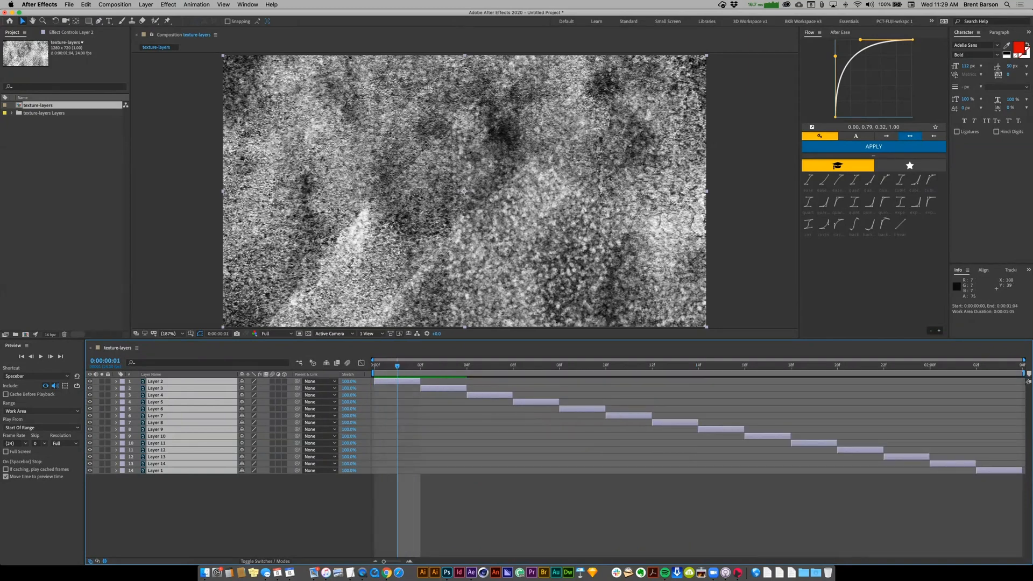
{"action": "left_click", "coordinate": [114, 4]}
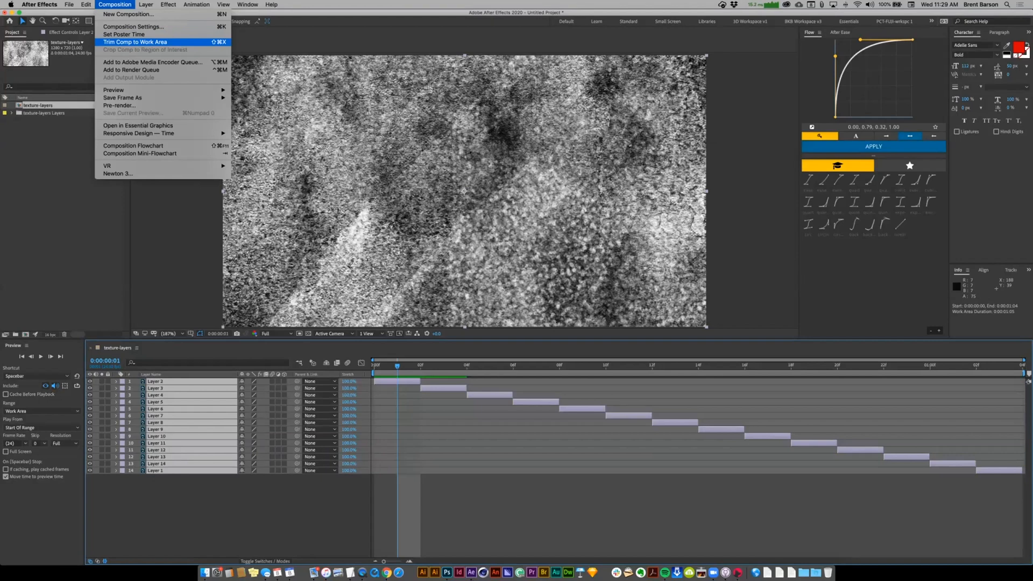
{"action": "key", "text": "Escape"}
{"action": "key", "text": "space"}
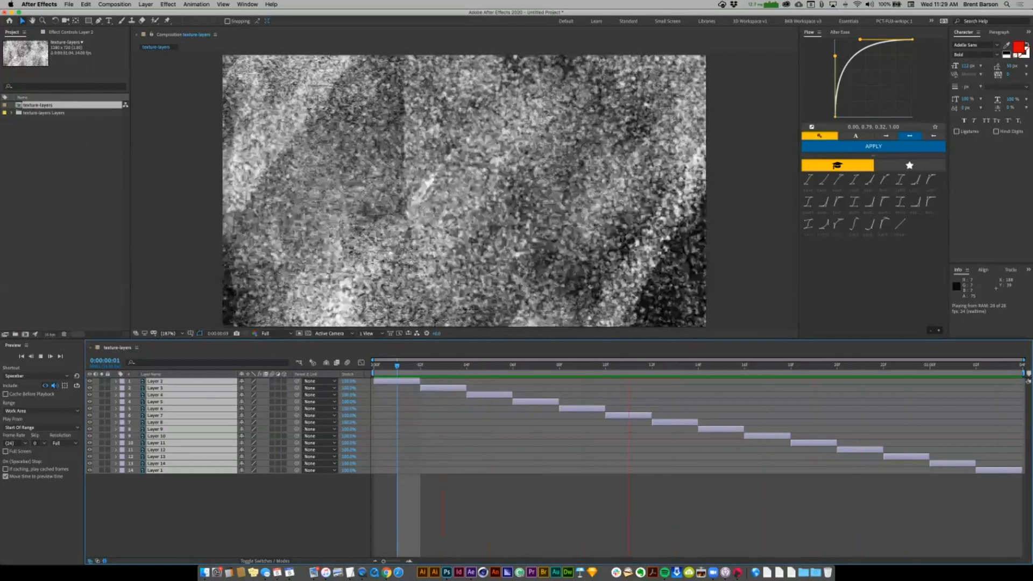
{"action": "key", "text": "space"}
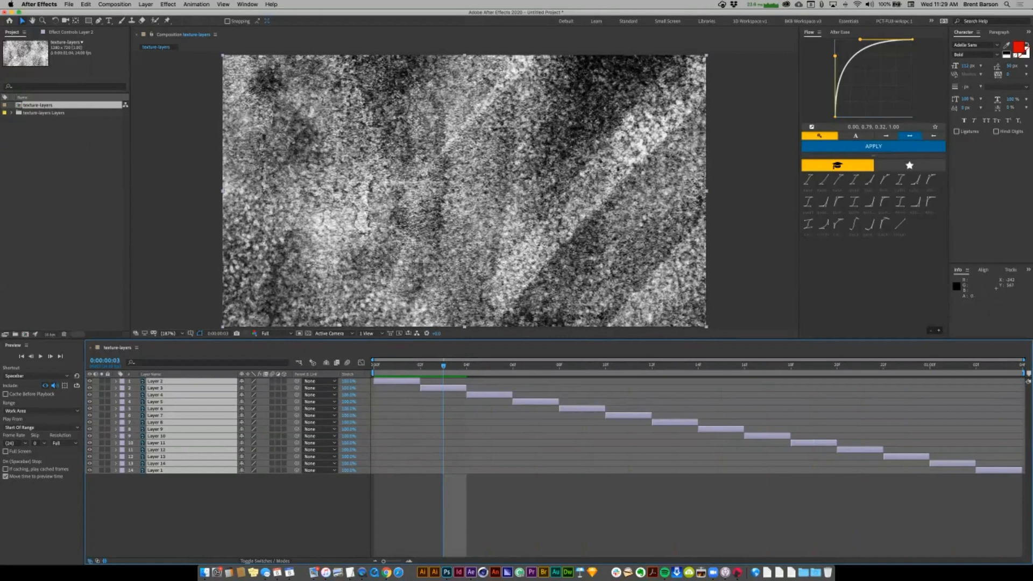
- Deselect the texture layers and add a new adjustment layer above them
{"action": "key", "text": "super+shift+a"}
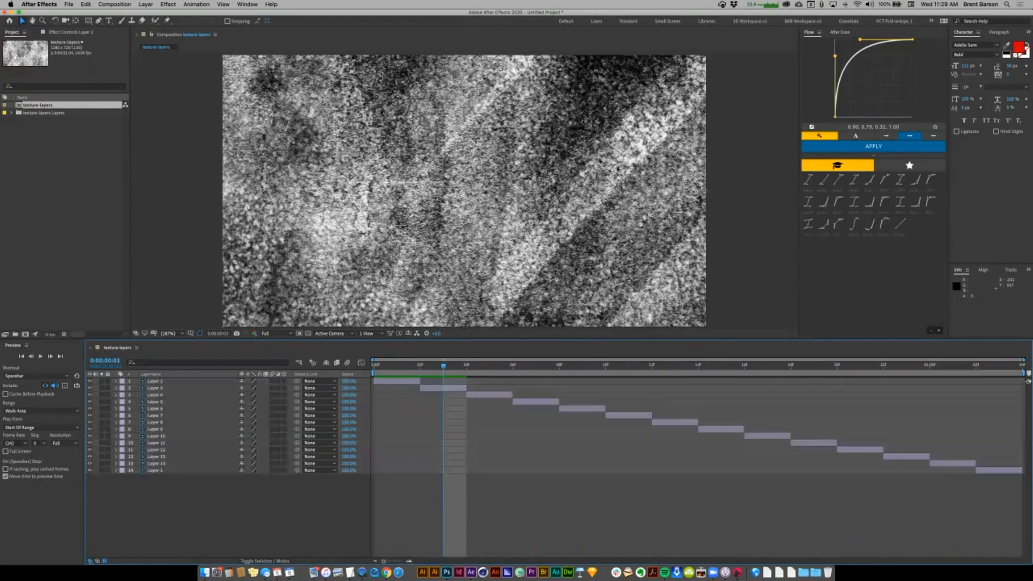
{"action": "left_click", "coordinate": [145, 4]}
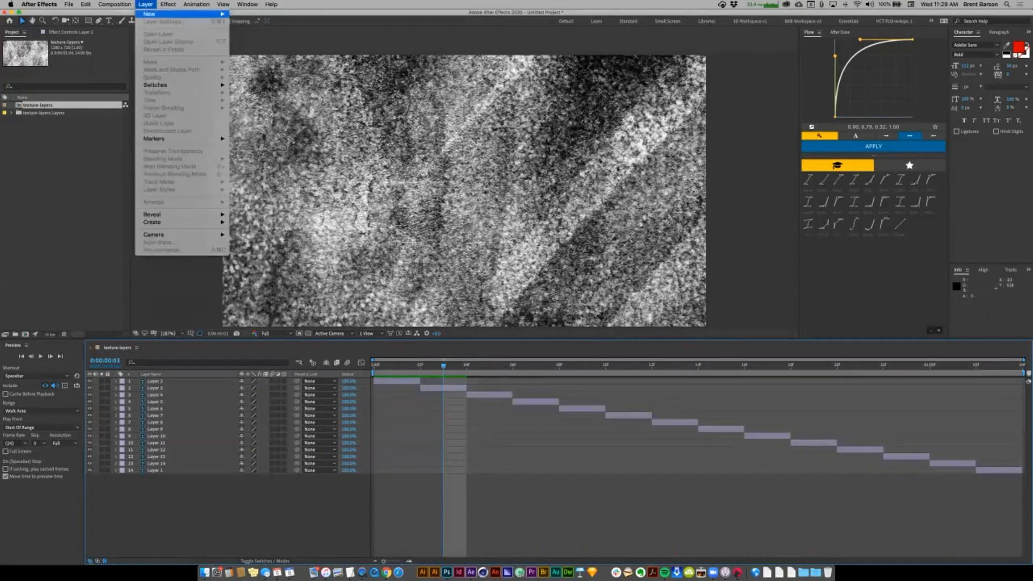
{"action": "mouse_move", "coordinate": [151, 14]}
{"action": "left_click", "coordinate": [260, 63]}
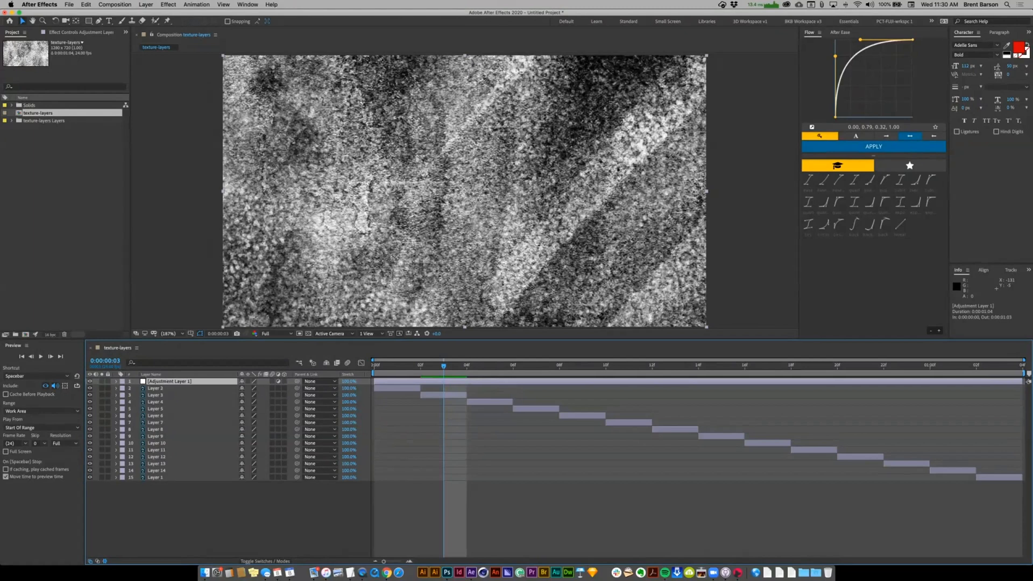
- Try a Levels effect on the adjustment layer and delete it
{"action": "left_click", "coordinate": [168, 5]}
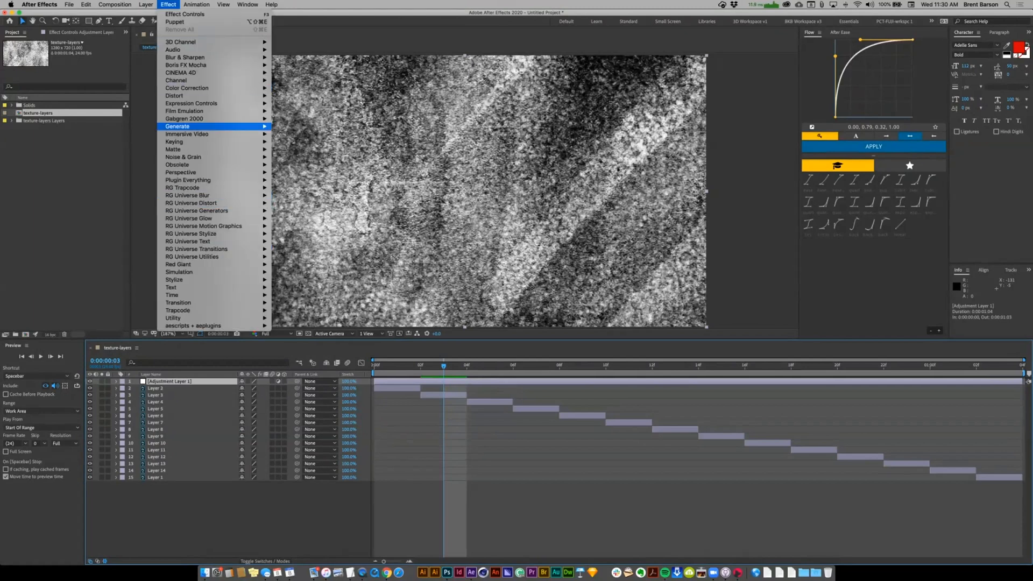
{"action": "mouse_move", "coordinate": [188, 88]}
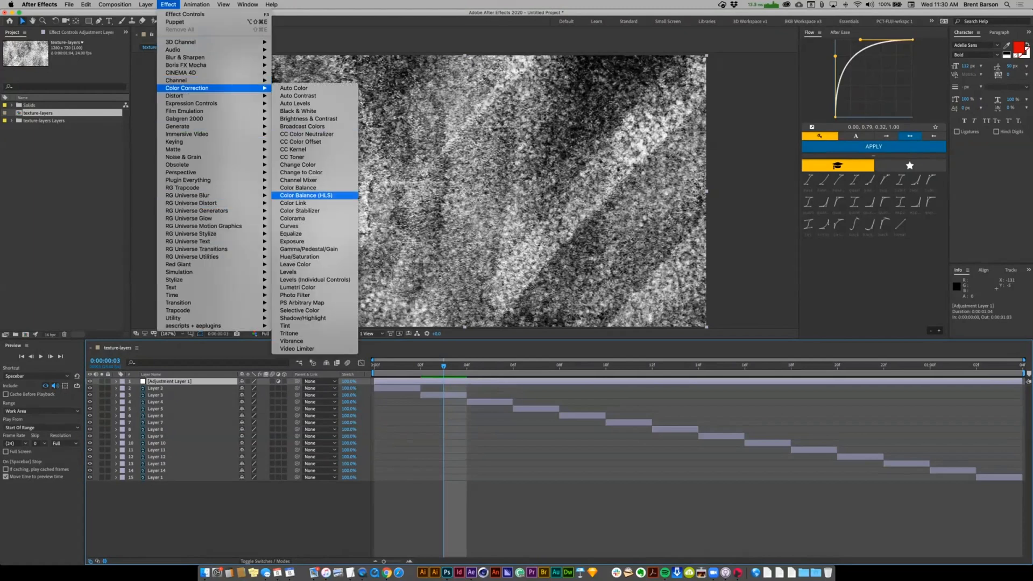
{"action": "left_click", "coordinate": [293, 271]}
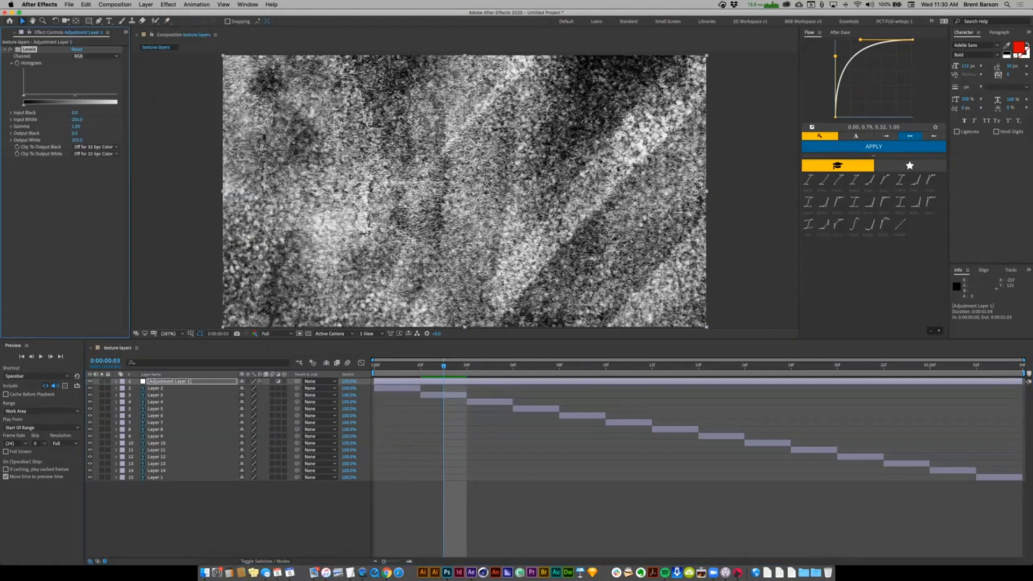
{"action": "left_click_drag", "start_coordinate": [130, 116], "coordinate": [61, 96]}
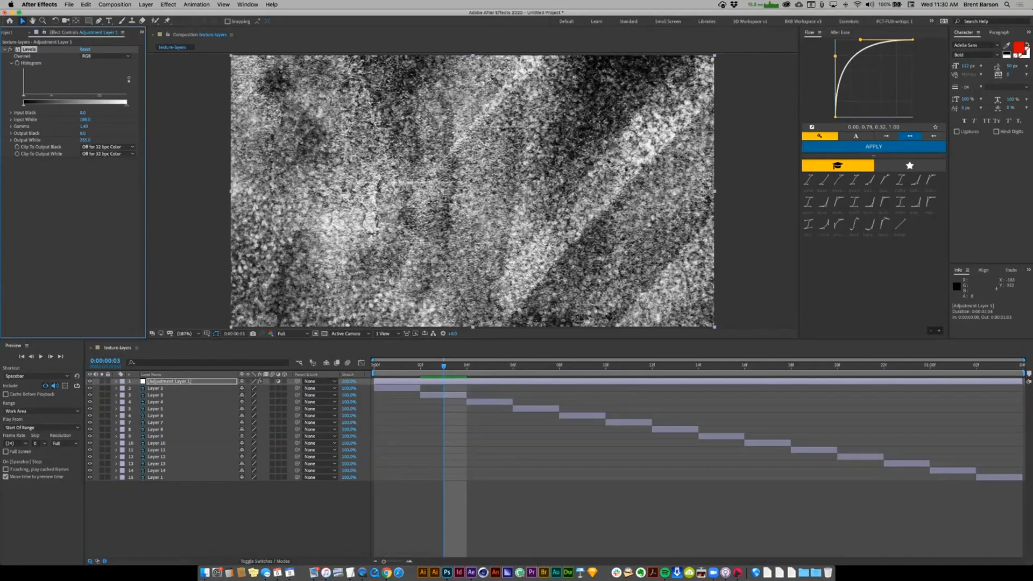
{"action": "key", "text": "Delete"}
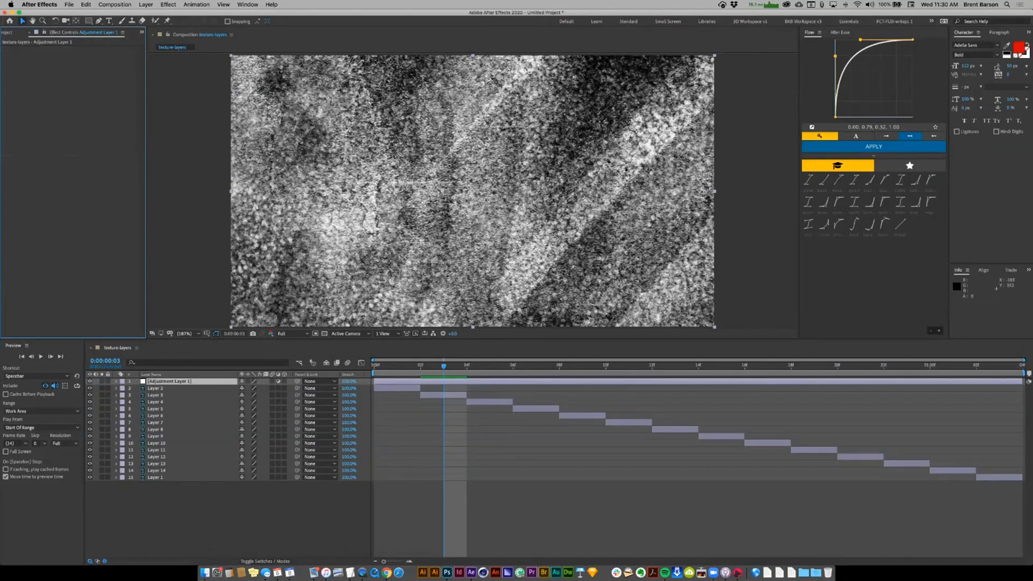
- Apply Levels (Individual Controls) to the adjustment layer and expand its RGB settings
{"action": "left_click", "coordinate": [168, 4]}
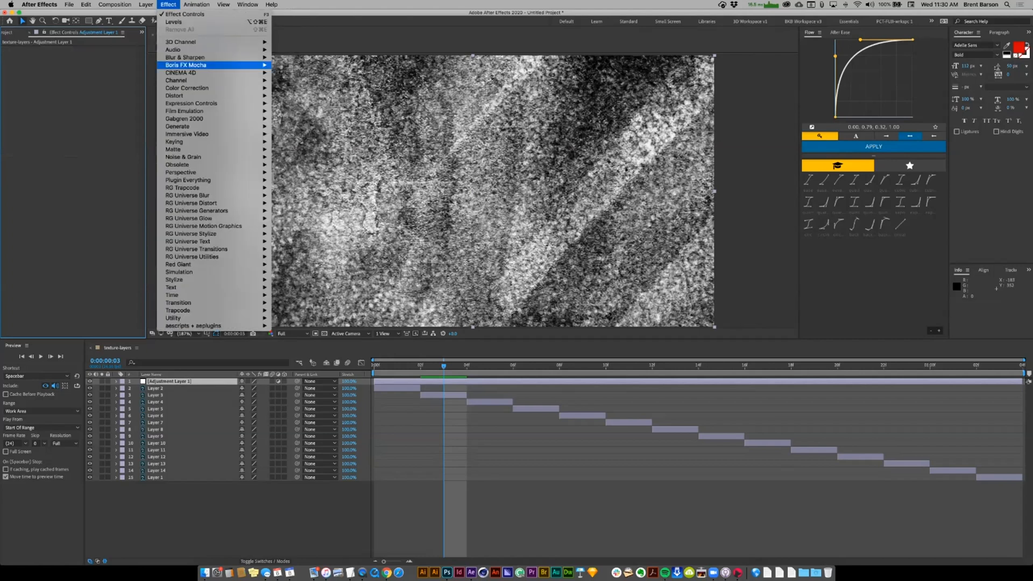
{"action": "mouse_move", "coordinate": [189, 88]}
{"action": "left_click", "coordinate": [315, 280]}
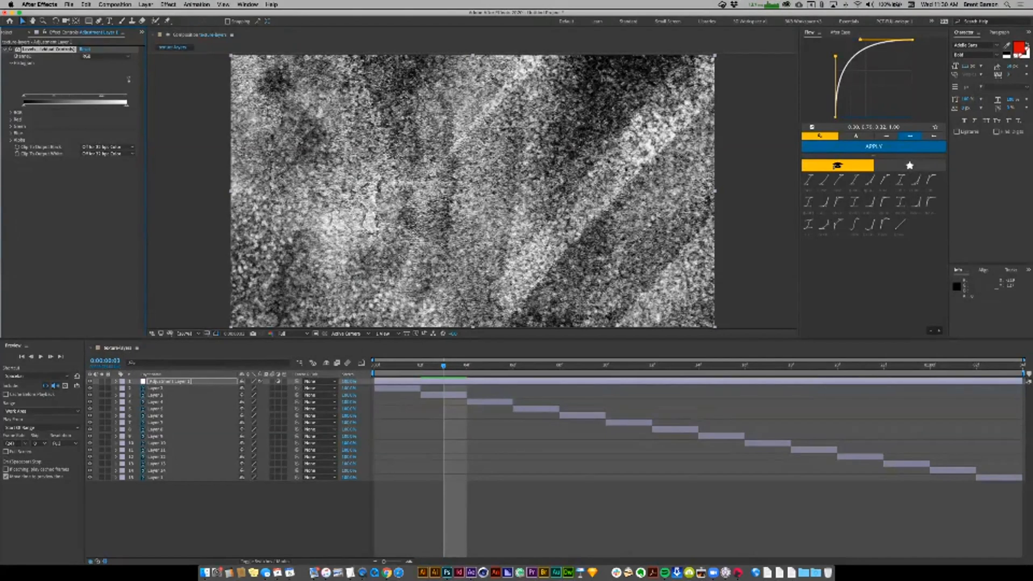
{"action": "left_click", "coordinate": [90, 55]}
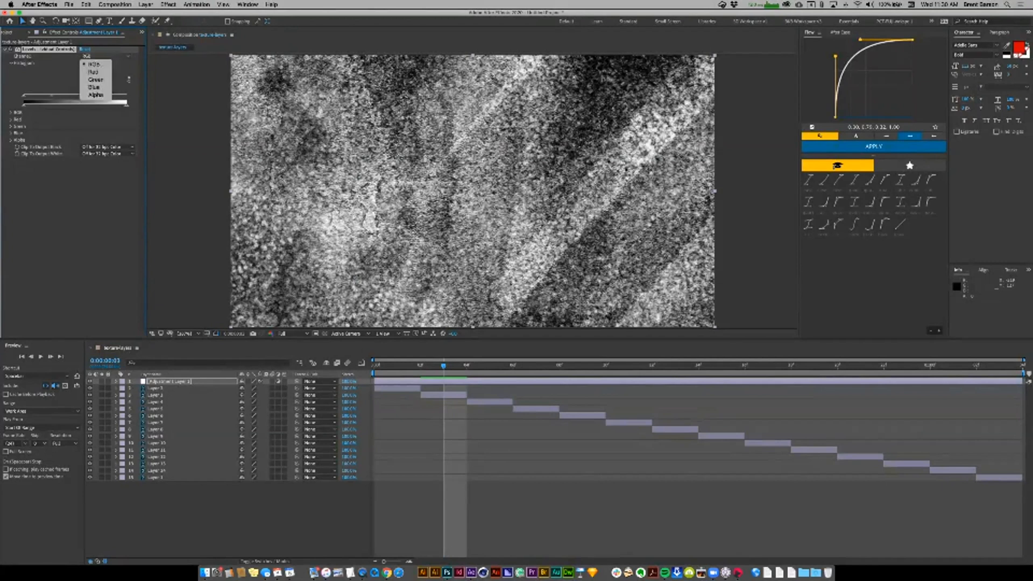
{"action": "key", "text": "Escape"}
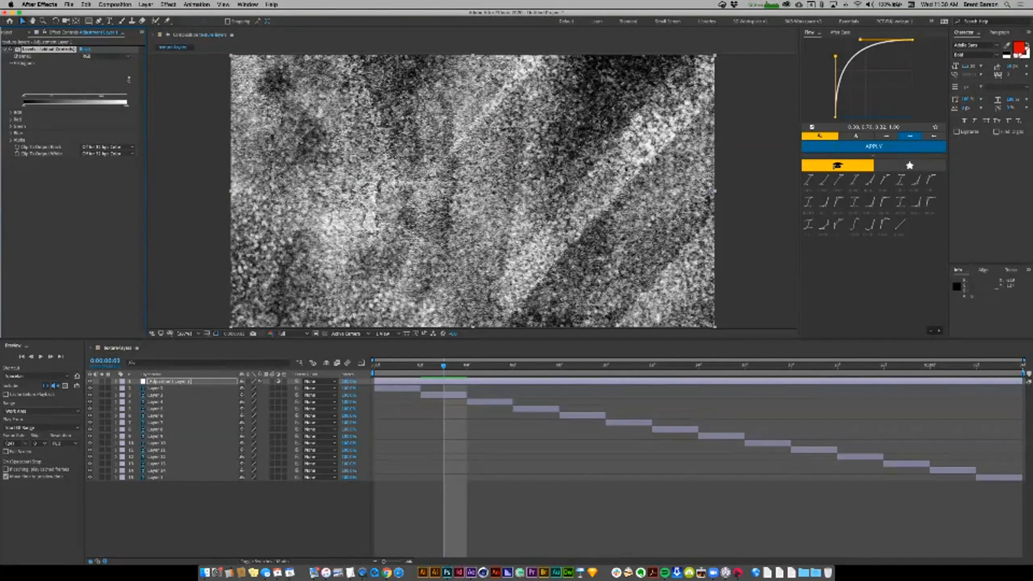
{"action": "left_click", "coordinate": [11, 112]}
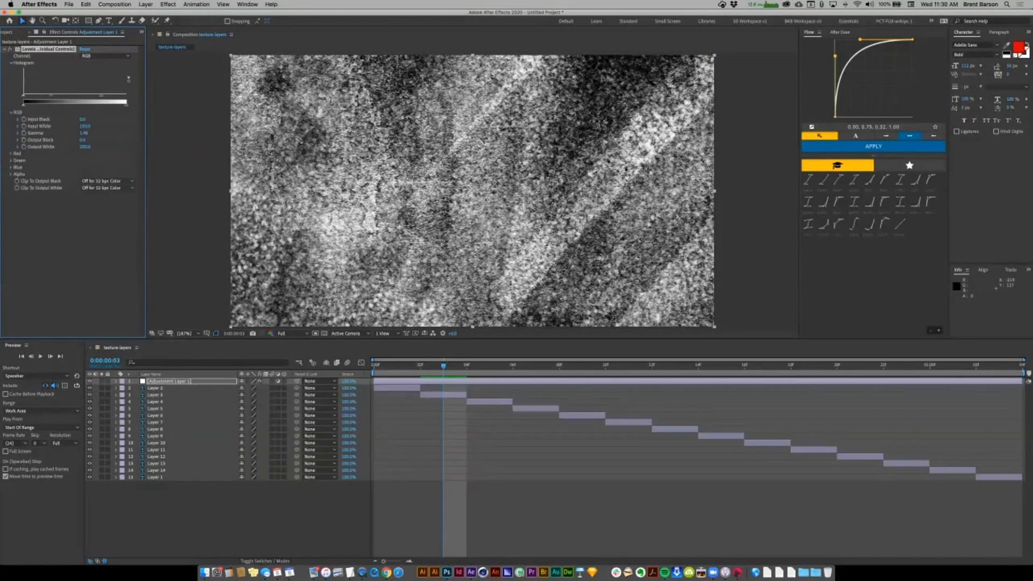
- Lower the RGB Input White to about 144, raise Output Black to about 94, and preview the lightened texture
{"action": "mouse_move", "coordinate": [83, 120]}
{"action": "left_mouse_down"}
{"action": "mouse_move", "coordinate": [94, 119]}
{"action": "mouse_move", "coordinate": [27, 120]}
{"action": "mouse_move", "coordinate": [70, 119]}
{"action": "left_mouse_up"}
{"action": "key", "text": "super+z"}
{"action": "left_click_drag", "start_coordinate": [101, 95], "coordinate": [47, 95]}
{"action": "left_click_drag", "start_coordinate": [23, 104], "coordinate": [56, 104]}
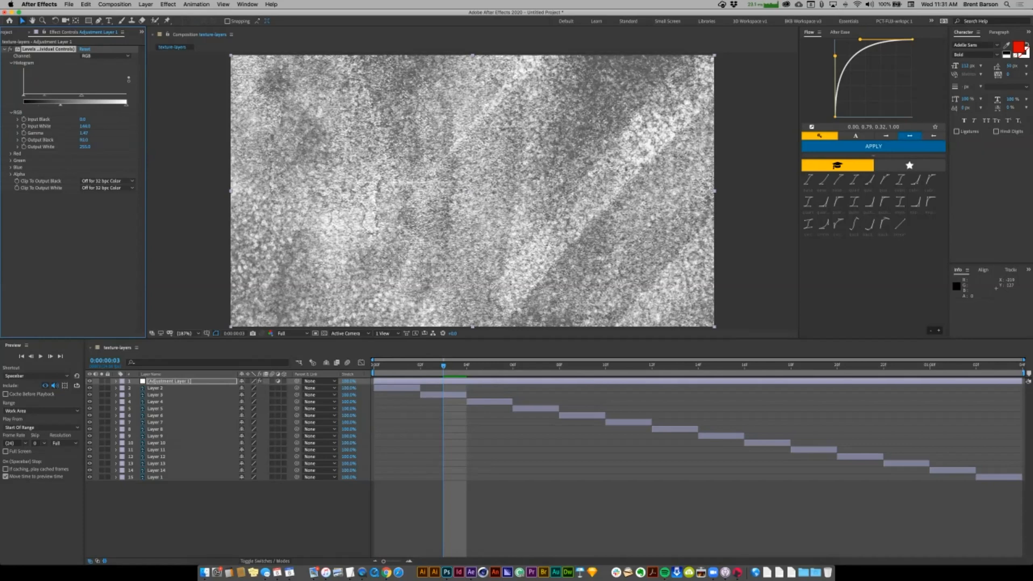
{"action": "key", "text": "space"}
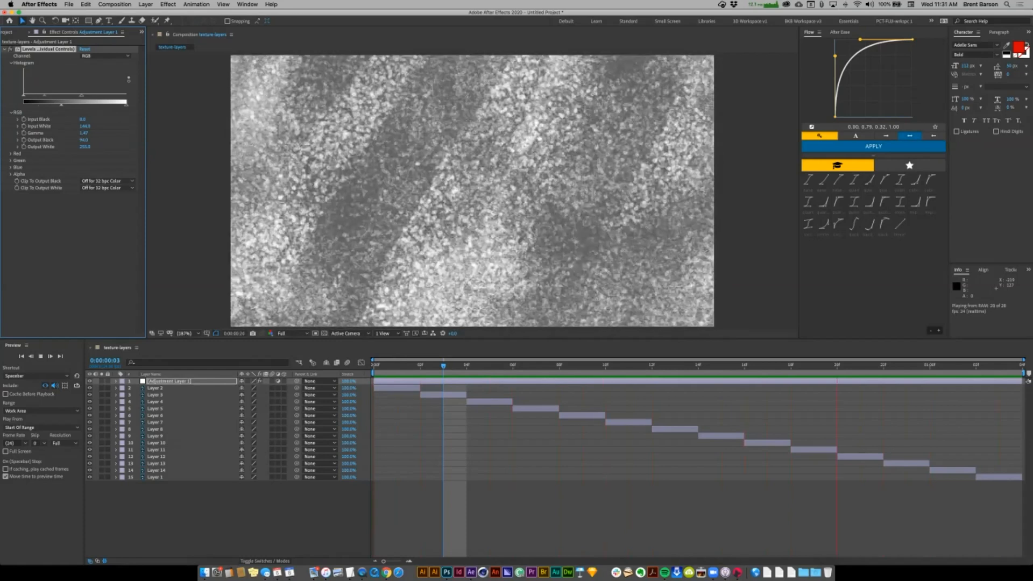
{"action": "left_click", "coordinate": [421, 366]}
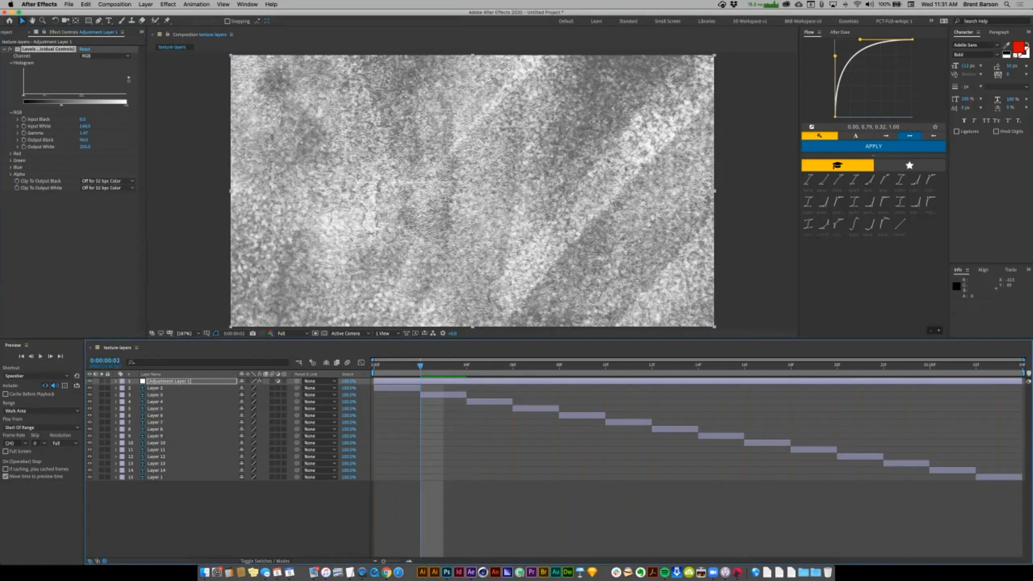
- Add a Hue/Saturation effect to the adjustment layer and enable Colorize
{"action": "left_click", "coordinate": [197, 4]}
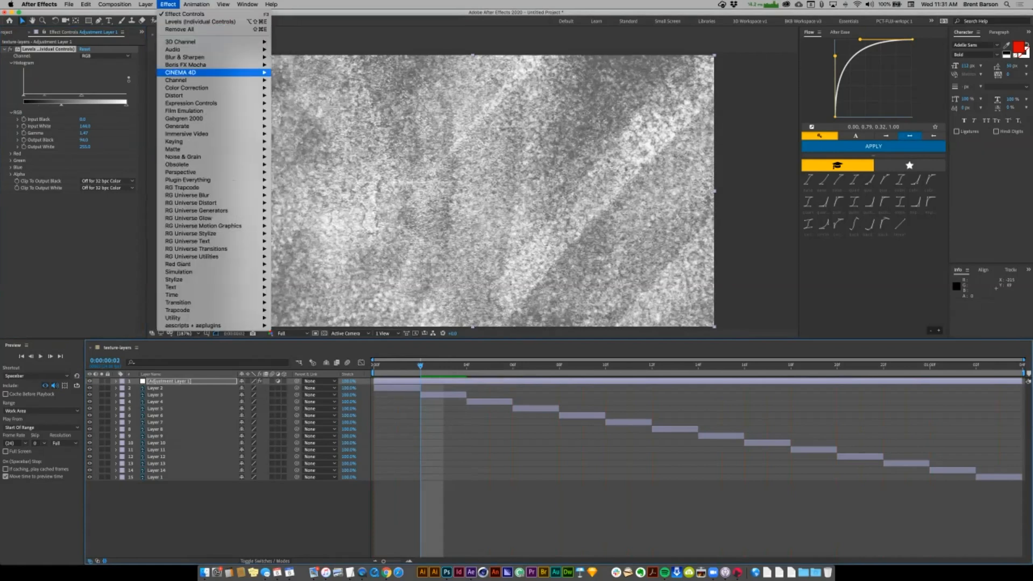
{"action": "mouse_move", "coordinate": [187, 88]}
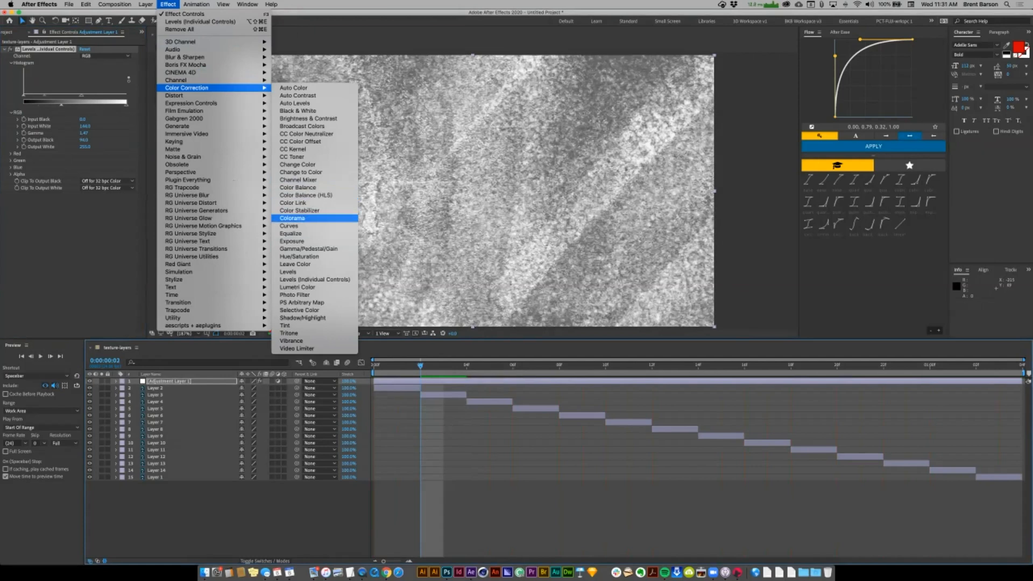
{"action": "left_click", "coordinate": [299, 257]}
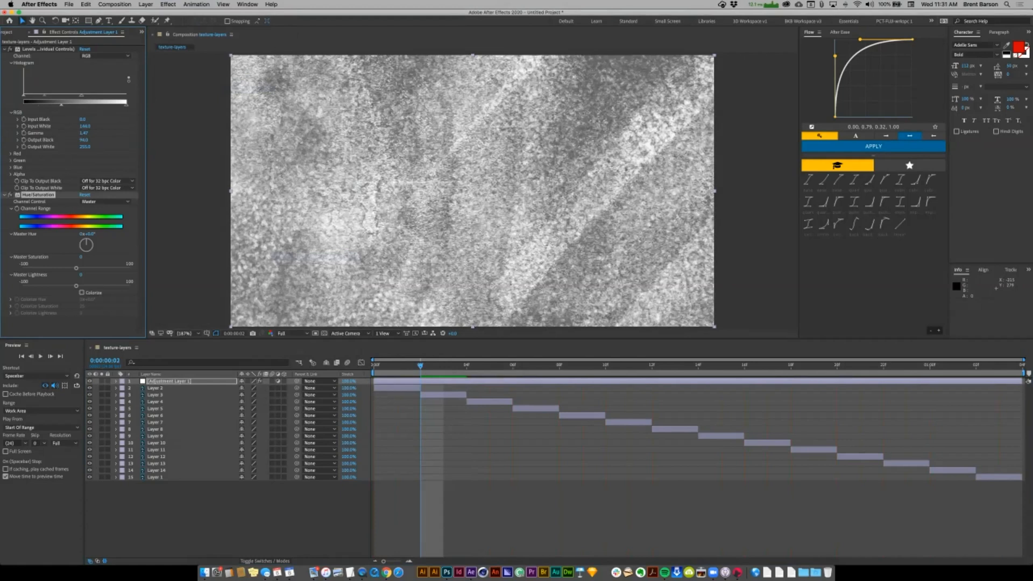
{"action": "left_click", "coordinate": [82, 292]}
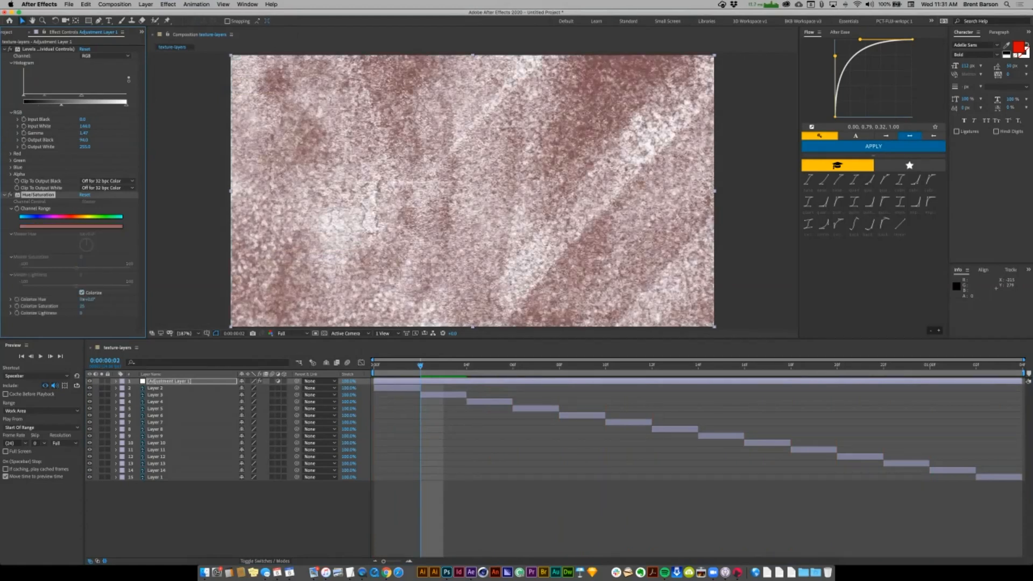
- Compare the tint with Levels switched off and on, and set the Colorize Hue to a blue of about 193°
{"action": "left_click", "coordinate": [9, 49]}
{"action": "left_click", "coordinate": [70, 325]}
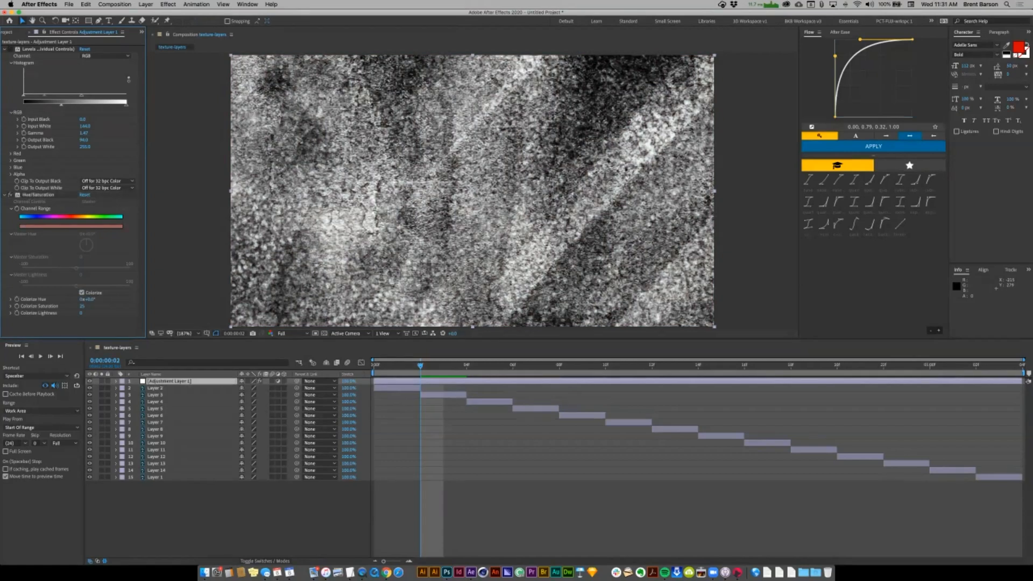
{"action": "left_click", "coordinate": [5, 49]}
{"action": "left_click", "coordinate": [38, 56]}
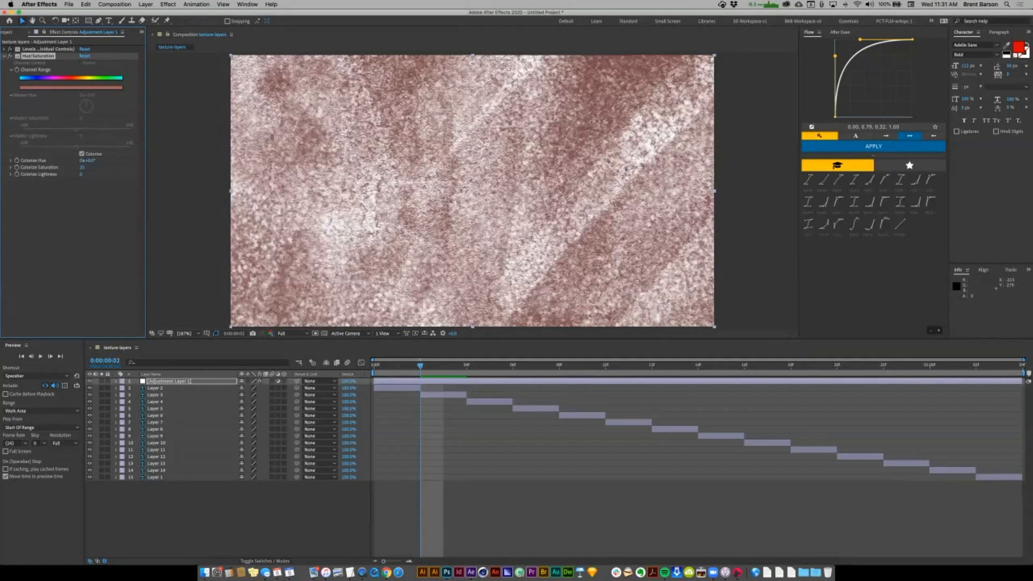
{"action": "left_click_drag", "start_coordinate": [88, 160], "coordinate": [196, 160]}
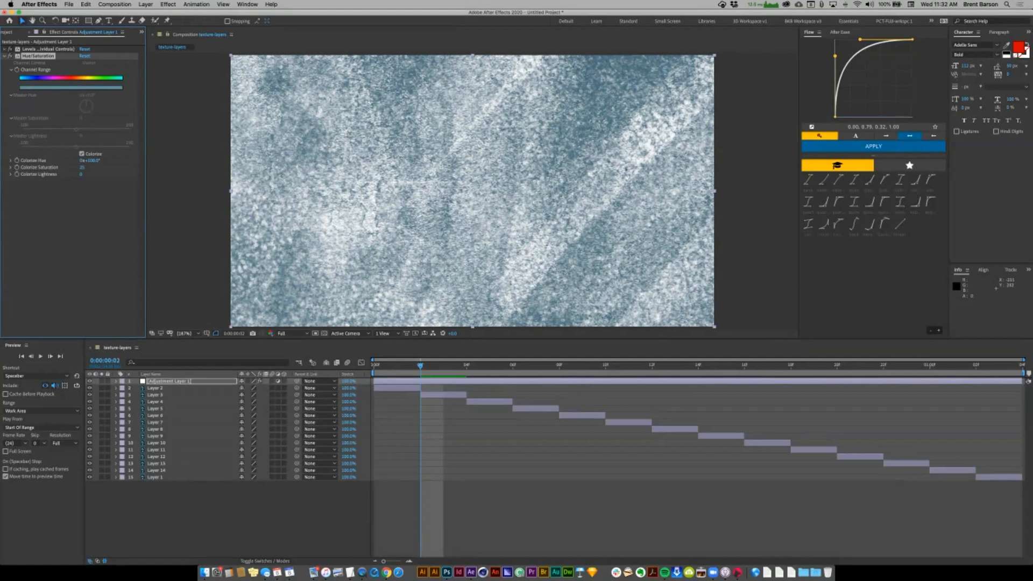
- Lighten the blue texture in Levels by lowering Input White to about 108 and raising Output Black to about 151
{"action": "left_click", "coordinate": [5, 49]}
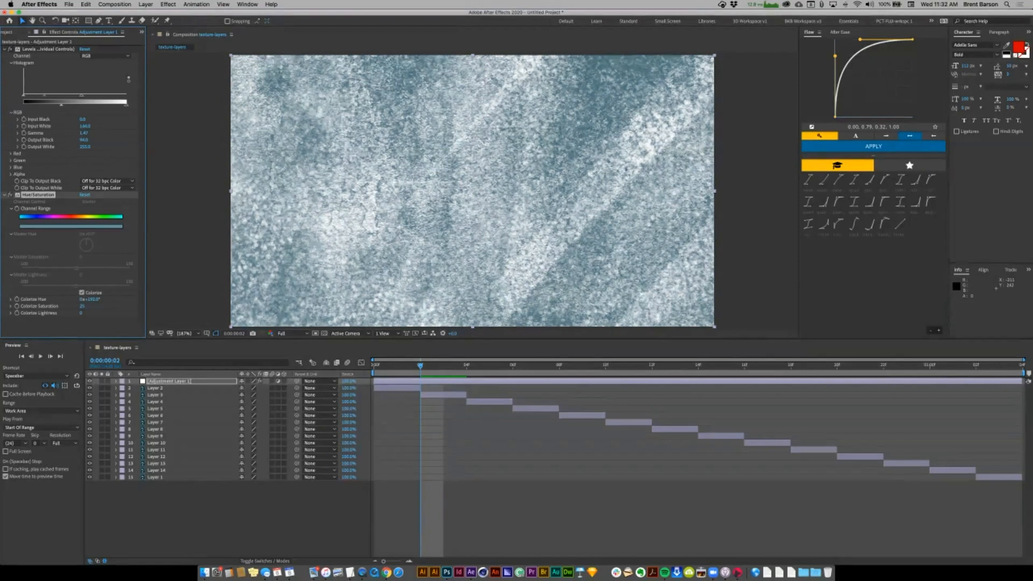
{"action": "mouse_move", "coordinate": [82, 95]}
{"action": "left_mouse_down"}
{"action": "mouse_move", "coordinate": [70, 105]}
{"action": "mouse_move", "coordinate": [84, 105]}
{"action": "left_mouse_up"}
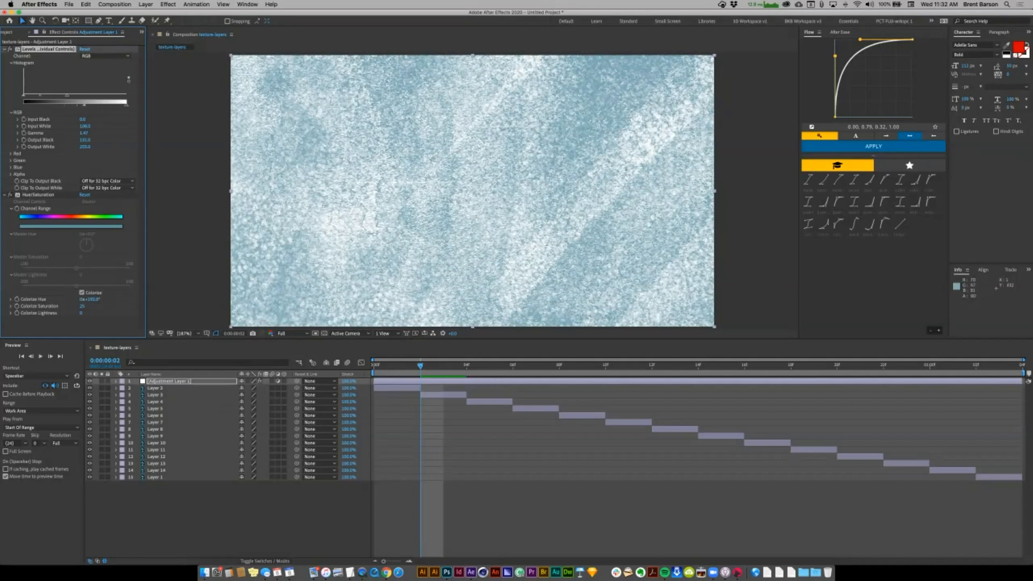
- Preview the lightened blue texture, and create a new composition named Master
{"action": "key", "text": "space"}
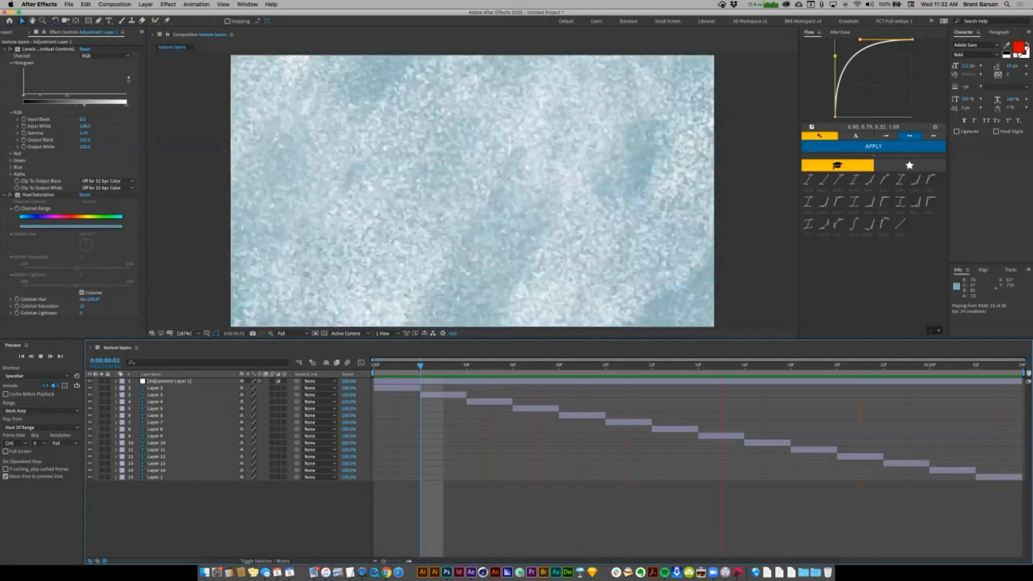
{"action": "key", "text": "space"}
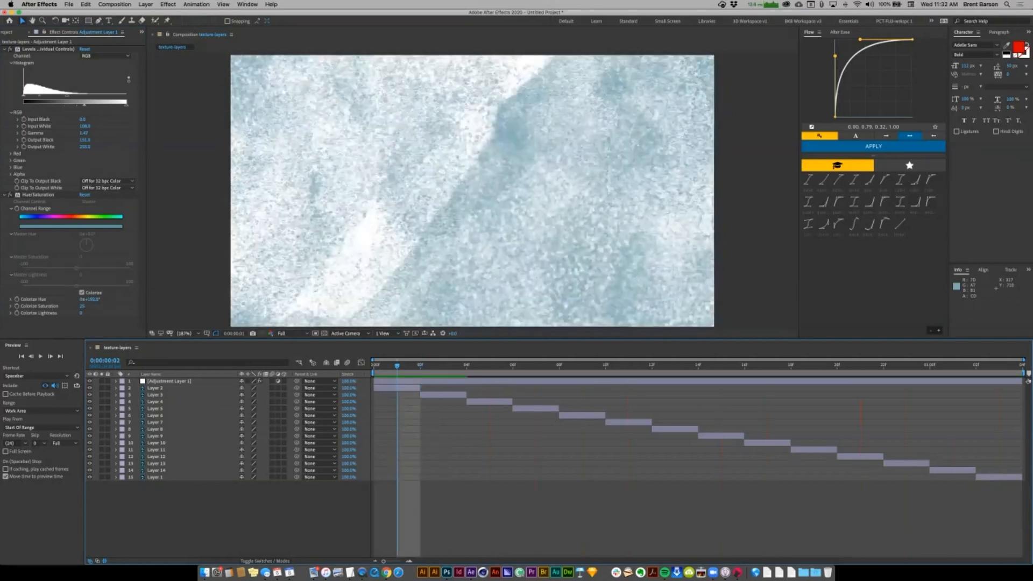
{"action": "key", "text": "super+n"}
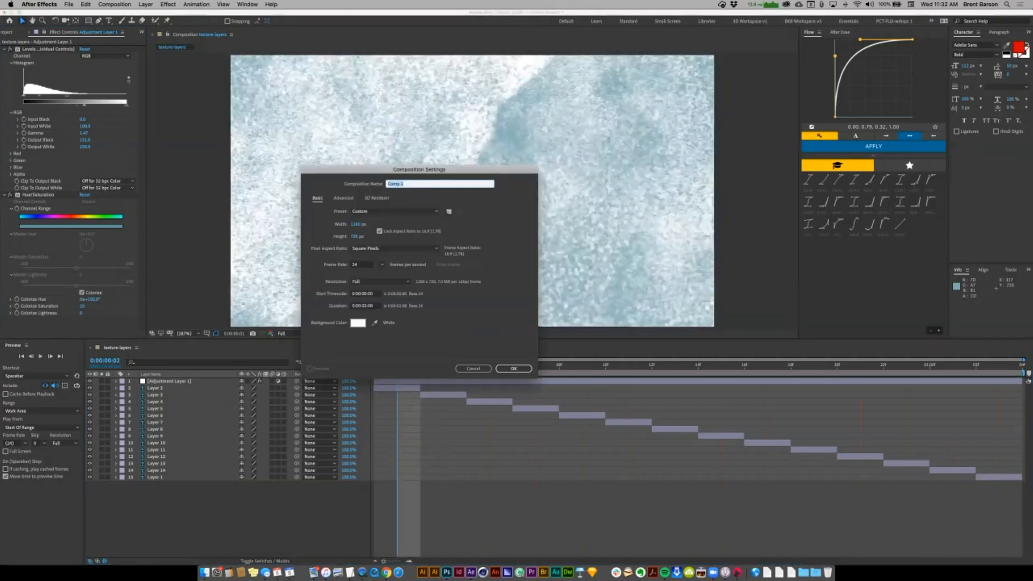
{"action": "type", "text": "Master"}
{"action": "key", "text": "Return"}
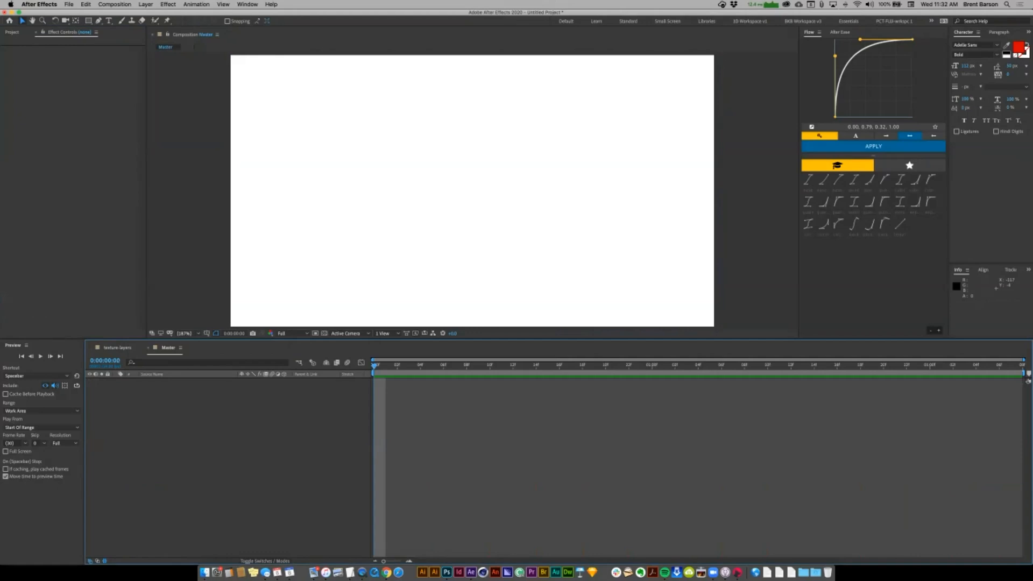
- Draw a circle with the Ellipse tool in the lower-left area of the Master composition
{"action": "left_click", "coordinate": [89, 21]}
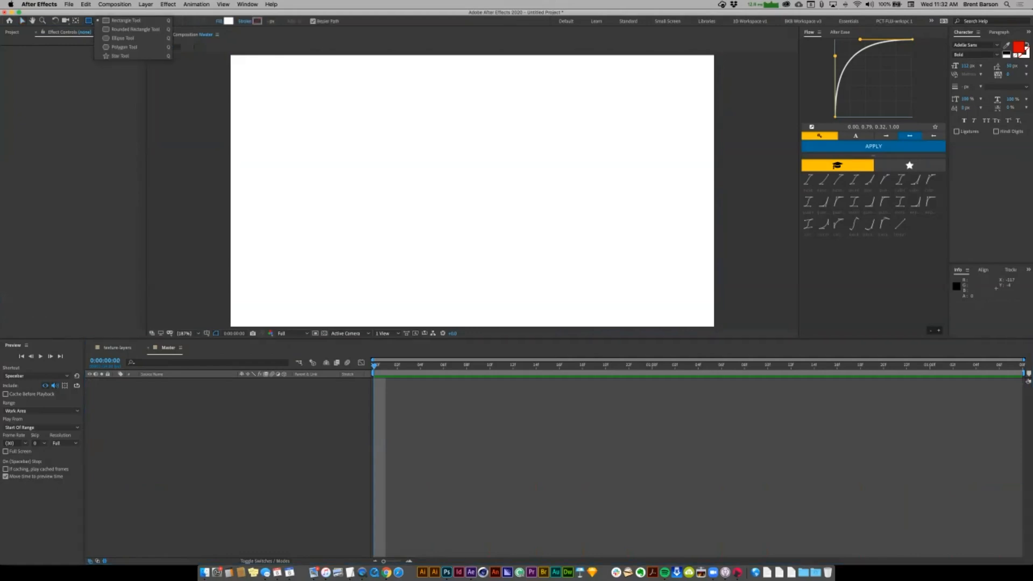
{"action": "left_click", "coordinate": [122, 38]}
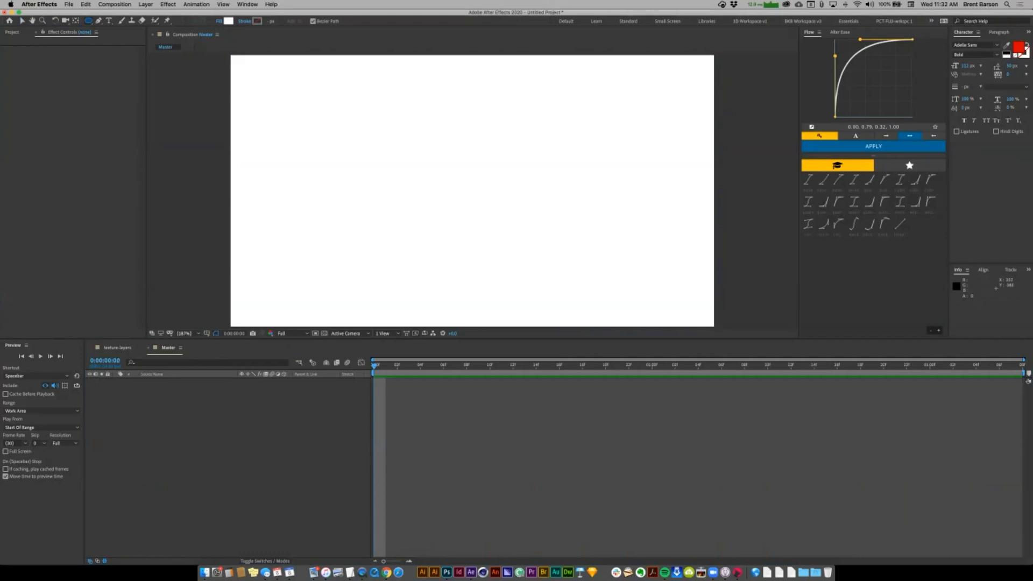
{"action": "left_click_drag", "start_coordinate": [280, 210], "coordinate": [357, 286]}
{"action": "key", "text": "v"}
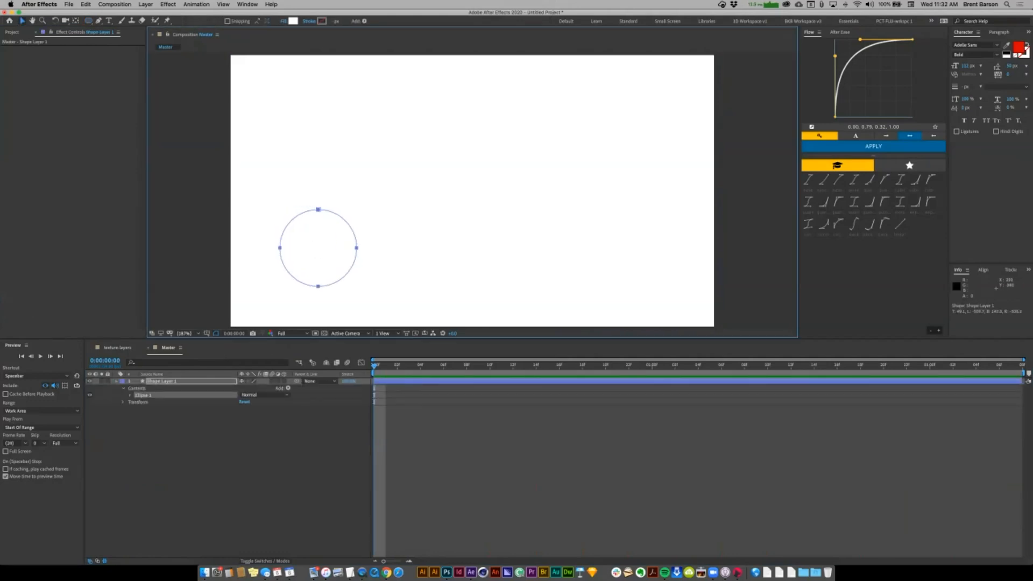
{"action": "left_click", "coordinate": [215, 447]}
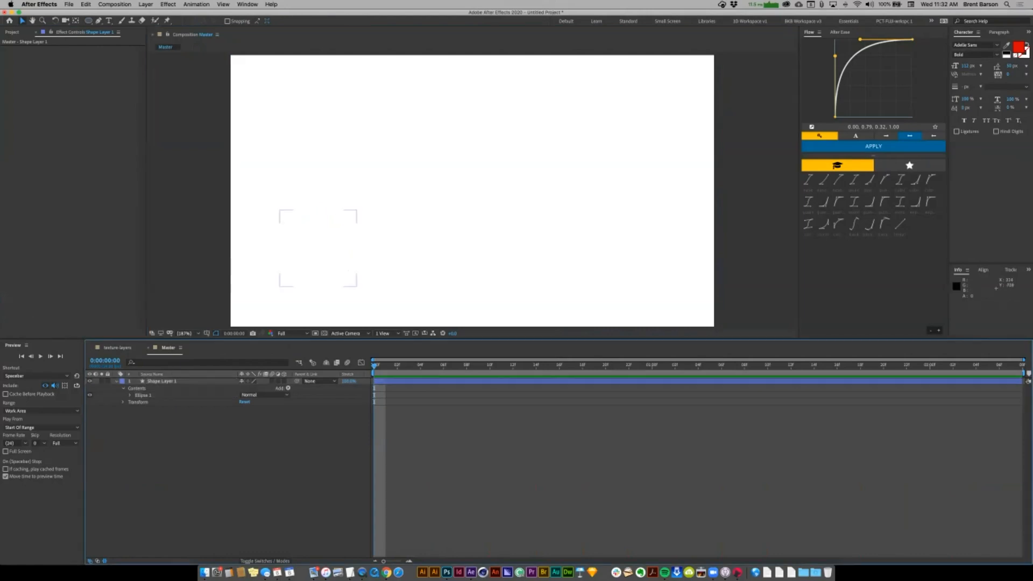
- Center the circle layer's anchor point in its layer content
{"action": "left_click", "coordinate": [162, 381]}
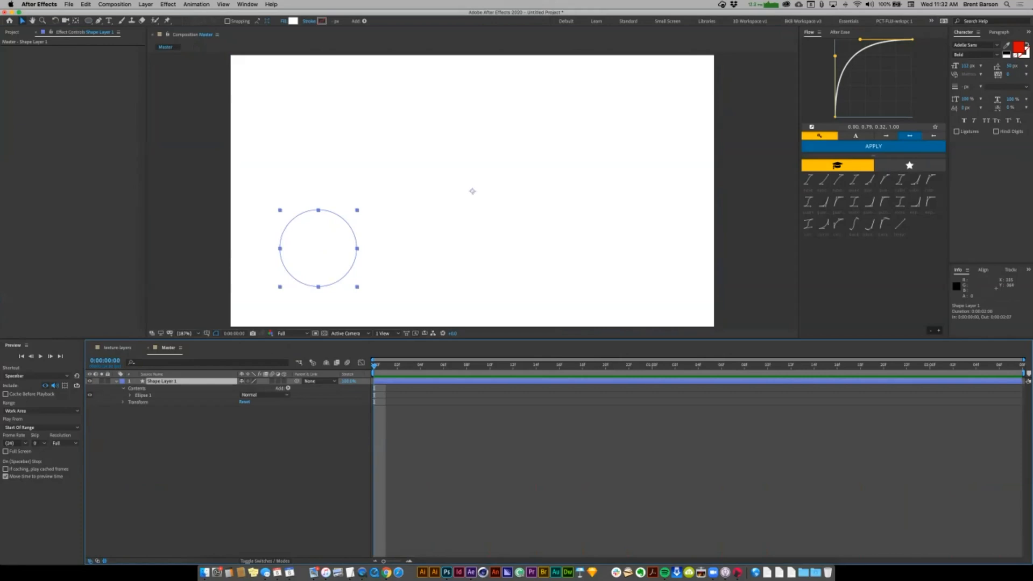
{"action": "left_click", "coordinate": [146, 4]}
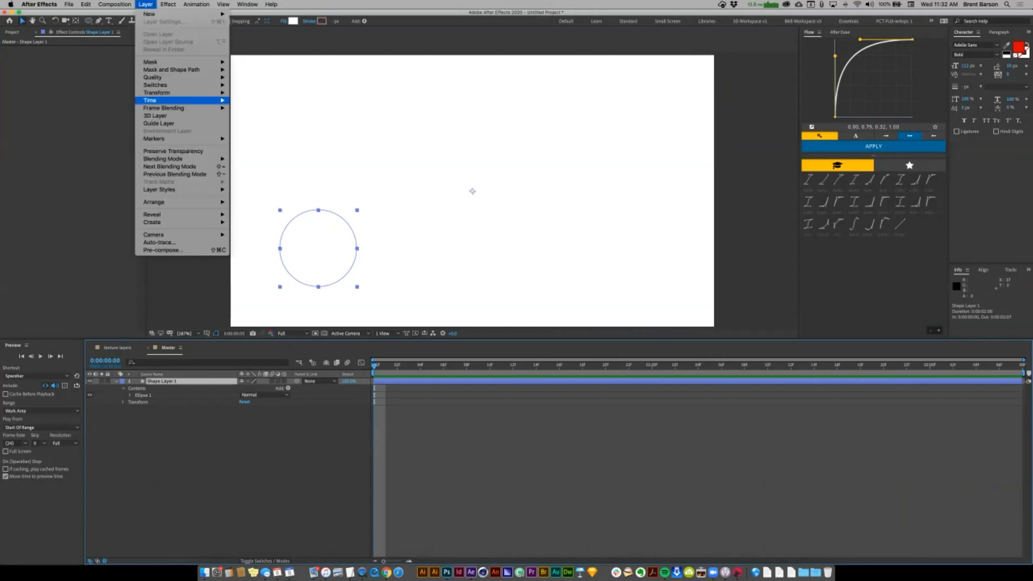
{"action": "mouse_move", "coordinate": [161, 93]}
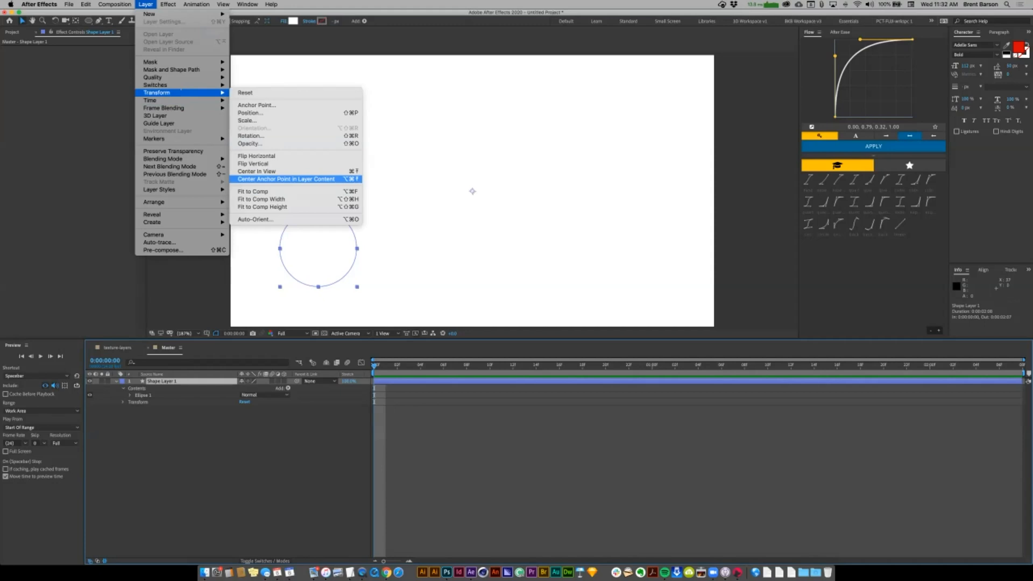
{"action": "left_click", "coordinate": [285, 178]}
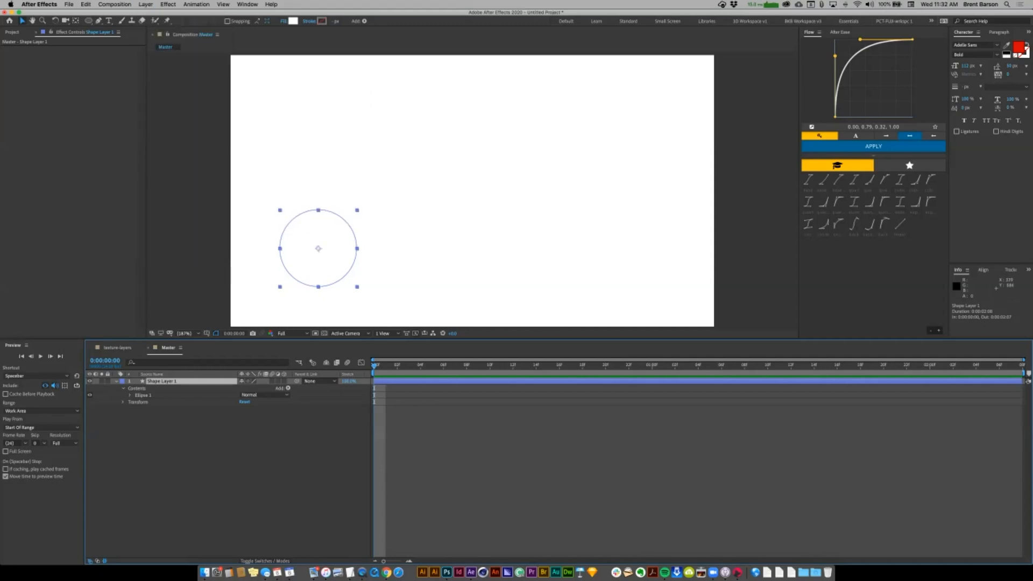
{"action": "left_click", "coordinate": [334, 457]}
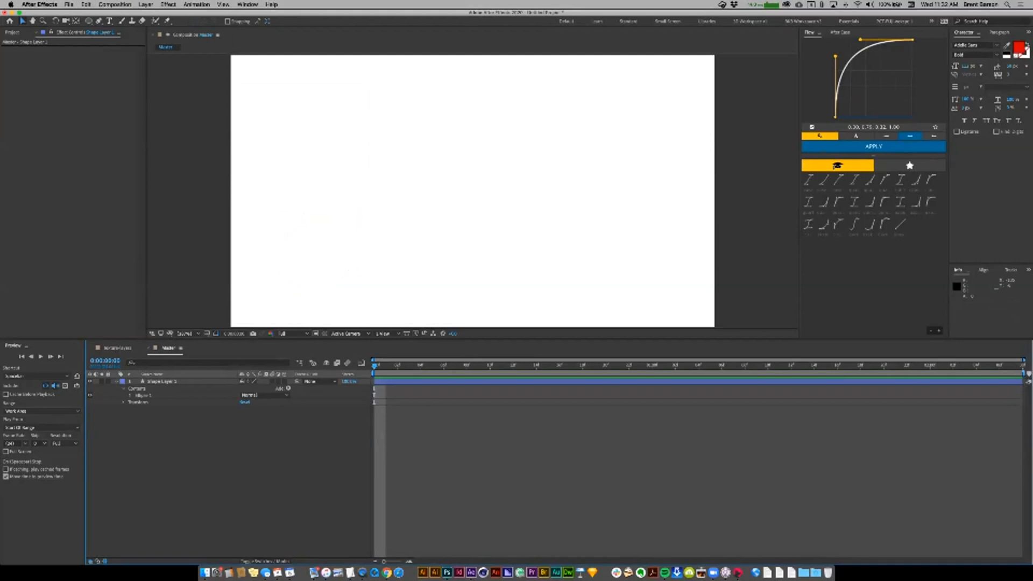
- Fill the circle with red and shift it slightly up and to the right
{"action": "left_click", "coordinate": [318, 248]}
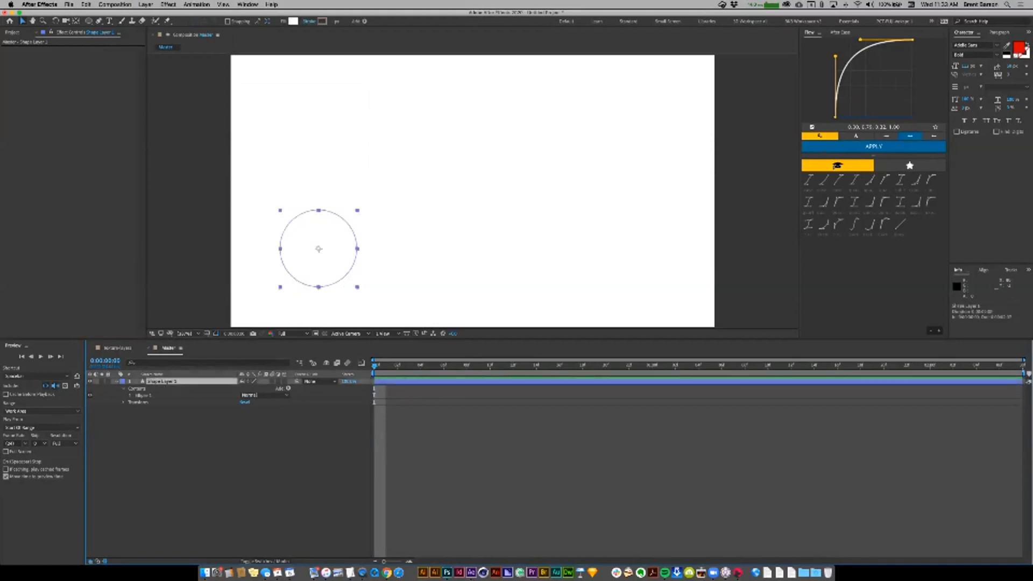
{"action": "left_click", "coordinate": [293, 21]}
{"action": "left_click", "coordinate": [110, 62]}
{"action": "left_click", "coordinate": [184, 63]}
{"action": "left_click", "coordinate": [295, 450]}
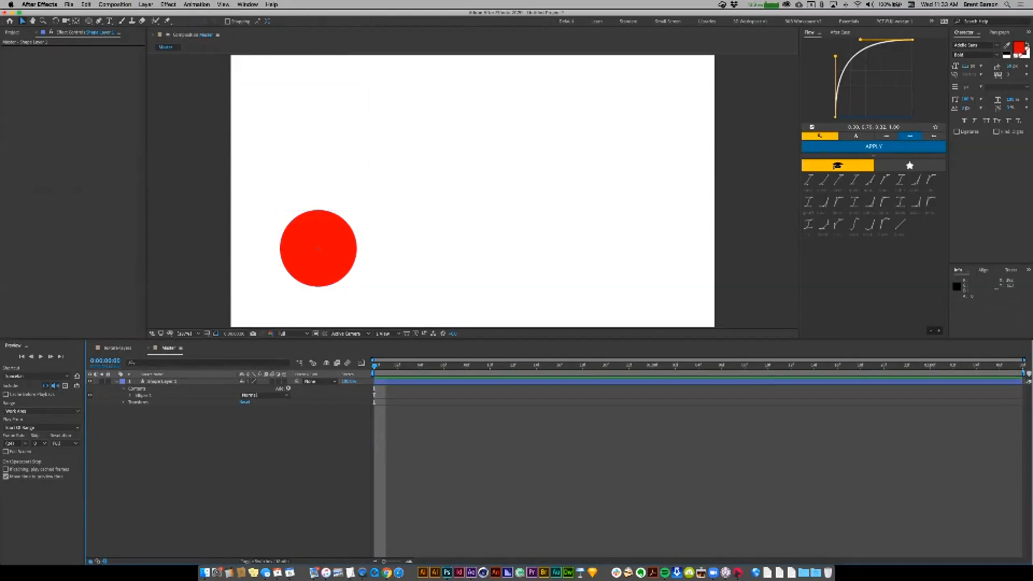
{"action": "left_click_drag", "start_coordinate": [318, 248], "coordinate": [321, 240]}
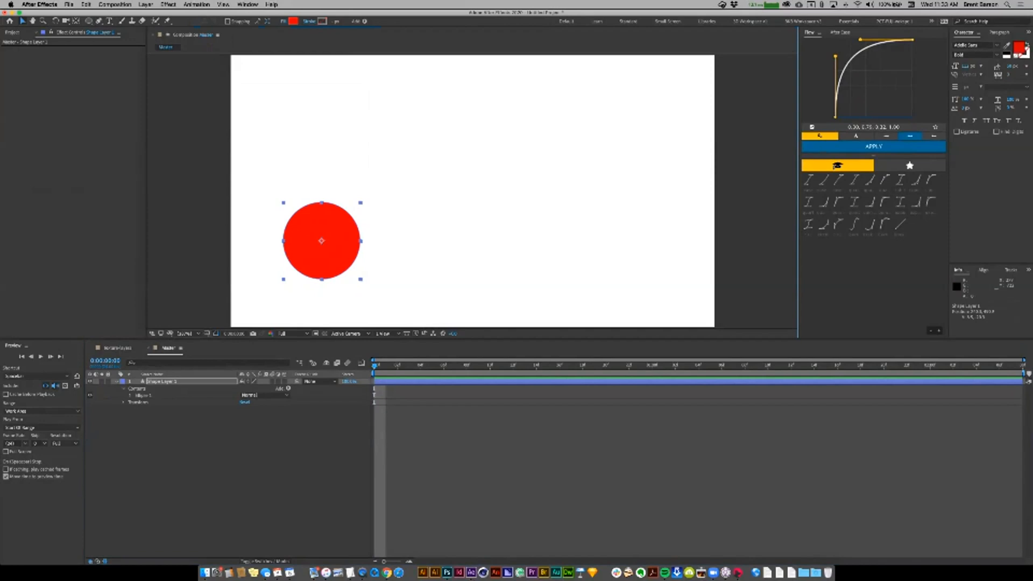
- Add the texture-layers composition below the shape layer in Master and start it at the first frame
{"action": "left_click", "coordinate": [13, 32]}
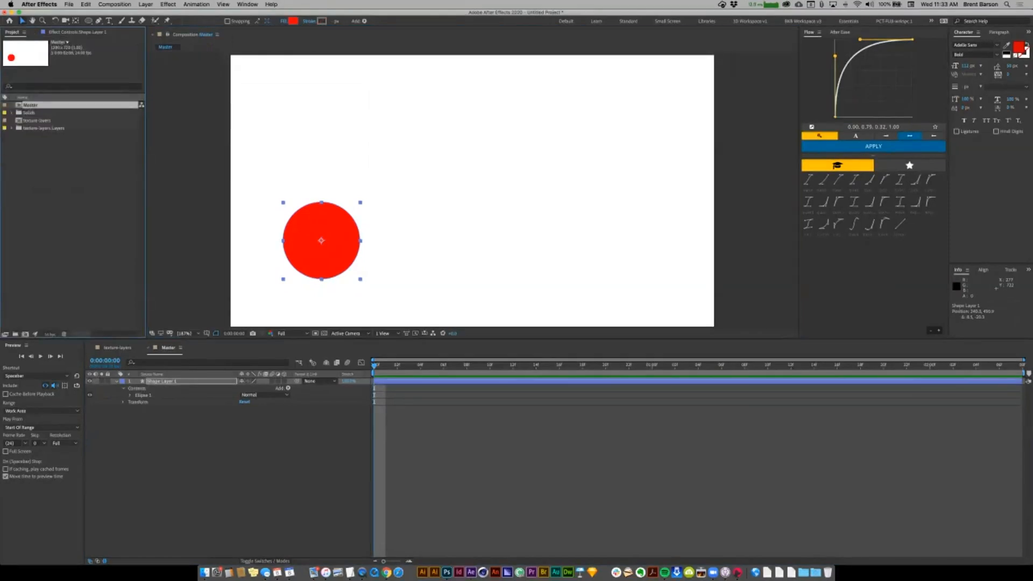
{"action": "left_click_drag", "start_coordinate": [37, 120], "coordinate": [467, 417]}
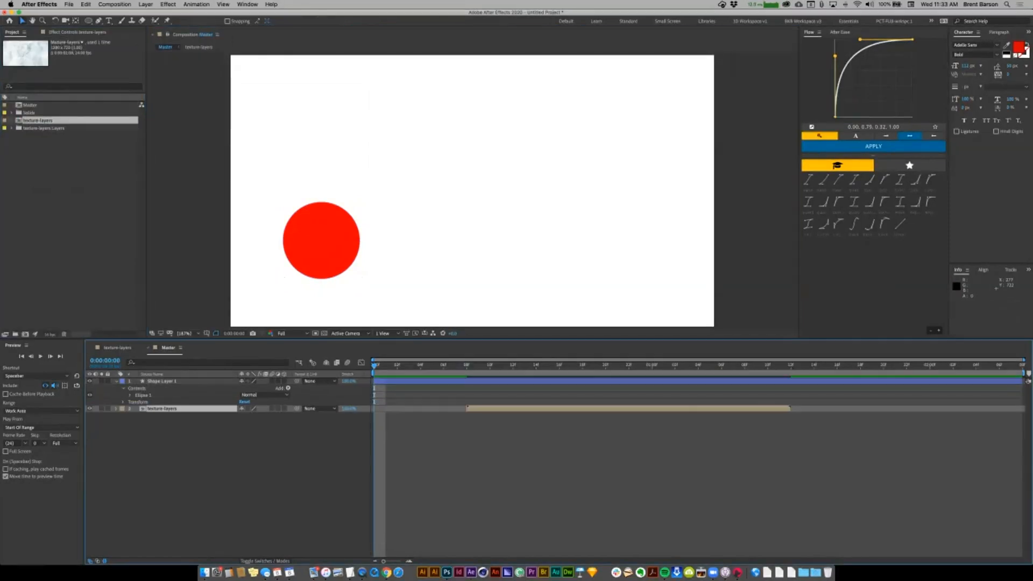
{"action": "key", "text": "bracketleft"}
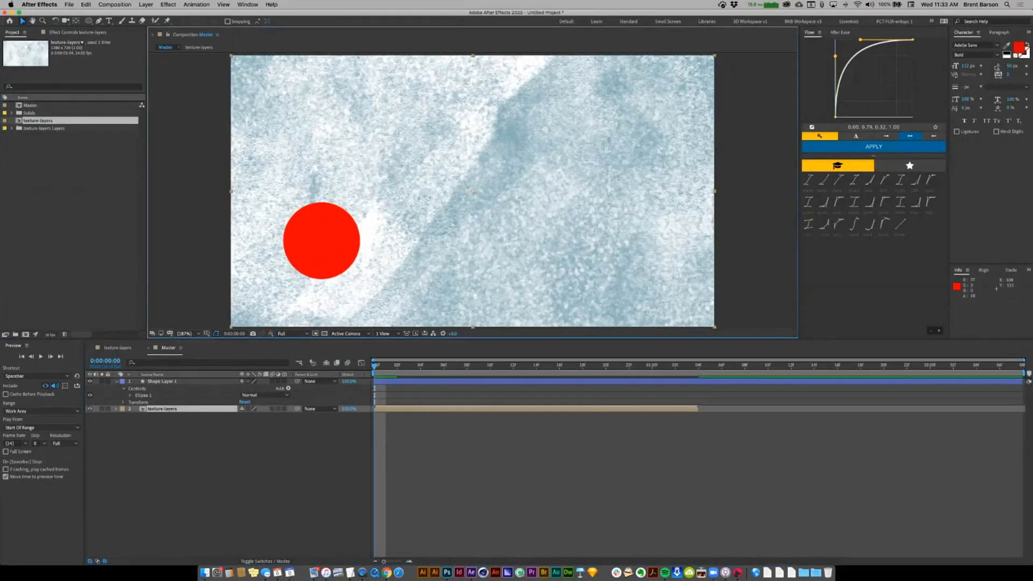
- Enlarge the red circle to about 190% and move it slightly upward before deleting its layer
{"action": "left_click", "coordinate": [162, 382]}
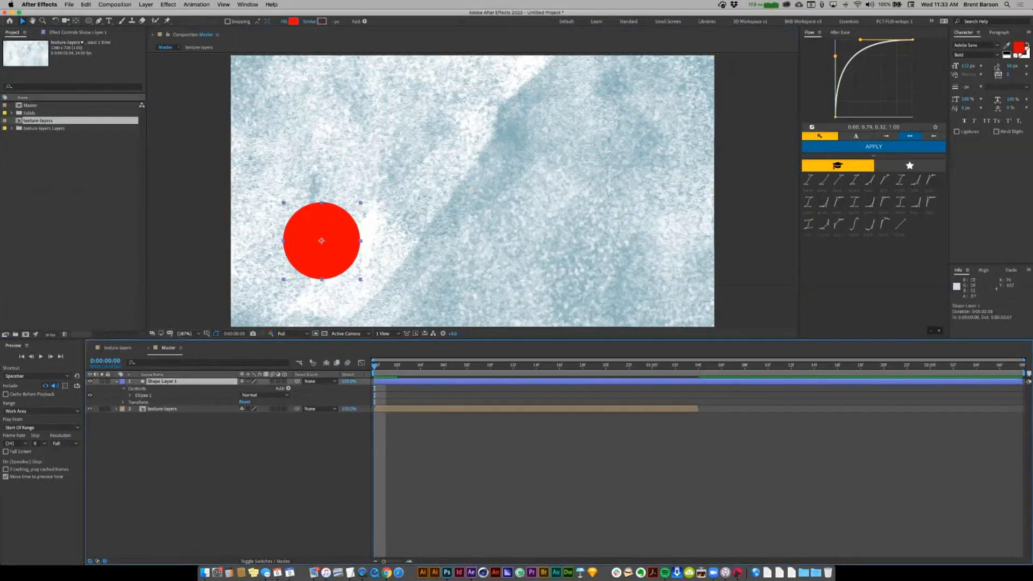
{"action": "left_click", "coordinate": [359, 202]}
{"action": "left_click_drag", "start_coordinate": [360, 202], "coordinate": [396, 167]}
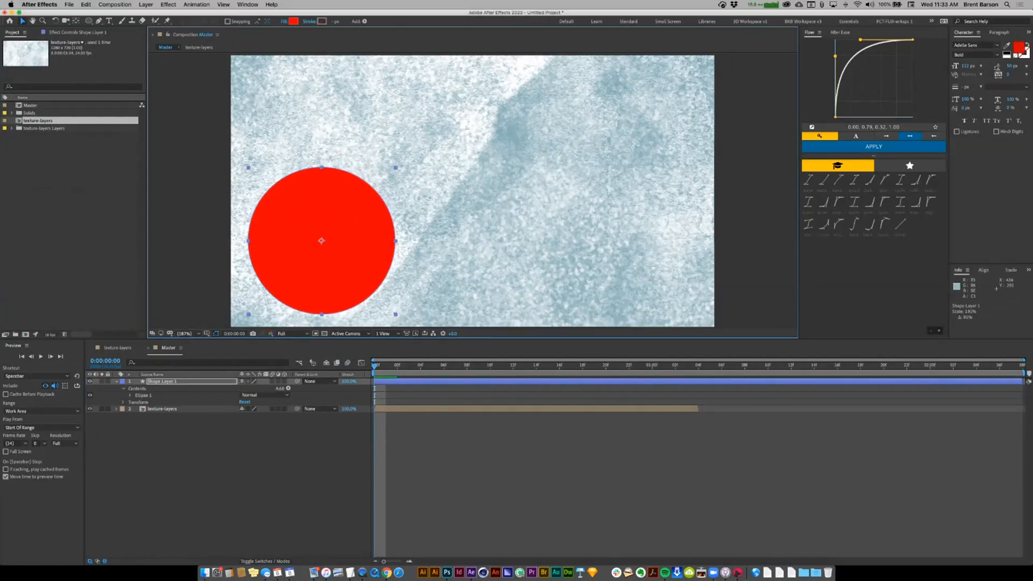
{"action": "left_click_drag", "start_coordinate": [334, 198], "coordinate": [335, 184]}
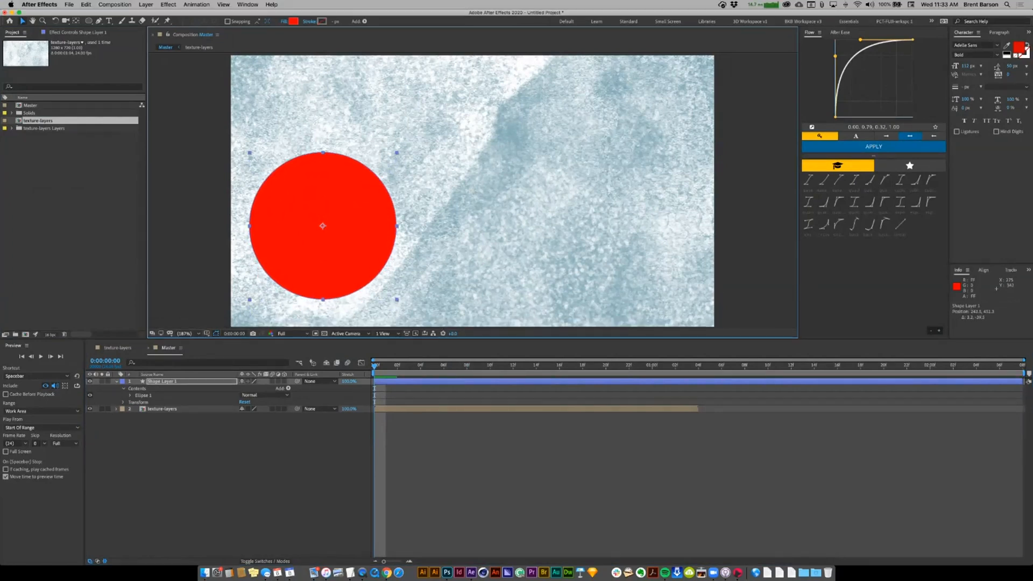
{"action": "key", "text": "Delete"}
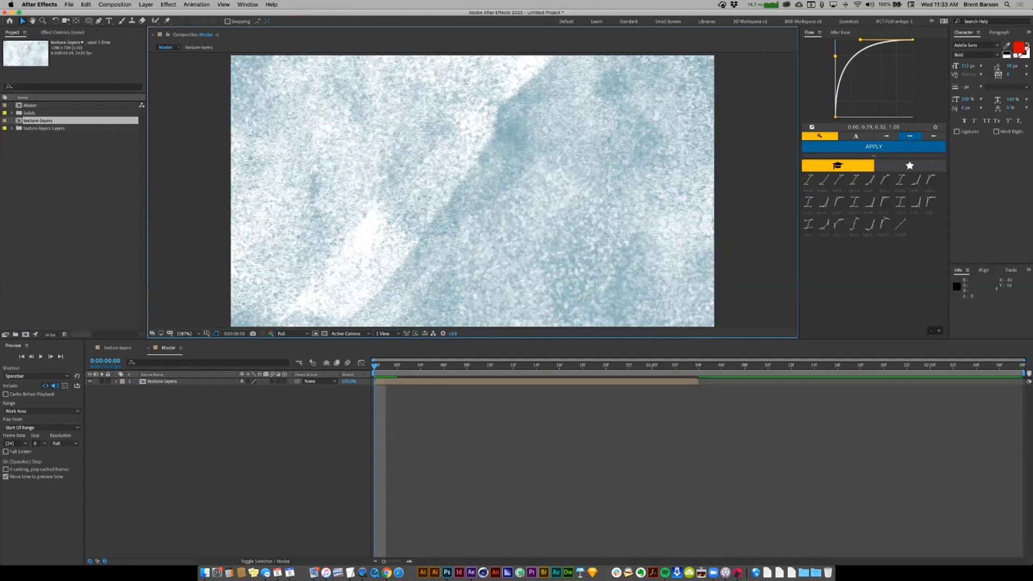
- Draw a large red triangle with the Polygon tool and move it fully inside the composition frame
{"action": "left_click_drag", "start_coordinate": [89, 21], "coordinate": [124, 48]}
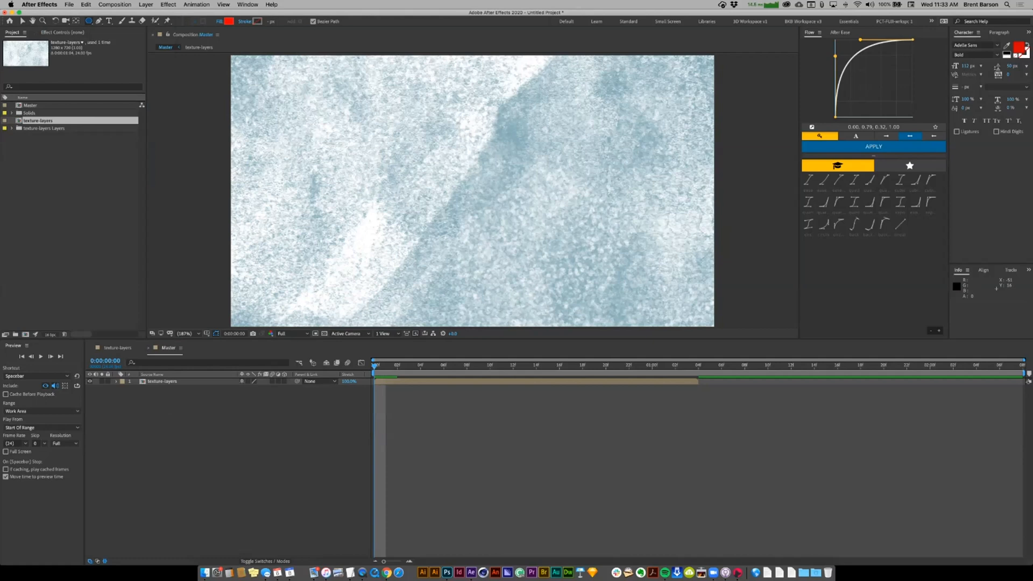
{"action": "mouse_move", "coordinate": [296, 146]}
{"action": "left_mouse_down"}
{"action": "mouse_move", "coordinate": [364, 217]}
{"action": "mouse_move", "coordinate": [417, 206]}
{"action": "left_mouse_up"}
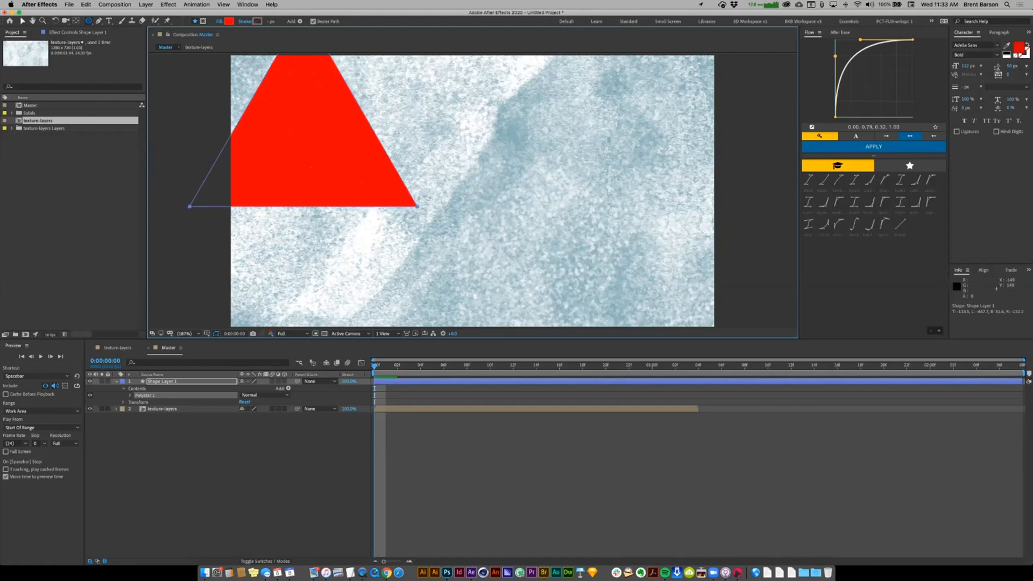
{"action": "key", "text": "v"}
{"action": "left_click_drag", "start_coordinate": [347, 120], "coordinate": [359, 136]}
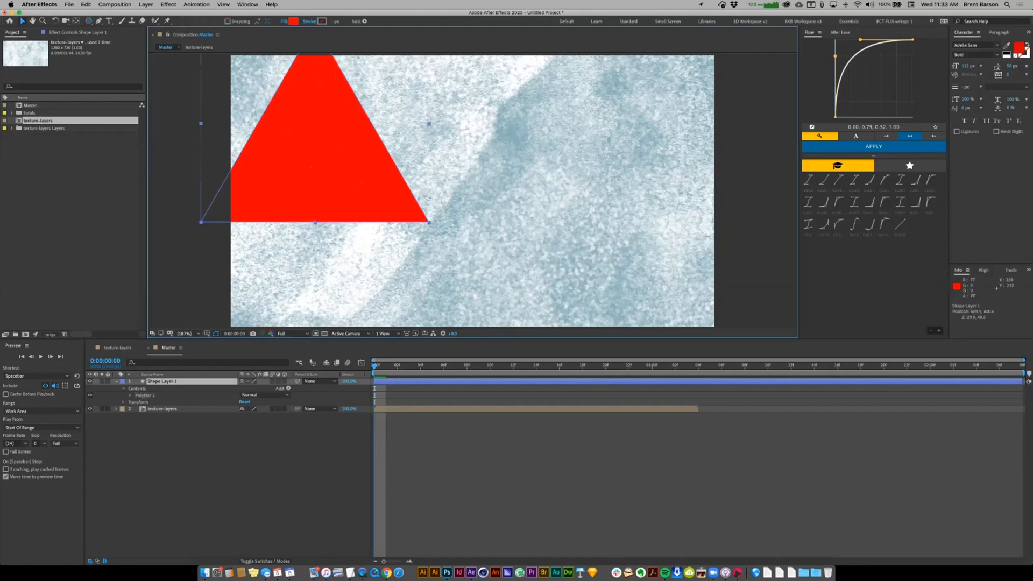
- Center the triangle's anchor point in its layer content and move the triangle down slightly
{"action": "left_click", "coordinate": [146, 4]}
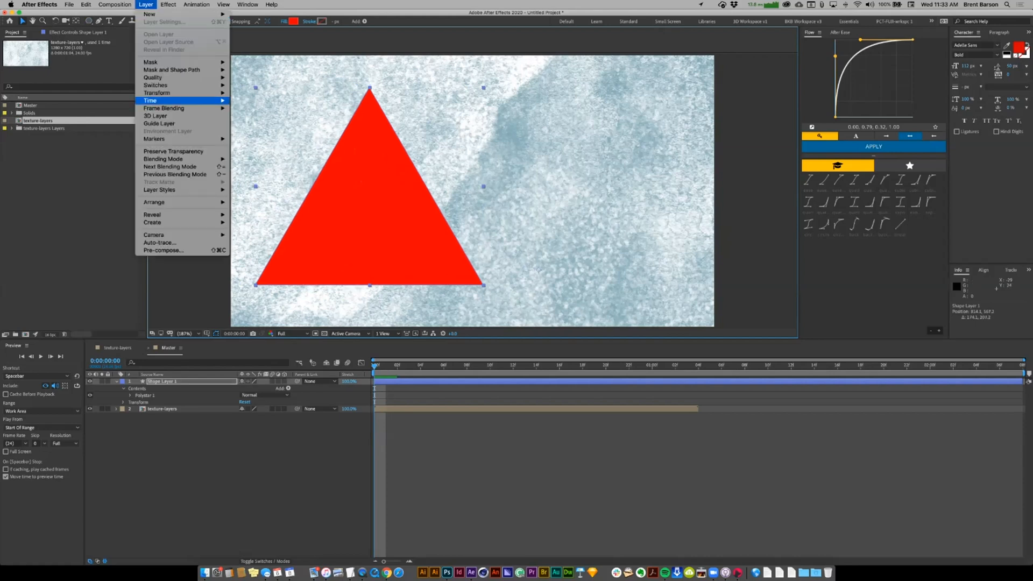
{"action": "mouse_move", "coordinate": [178, 93]}
{"action": "left_click", "coordinate": [280, 178]}
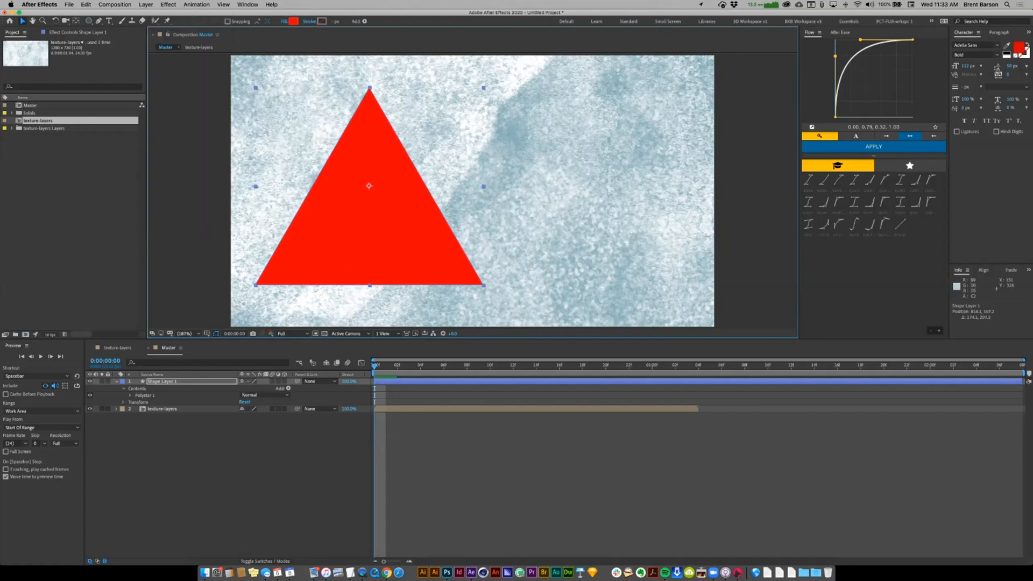
{"action": "left_click_drag", "start_coordinate": [372, 198], "coordinate": [372, 222]}
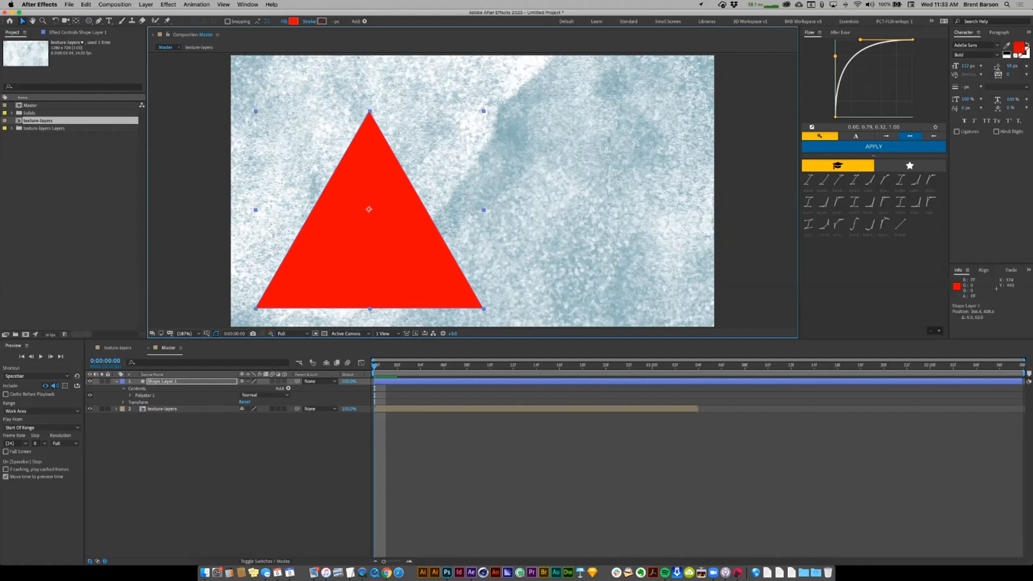
- Lower the anchor point to the triangle's visual center and scale the triangle down proportionally around it
{"action": "key", "text": "y"}
{"action": "left_click_drag", "start_coordinate": [369, 209], "coordinate": [371, 237]}
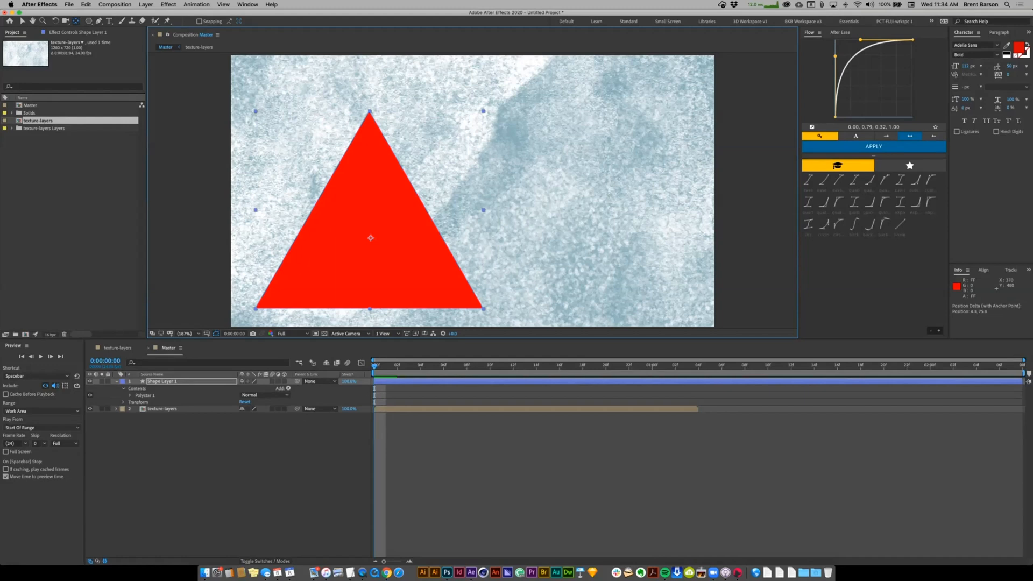
{"action": "key", "text": "v"}
{"action": "left_click_drag", "start_coordinate": [484, 111], "coordinate": [452, 148]}
- Rename the shape layer as Triangle
{"action": "key", "text": "Return"}
{"action": "type", "text": "Triangle"}
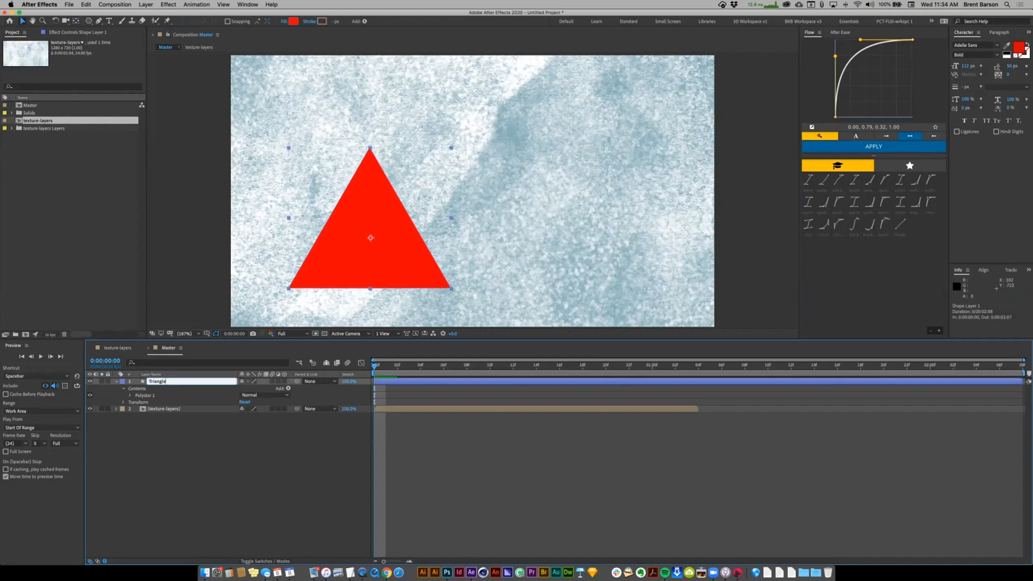
{"action": "key", "text": "Return"}
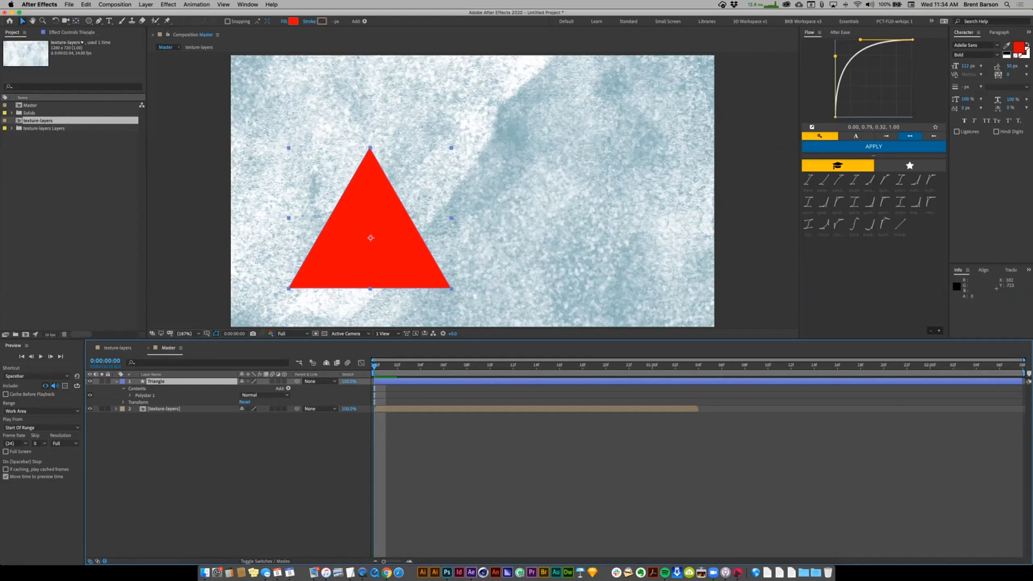
- Set the texture-layers track matte to Alpha using the Triangle layer, and preview the textured triangle
{"action": "left_click", "coordinate": [264, 561]}
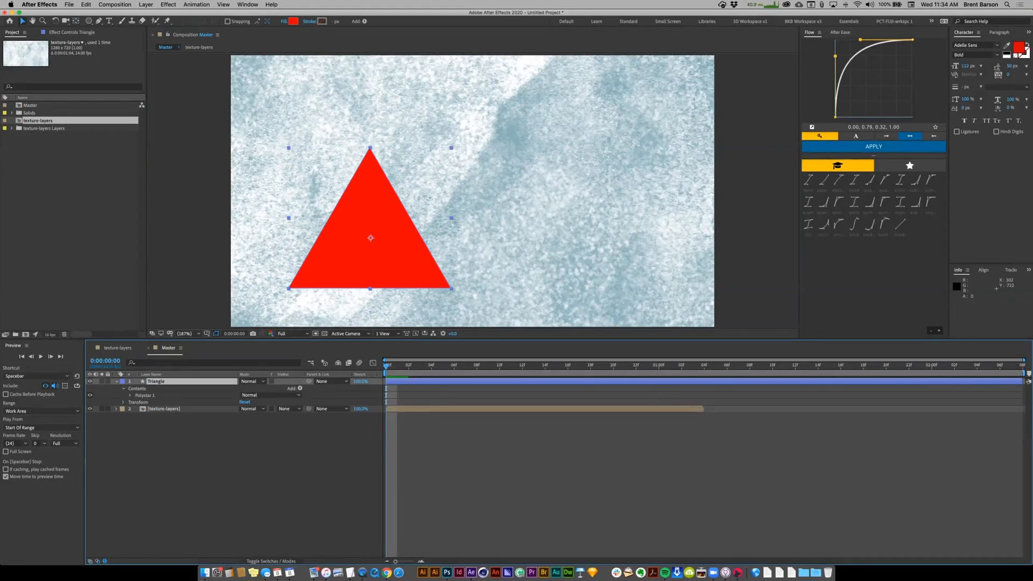
{"action": "left_click", "coordinate": [177, 409]}
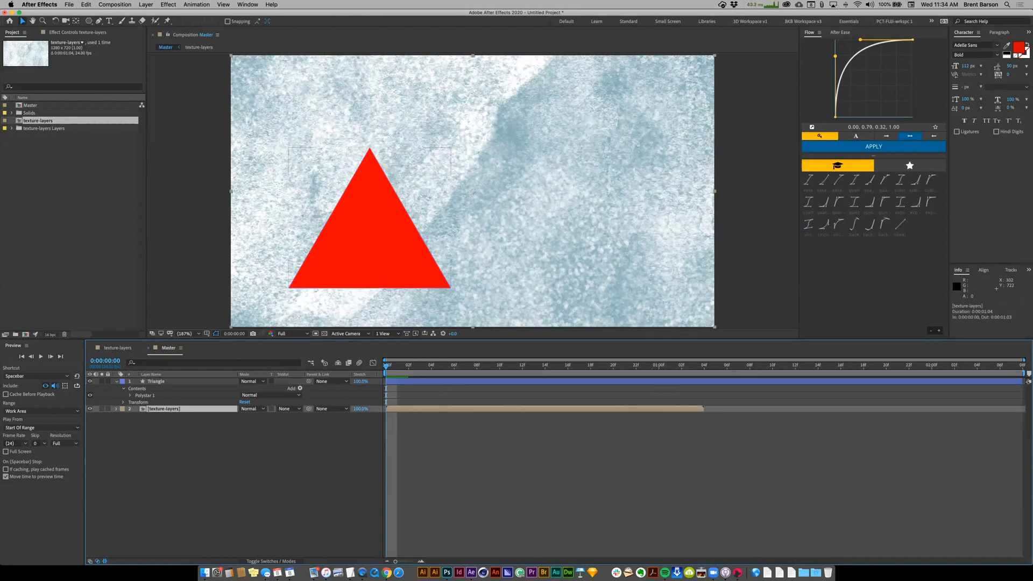
{"action": "left_click", "coordinate": [289, 409]}
{"action": "left_click", "coordinate": [314, 429]}
{"action": "key", "text": "space"}
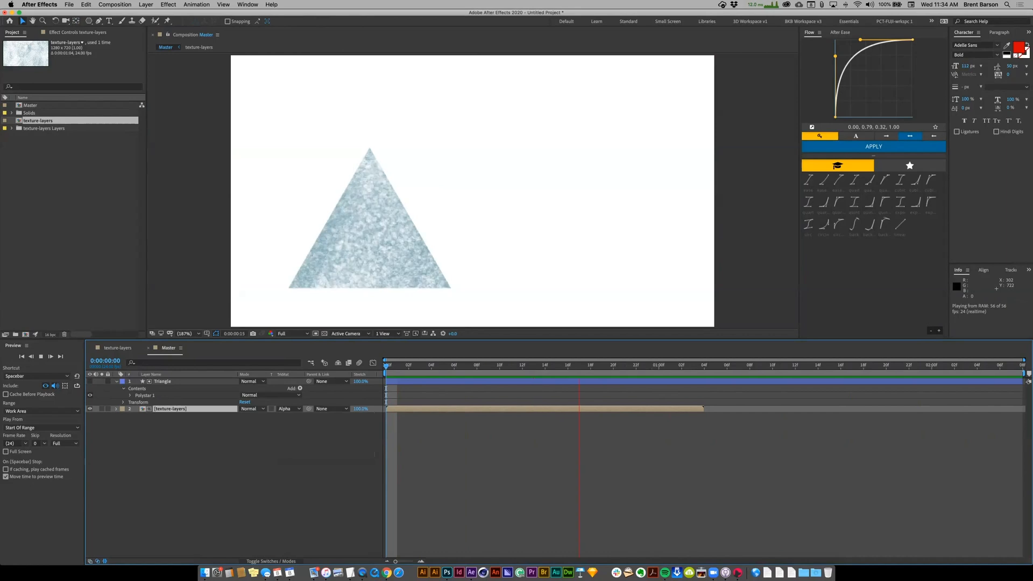
- Preview the textured triangle animation and return the playhead to the start of the composition
{"action": "key", "text": "space"}
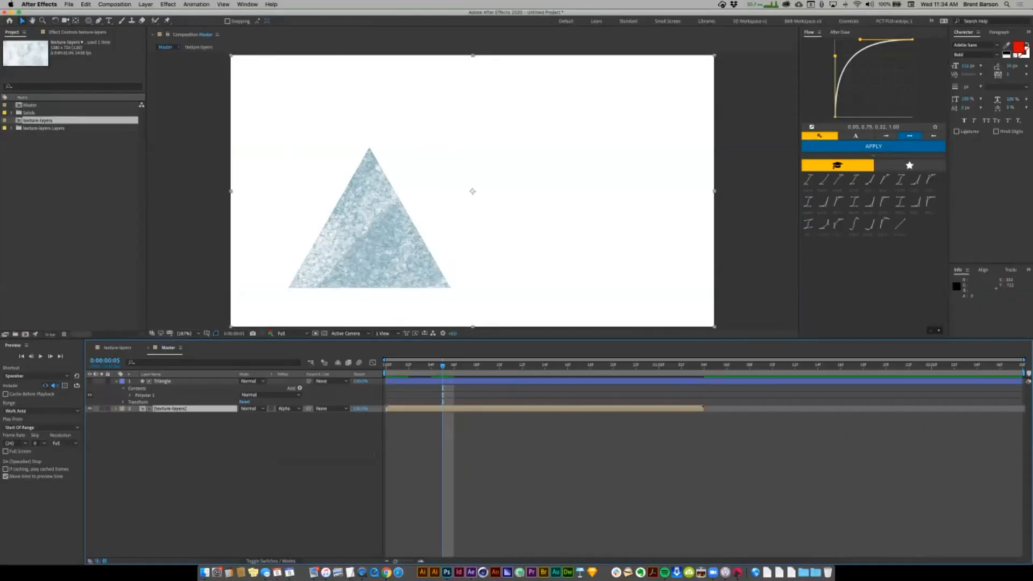
{"action": "key", "text": "super+shift+a"}
{"action": "left_click", "coordinate": [170, 409]}
{"action": "key", "text": "space"}
{"action": "left_click_drag", "start_coordinate": [693, 366], "coordinate": [385, 365]}
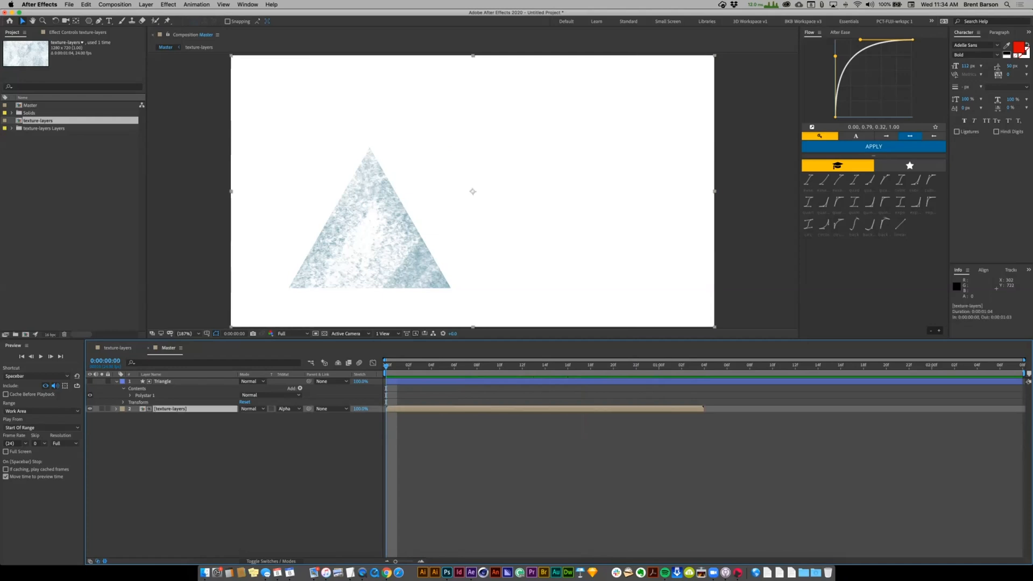
- Set the Master composition's duration to 10 seconds and extend the visible timeline range to its full length
{"action": "key", "text": "super+k"}
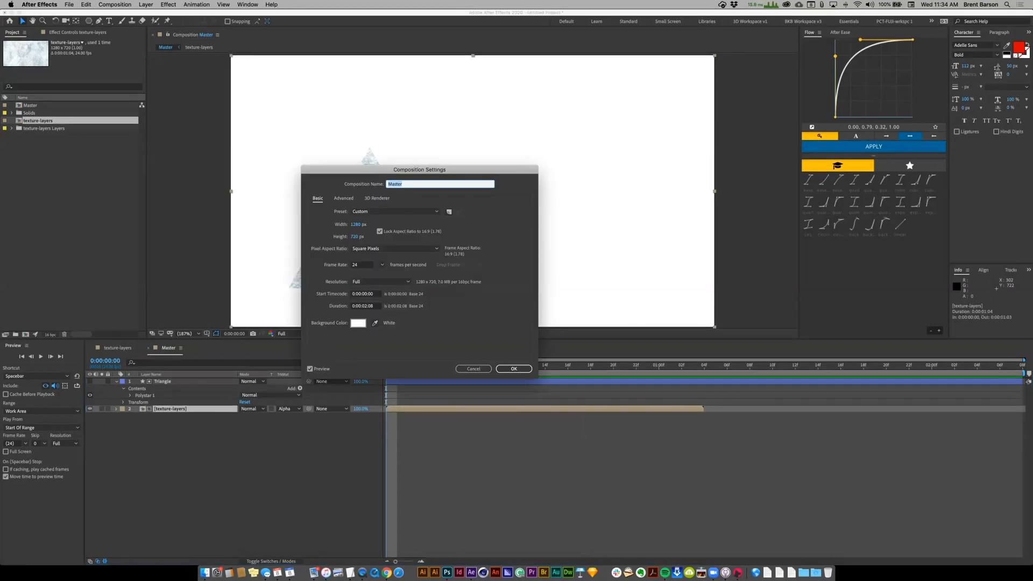
{"action": "double_click", "coordinate": [365, 306]}
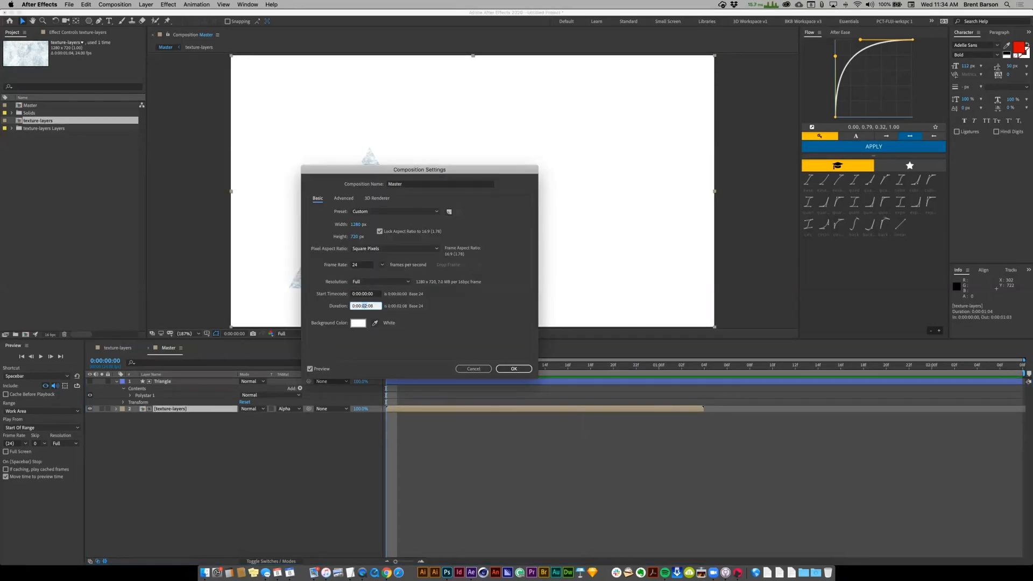
{"action": "type", "text": "10"}
{"action": "key", "text": "Return"}
{"action": "left_click_drag", "start_coordinate": [536, 360], "coordinate": [1024, 360]}
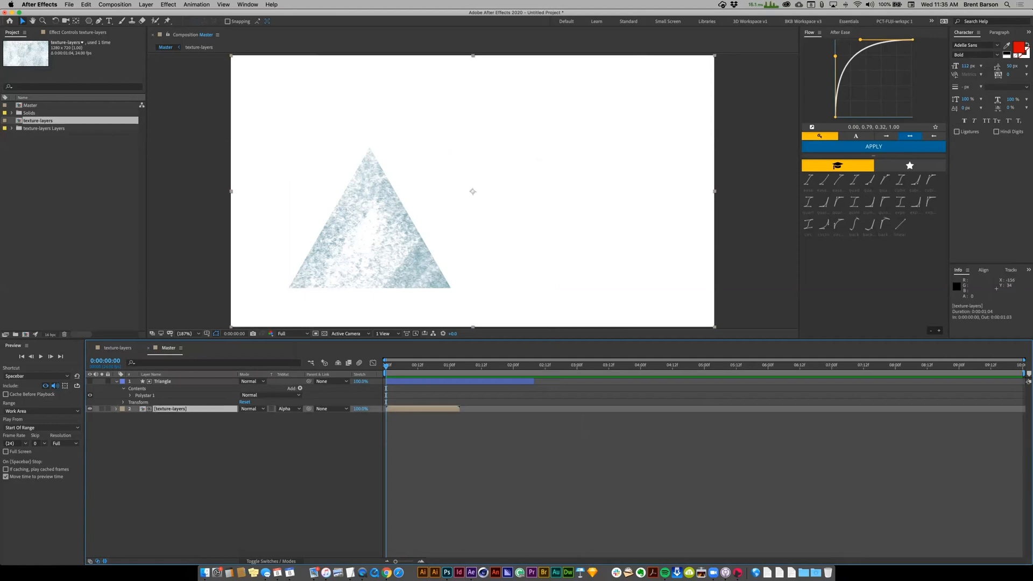
- Enable time remapping on the texture-layers layer and extend its out point to the end of the composition
{"action": "left_click", "coordinate": [145, 4]}
{"action": "mouse_move", "coordinate": [161, 100]}
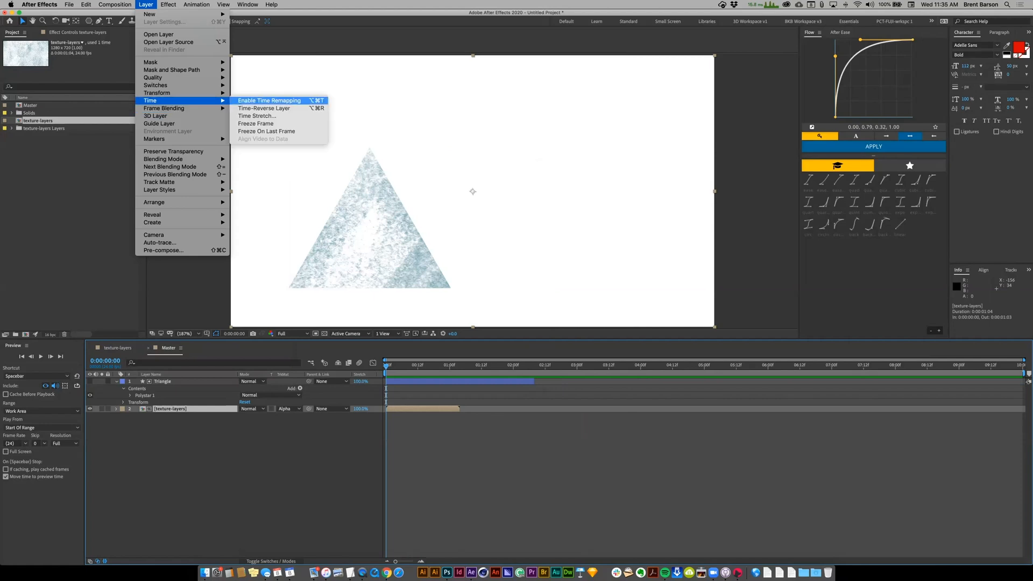
{"action": "left_click", "coordinate": [269, 100]}
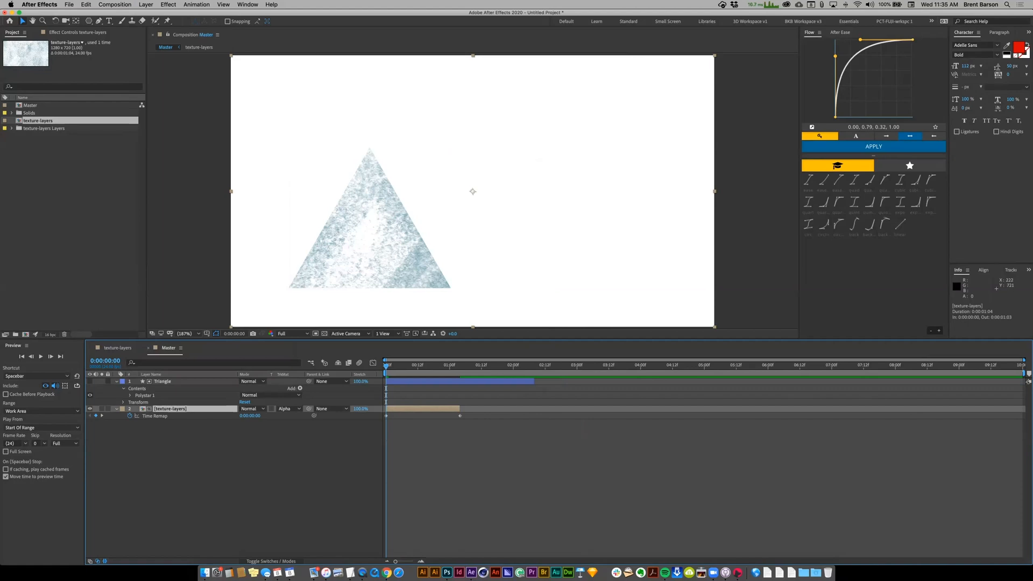
{"action": "left_click_drag", "start_coordinate": [459, 409], "coordinate": [1025, 408]}
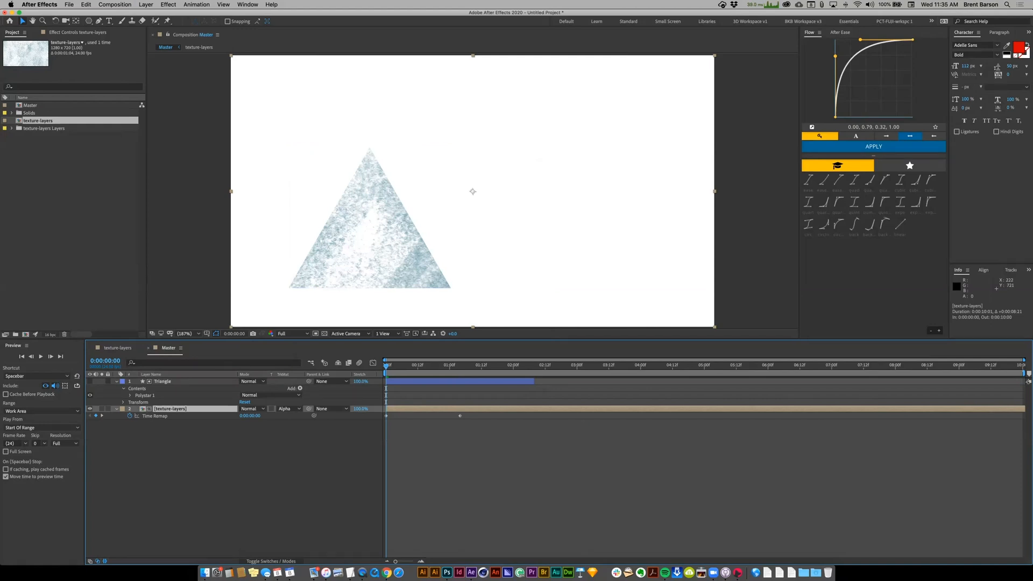
- Add the expression loopOut("cycle", 0) to the Time Remap property of the texture-layers layer
{"action": "key", "text": "super+shift+a"}
{"action": "left_click", "coordinate": [171, 409]}
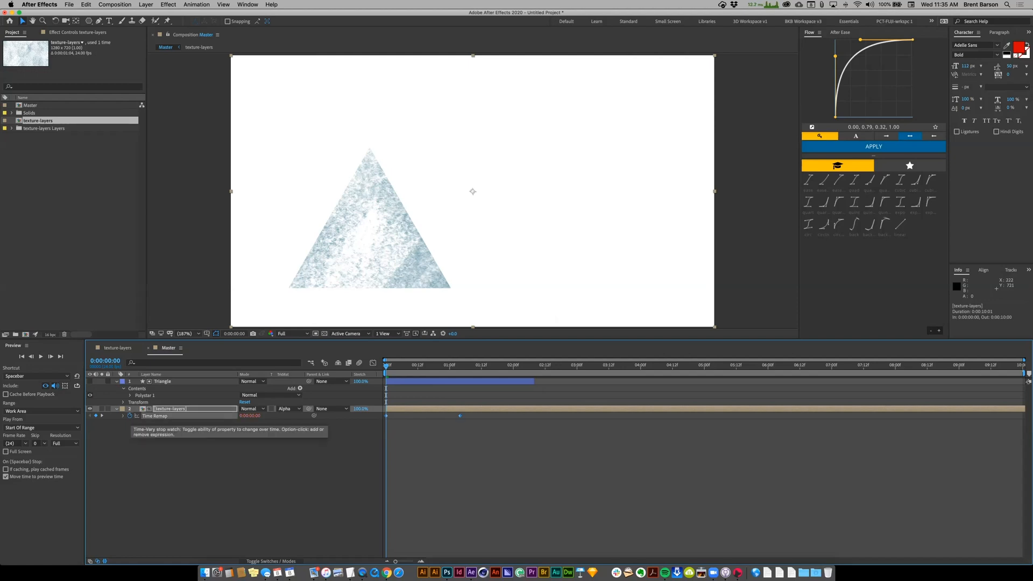
{"action": "left_click", "coordinate": [129, 416], "text": "alt"}
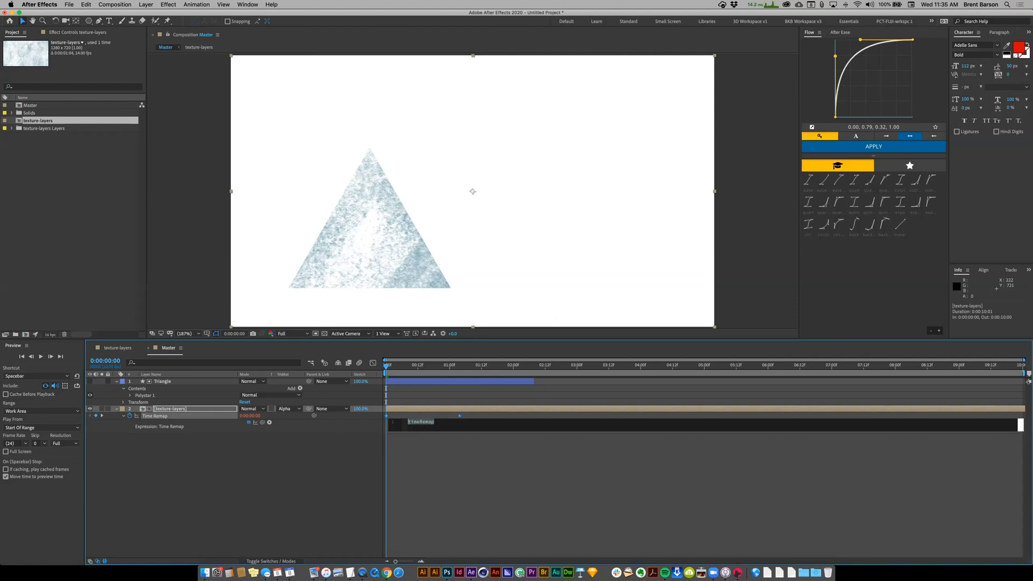
{"action": "type", "text": "loop"}
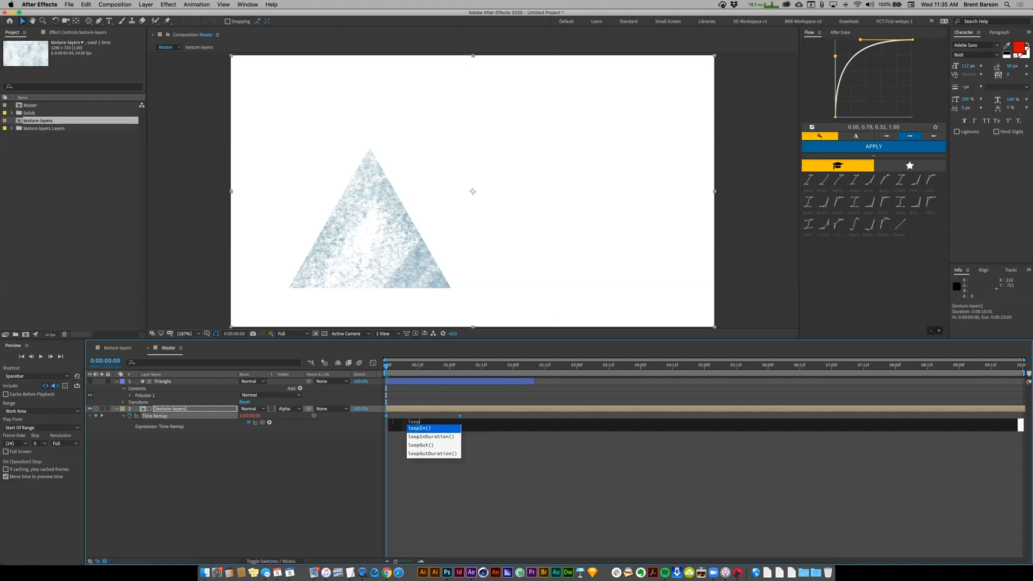
{"action": "key", "text": "Down"}
{"action": "key", "text": "Down"}
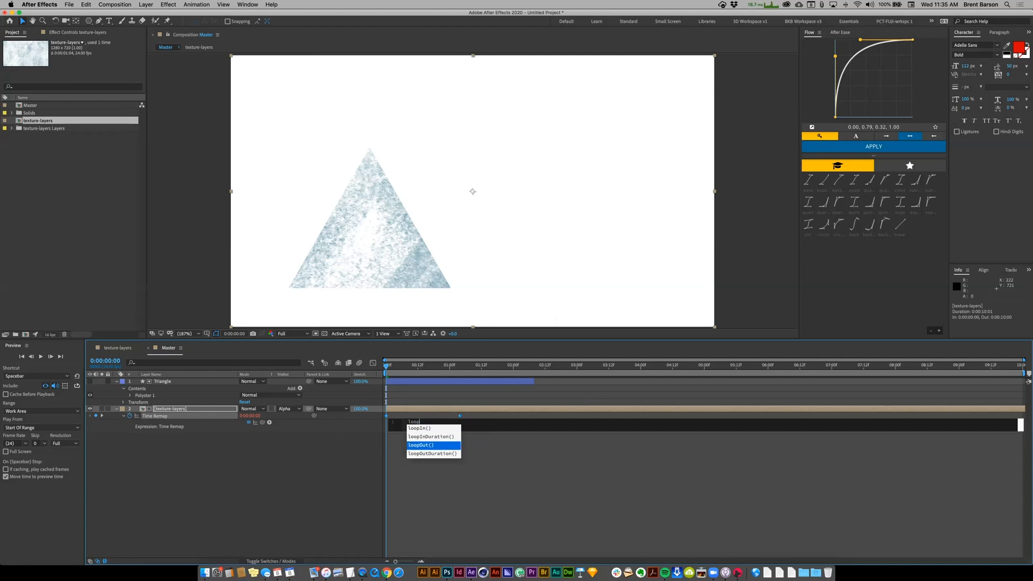
{"action": "key", "text": "Return"}
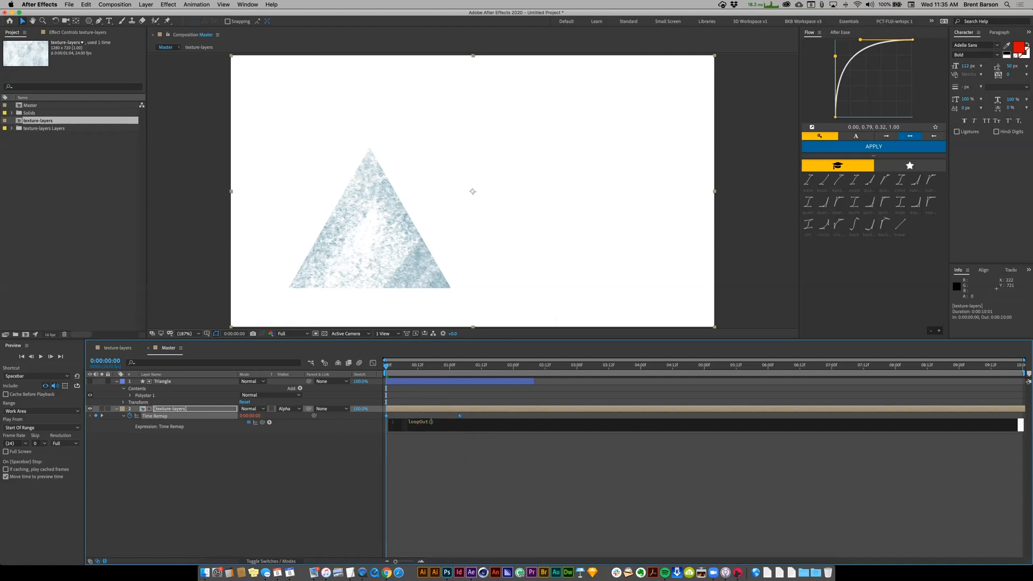
{"action": "type", "text": "\"cycle"}
{"action": "key", "text": "Right"}
{"action": "type", "text": ", 0"}
{"action": "key", "text": "KP_Enter"}
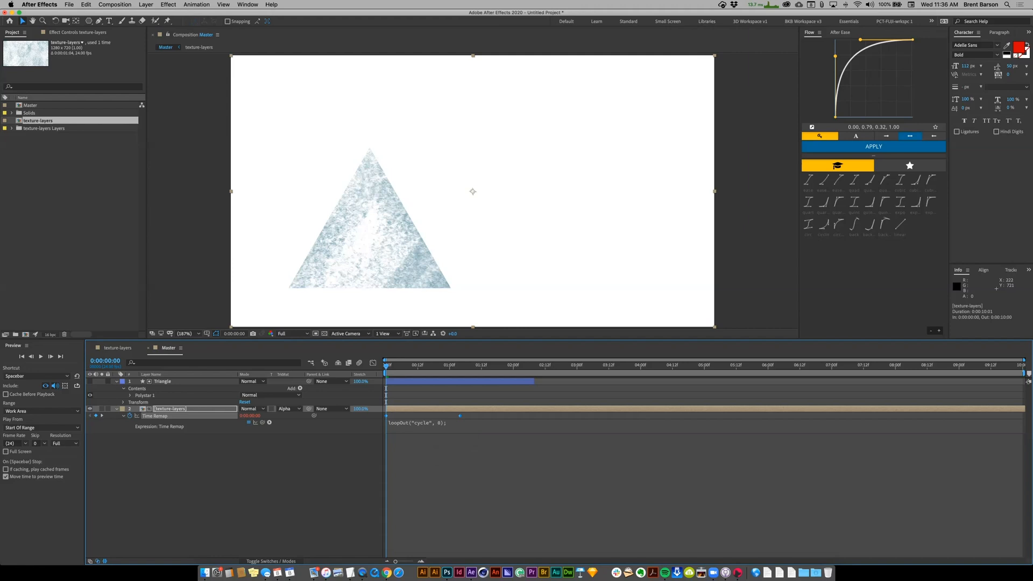
- Preview the looping texture in Master and look at the layer sequence inside the texture-layers composition
{"action": "key", "text": "space"}
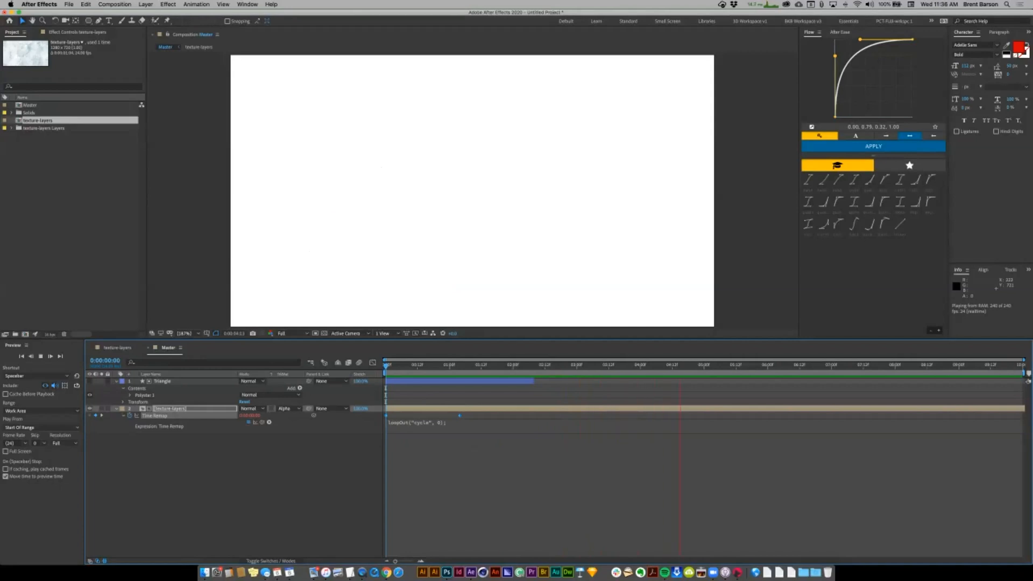
{"action": "mouse_move", "coordinate": [493, 365]}
{"action": "left_mouse_down"}
{"action": "mouse_move", "coordinate": [429, 365]}
{"action": "mouse_move", "coordinate": [550, 366]}
{"action": "mouse_move", "coordinate": [475, 365]}
{"action": "mouse_move", "coordinate": [494, 365]}
{"action": "left_mouse_up"}
{"action": "double_click", "coordinate": [170, 408]}
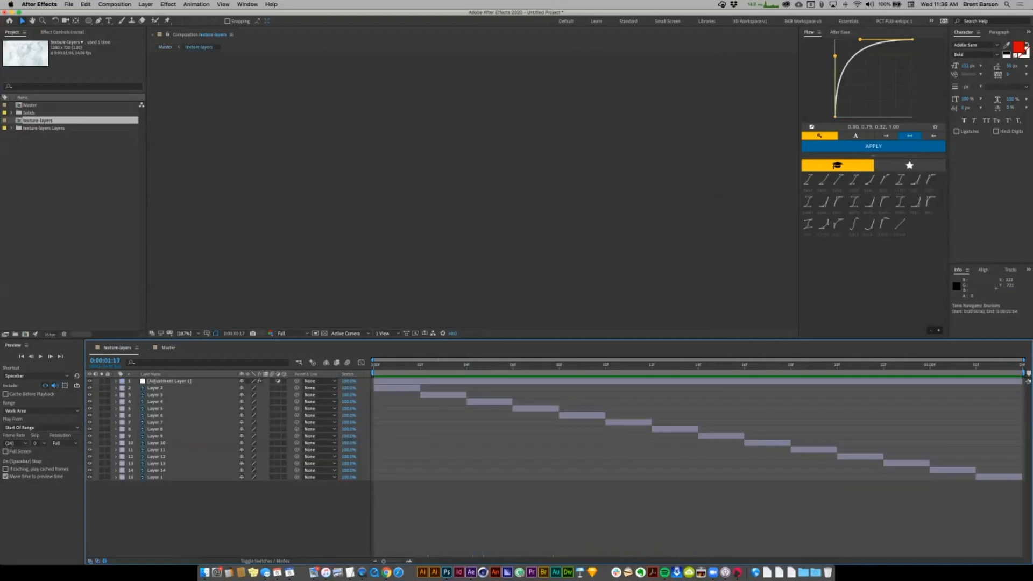
{"action": "left_click_drag", "start_coordinate": [168, 347], "coordinate": [111, 348]}
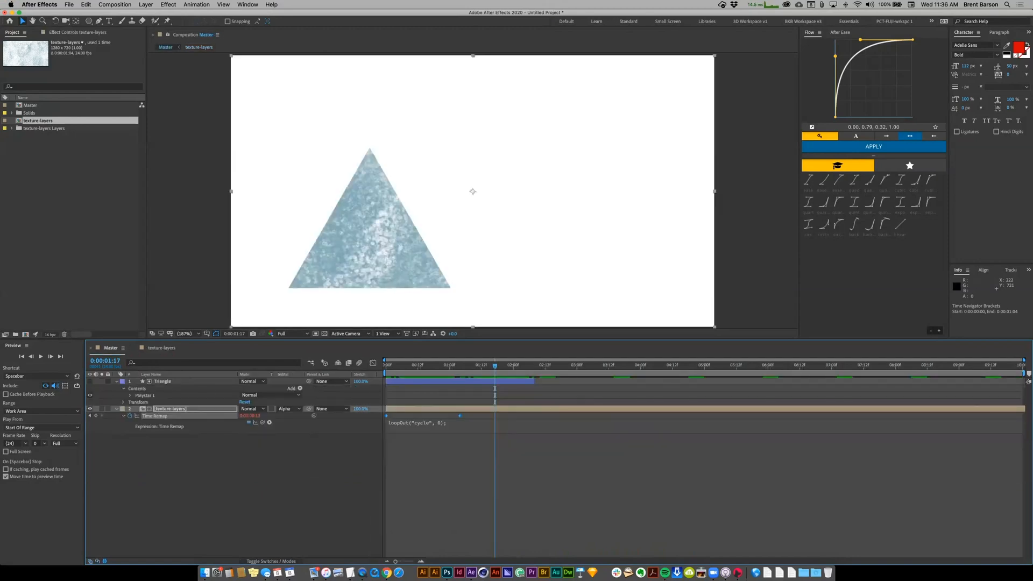
{"action": "key", "text": "space"}
{"action": "left_click_drag", "start_coordinate": [659, 366], "coordinate": [415, 366]}
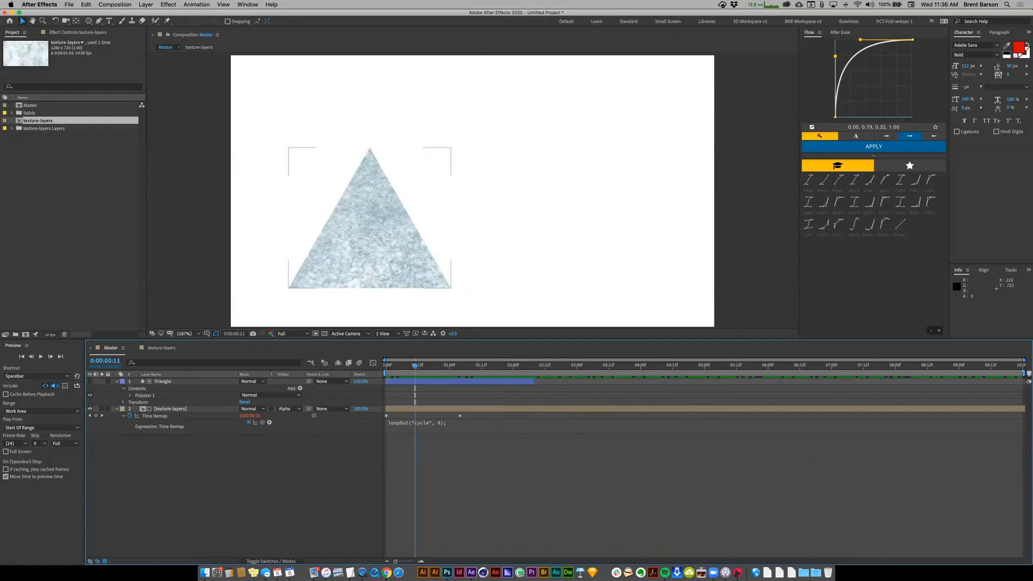
- Extend the Triangle layer's out point to the end of the composition and preview the looping texture
{"action": "left_click", "coordinate": [163, 382]}
{"action": "key", "text": "End"}
{"action": "key", "text": "alt+bracketright"}
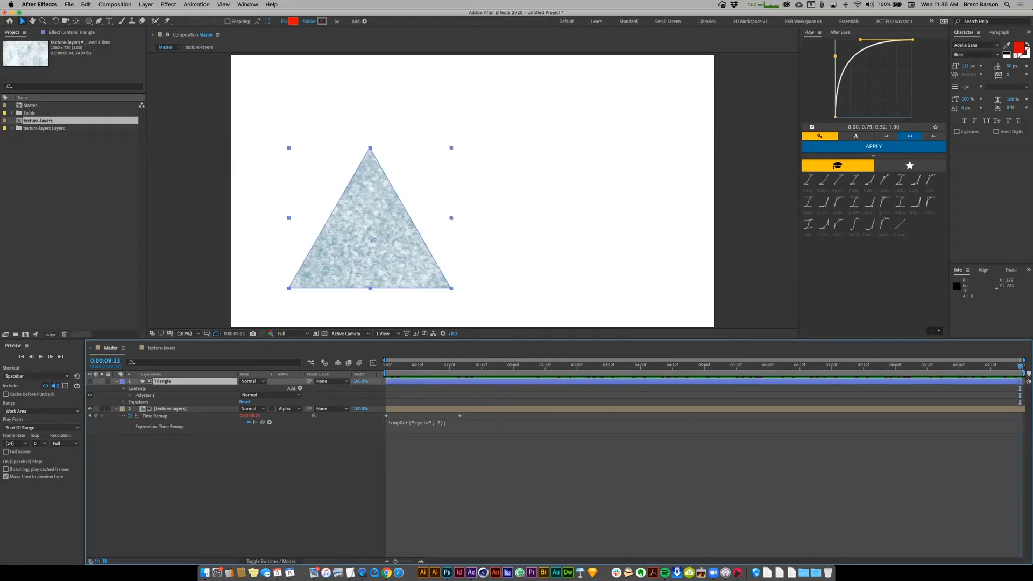
{"action": "key", "text": "space"}
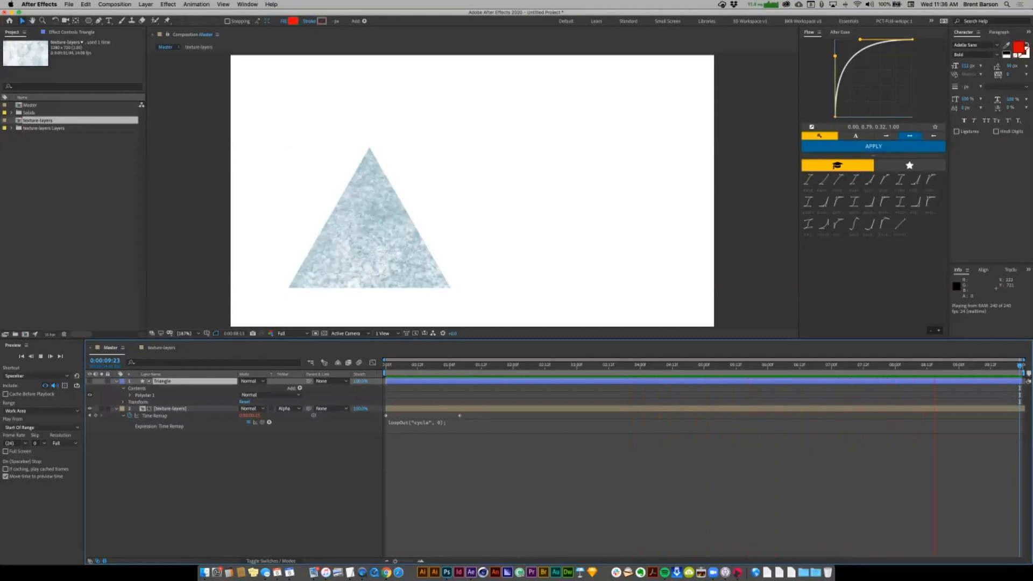
{"action": "key", "text": "space"}
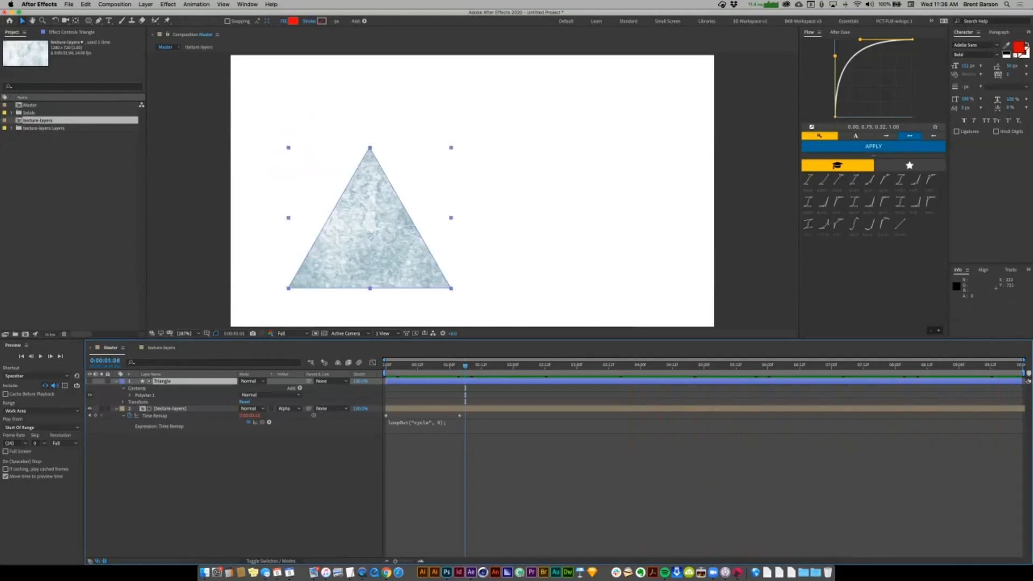
- Try lengthening the texture-layers composition by duplicating all its layers and shifting the copies later in time
{"action": "double_click", "coordinate": [170, 409]}
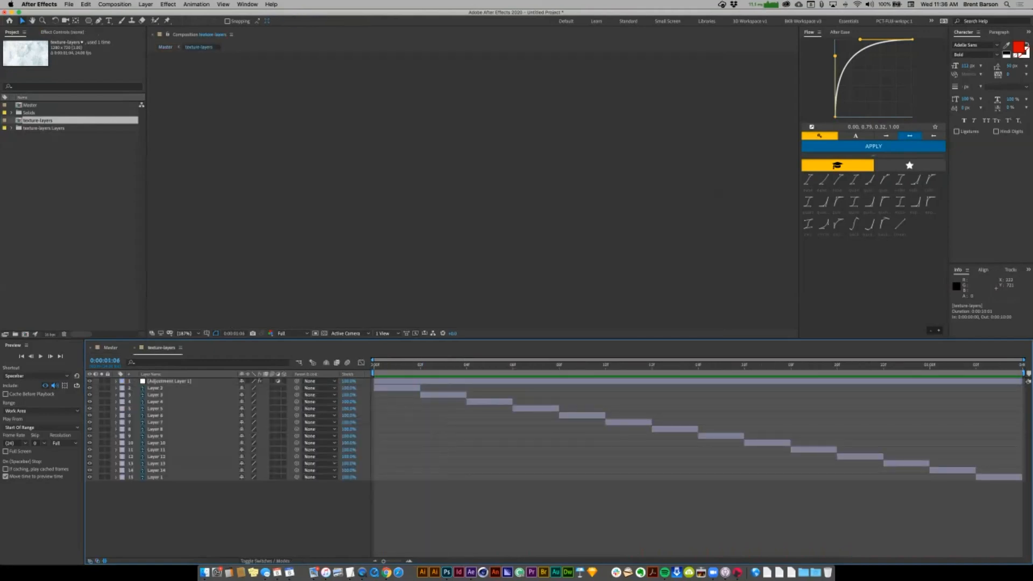
{"action": "key", "text": "super+a"}
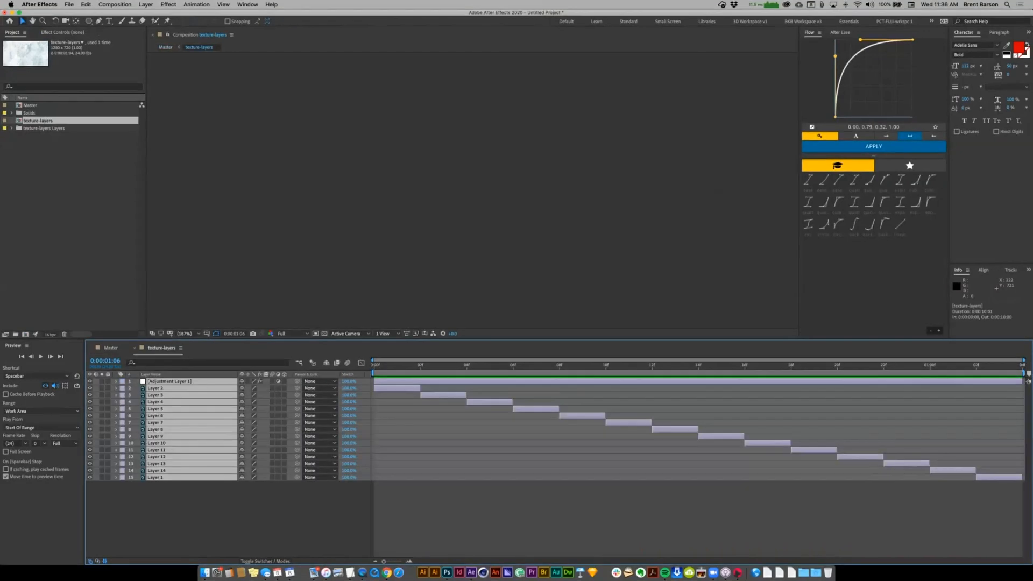
{"action": "key", "text": "super+d"}
{"action": "left_click_drag", "start_coordinate": [401, 395], "coordinate": [841, 395]}
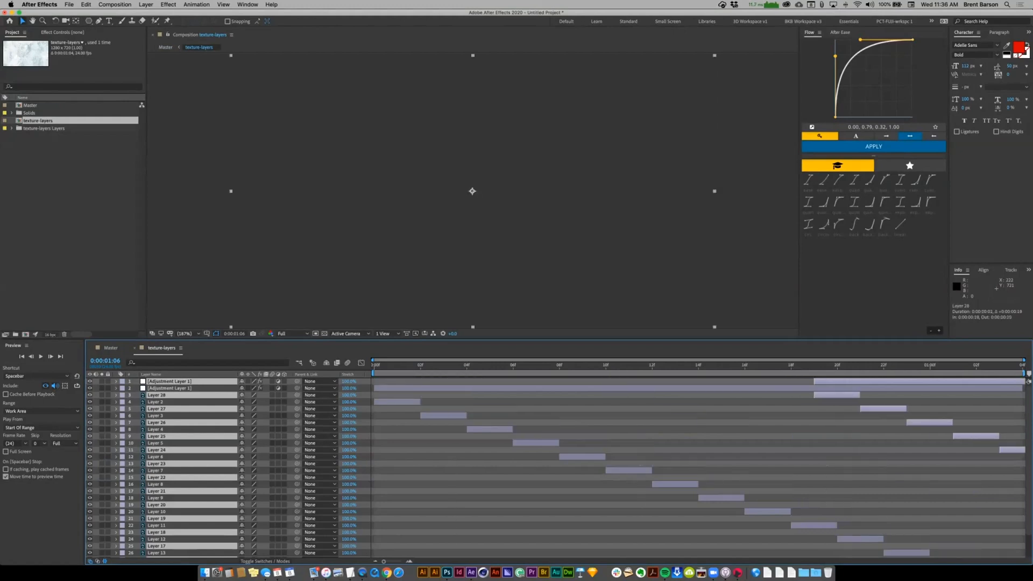
{"action": "key", "text": "Delete"}
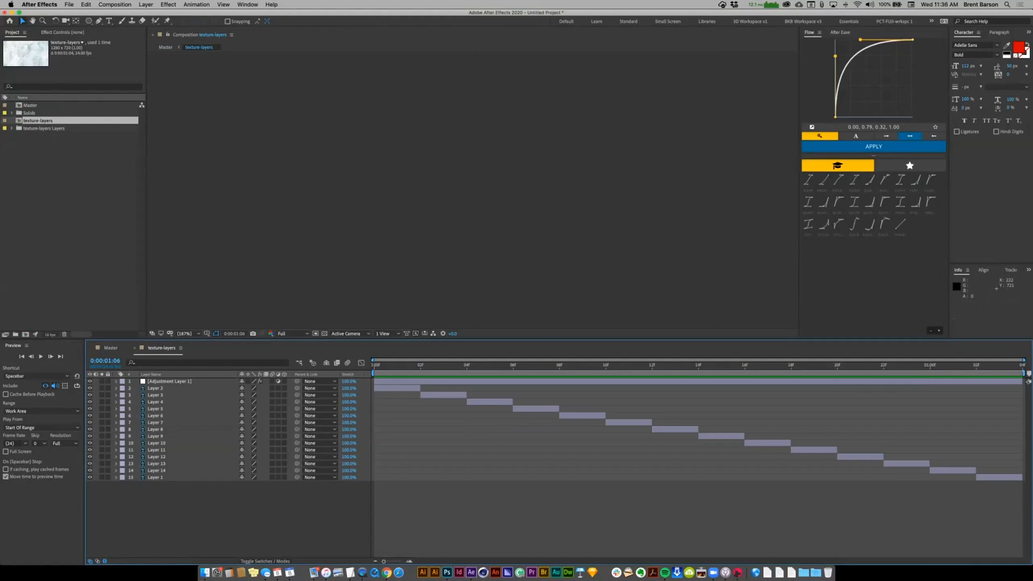
{"action": "key", "text": "super+w"}
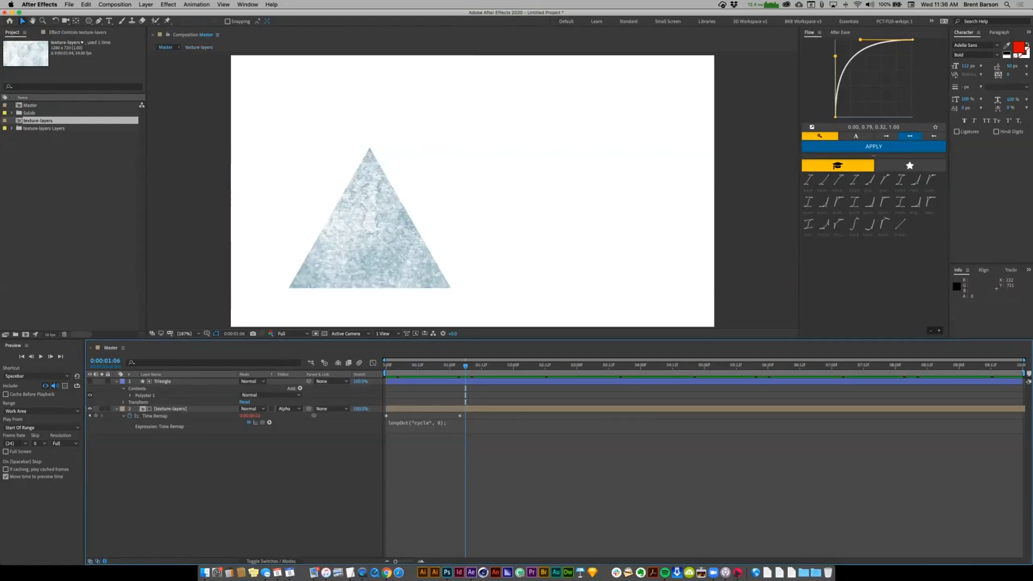
- At the composition's first frame, move the Triangle layer left and slightly down in the frame
{"action": "key", "text": "space"}
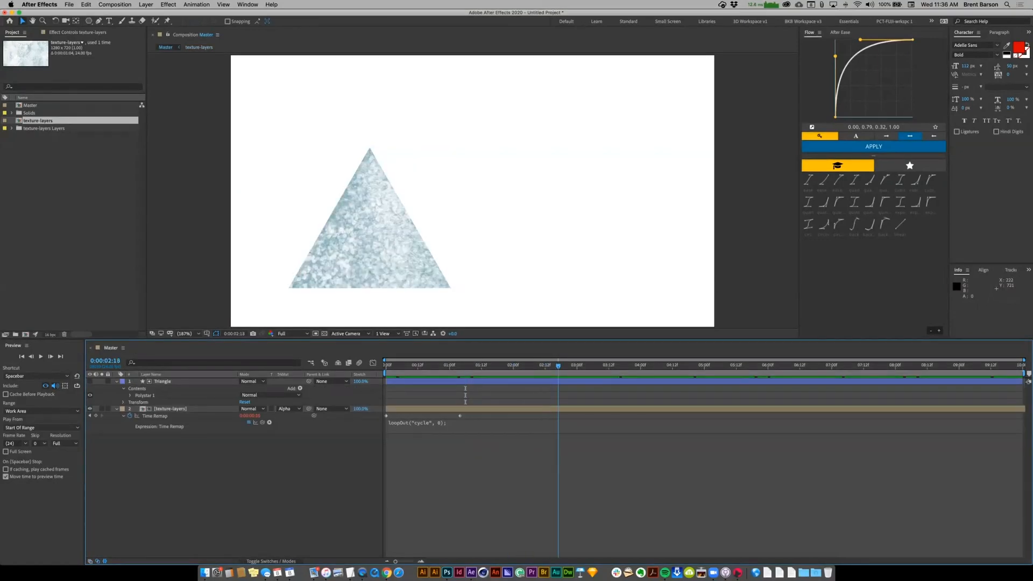
{"action": "key", "text": "Home"}
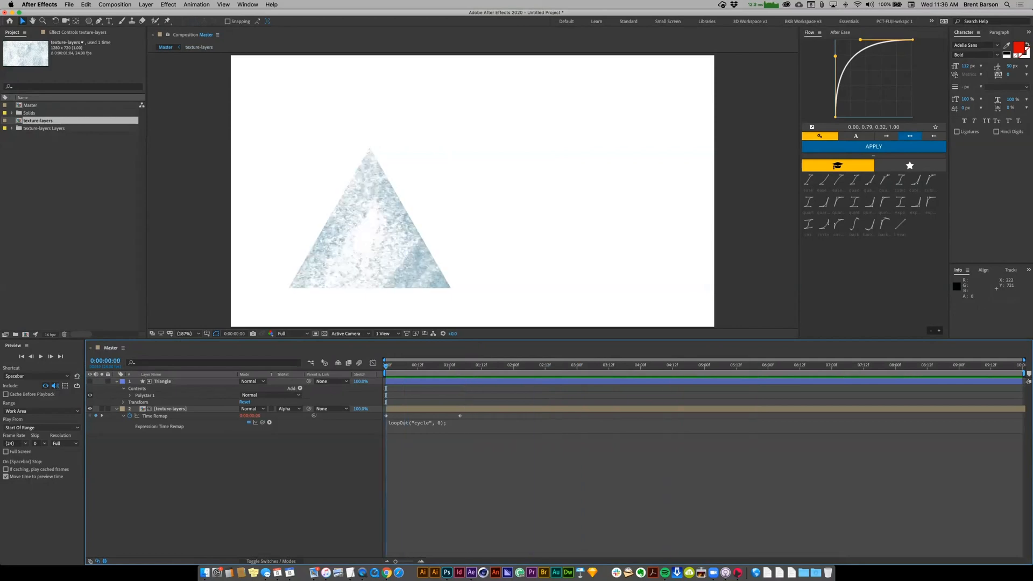
{"action": "left_click", "coordinate": [359, 251]}
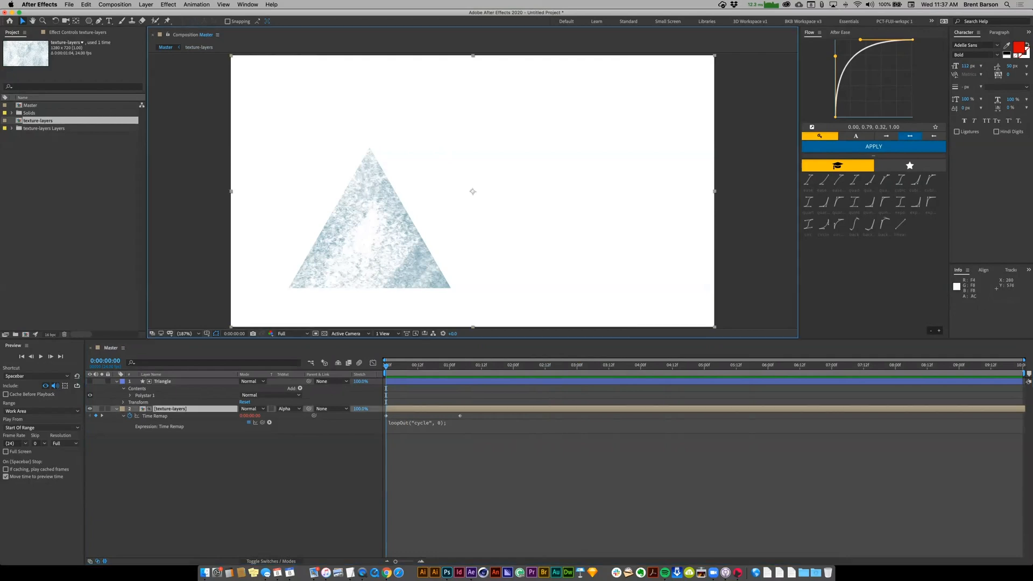
{"action": "left_click", "coordinate": [163, 382]}
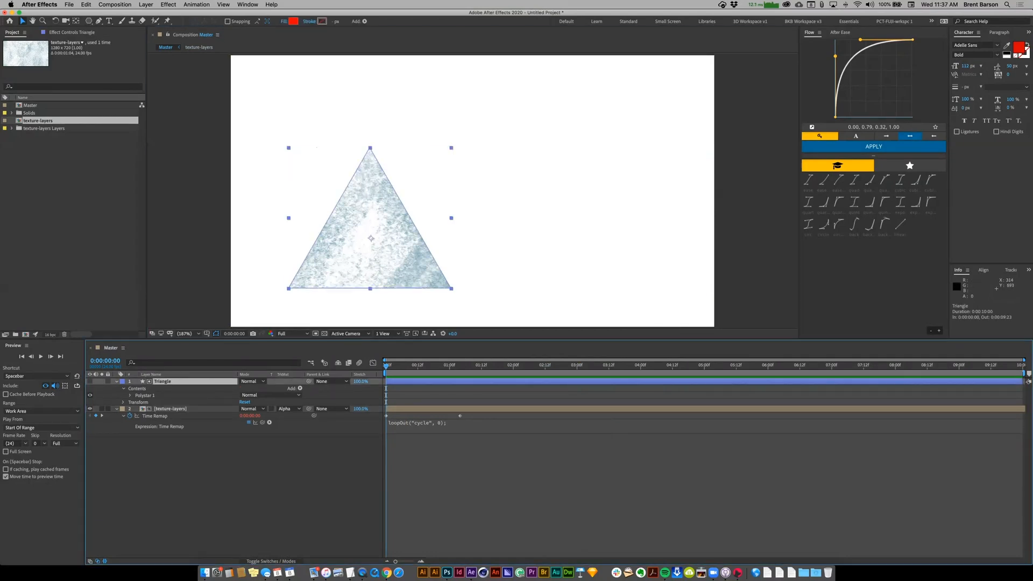
{"action": "left_click_drag", "start_coordinate": [340, 274], "coordinate": [291, 280]}
- Add Position and Rotation keyframes to the Triangle layer at the first frame
{"action": "left_click", "coordinate": [183, 382]}
{"action": "key", "text": "alt+p"}
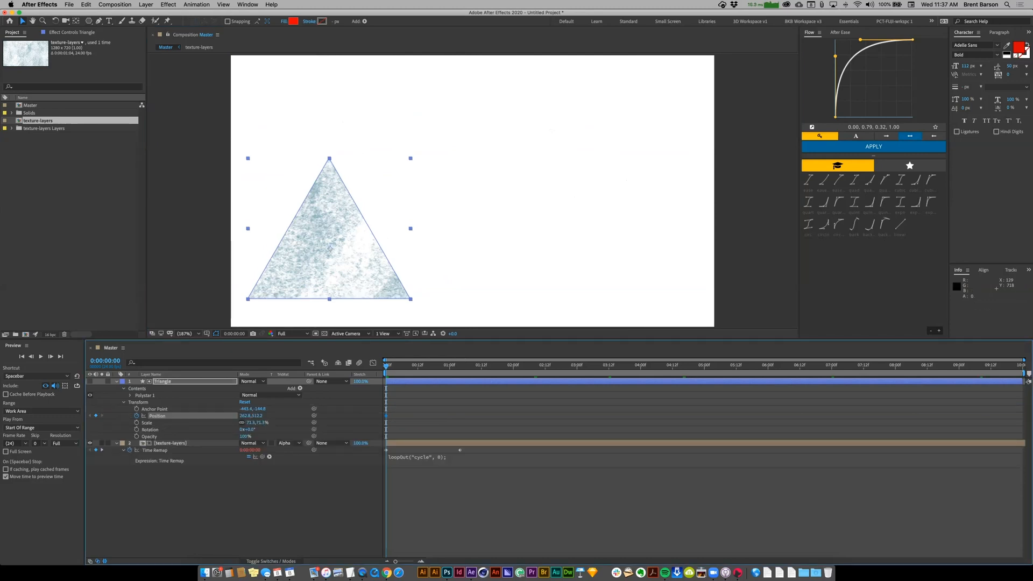
{"action": "key", "text": "alt+shift+r"}
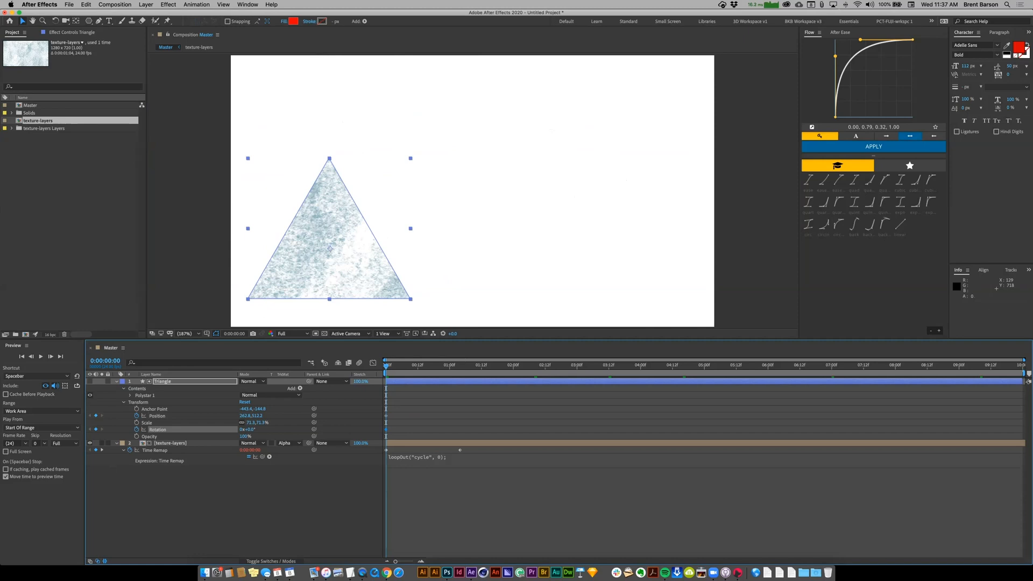
- At 0:00:00:20, set the Triangle's rotation to 120° and move it about 341 px right and 32 px down
{"action": "key", "text": "space"}
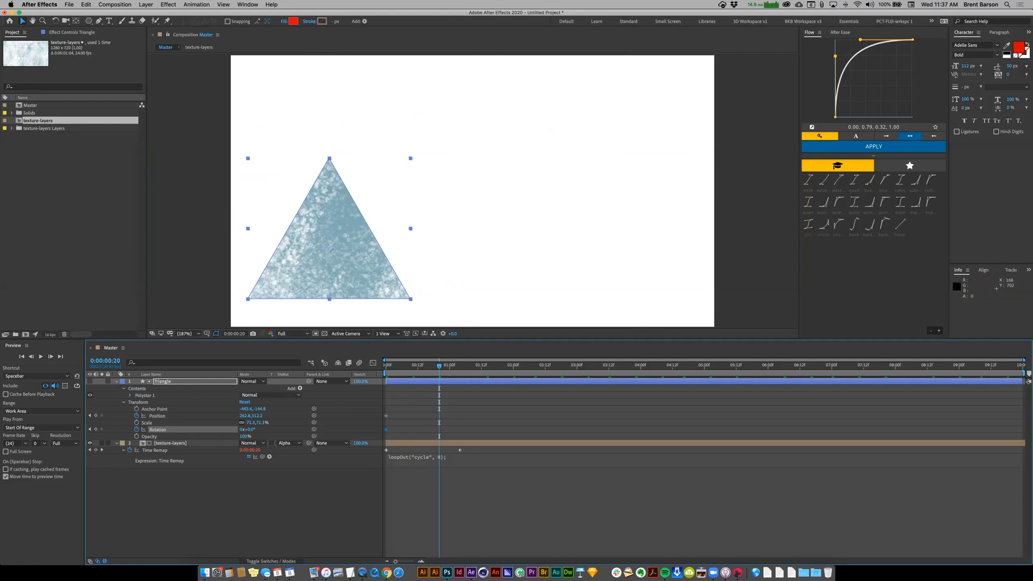
{"action": "left_click", "coordinate": [251, 429]}
{"action": "type", "text": "120"}
{"action": "key", "text": "Return"}
{"action": "left_click_drag", "start_coordinate": [330, 249], "coordinate": [459, 261]}
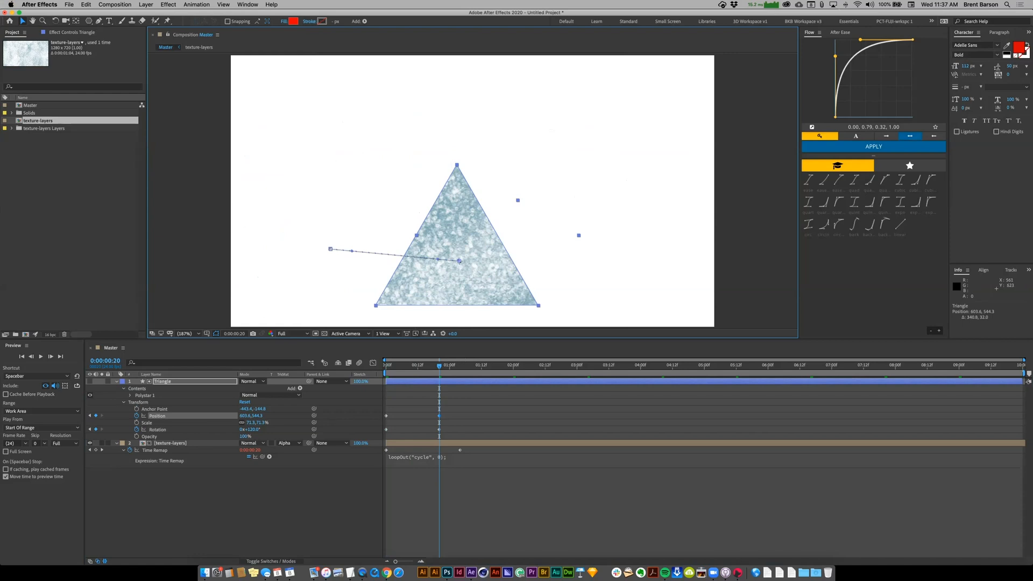
{"action": "key", "text": "space"}
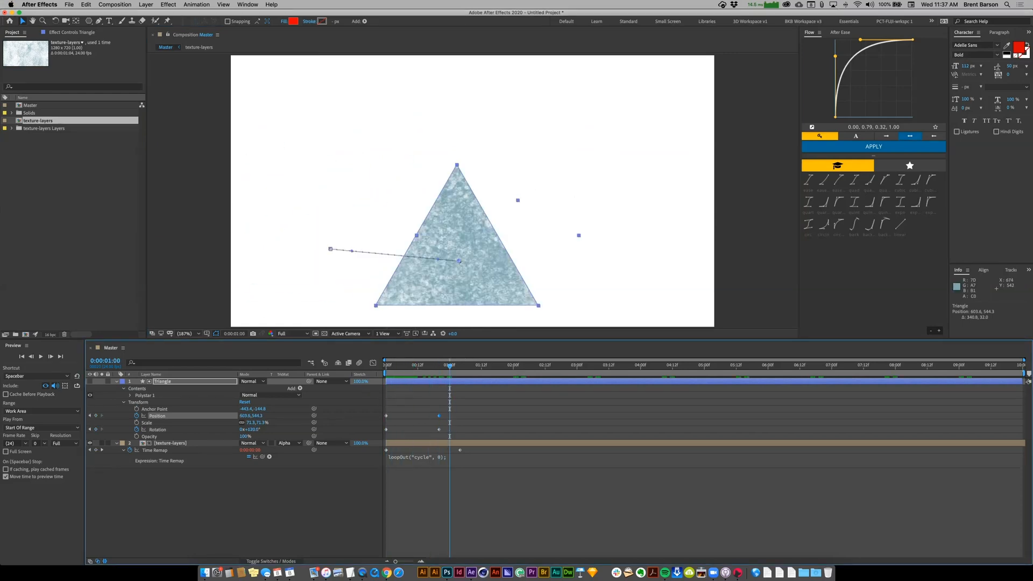
- At 0:00:00:20, raise the Triangle about 33 px so its motion path is level, and preview the move
{"action": "left_click_drag", "start_coordinate": [460, 261], "coordinate": [460, 255]}
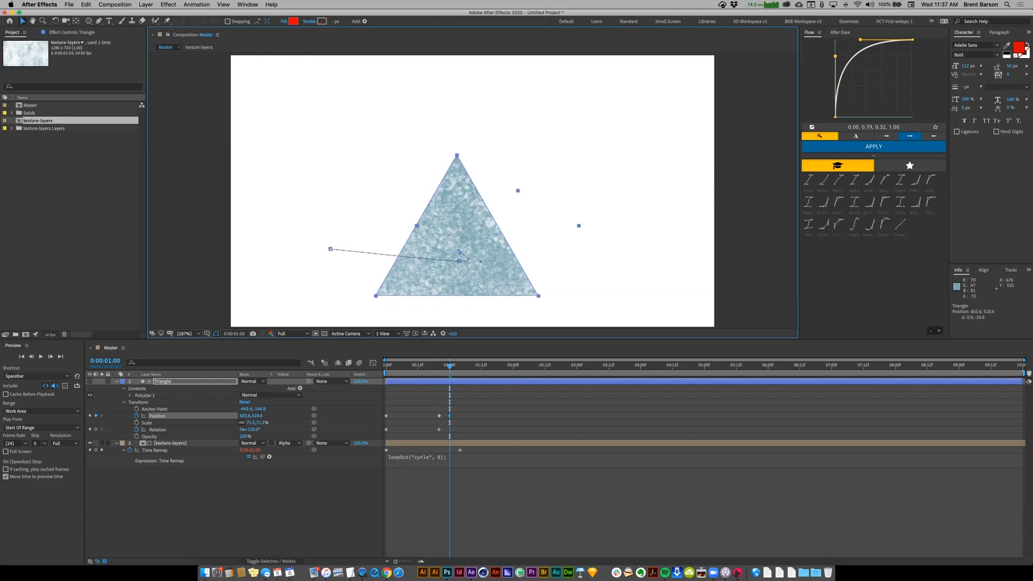
{"action": "key", "text": "super+z"}
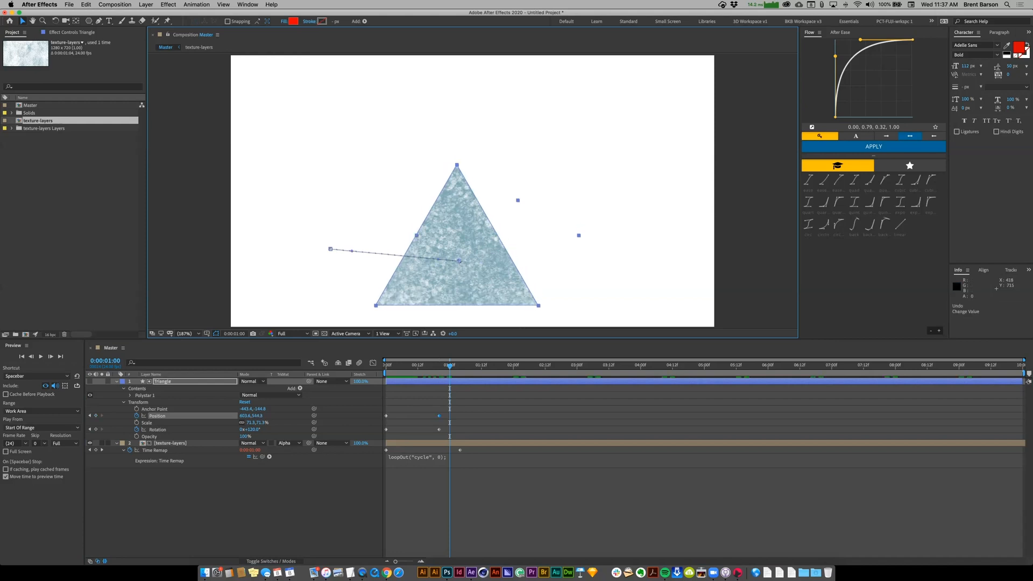
{"action": "left_click", "coordinate": [90, 415]}
{"action": "left_click_drag", "start_coordinate": [451, 265], "coordinate": [452, 252]}
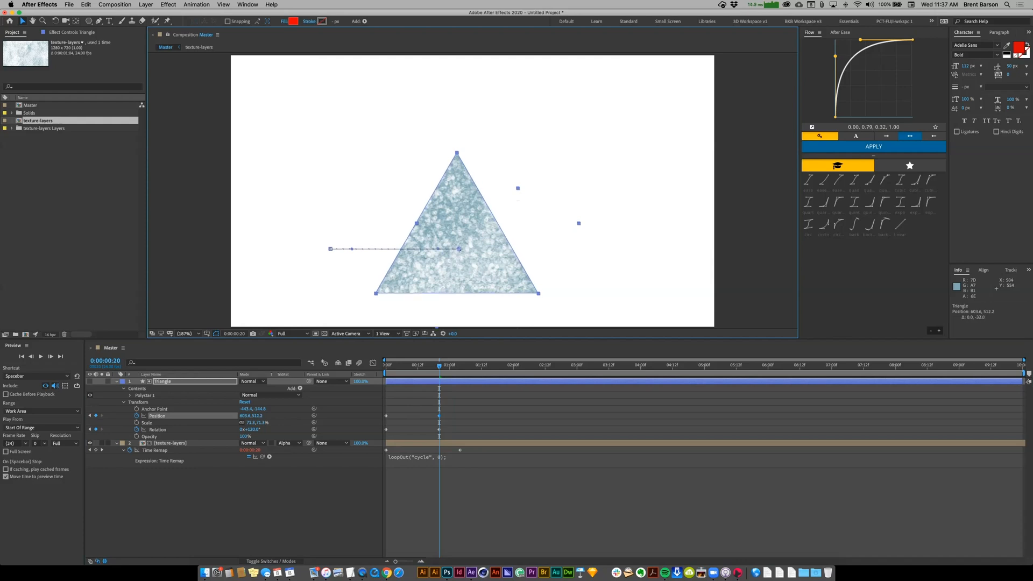
{"action": "key", "text": "space"}
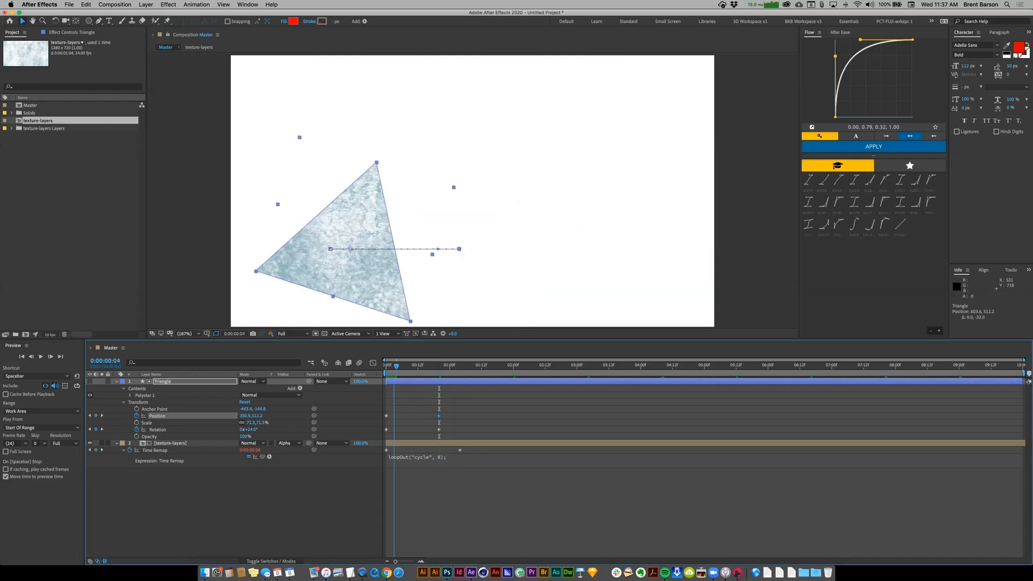
{"action": "key", "text": "space"}
{"action": "key", "text": "space"}
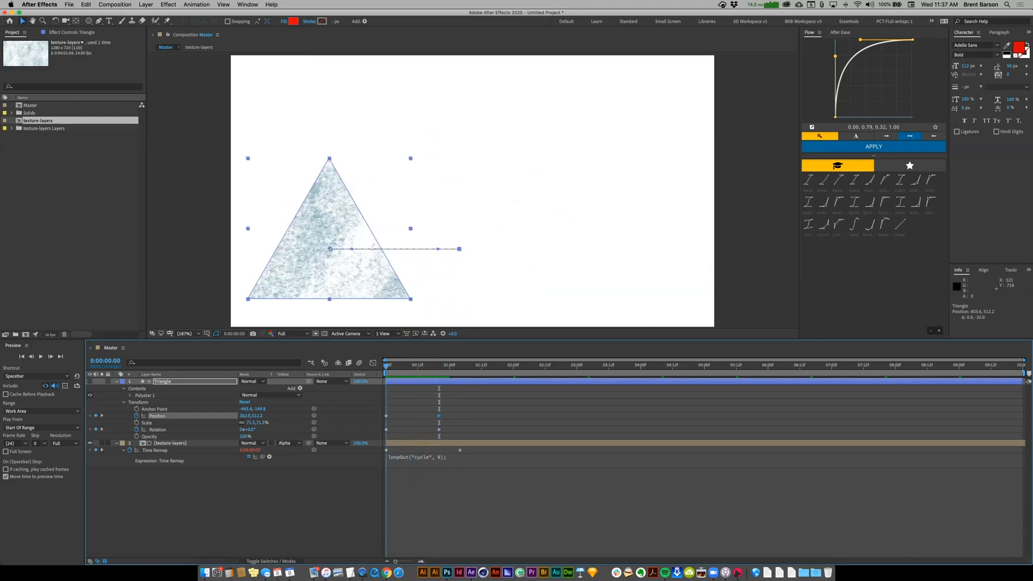
- At 0:00:01:16, move the Triangle about 343 px right, set its rotation to 240°, and preview the tumble
{"action": "key", "text": "Page_Up"}
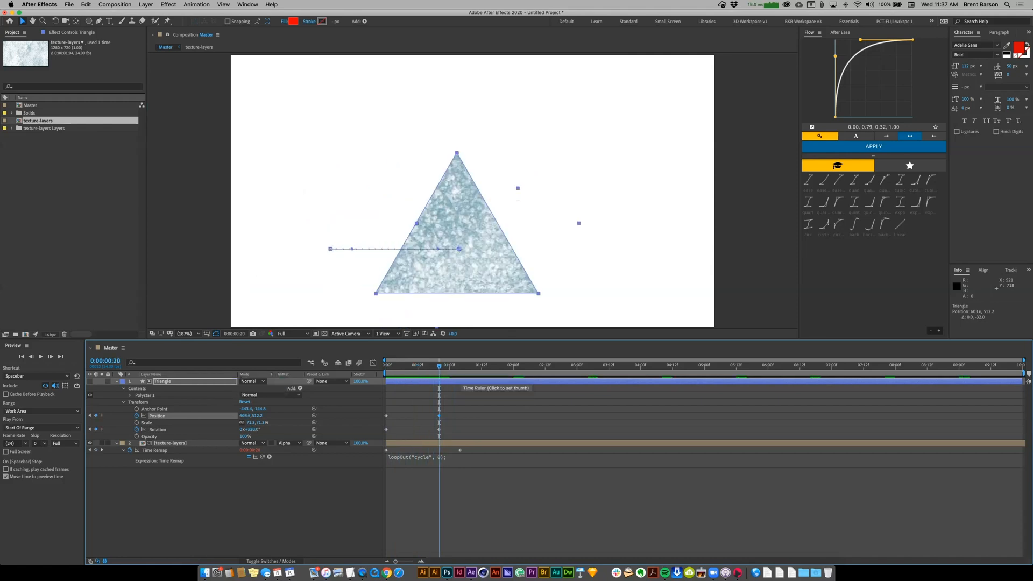
{"action": "key", "text": "shift+Page_Down"}
{"action": "key", "text": "shift+Page_Down"}
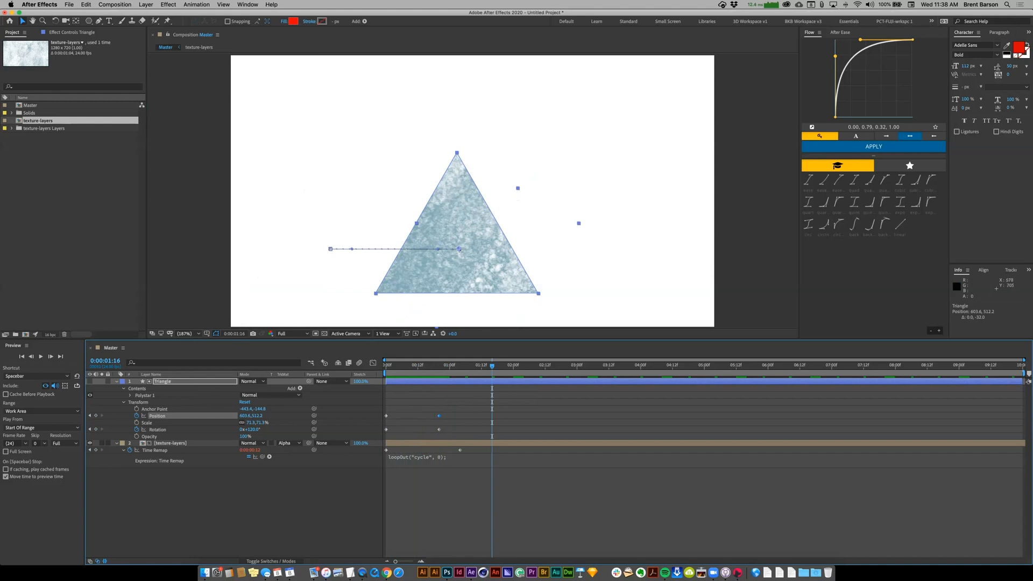
{"action": "left_click_drag", "start_coordinate": [459, 249], "coordinate": [589, 249]}
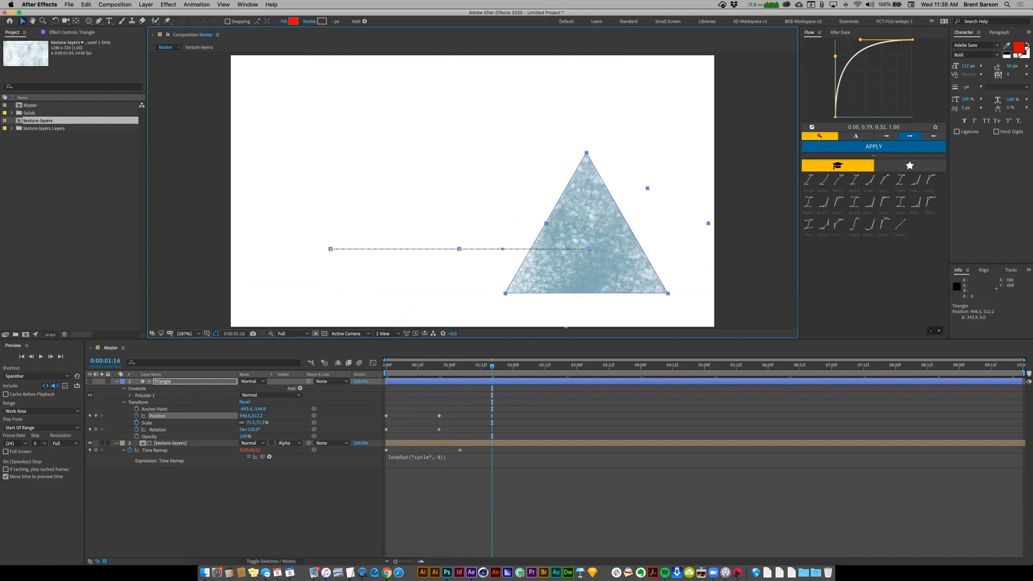
{"action": "left_click", "coordinate": [252, 429]}
{"action": "type", "text": "240"}
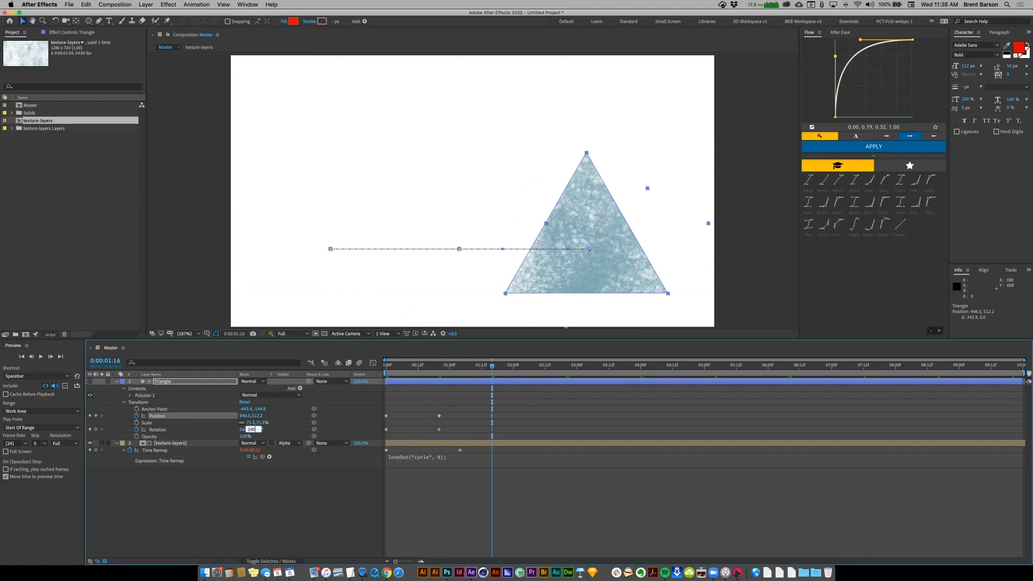
{"action": "key", "text": "Return"}
{"action": "key", "text": "space"}
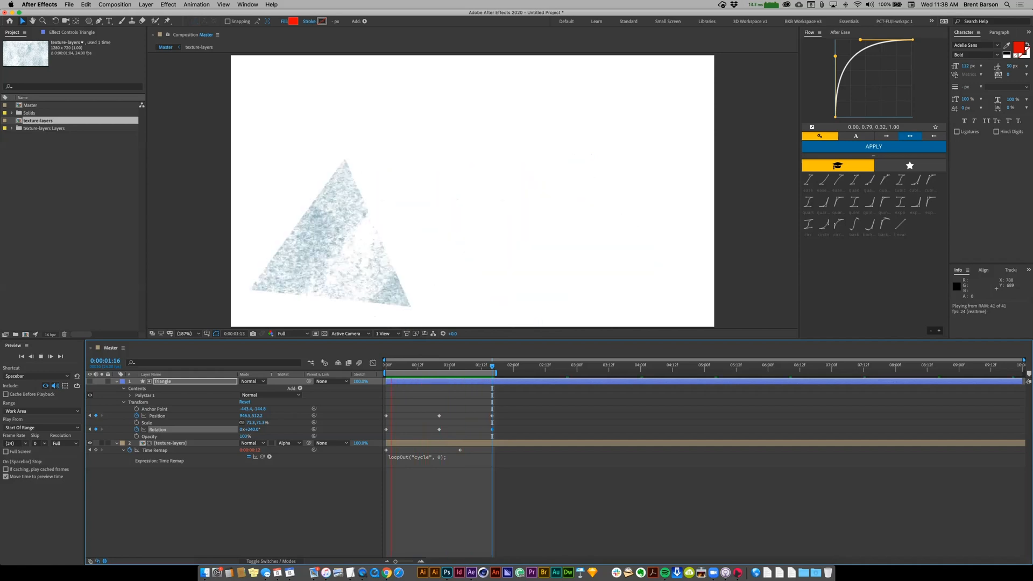
{"action": "key", "text": "space"}
- Copy the Triangle's 0:00:00:20 Position and Rotation keyframes to 0:00:01:06, and shift its final pair to 0:00:02:05
{"action": "left_click_drag", "start_coordinate": [446, 407], "coordinate": [437, 437]}
{"action": "left_click", "coordinate": [439, 430]}
{"action": "key", "text": "super+c"}
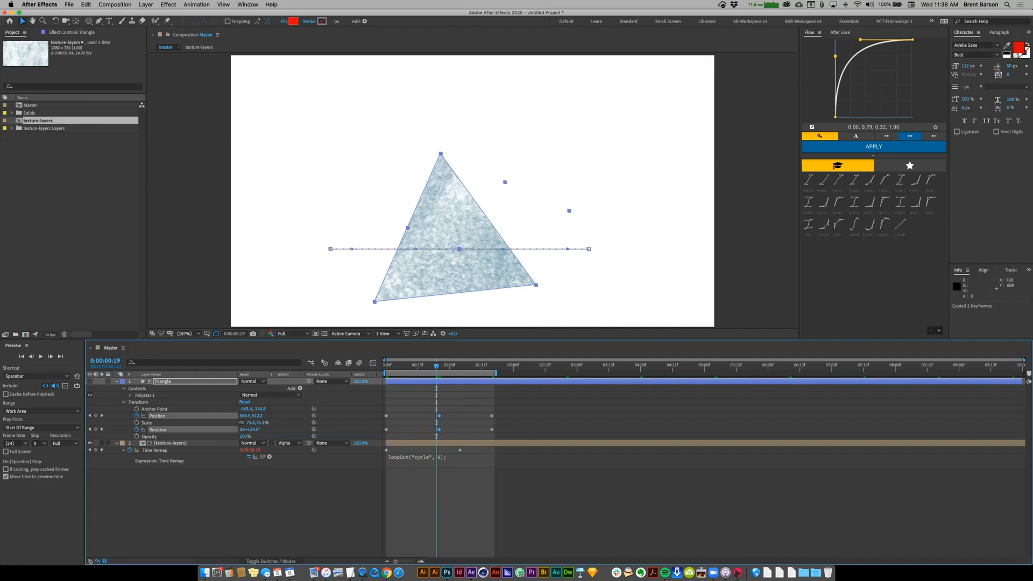
{"action": "key", "text": "Page_Down"}
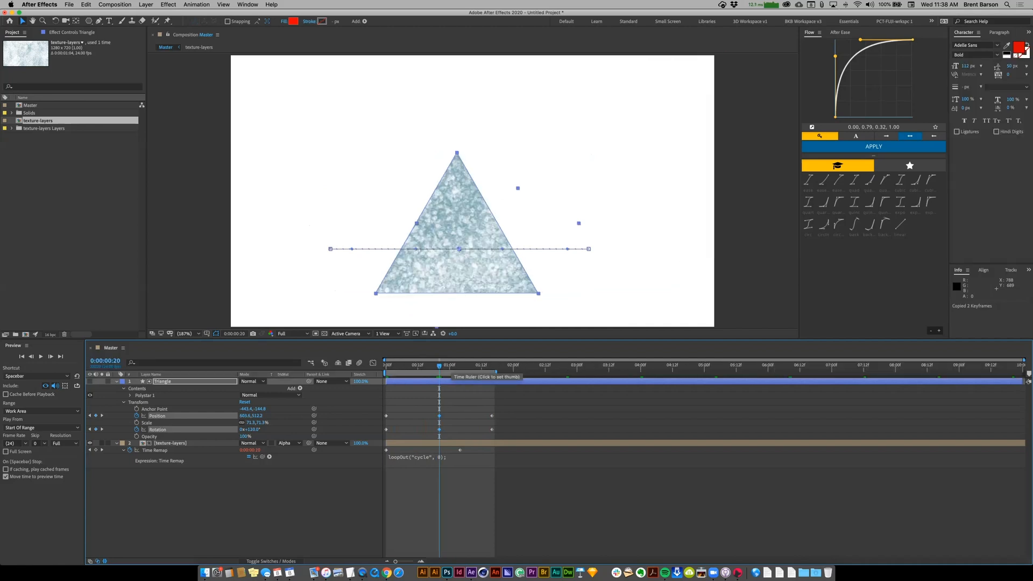
{"action": "key", "text": "shift+Page_Down"}
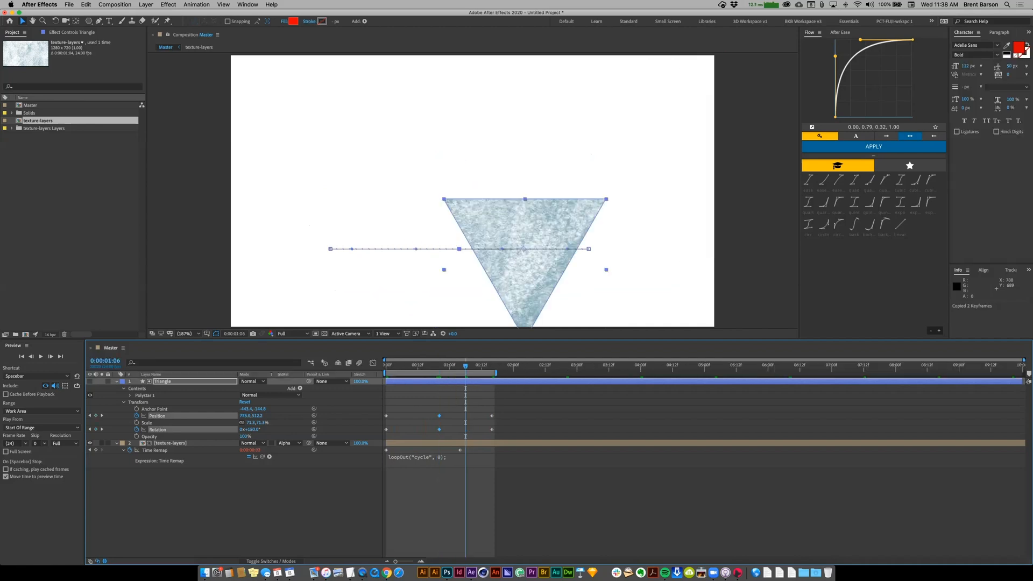
{"action": "key", "text": "cmd+v"}
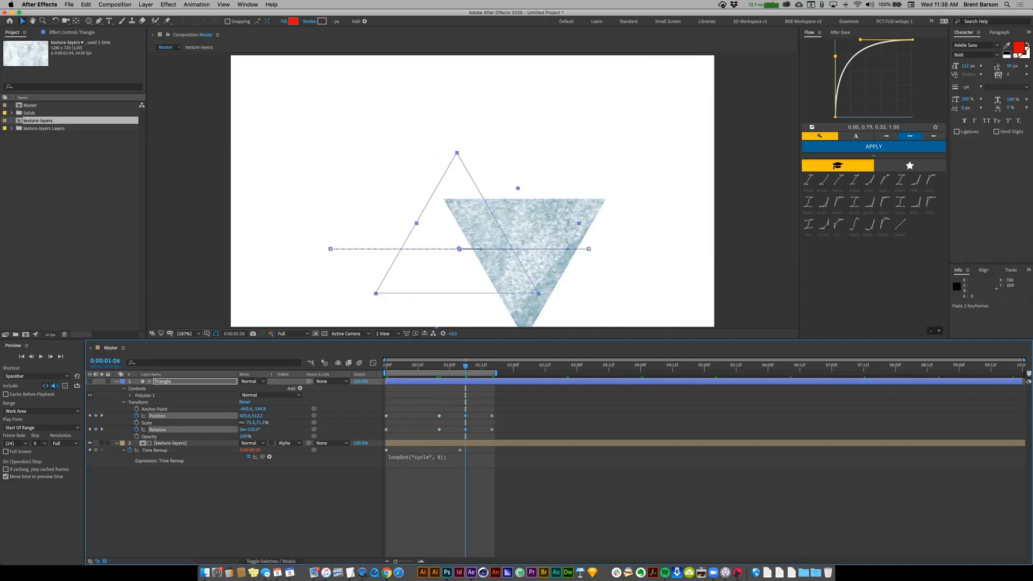
{"action": "left_click_drag", "start_coordinate": [482, 405], "coordinate": [526, 429]}
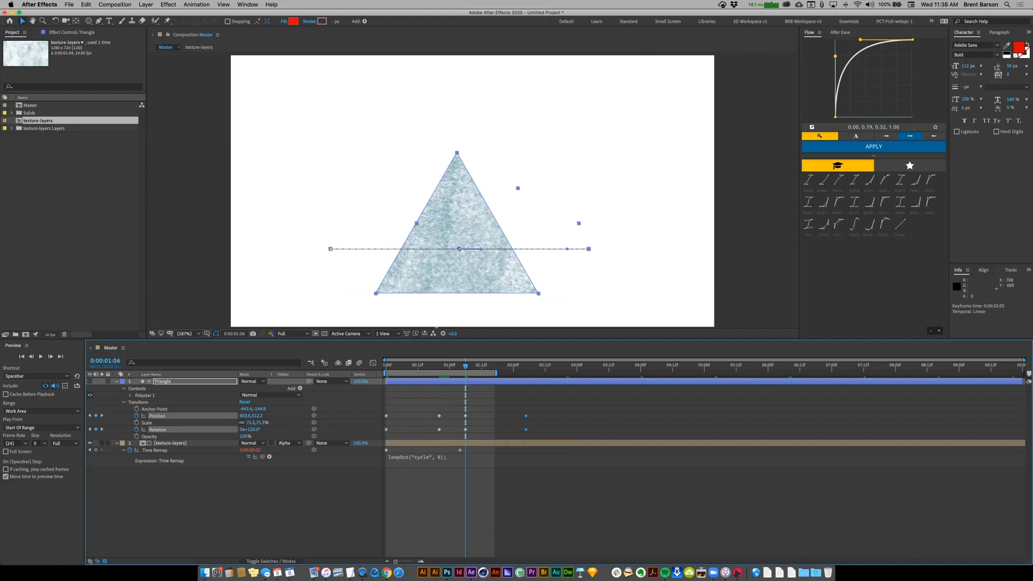
- End the work area at 0:00:02:05 and preview the two-part tumble with its pause
{"action": "key", "text": "space"}
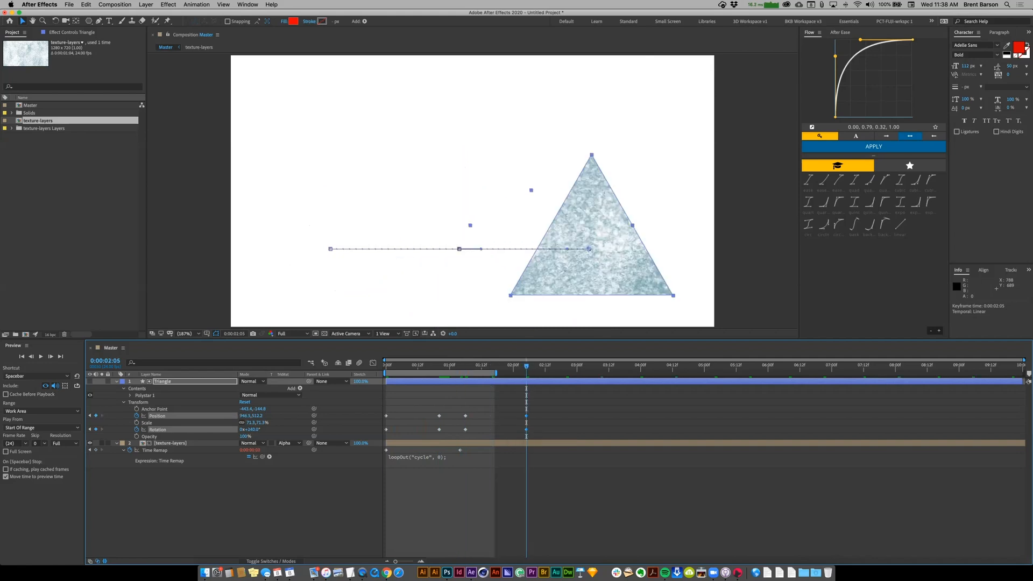
{"action": "key", "text": "n"}
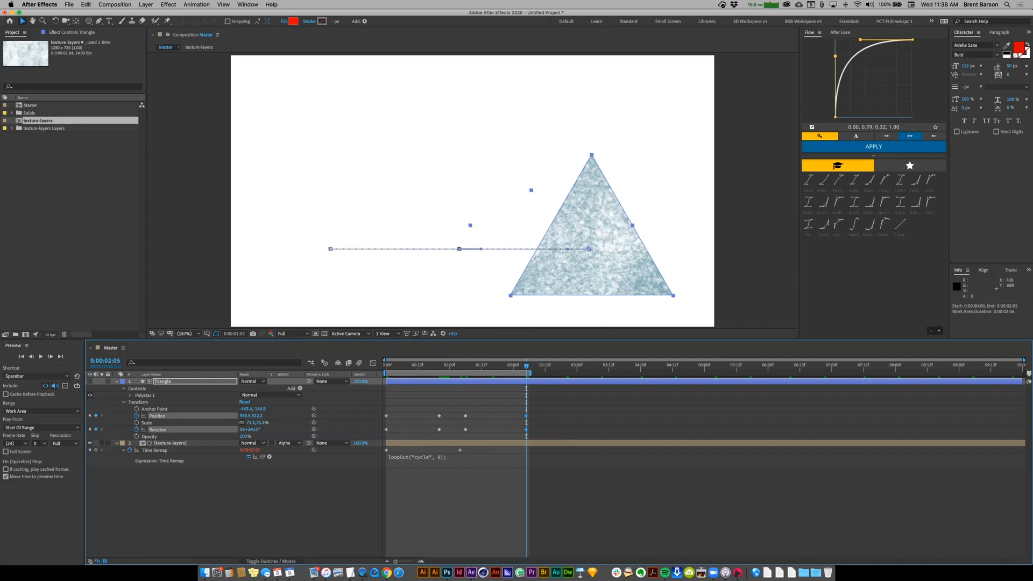
{"action": "key", "text": "space"}
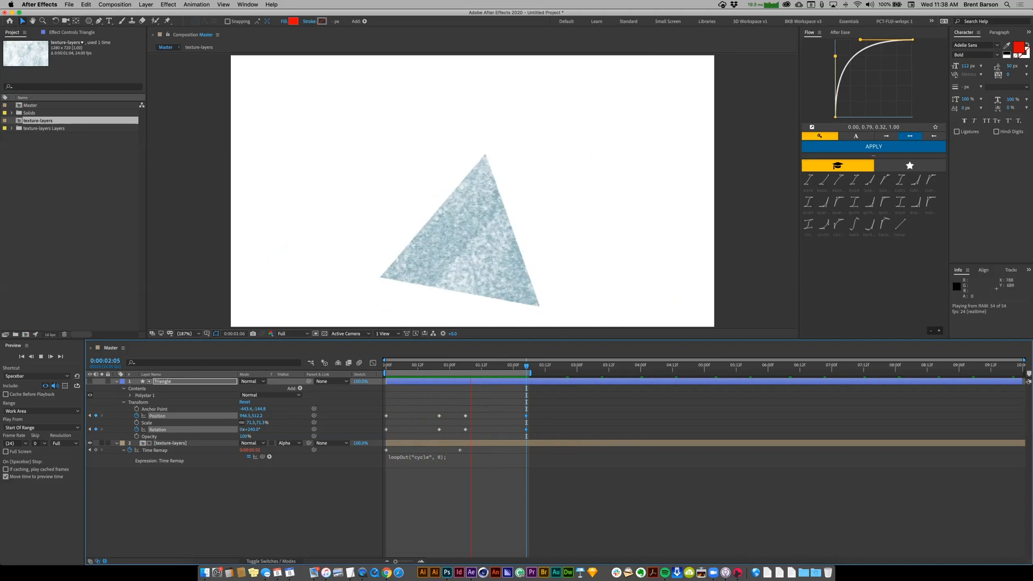
{"action": "key", "text": "space"}
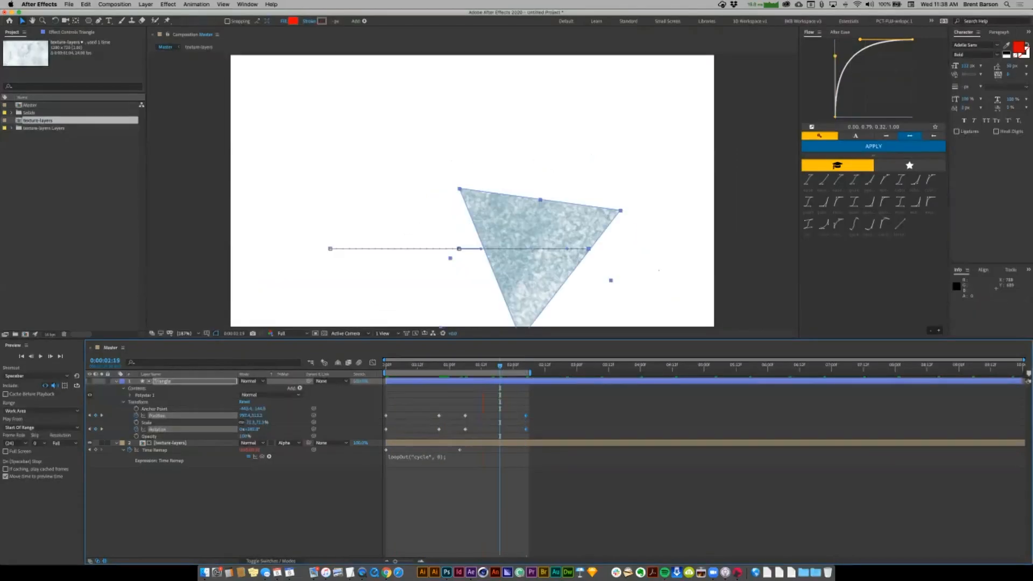
{"action": "key", "text": "space"}
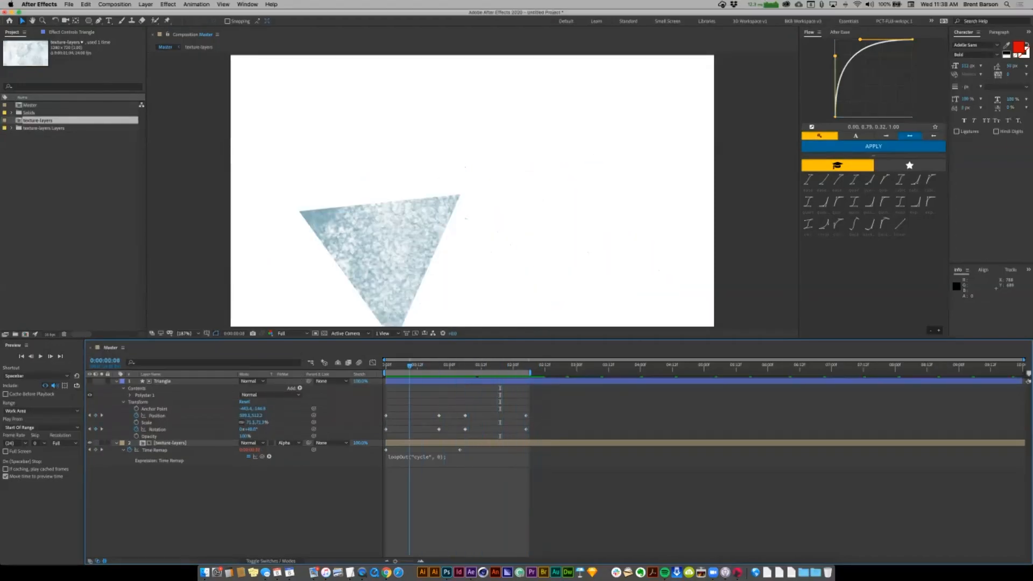
{"action": "key", "text": "space"}
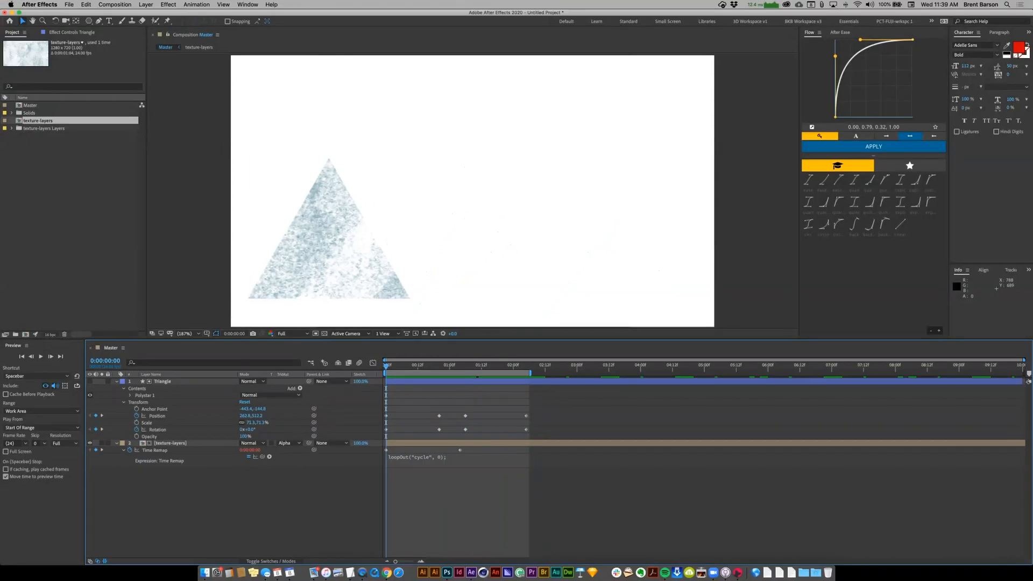
- Parent the texture-layers layer to the Triangle layer and preview the texture moving with the shape
{"action": "left_click_drag", "start_coordinate": [309, 442], "coordinate": [147, 381]}
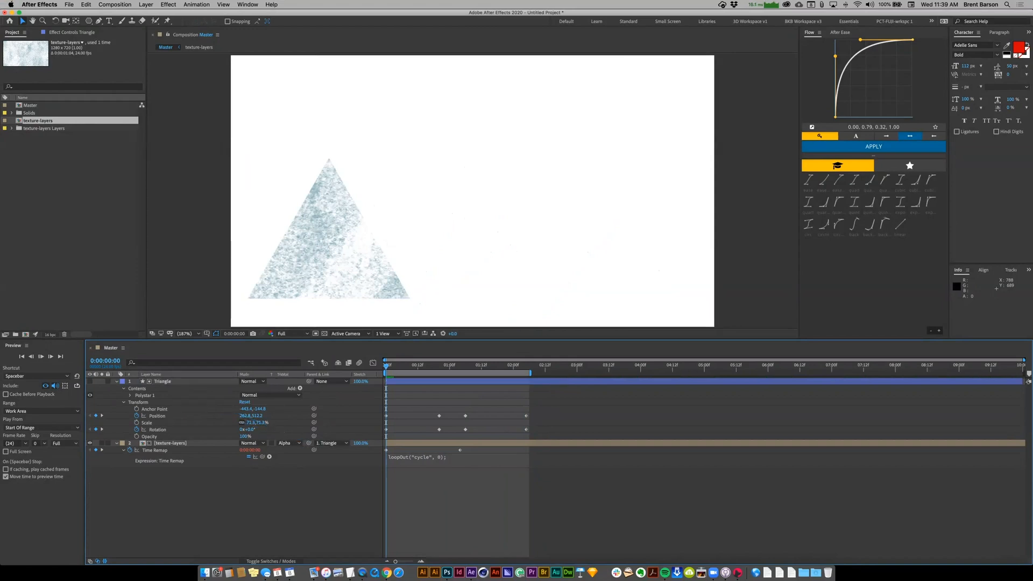
{"action": "key", "text": "space"}
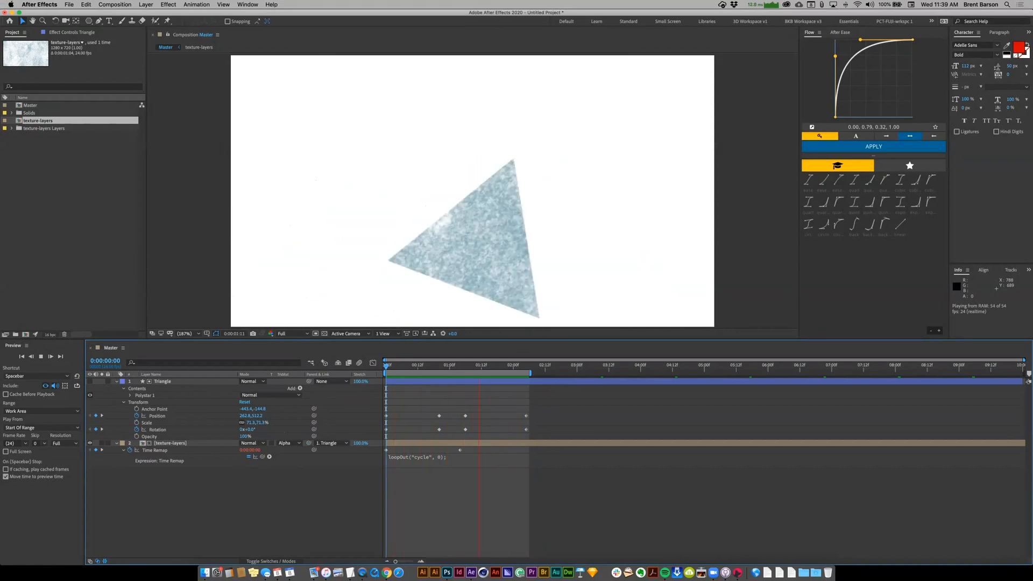
{"action": "key", "text": "space"}
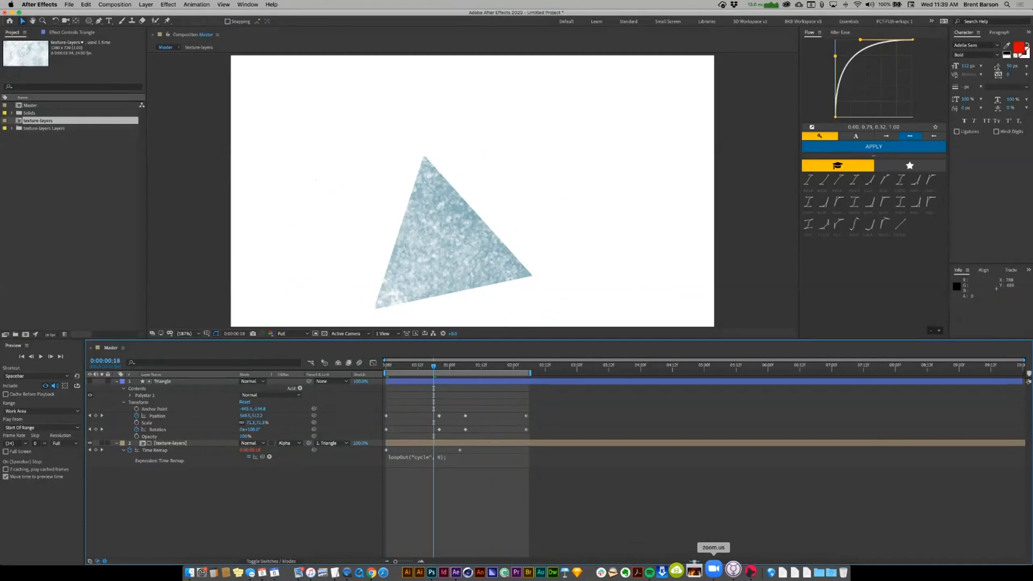
{"action": "left_click", "coordinate": [713, 571]}
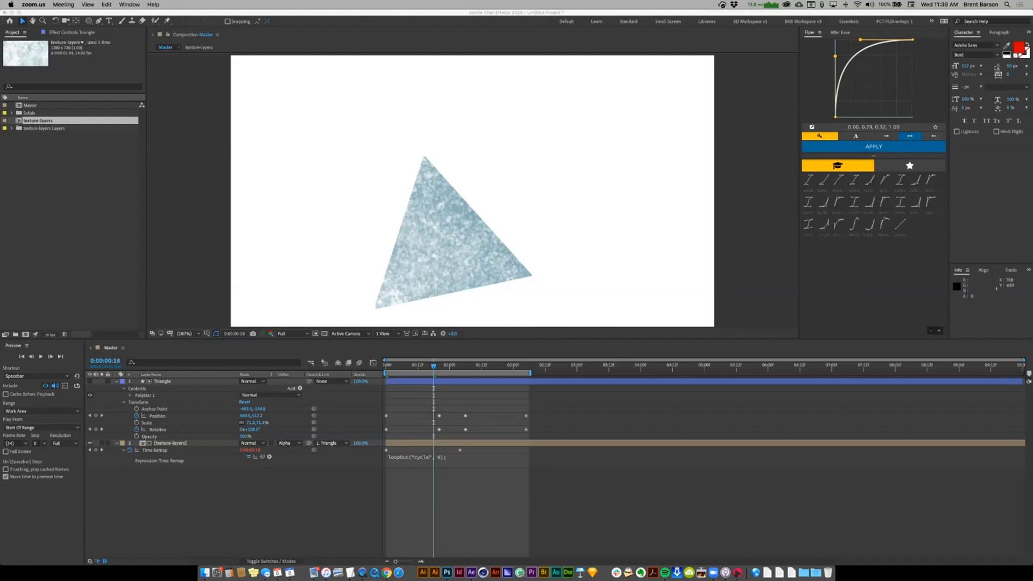
{"action": "key", "text": "super+Tab"}
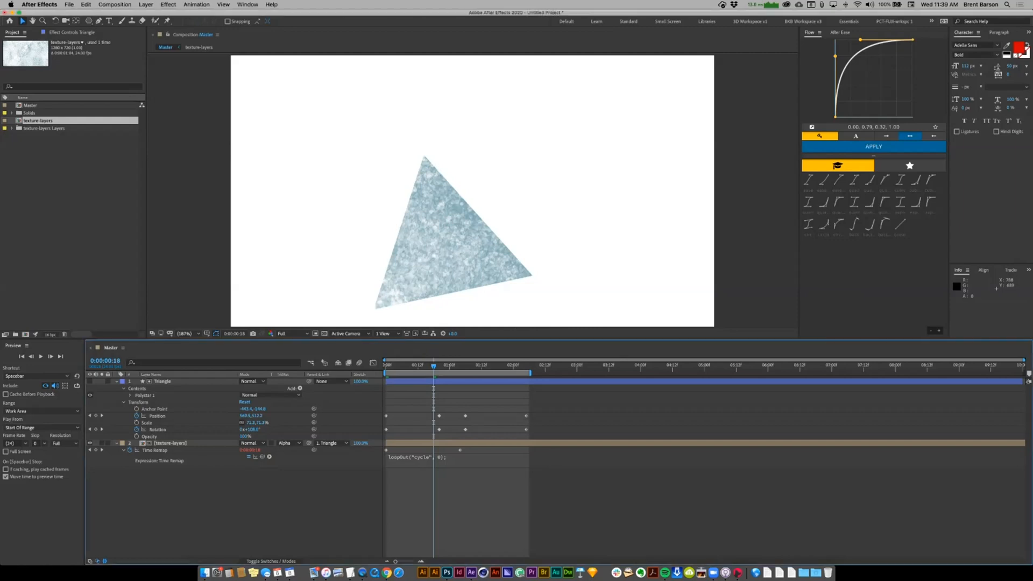
{"action": "key", "text": "space"}
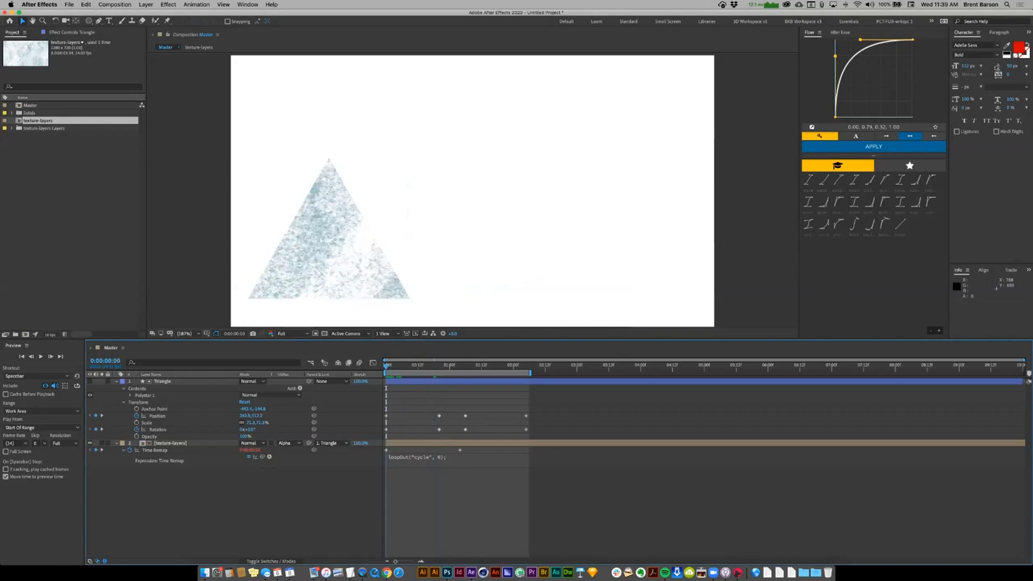
- Add another texture-layers composition to Master as the bottommost background layer, starting at the first frame, and preview it
{"action": "left_click", "coordinate": [171, 443]}
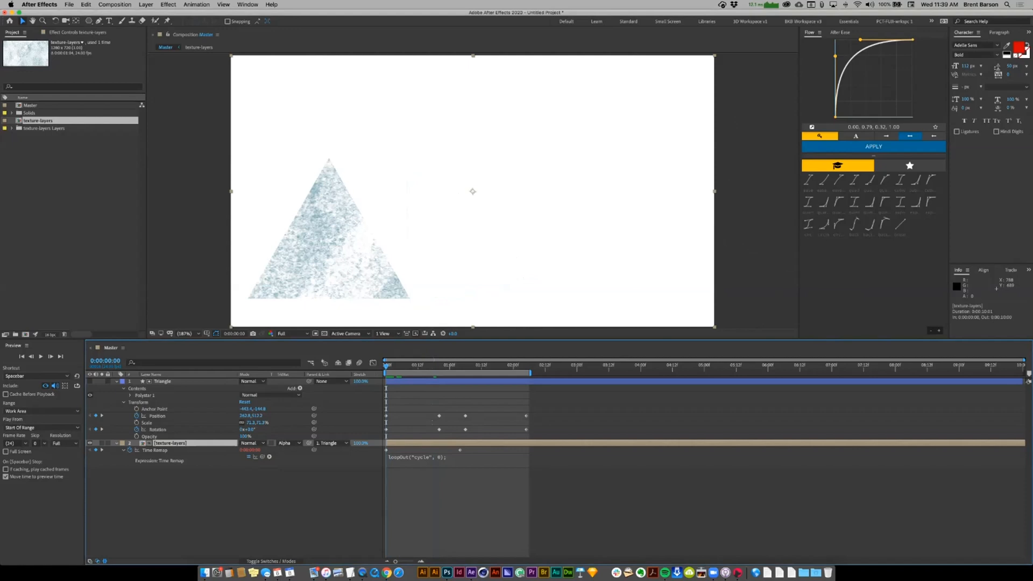
{"action": "left_click_drag", "start_coordinate": [38, 121], "coordinate": [467, 191]}
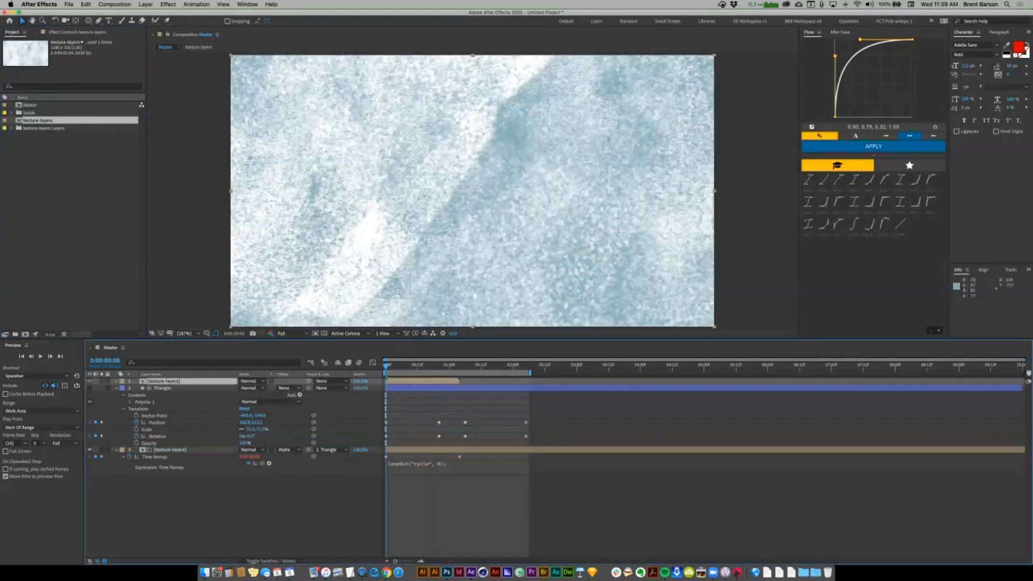
{"action": "key", "text": "super+shift+bracketleft"}
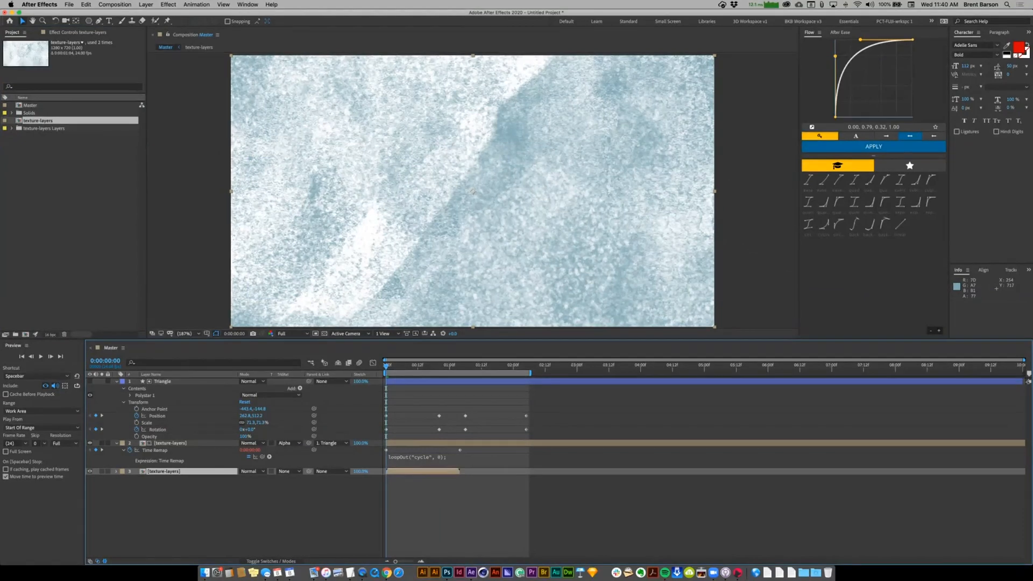
{"action": "key", "text": "space"}
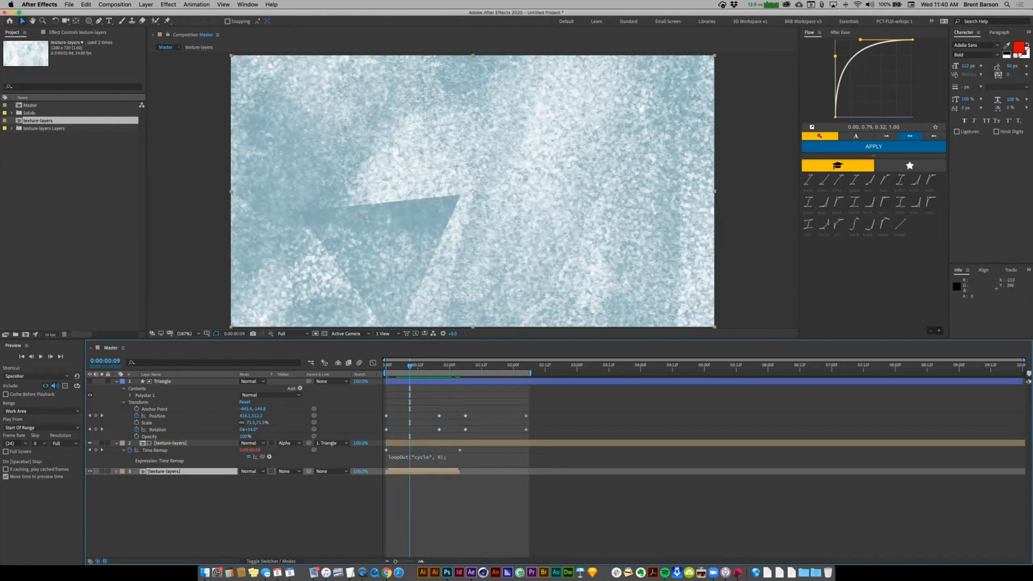
- Duplicate the texture-layers composition in the project and rename the copy "texture-layers grey"
{"action": "left_click", "coordinate": [38, 121]}
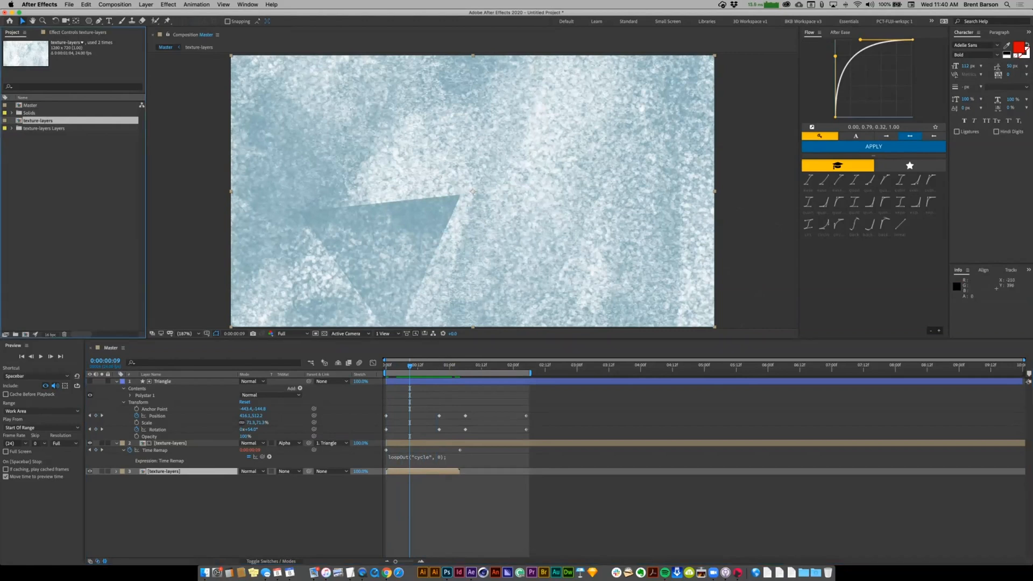
{"action": "key", "text": "super+d"}
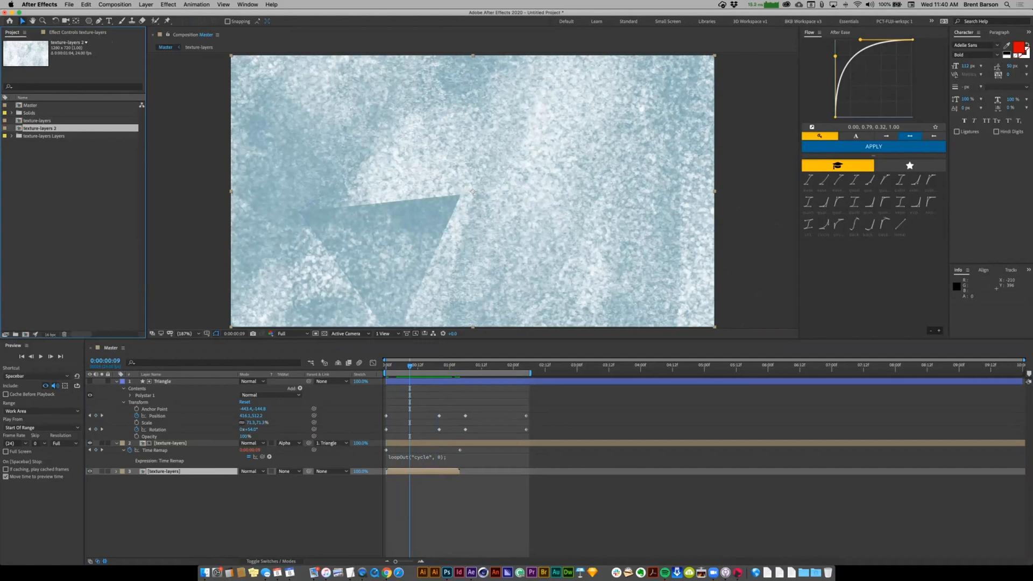
{"action": "key", "text": "Return"}
{"action": "key", "text": "Right"}
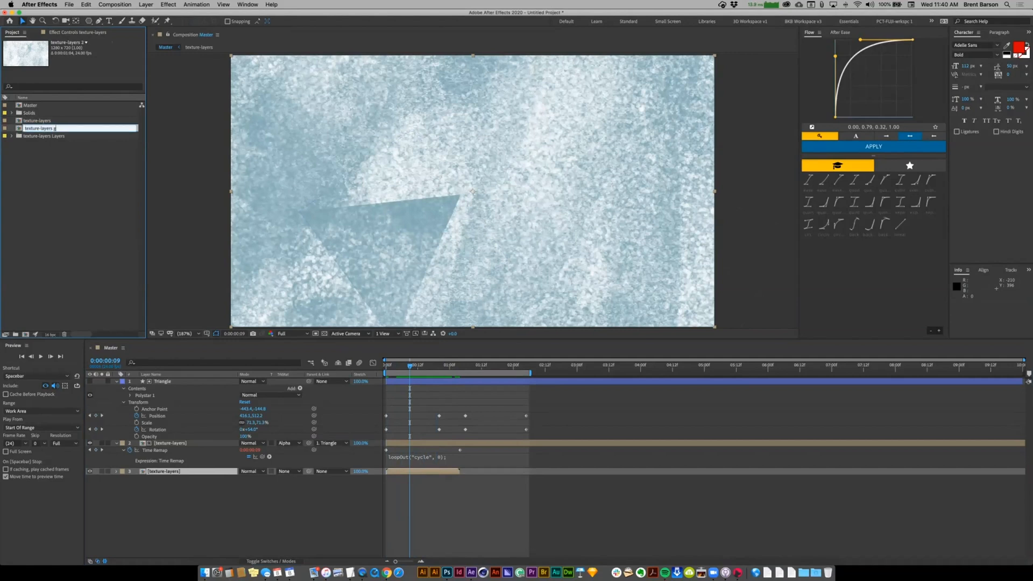
{"action": "type", "text": "grey"}
{"action": "key", "text": "Return"}
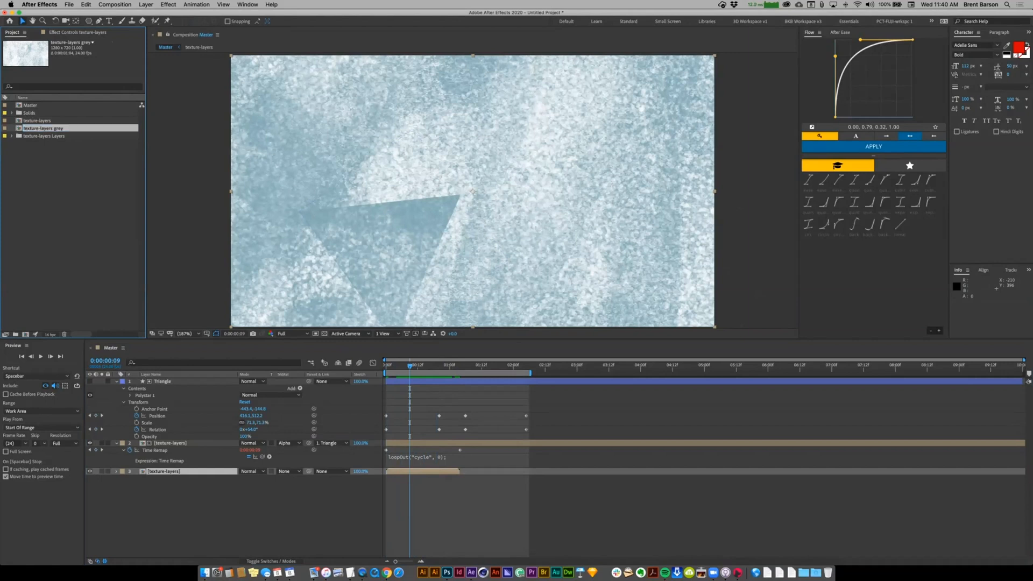
- In the texture-layers grey composition, delete the adjustment layer's Hue/Saturation effect and raise its Levels output black to a very light grey
{"action": "double_click", "coordinate": [43, 129]}
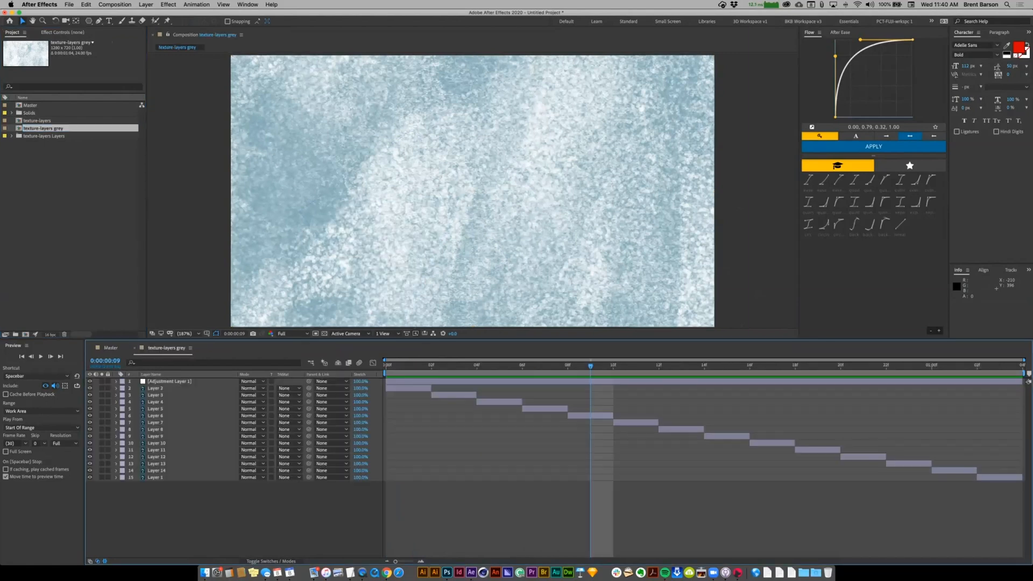
{"action": "left_click", "coordinate": [170, 381]}
{"action": "key", "text": "e"}
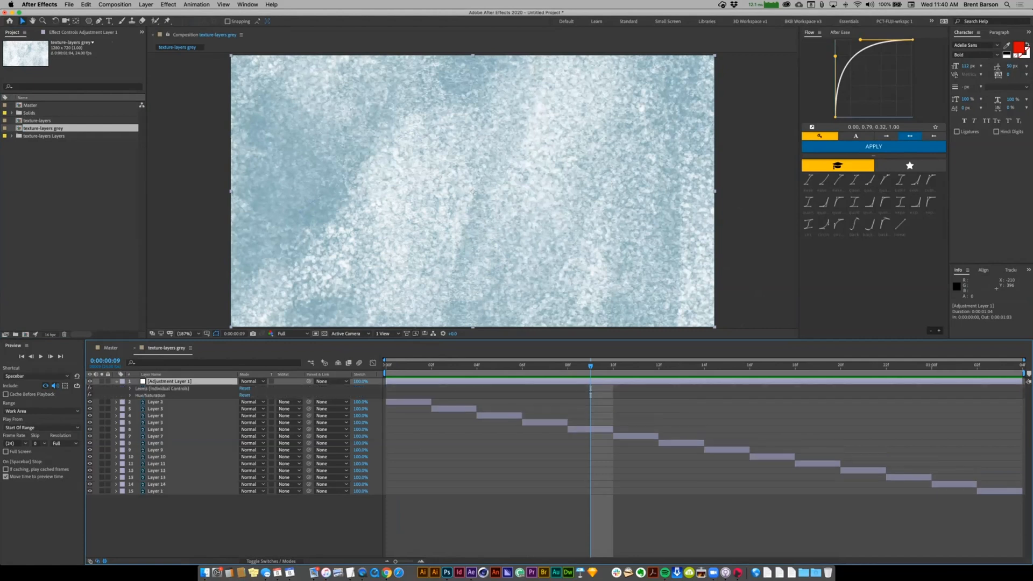
{"action": "left_click", "coordinate": [150, 396]}
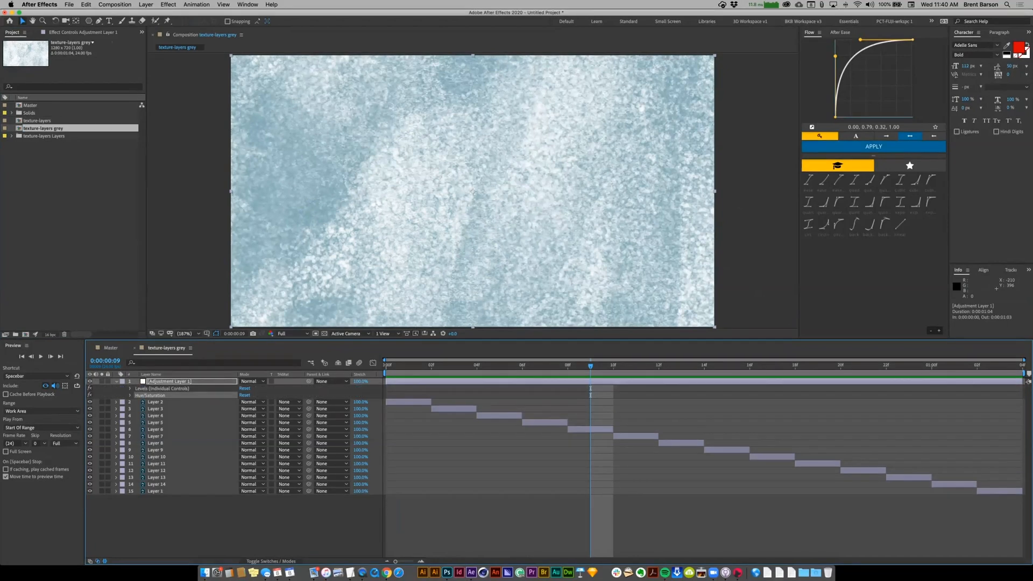
{"action": "key", "text": "Delete"}
{"action": "double_click", "coordinate": [162, 389]}
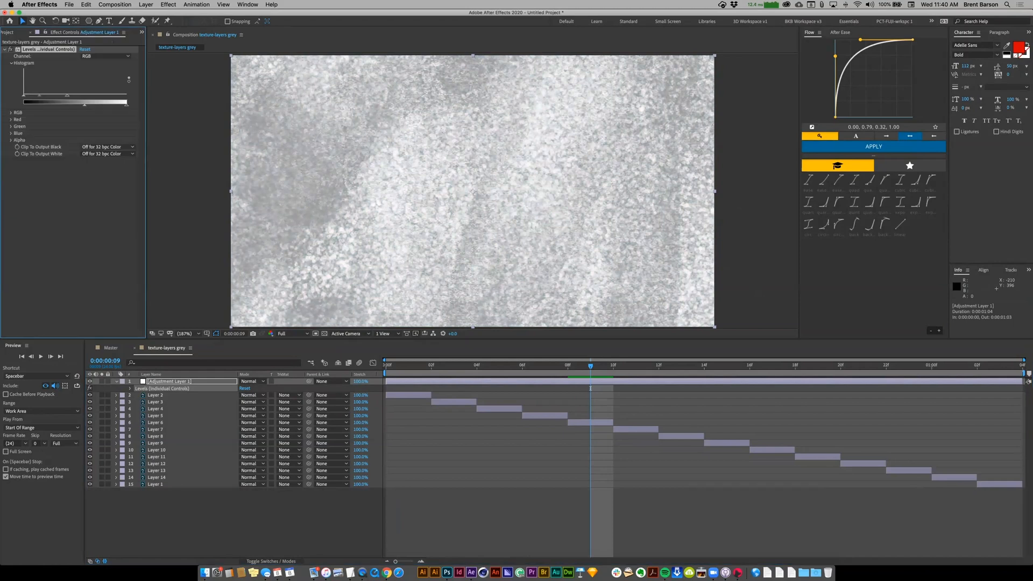
{"action": "left_click_drag", "start_coordinate": [84, 105], "coordinate": [111, 105]}
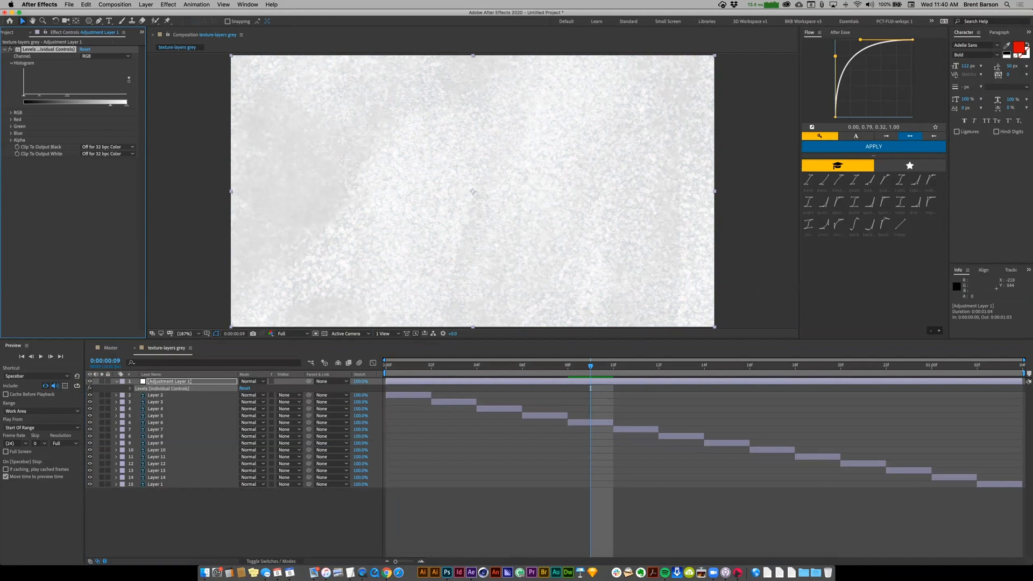
- Replace the bottommost texture-layers background layer in Master with the texture-layers grey composition
{"action": "left_click", "coordinate": [110, 349]}
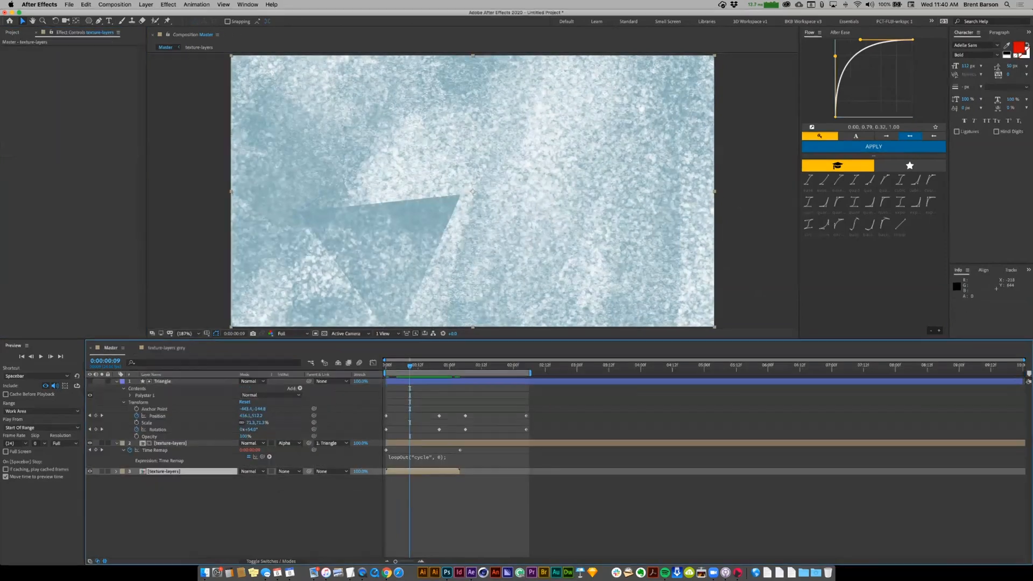
{"action": "left_click", "coordinate": [12, 33]}
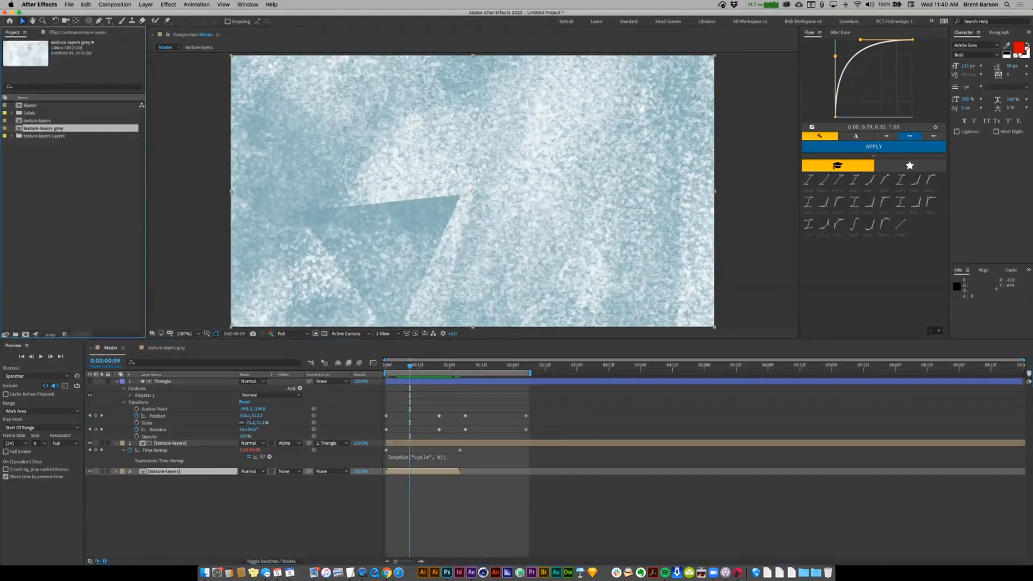
{"action": "left_click", "coordinate": [183, 503]}
{"action": "left_click", "coordinate": [164, 471]}
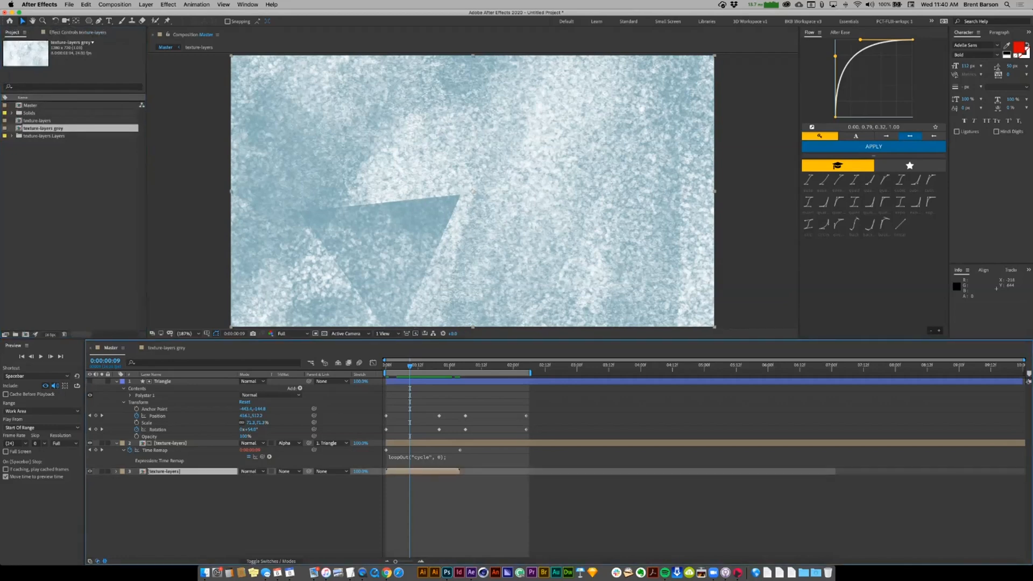
{"action": "left_click", "coordinate": [43, 128]}
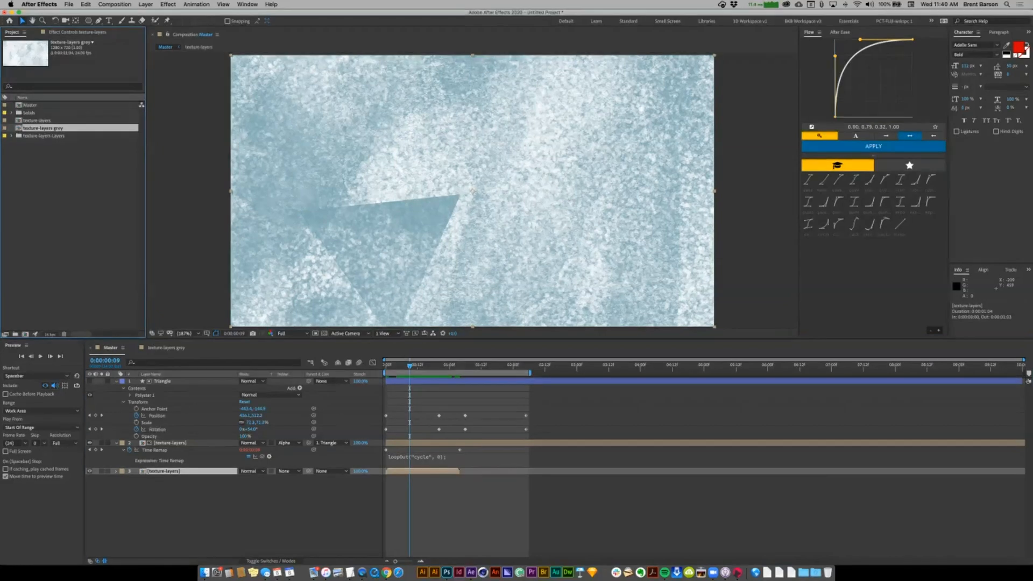
{"action": "left_click", "coordinate": [74, 207]}
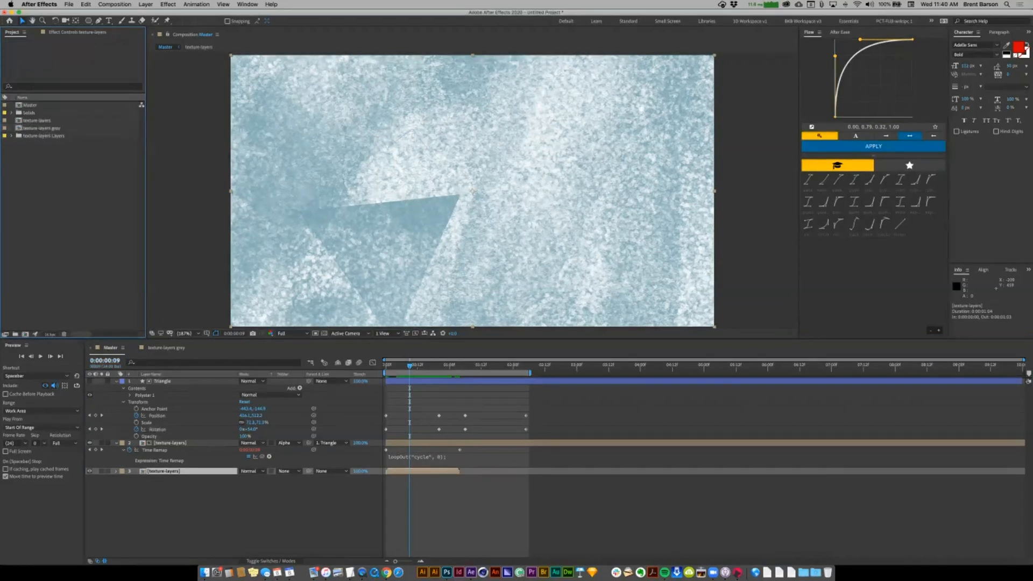
{"action": "left_click", "coordinate": [89, 472]}
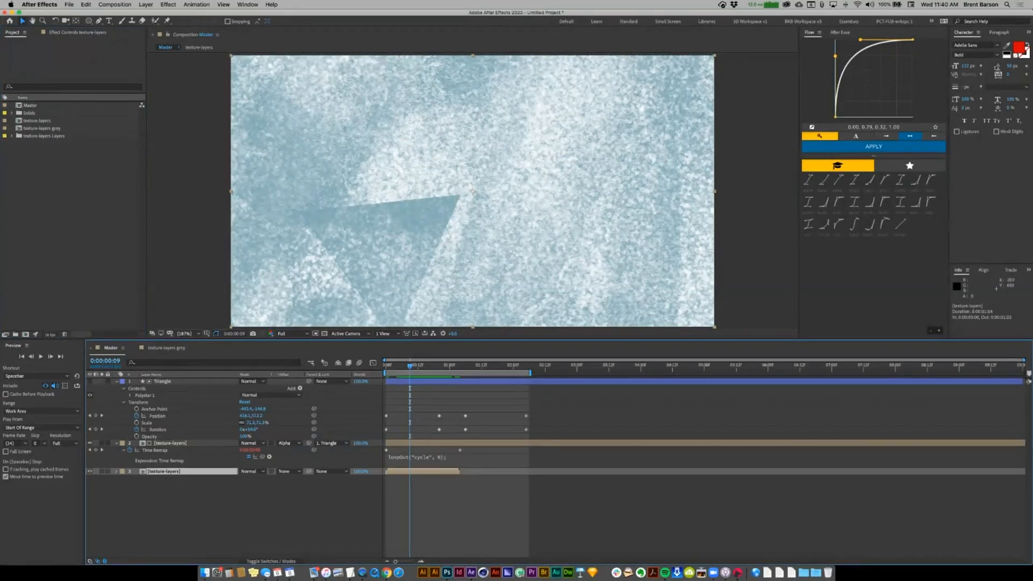
{"action": "left_click_drag", "start_coordinate": [43, 128], "coordinate": [161, 471]}
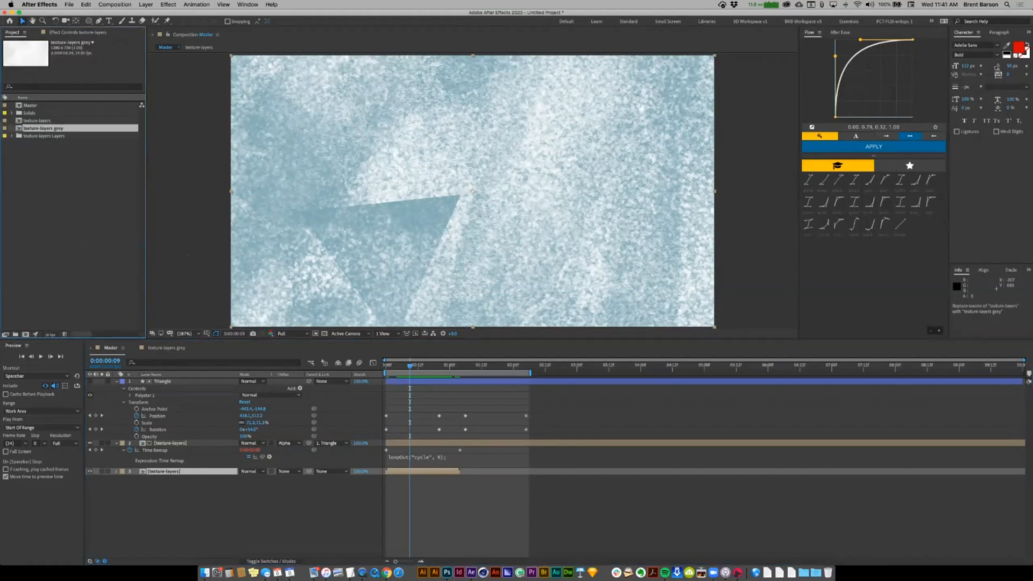
{"action": "left_click_drag", "start_coordinate": [296, 508], "coordinate": [274, 509]}
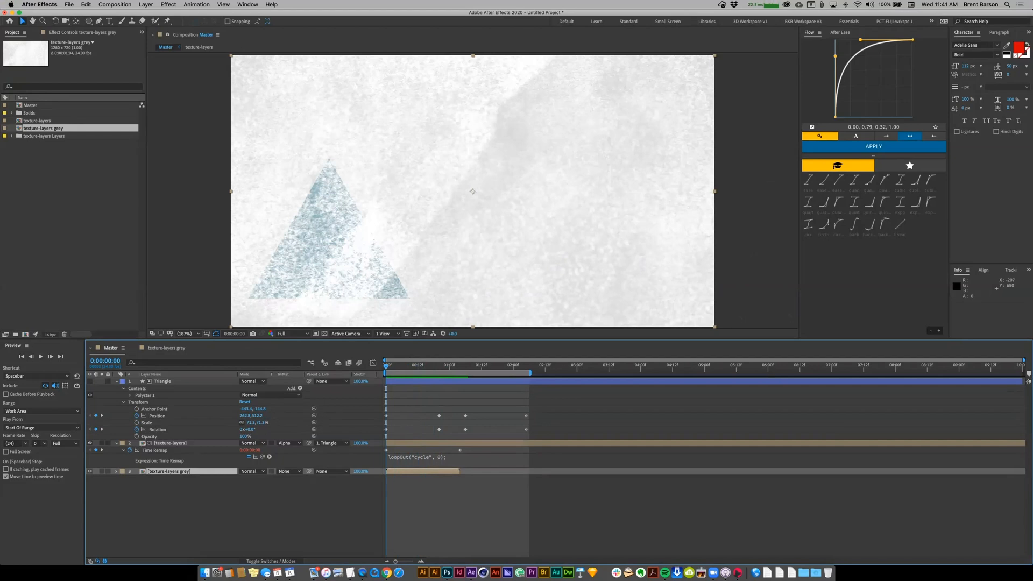
{"action": "key", "text": "super+shift+a"}
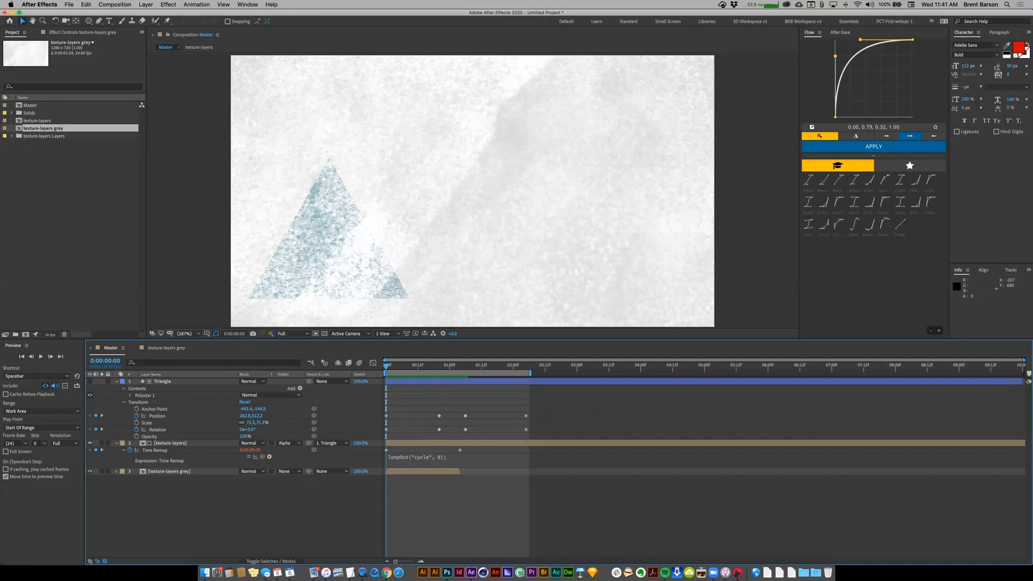
- Sequence the texture layers in texture-layers grey in the order 2, 4, 7, 10, 9, 8, 11, 12, 1, 3, 6, 5, 13, 14
{"action": "double_click", "coordinate": [169, 471]}
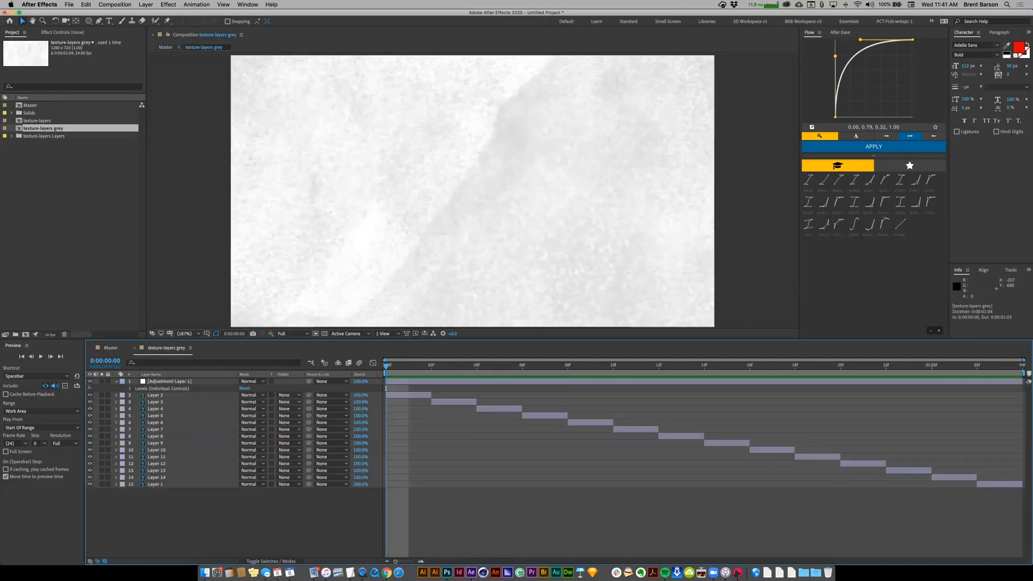
{"action": "left_click", "coordinate": [156, 395]}
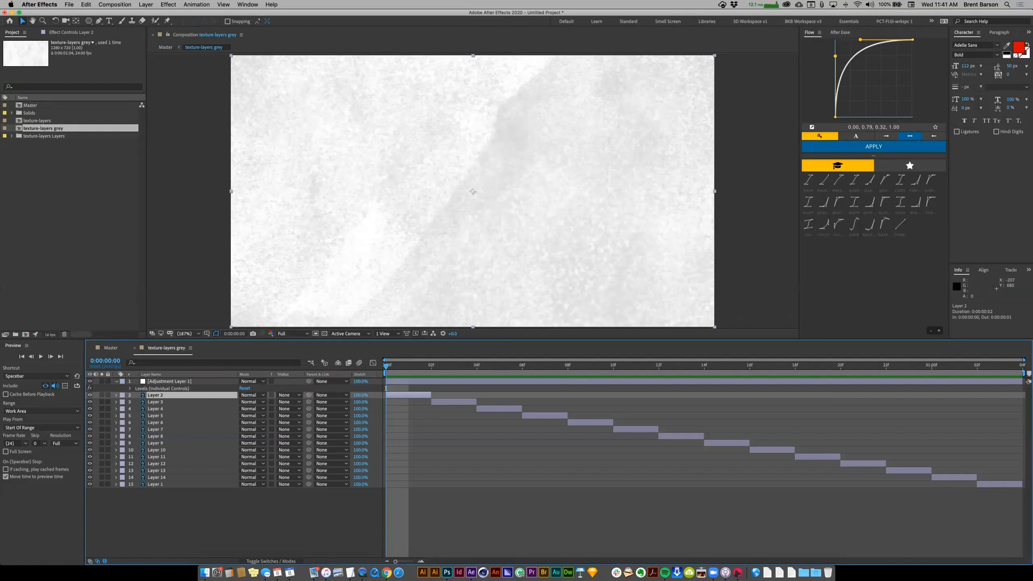
{"action": "left_click", "coordinate": [156, 409], "text": "super"}
{"action": "left_click", "coordinate": [155, 429], "text": "super"}
{"action": "left_click", "coordinate": [156, 449], "text": "super"}
{"action": "left_click", "coordinate": [156, 443], "text": "super"}
{"action": "left_click", "coordinate": [155, 437], "text": "super"}
{"action": "left_click", "coordinate": [156, 457], "text": "super"}
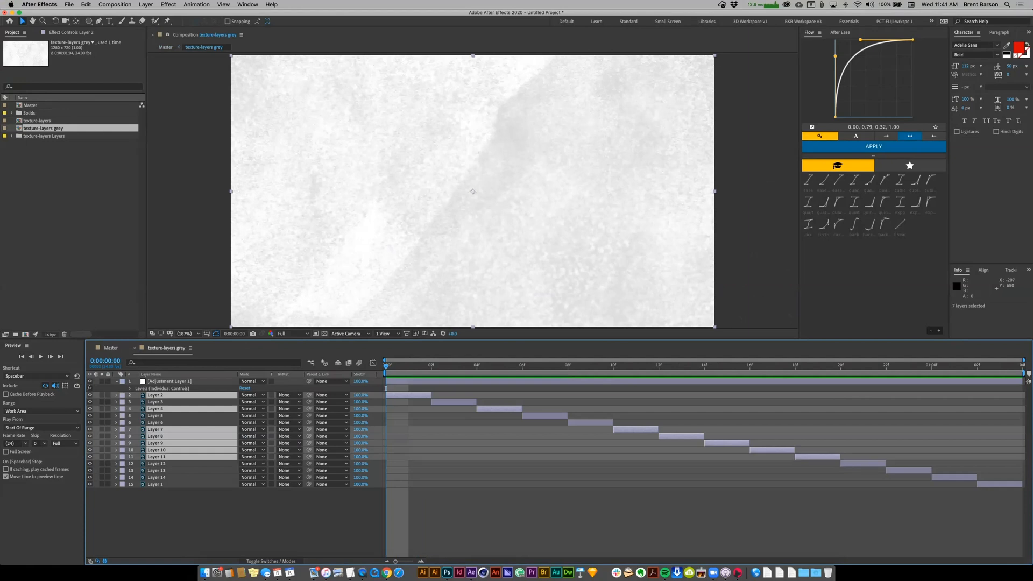
{"action": "left_click", "coordinate": [156, 463], "text": "super"}
{"action": "left_click", "coordinate": [153, 484], "text": "super"}
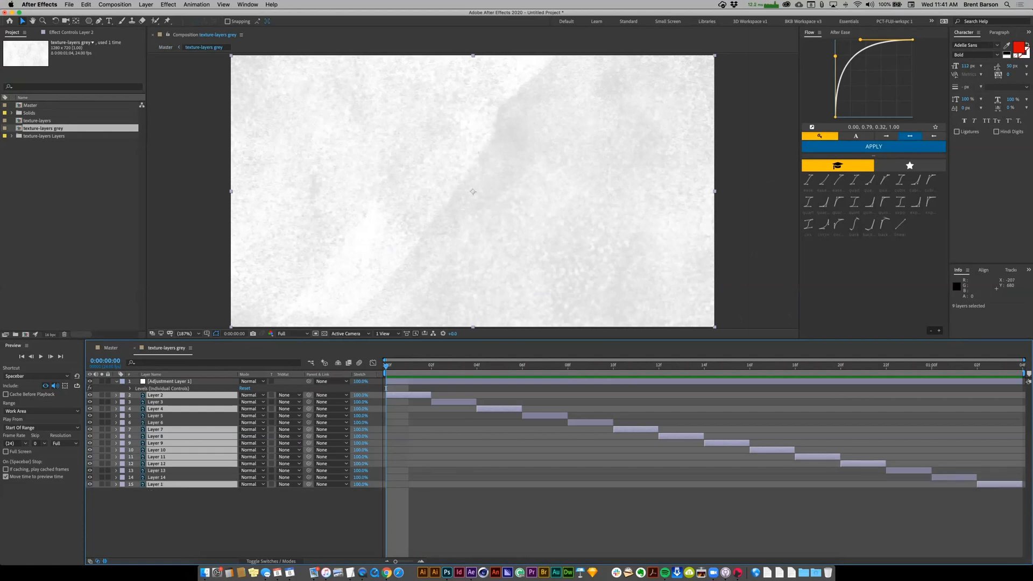
{"action": "left_click", "coordinate": [155, 402], "text": "super"}
{"action": "left_click", "coordinate": [155, 423], "text": "super"}
{"action": "left_click", "coordinate": [156, 416], "text": "super"}
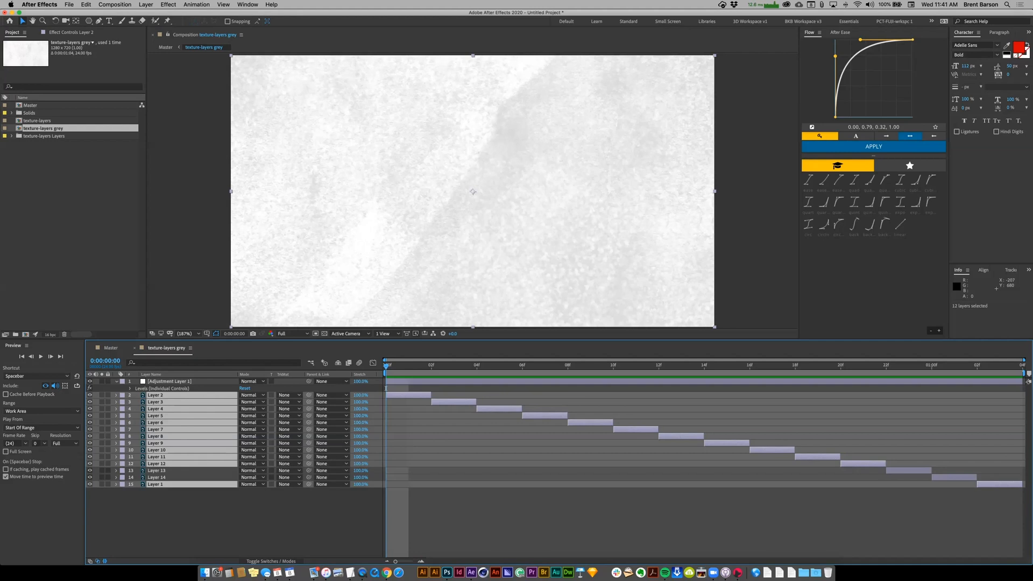
{"action": "left_click", "coordinate": [156, 470], "text": "super"}
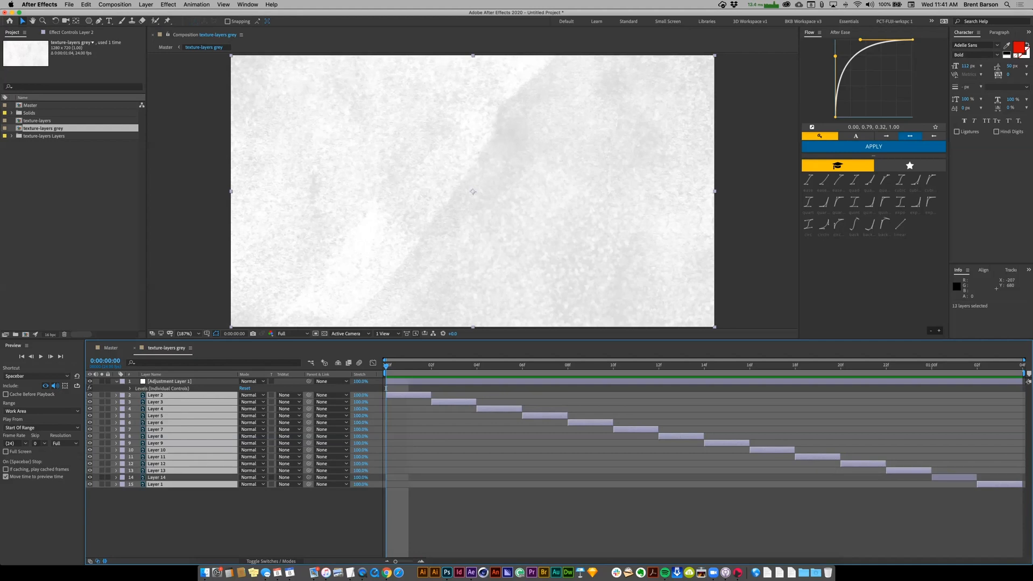
{"action": "left_click", "coordinate": [156, 478], "text": "super"}
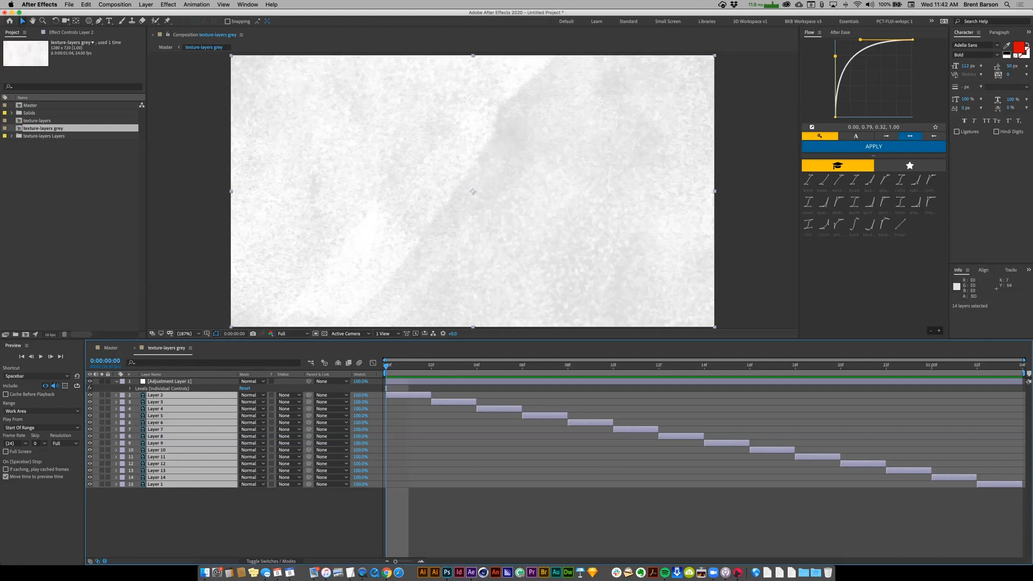
{"action": "left_click", "coordinate": [168, 4]}
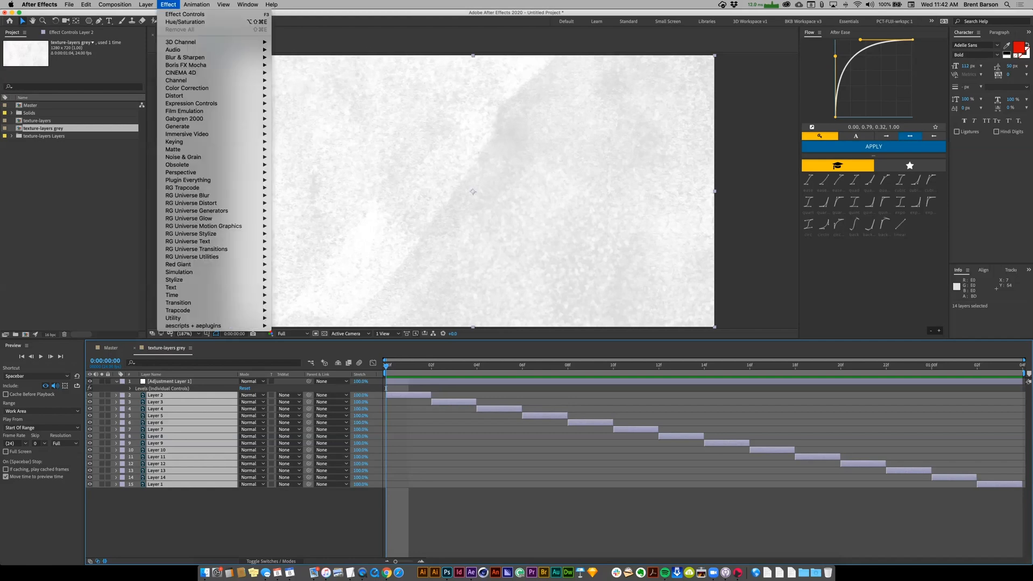
{"action": "mouse_move", "coordinate": [196, 4]}
{"action": "mouse_move", "coordinate": [214, 80]}
{"action": "left_click", "coordinate": [326, 142]}
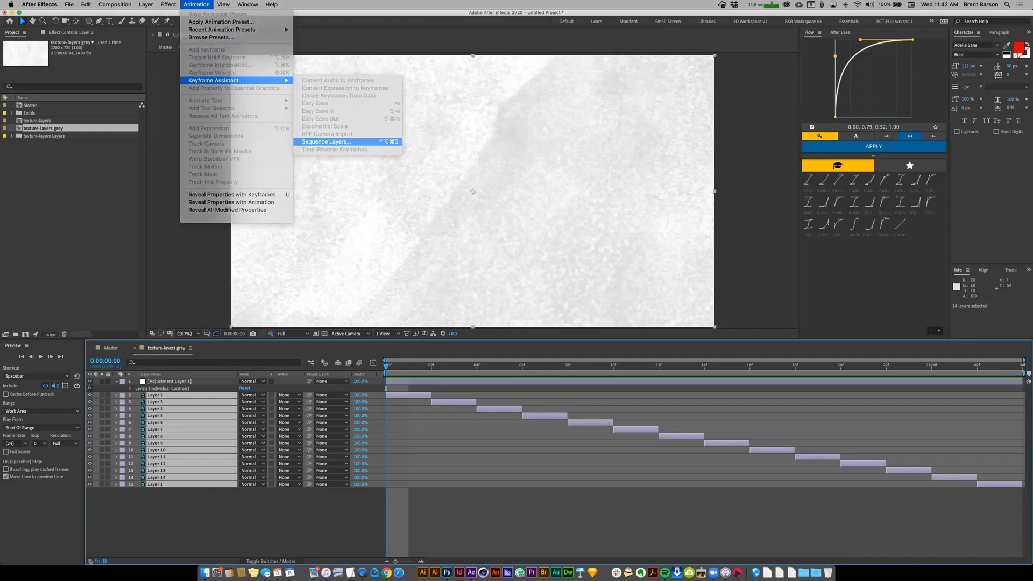
{"action": "key", "text": "Return"}
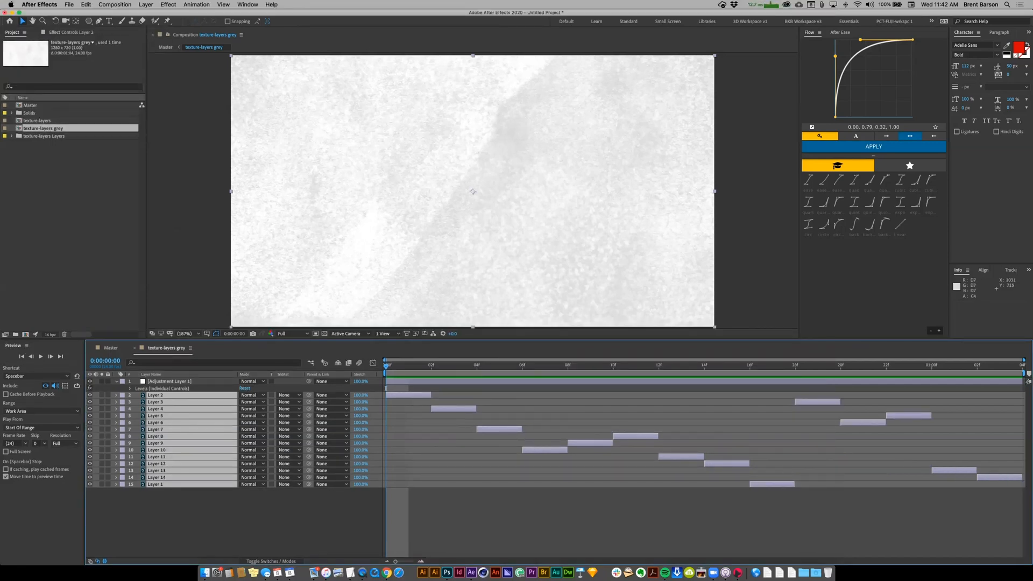
{"action": "key", "text": "super+shift+a"}
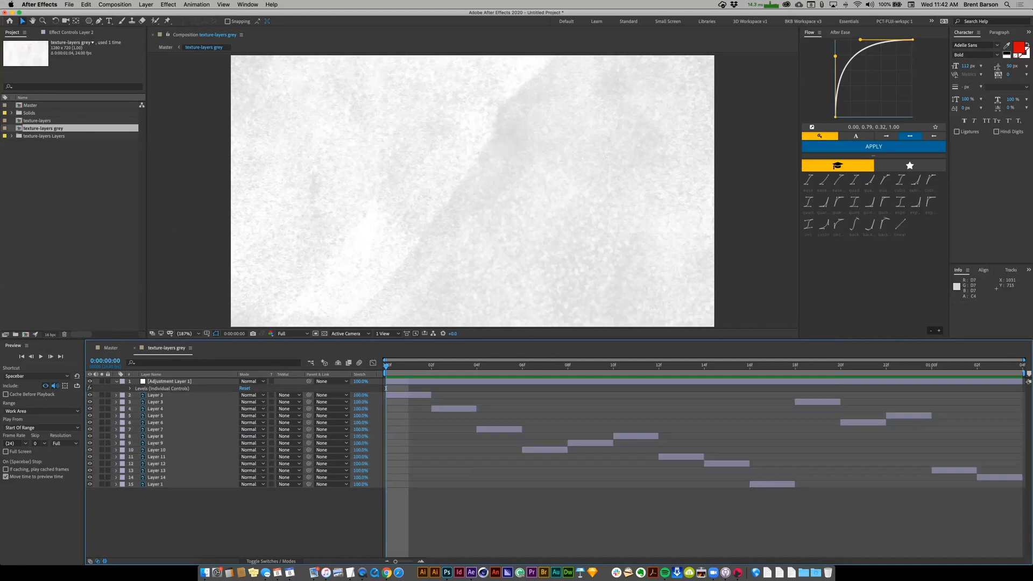
- Preview the reshuffled grey texture, close its composition and preview Master with the new background
{"action": "key", "text": "space"}
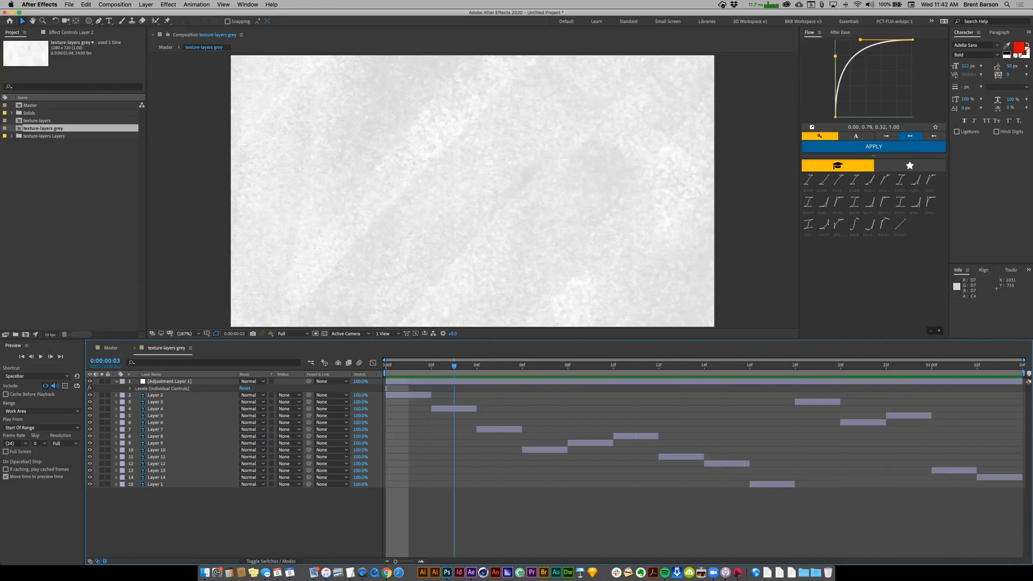
{"action": "key", "text": "space"}
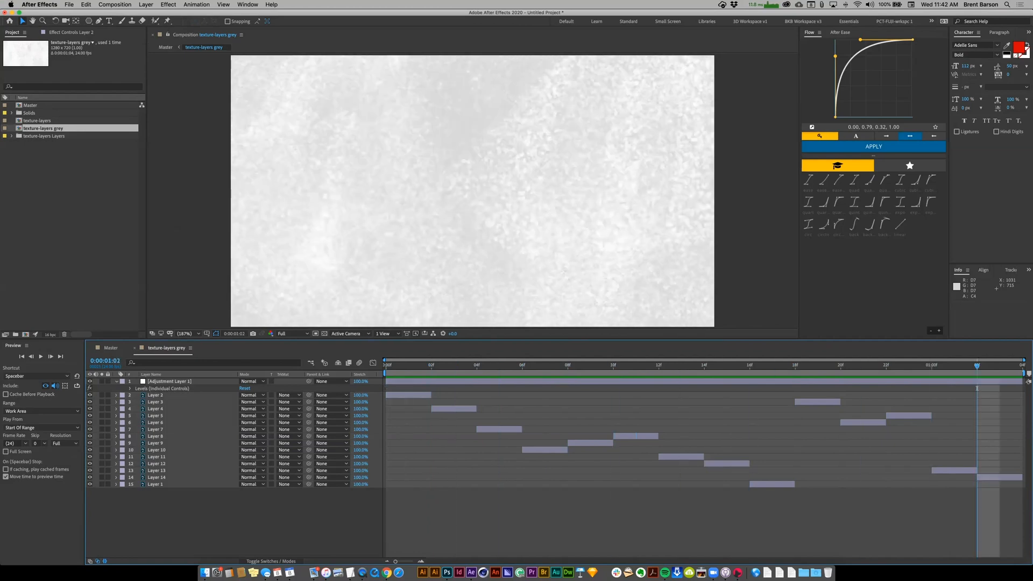
{"action": "key", "text": "super+w"}
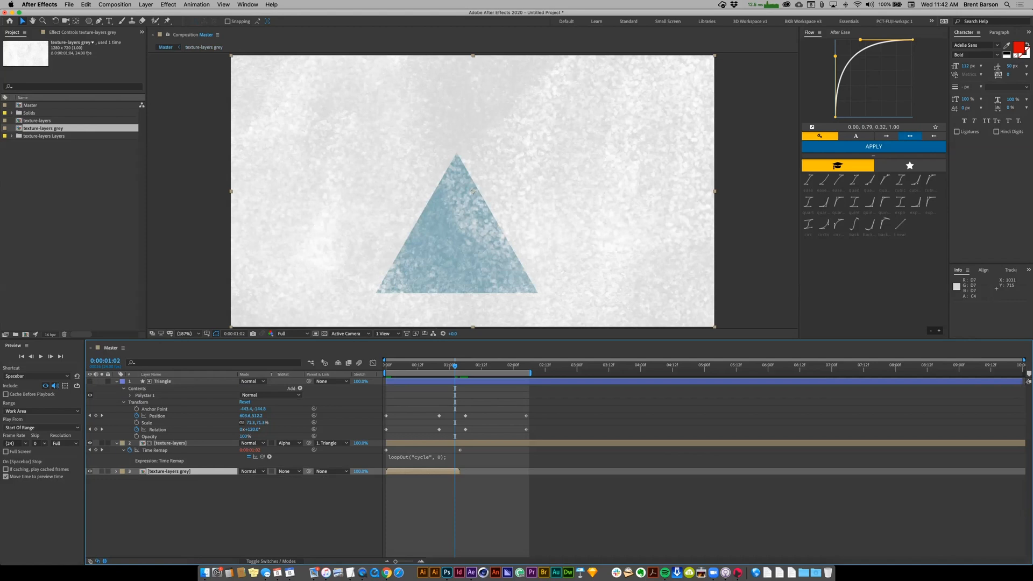
{"action": "key", "text": "space"}
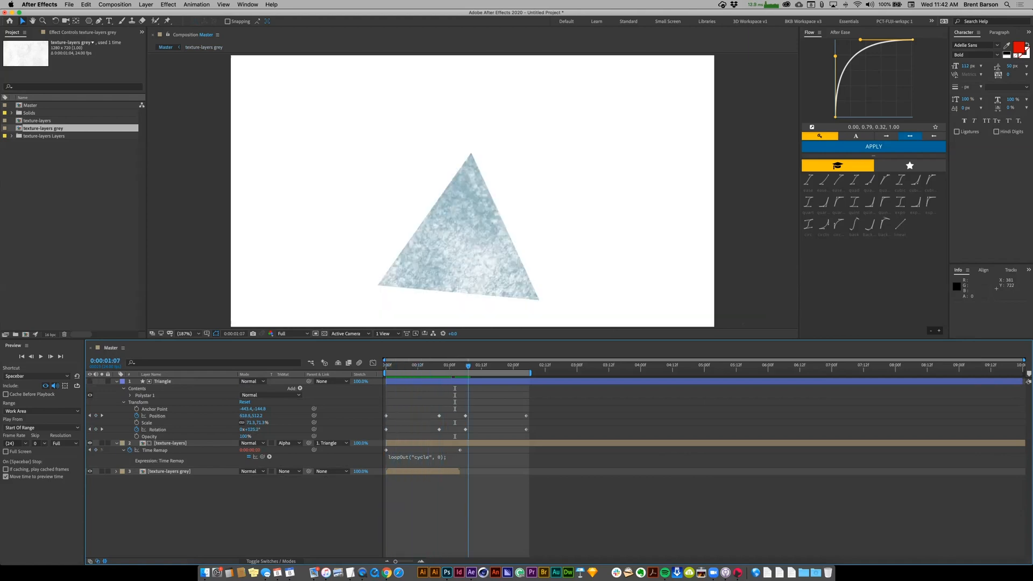
- Enable time remapping on Master's texture-layers grey layer and extend its out point to the composition's last frame, 0:00:09:23
{"action": "left_click", "coordinate": [168, 471]}
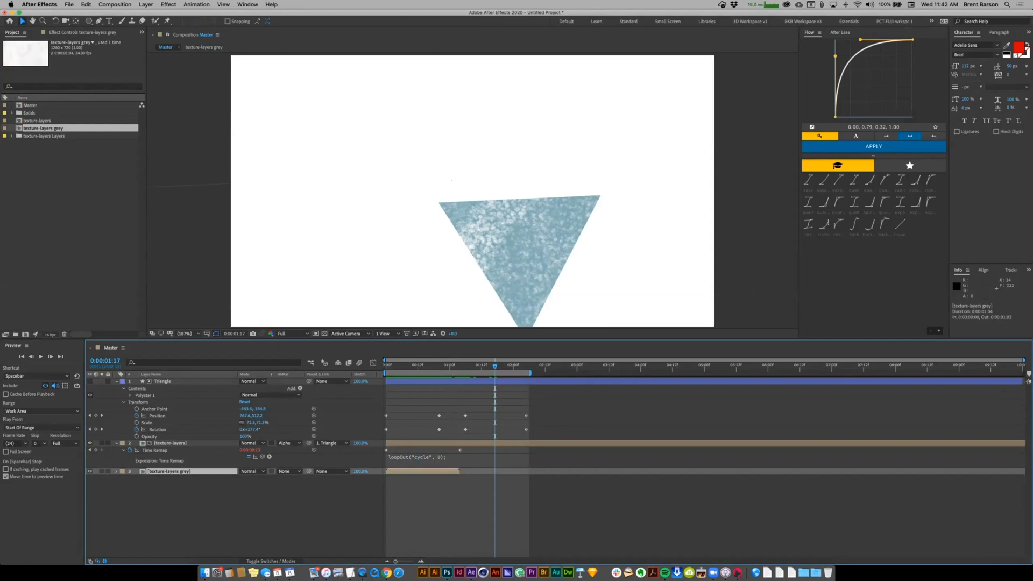
{"action": "left_click", "coordinate": [146, 5]}
{"action": "mouse_move", "coordinate": [162, 101]}
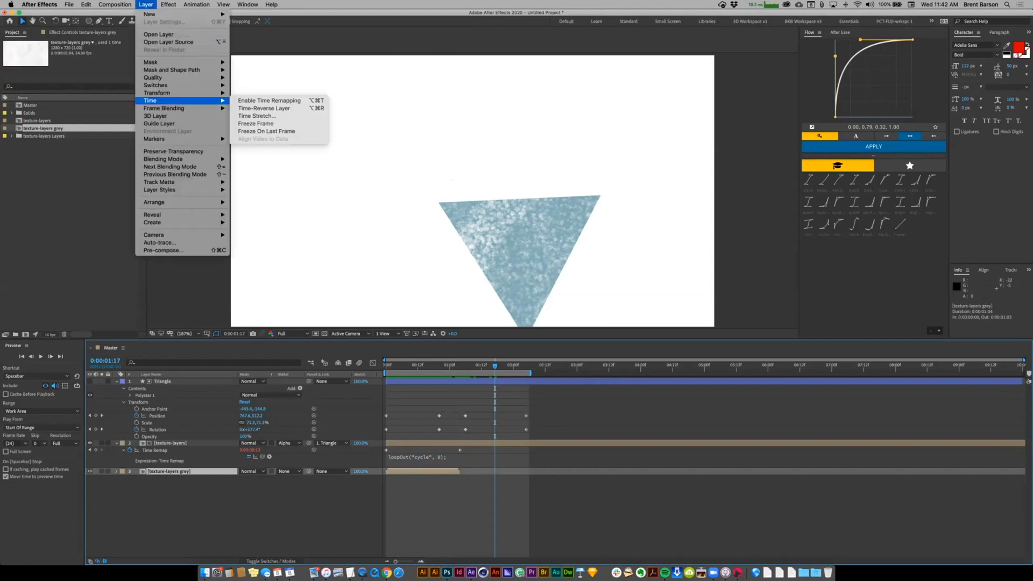
{"action": "left_click", "coordinate": [269, 101]}
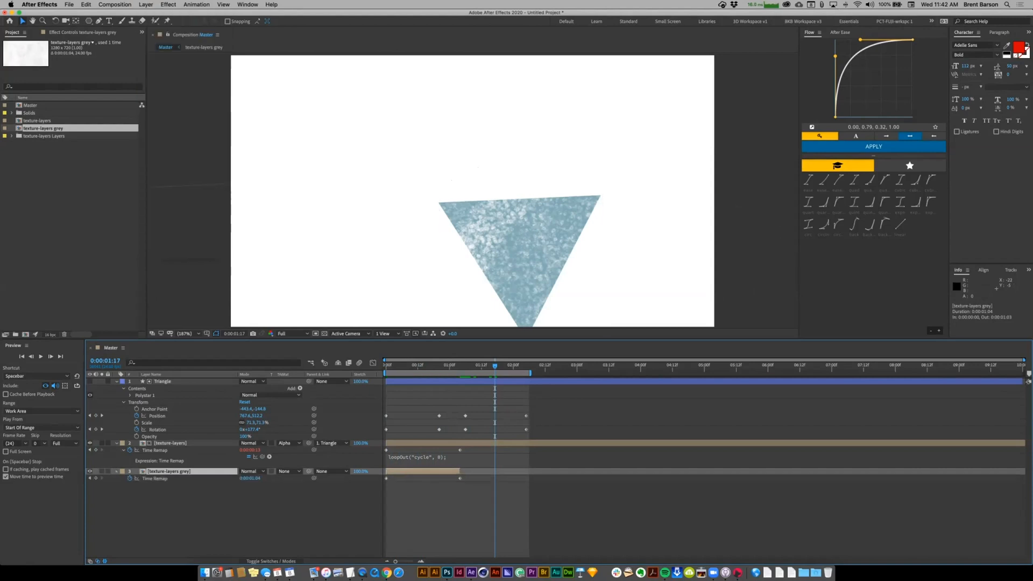
{"action": "key", "text": "End"}
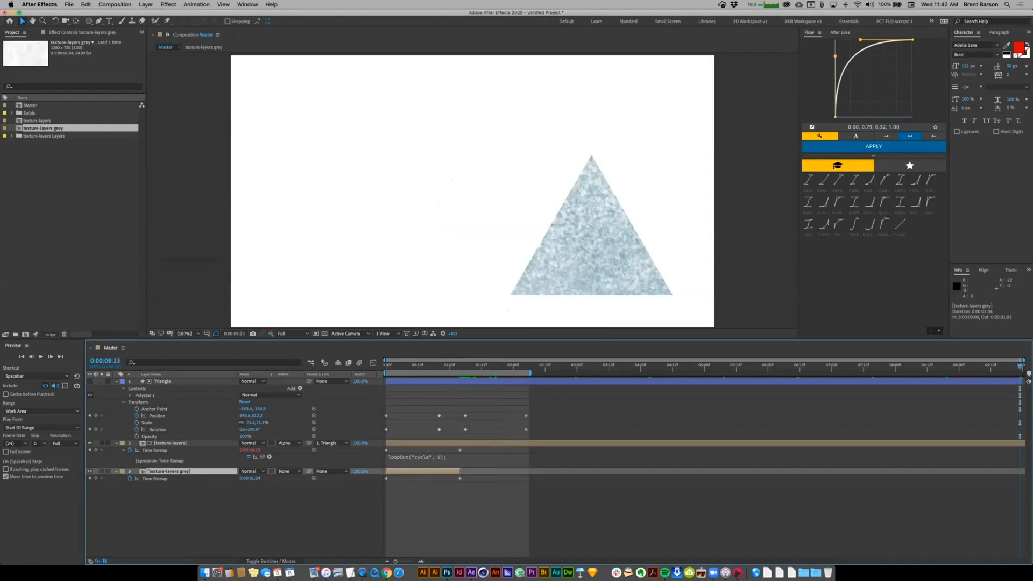
{"action": "key", "text": "alt+bracketright"}
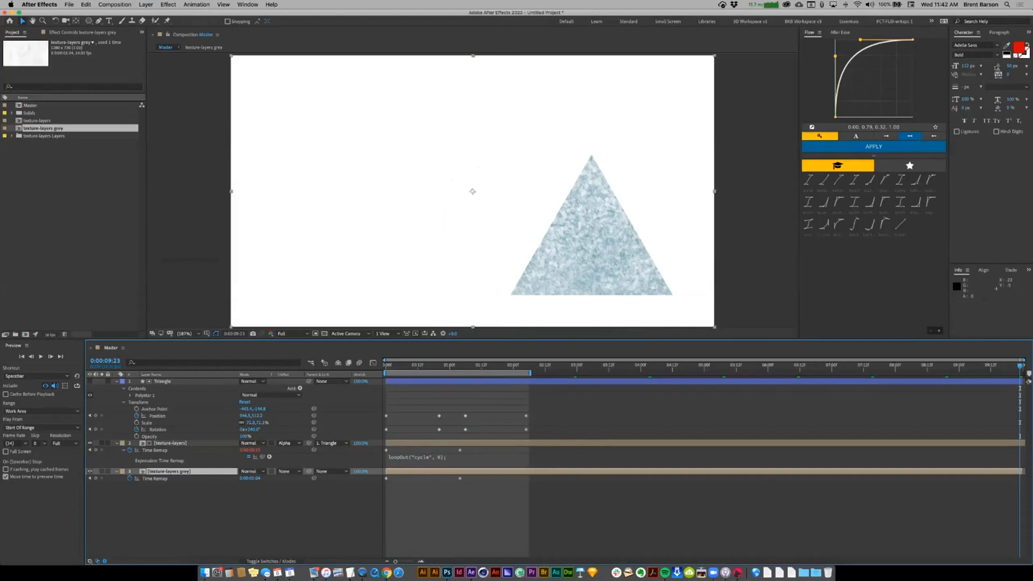
- Apply the texture-layers layer's loopOut("cycle", 0) expression to the Time Remap property of the texture-layers grey layer
{"action": "left_click", "coordinate": [129, 478], "text": "alt"}
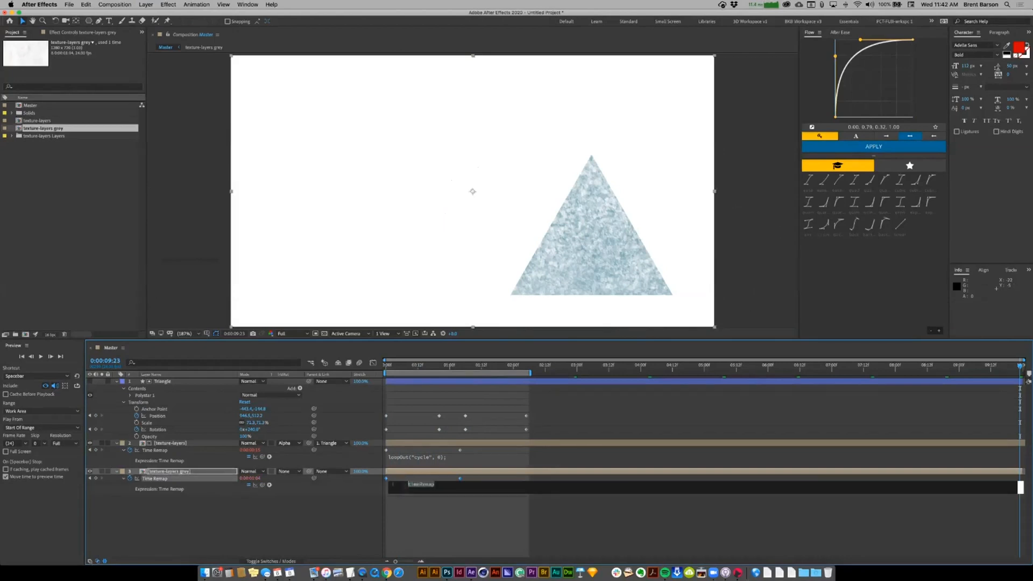
{"action": "left_click", "coordinate": [422, 457]}
{"action": "key", "text": "cmd+c"}
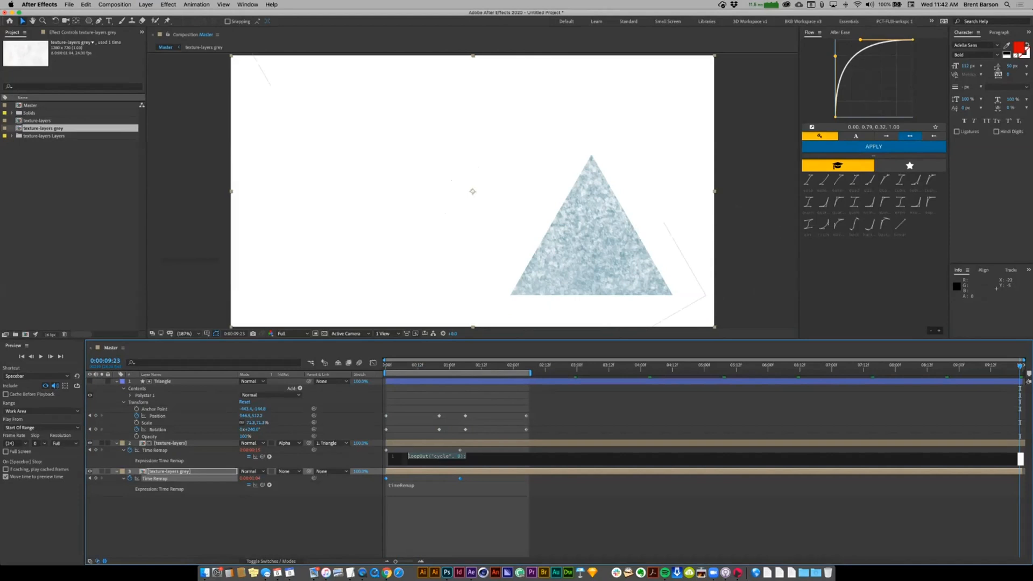
{"action": "left_click", "coordinate": [422, 486]}
{"action": "left_click", "coordinate": [421, 486]}
{"action": "key", "text": "cmd+v"}
{"action": "key", "text": "KP_Enter"}
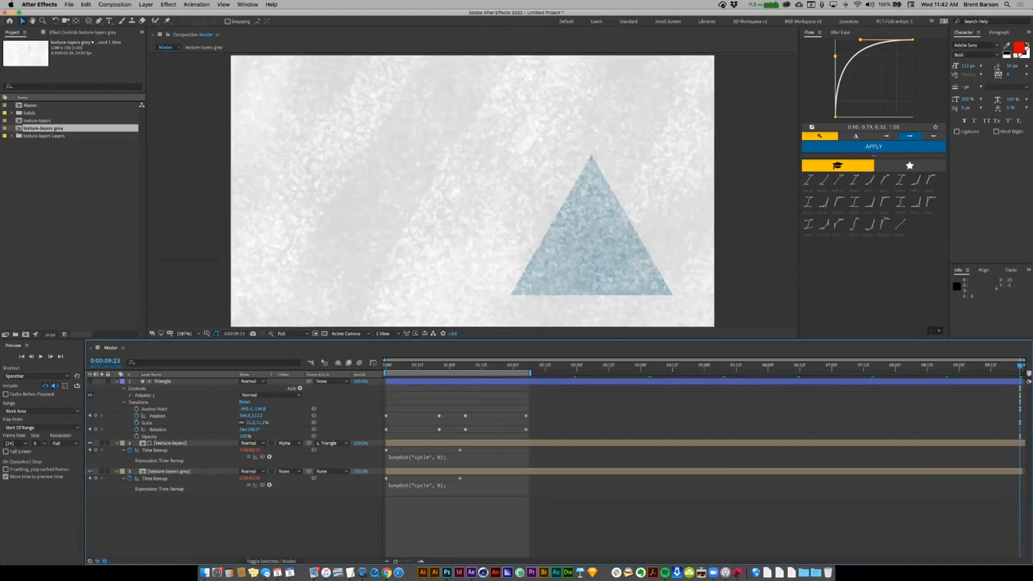
- Extend Master's work area end to about five seconds and preview the triangle over the looping grey background
{"action": "double_click", "coordinate": [168, 471]}
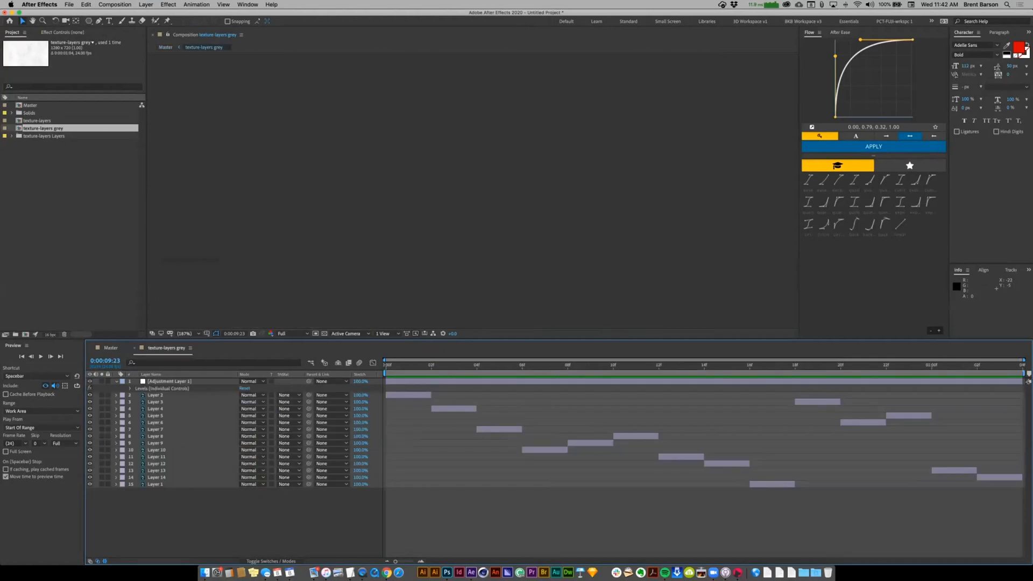
{"action": "key", "text": "super+w"}
{"action": "key", "text": "super+shift+a"}
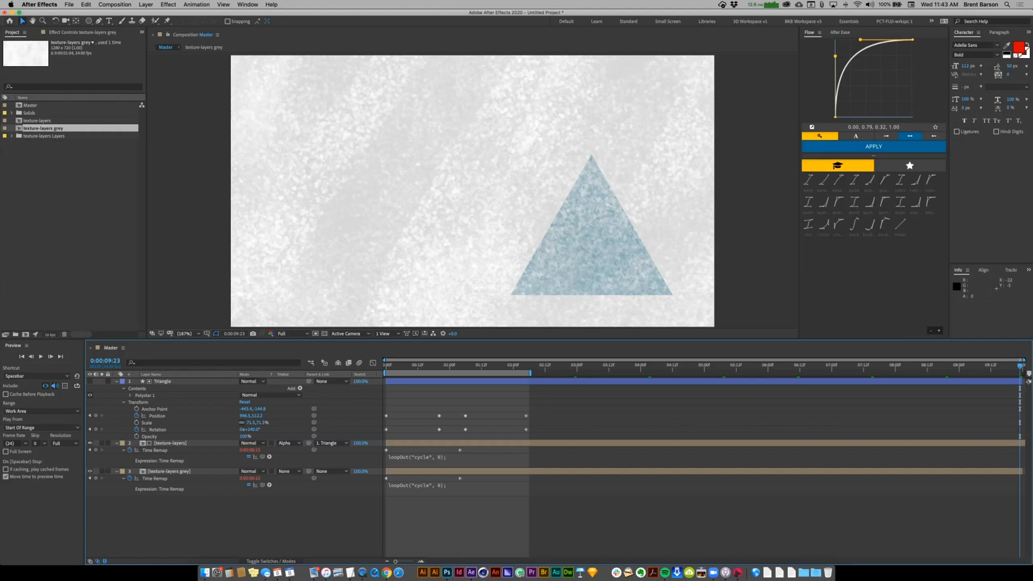
{"action": "left_click", "coordinate": [704, 366]}
{"action": "key", "text": "n"}
{"action": "key", "text": "space"}
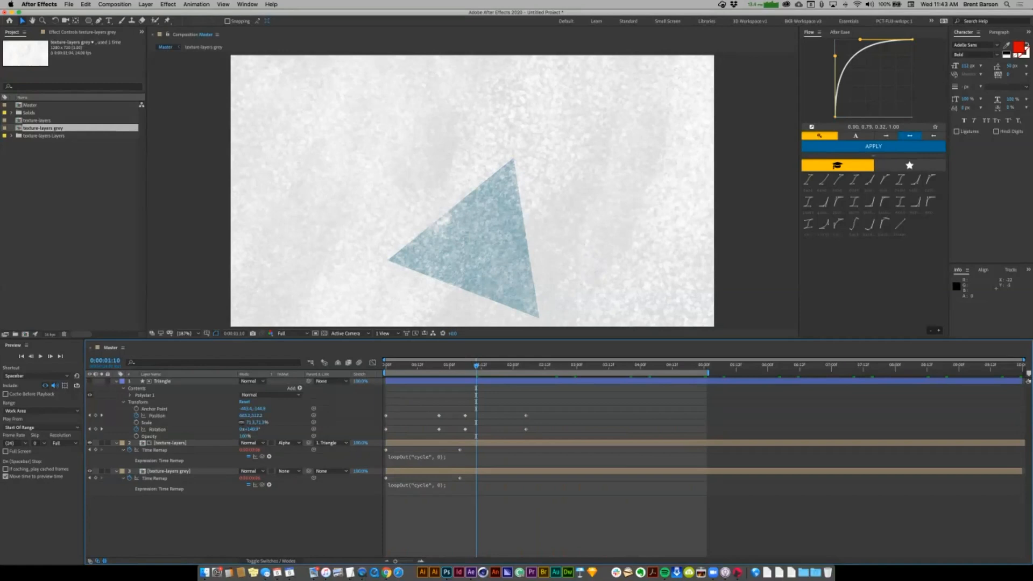
- Set the texture-layers grey composition's duration to 0:00:10:00 and show its full time range
{"action": "double_click", "coordinate": [170, 471]}
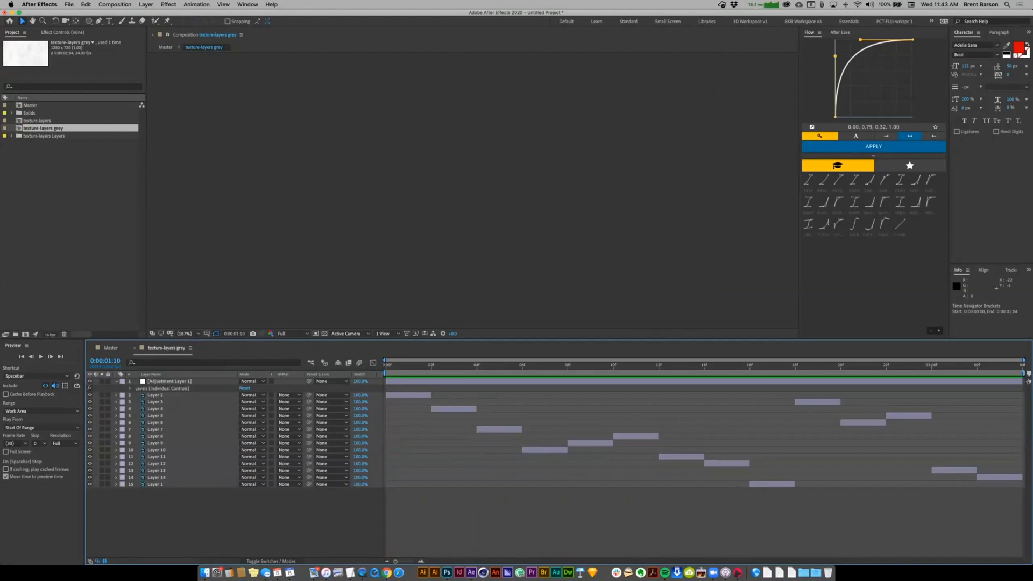
{"action": "key", "text": "super+k"}
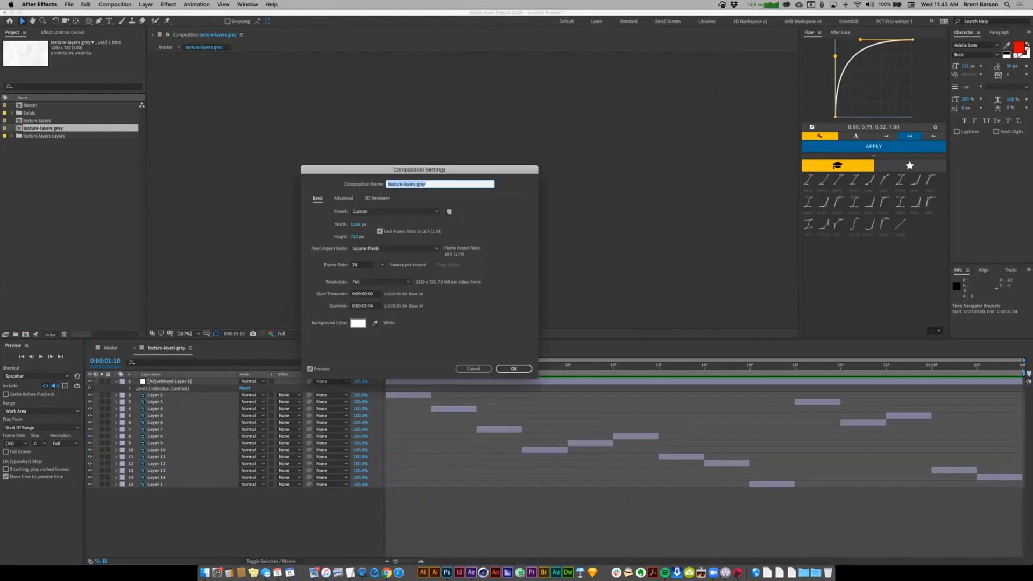
{"action": "left_click", "coordinate": [365, 306]}
{"action": "type", "text": "10:"}
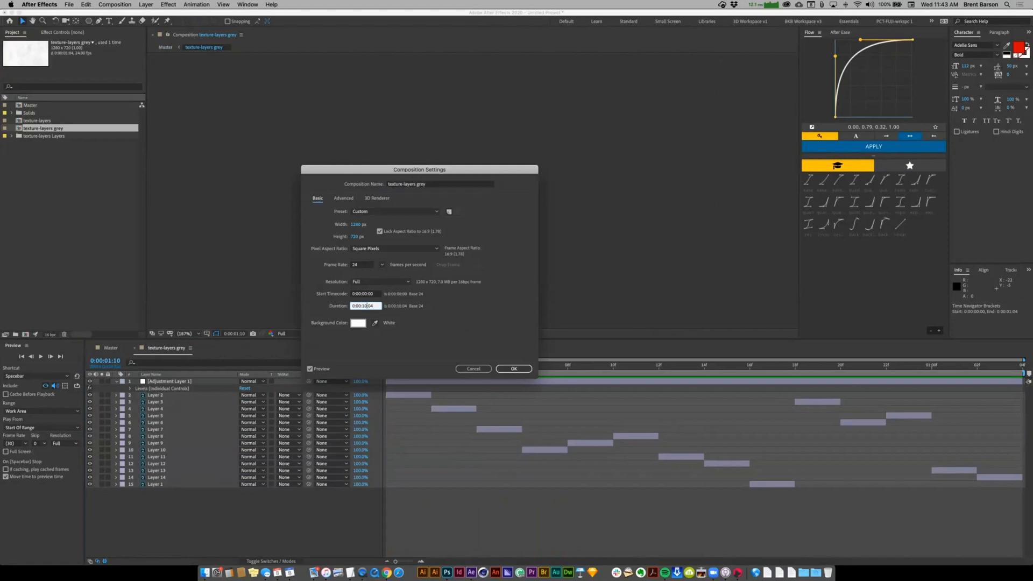
{"action": "type", "text": "0"}
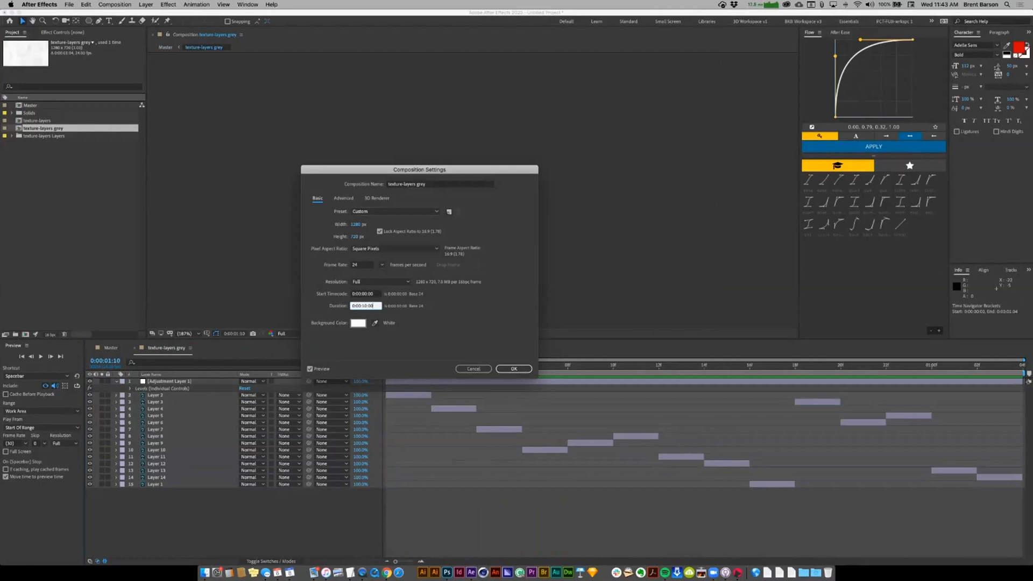
{"action": "key", "text": "Return"}
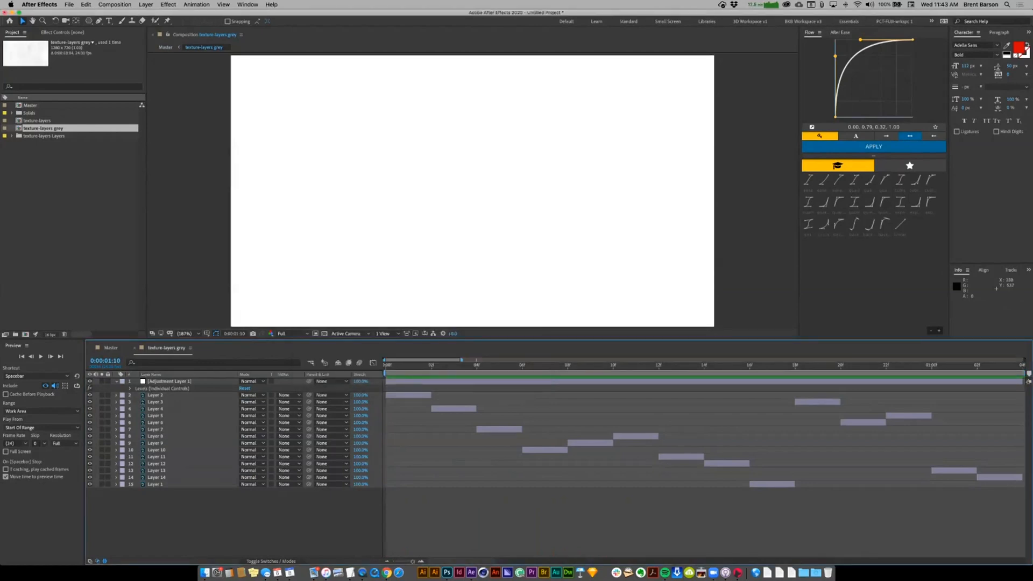
{"action": "left_click_drag", "start_coordinate": [461, 360], "coordinate": [1024, 360]}
- Duplicate the 14 texture layers, stack the copies beneath the originals and offset them to start right after the first sequence
{"action": "left_click", "coordinate": [156, 395]}
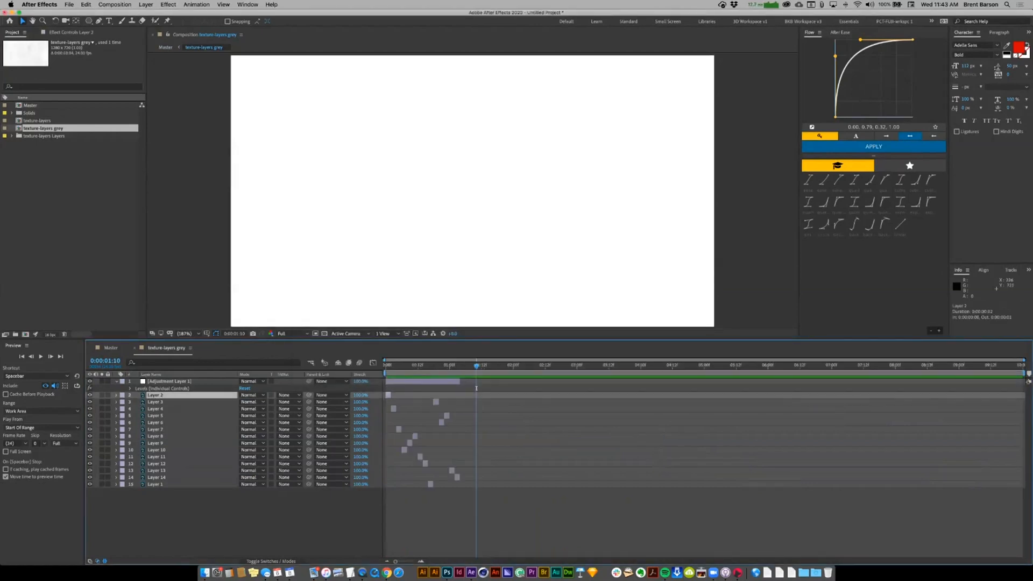
{"action": "left_click", "coordinate": [156, 484], "text": "shift"}
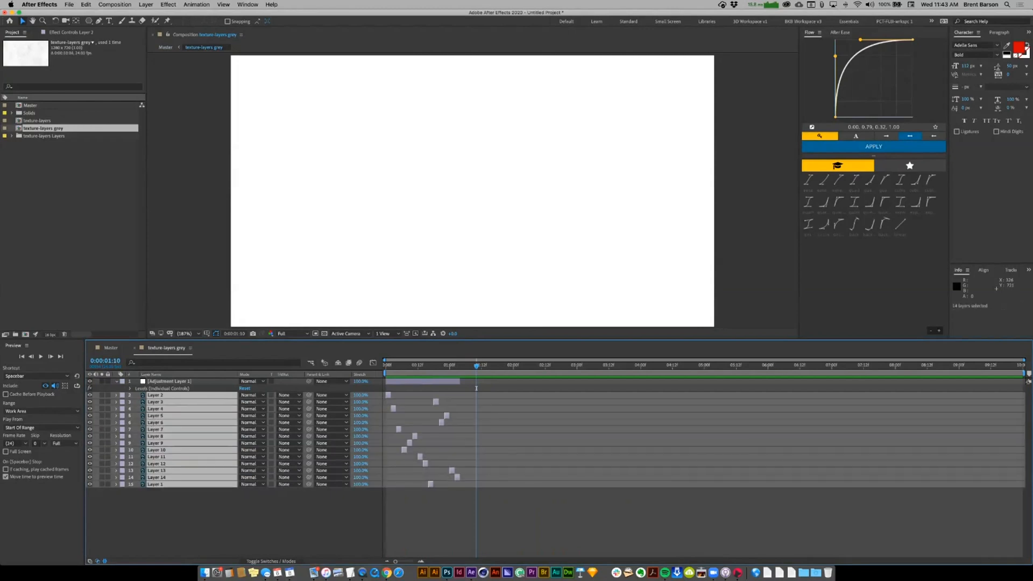
{"action": "key", "text": "super+d"}
{"action": "key", "text": "super+shift+bracketleft"}
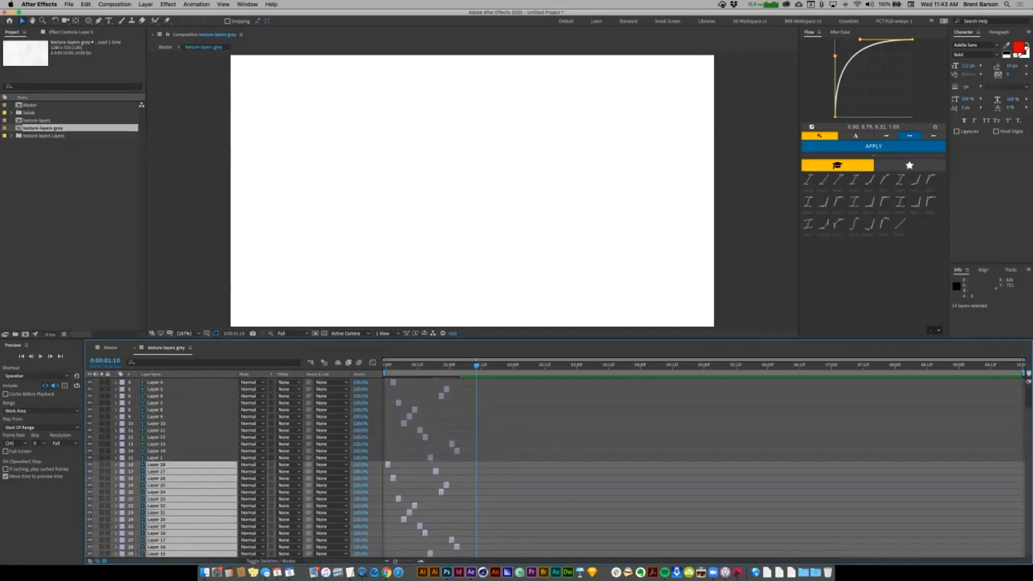
{"action": "left_click_drag", "start_coordinate": [387, 465], "coordinate": [451, 465]}
{"action": "scroll", "coordinate": [464, 465], "scroll_direction": "up", "scroll_amount": 8}
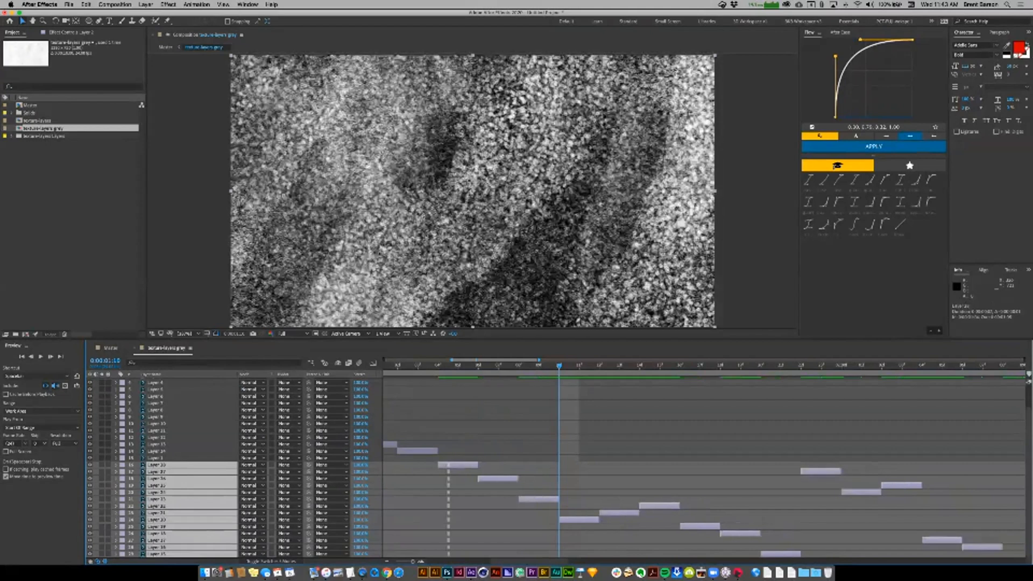
{"action": "scroll", "coordinate": [451, 465], "scroll_direction": "down", "scroll_amount": 6}
{"action": "key", "text": "minus"}
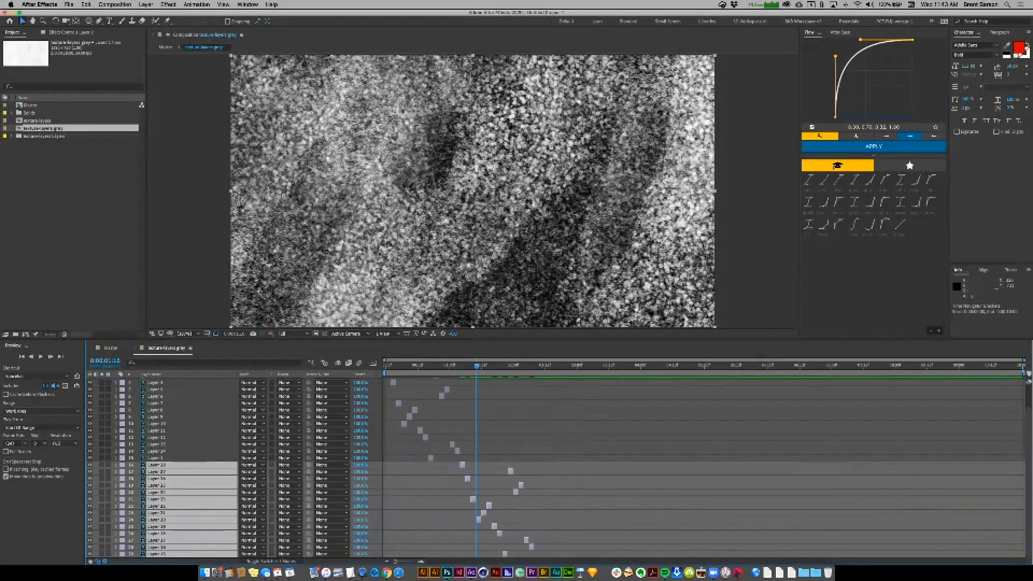
- Duplicate all 28 texture layers without the adjustment layer, stack the copies at the bottom and shift them to follow the existing sequence
{"action": "key", "text": "super+a"}
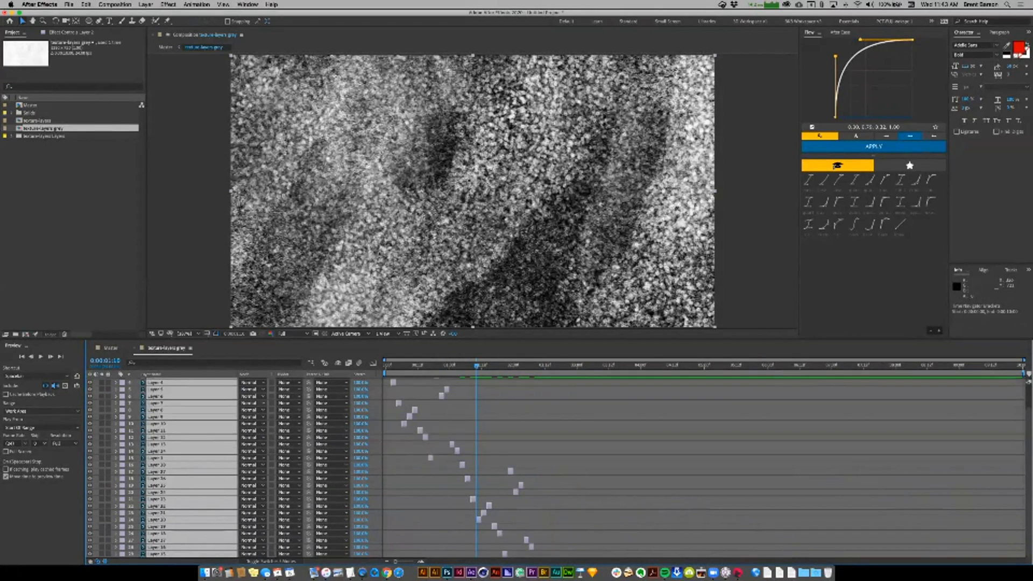
{"action": "scroll", "coordinate": [557, 468], "scroll_direction": "up", "scroll_amount": 4}
{"action": "left_click", "coordinate": [169, 382], "text": "super"}
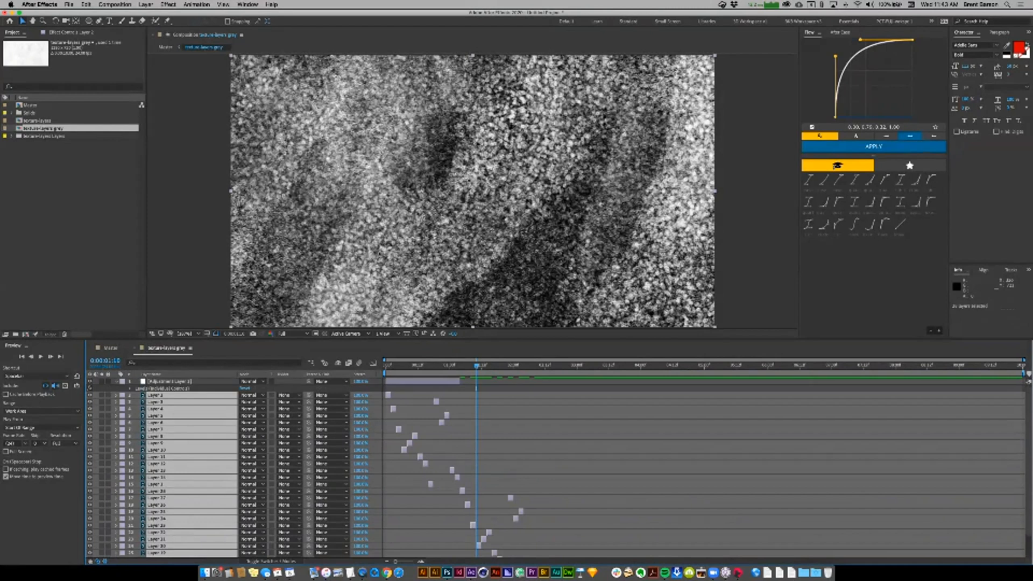
{"action": "scroll", "coordinate": [557, 468], "scroll_direction": "down", "scroll_amount": 2}
{"action": "key", "text": "super+d"}
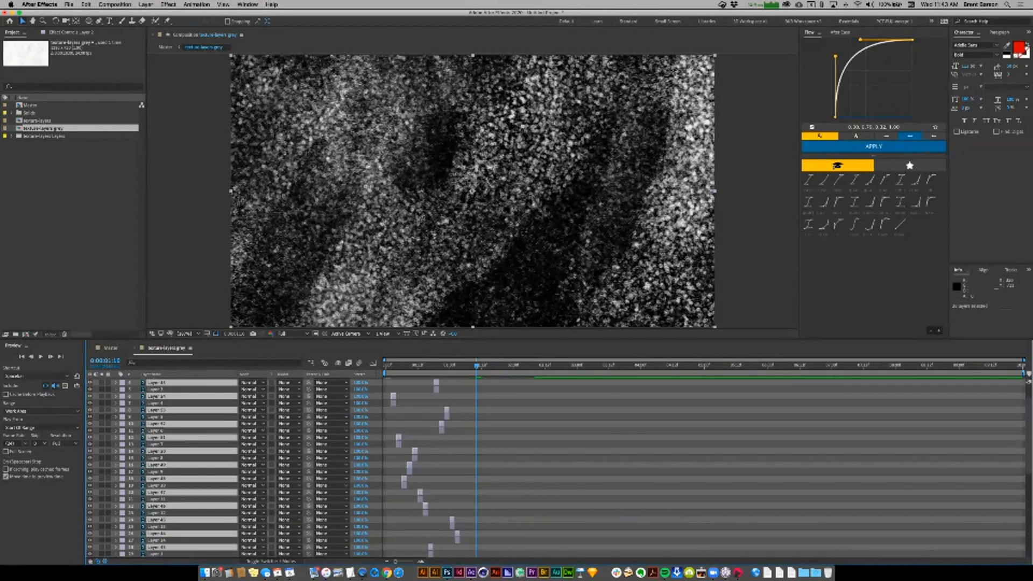
{"action": "scroll", "coordinate": [557, 468], "scroll_direction": "down", "scroll_amount": 8}
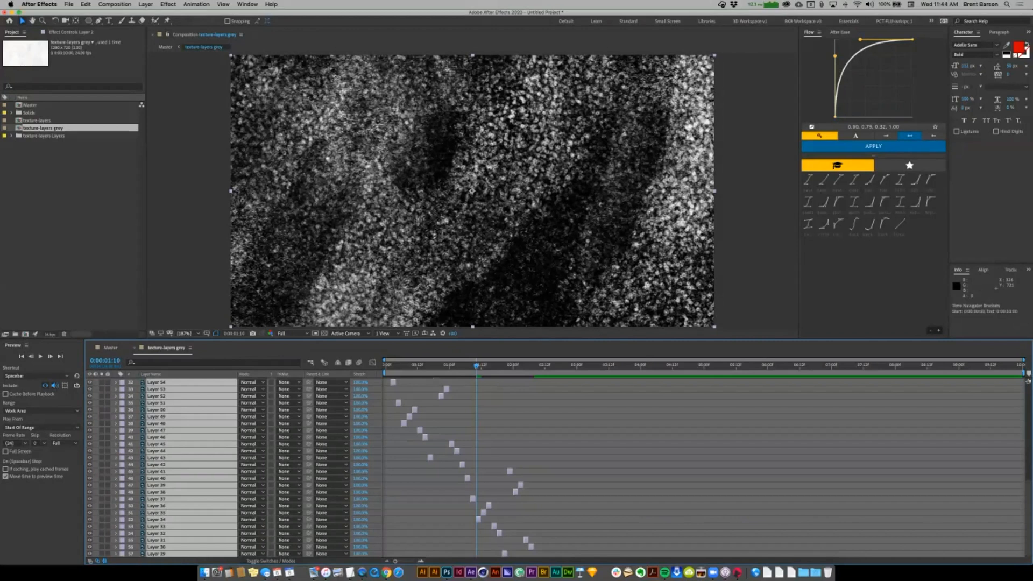
{"action": "left_click_drag", "start_coordinate": [452, 444], "coordinate": [576, 445]}
{"action": "scroll", "coordinate": [576, 445], "scroll_direction": "up", "scroll_amount": 2}
{"action": "scroll", "coordinate": [560, 452], "scroll_direction": "up", "scroll_amount": 10}
{"action": "scroll", "coordinate": [543, 462], "scroll_direction": "down", "scroll_amount": 5}
{"action": "scroll", "coordinate": [536, 474], "scroll_direction": "up", "scroll_amount": 4}
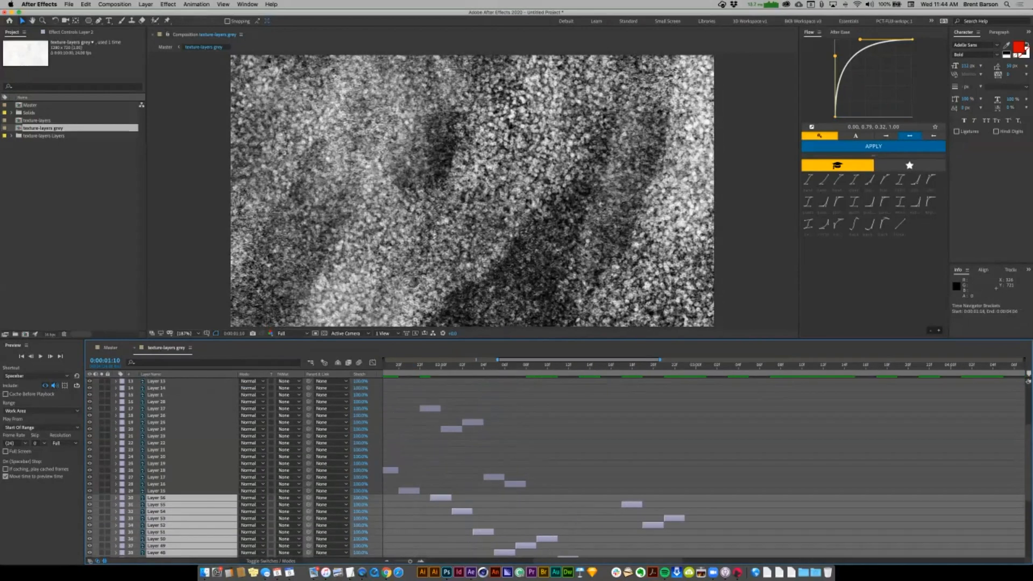
{"action": "left_click_drag", "start_coordinate": [440, 497], "coordinate": [537, 498]}
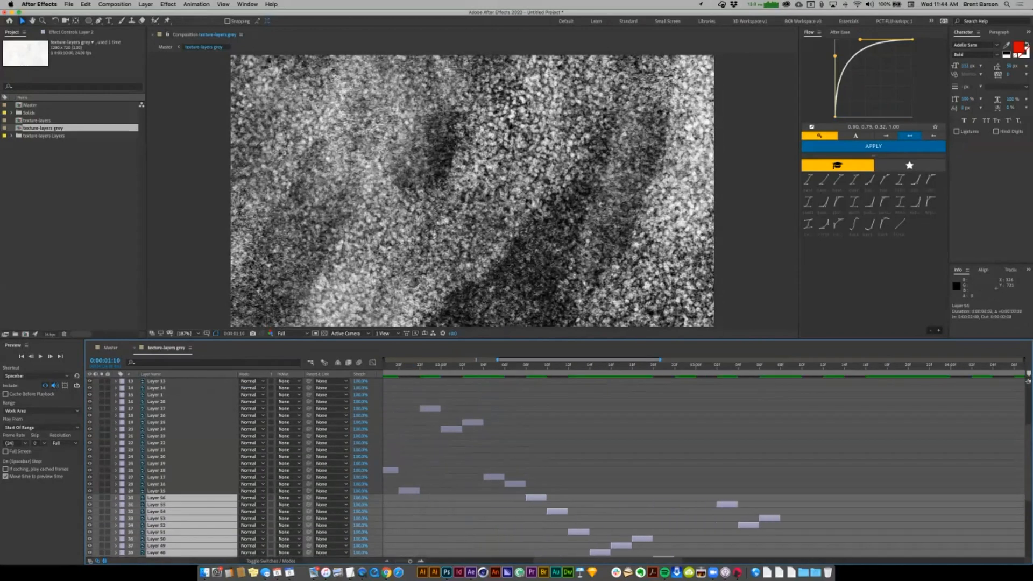
{"action": "scroll", "coordinate": [537, 498], "scroll_direction": "down", "scroll_amount": 4}
{"action": "scroll", "coordinate": [536, 498], "scroll_direction": "down", "scroll_amount": 1}
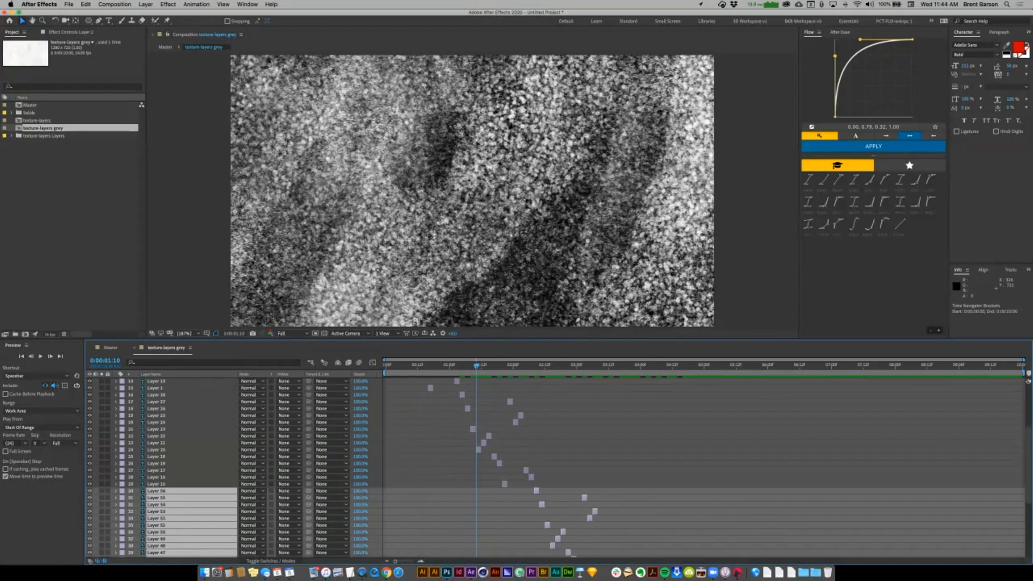
{"action": "key", "text": "super+a"}
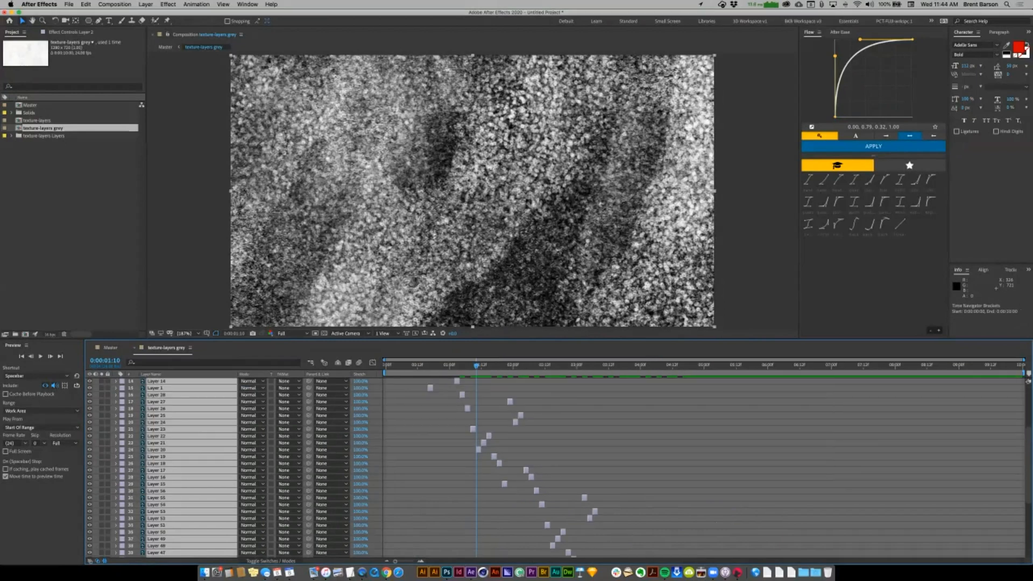
{"action": "scroll", "coordinate": [536, 497], "scroll_direction": "down", "scroll_amount": 9}
{"action": "scroll", "coordinate": [537, 497], "scroll_direction": "up", "scroll_amount": 15}
{"action": "scroll", "coordinate": [536, 498], "scroll_direction": "down", "scroll_amount": 15}
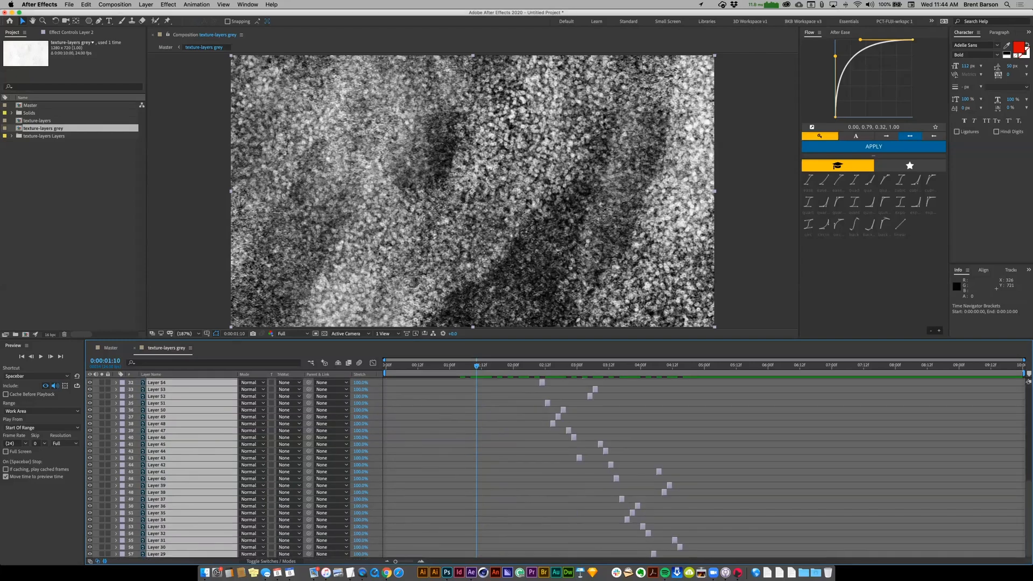
{"action": "scroll", "coordinate": [538, 468], "scroll_direction": "up", "scroll_amount": 15}
{"action": "scroll", "coordinate": [538, 468], "scroll_direction": "down", "scroll_amount": 15}
{"action": "scroll", "coordinate": [538, 468], "scroll_direction": "up", "scroll_amount": 9}
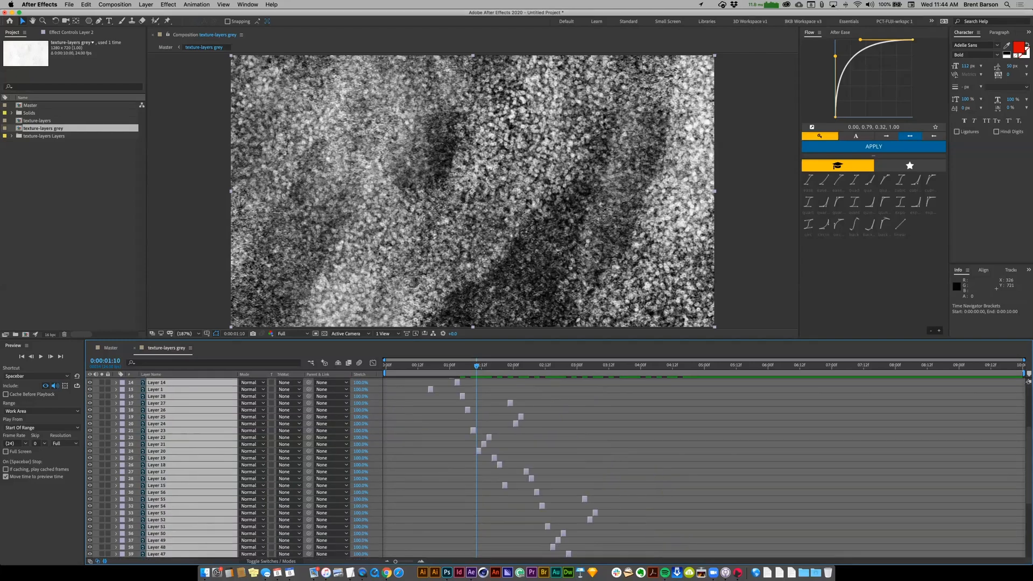
{"action": "scroll", "coordinate": [476, 388], "scroll_direction": "up", "scroll_amount": 7}
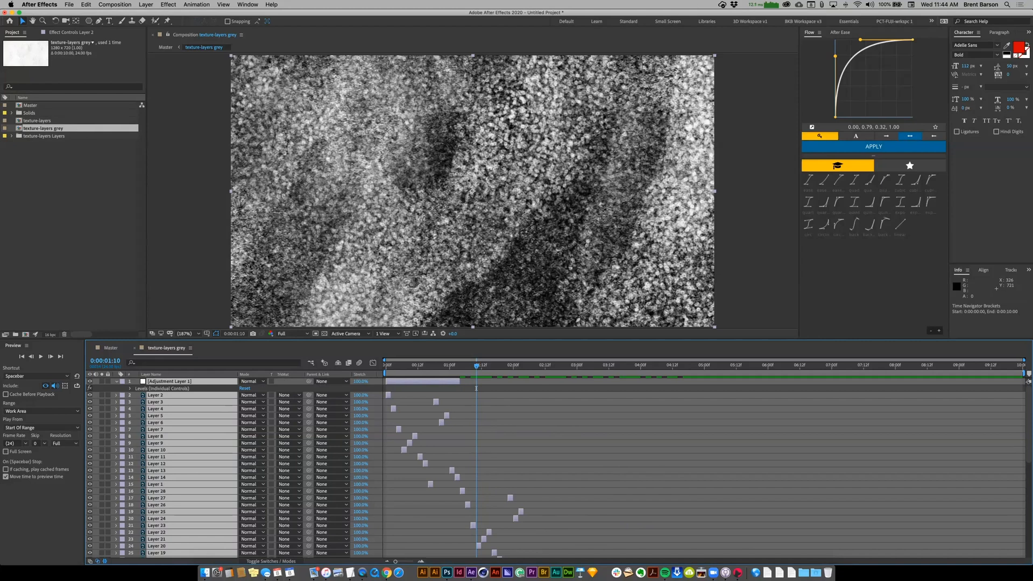
{"action": "left_click_drag", "start_coordinate": [459, 382], "coordinate": [558, 381]}
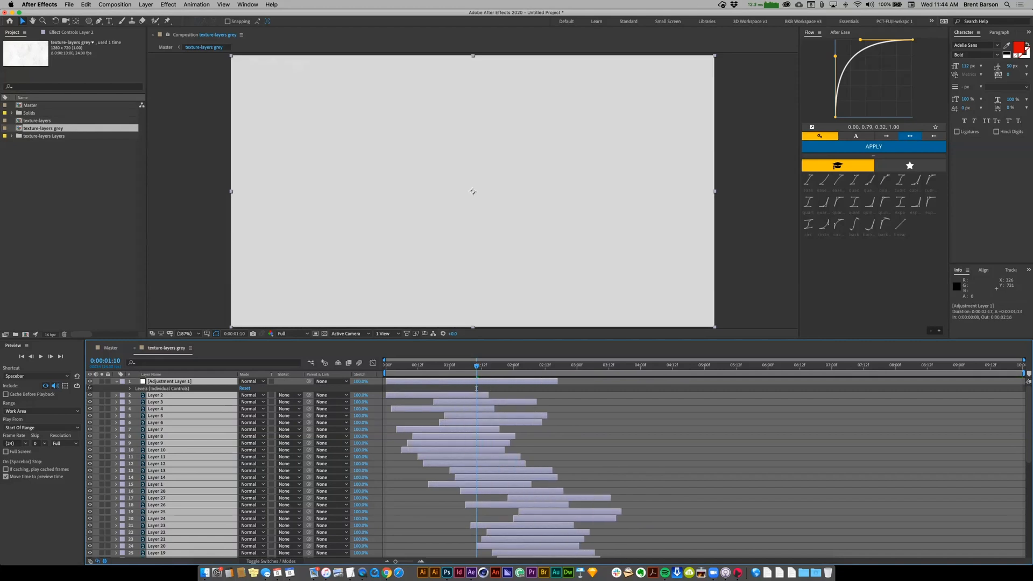
{"action": "key", "text": "super+z"}
{"action": "key", "text": "super+shift+a"}
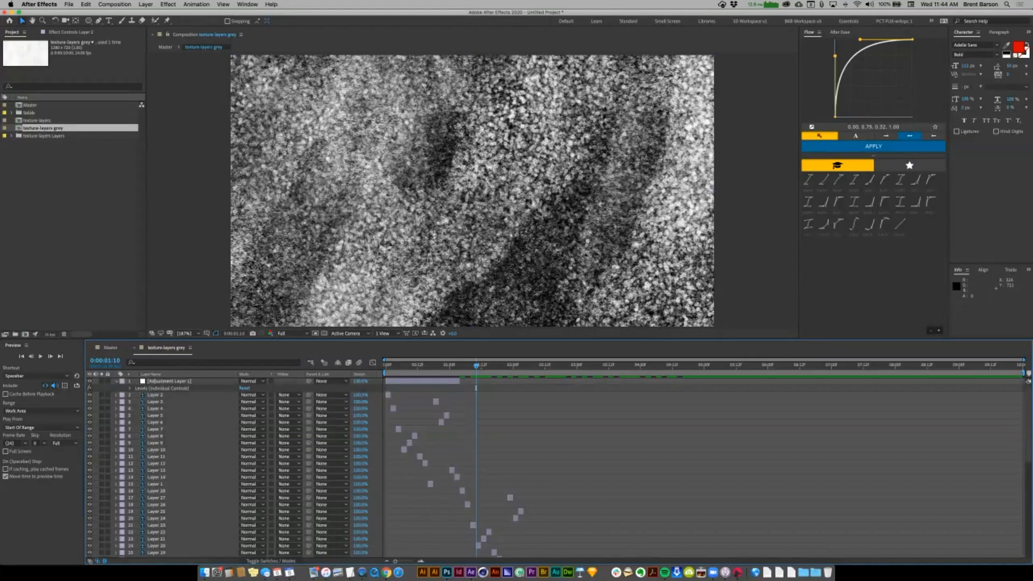
- Extend only Adjustment Layer 1's out point to the end of the ten-second texture-layers grey composition
{"action": "left_click_drag", "start_coordinate": [459, 381], "coordinate": [1022, 382]}
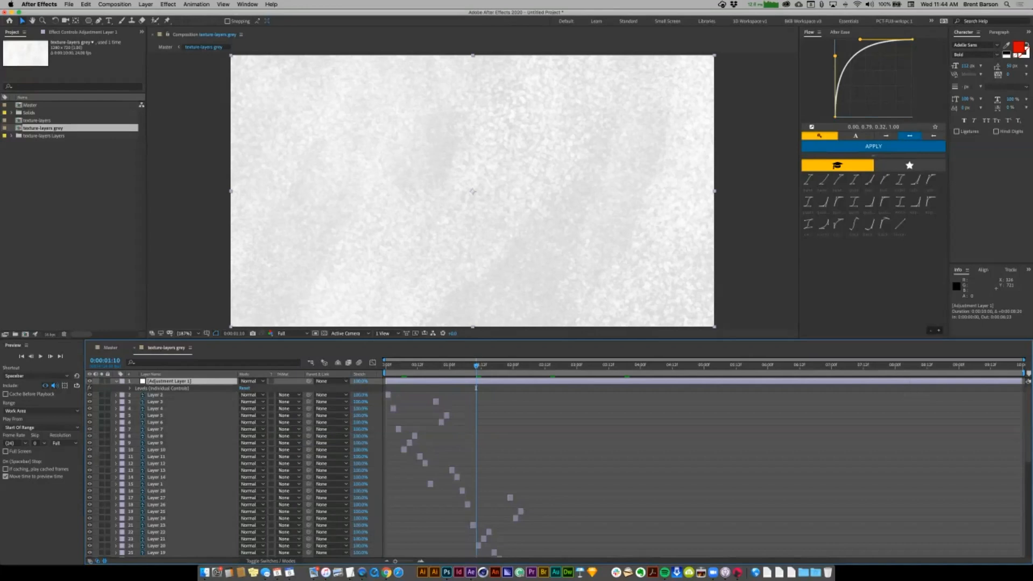
- Duplicate all 56 texture layers without the adjustment layer and stack the copies beneath the originals in the texture-layers grey composition
{"action": "left_click", "coordinate": [155, 395]}
{"action": "scroll", "coordinate": [155, 395], "scroll_direction": "down", "scroll_amount": 3}
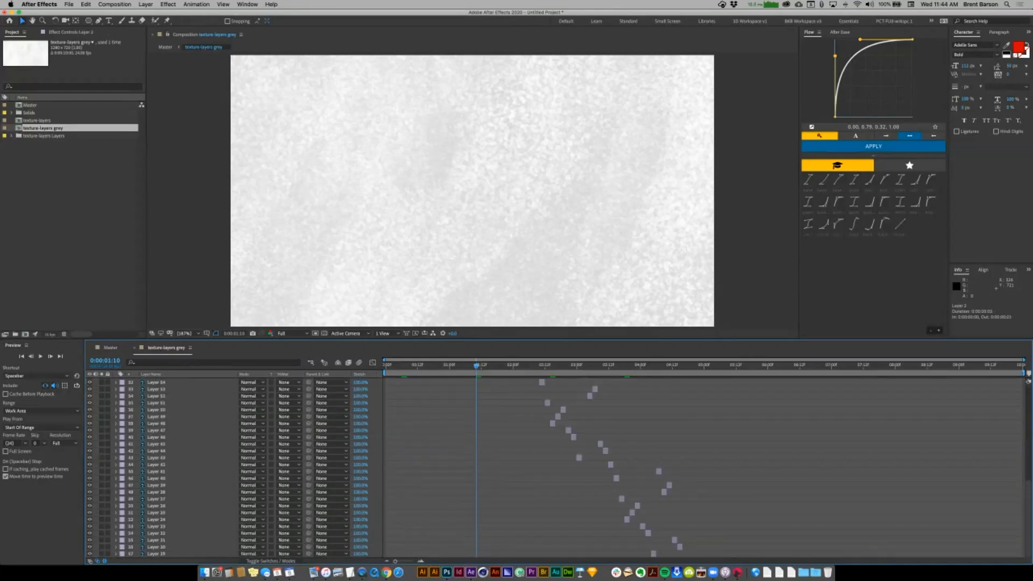
{"action": "key", "text": "super+a"}
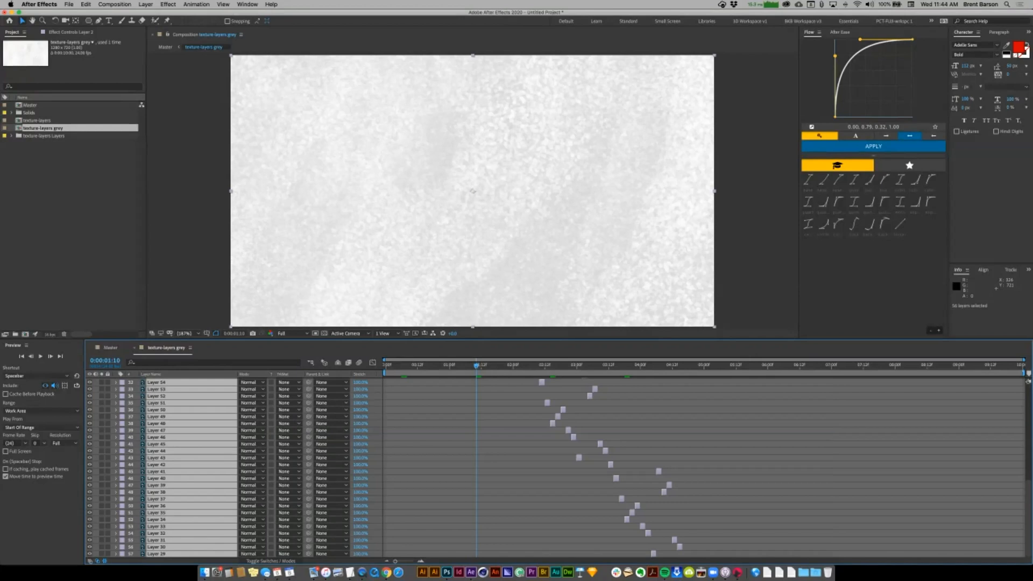
{"action": "key", "text": "super+d"}
{"action": "key", "text": "super+shift+bracketleft"}
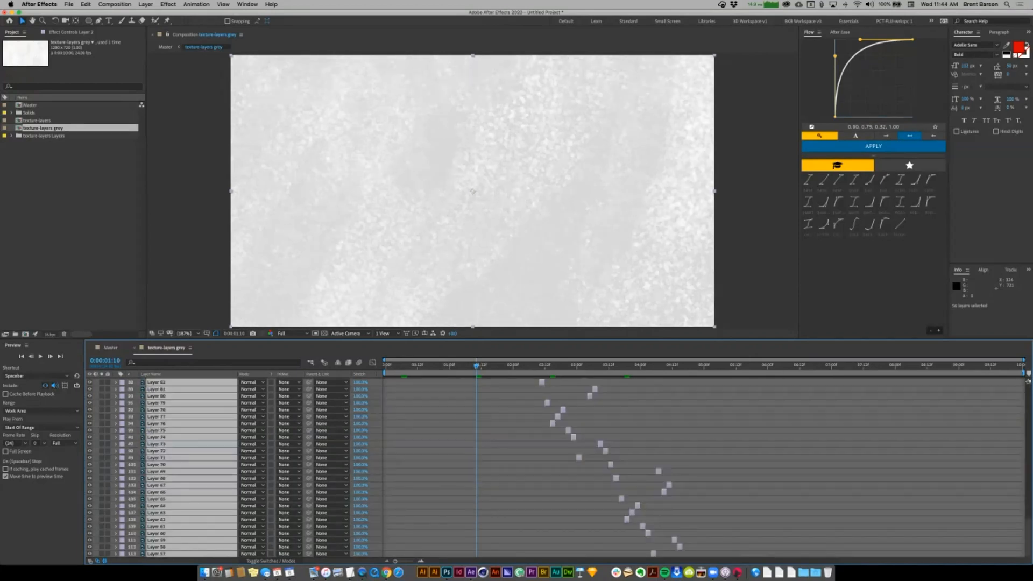
{"action": "scroll", "coordinate": [529, 468], "scroll_direction": "up", "scroll_amount": 14}
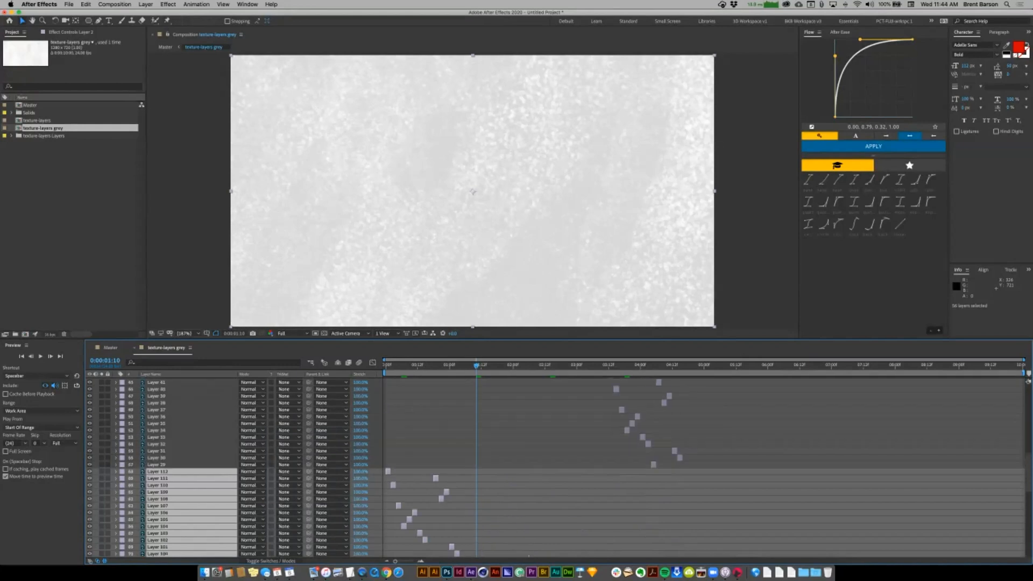
- Shift the 56 copied layers to start right after the existing sequence ends, and restore the full time range
{"action": "left_click_drag", "start_coordinate": [388, 472], "coordinate": [692, 471]}
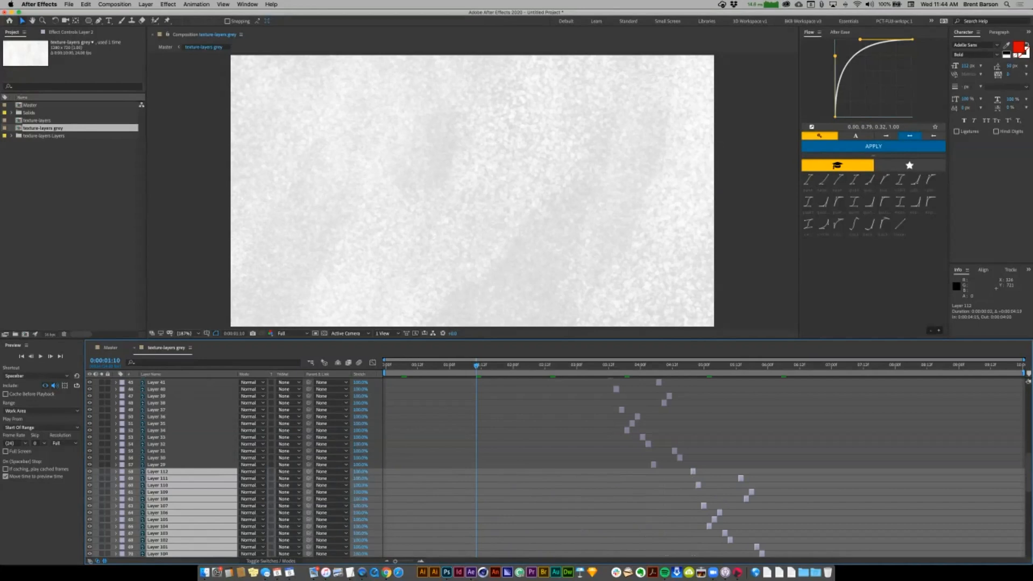
{"action": "scroll", "coordinate": [676, 472], "scroll_direction": "up", "scroll_amount": 3}
{"action": "left_click_drag", "start_coordinate": [743, 471], "coordinate": [711, 472]}
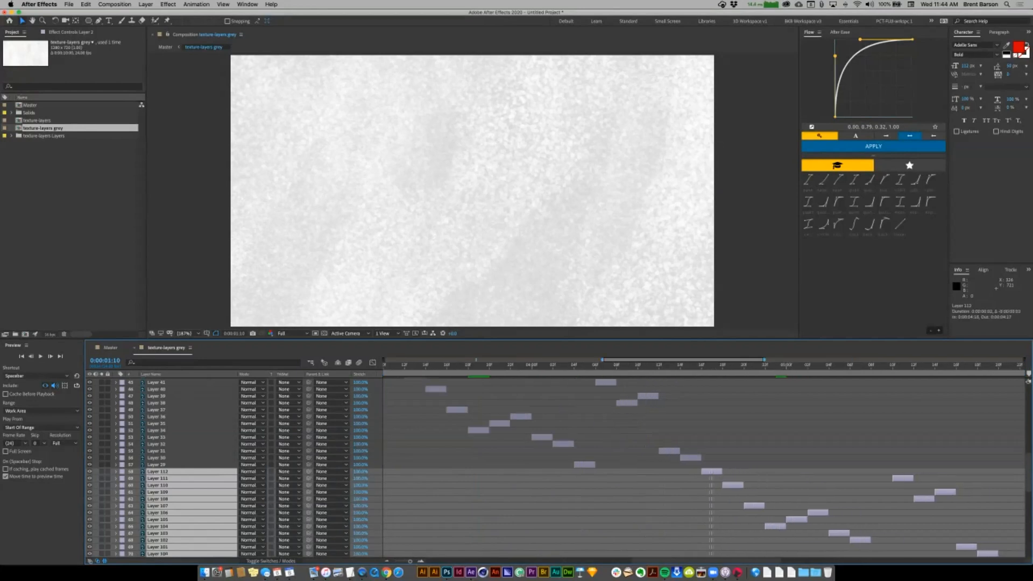
{"action": "double_click", "coordinate": [694, 360]}
- Locate the last frame of the final texture layer and end the Master composition's work area there, at 0:00:09:07
{"action": "scroll", "coordinate": [703, 467], "scroll_direction": "down", "scroll_amount": 12}
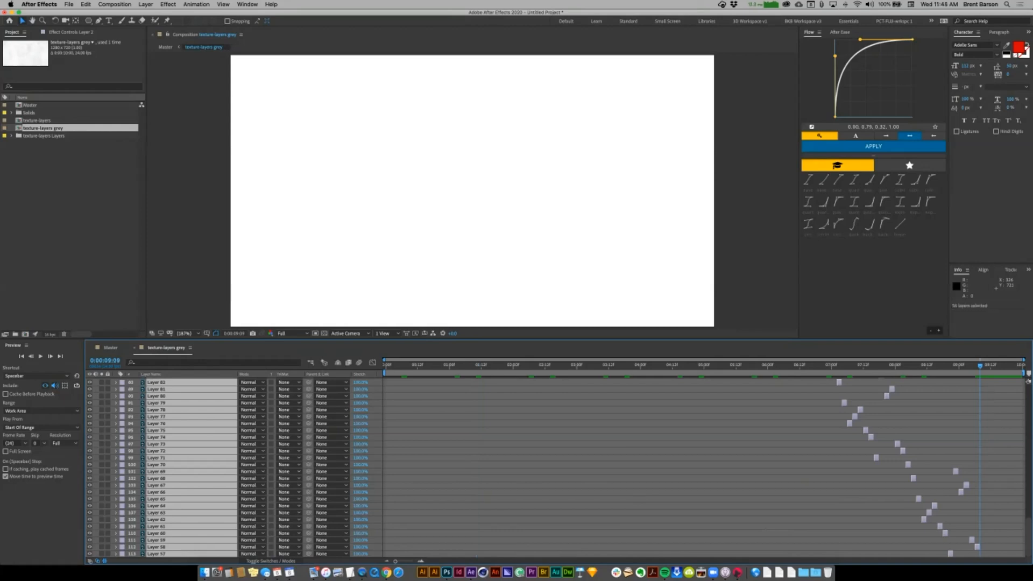
{"action": "key", "text": "super+shift+a"}
{"action": "left_click", "coordinate": [977, 548]}
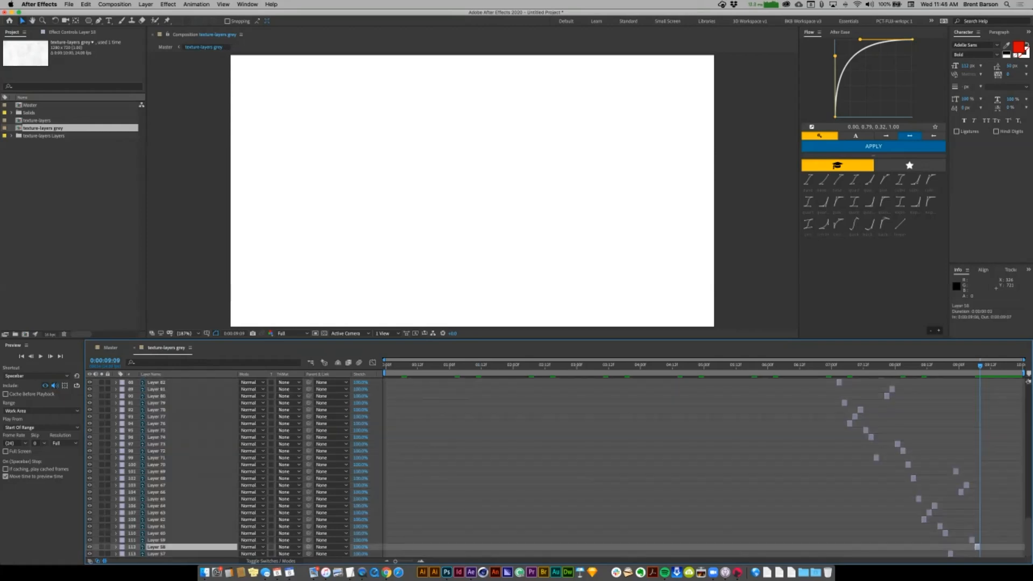
{"action": "key", "text": "o"}
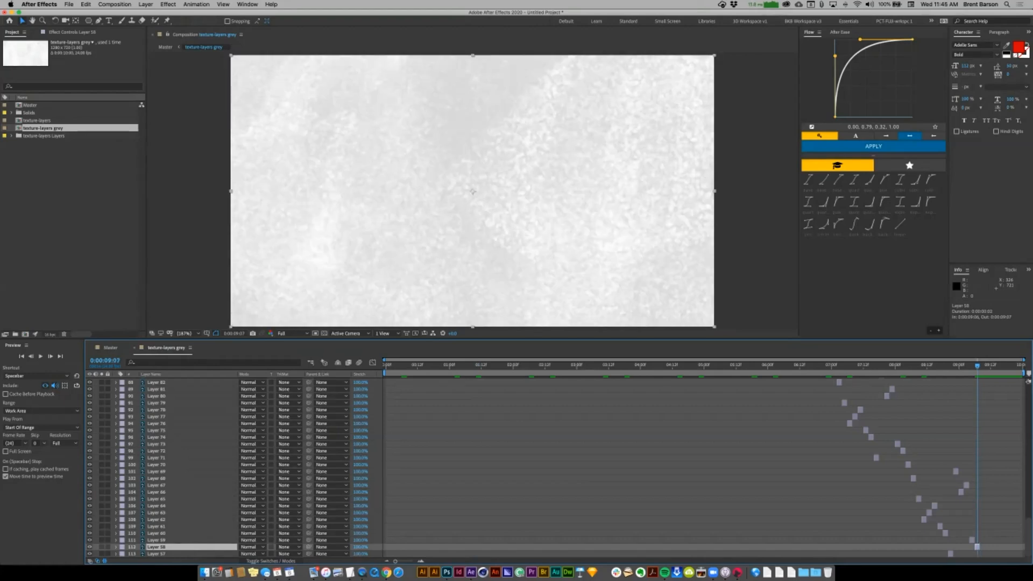
{"action": "key", "text": "Page_Down"}
{"action": "key", "text": "Page_Up"}
{"action": "left_click", "coordinate": [110, 348]}
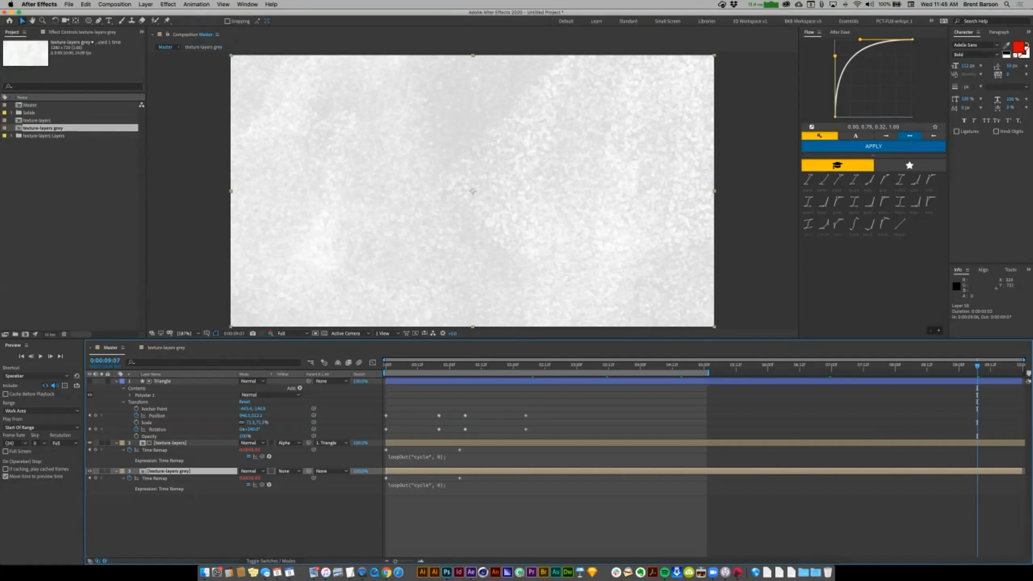
{"action": "key", "text": "n"}
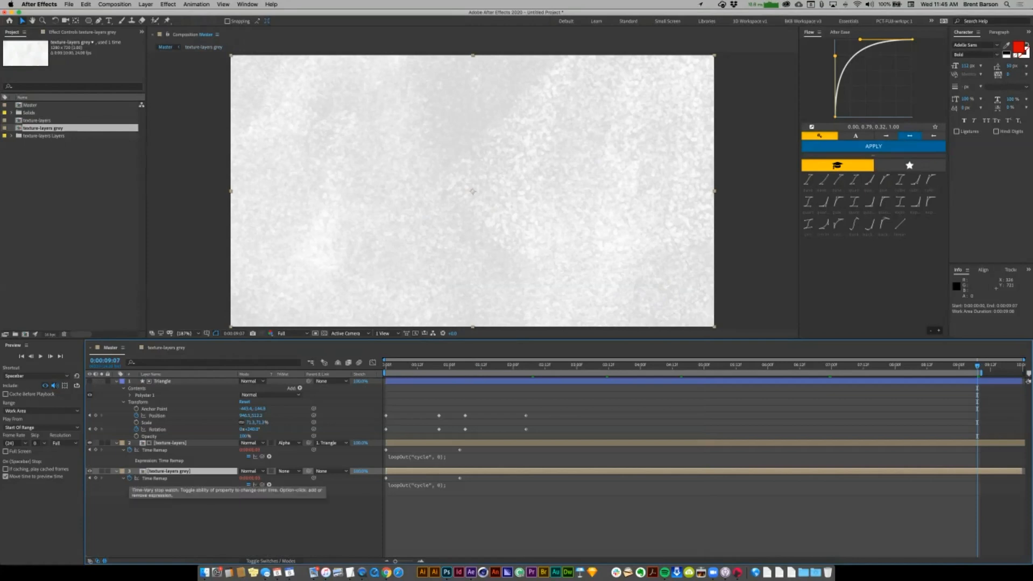
- Remove the loopOut expression from the texture-layers grey layer in Master and disable its time remapping
{"action": "left_click", "coordinate": [130, 478], "text": "alt"}
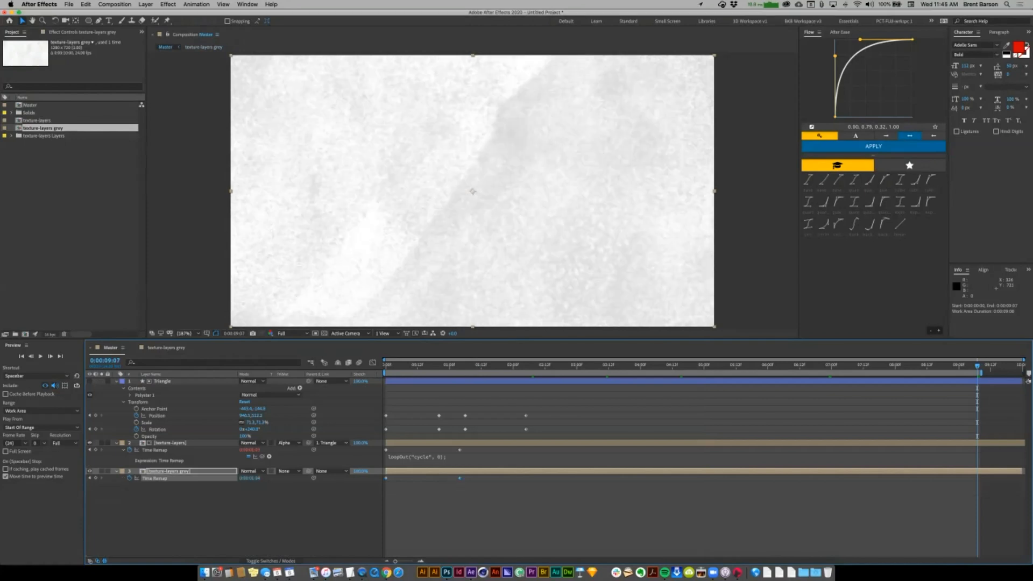
{"action": "left_click", "coordinate": [145, 5]}
{"action": "mouse_move", "coordinate": [183, 100]}
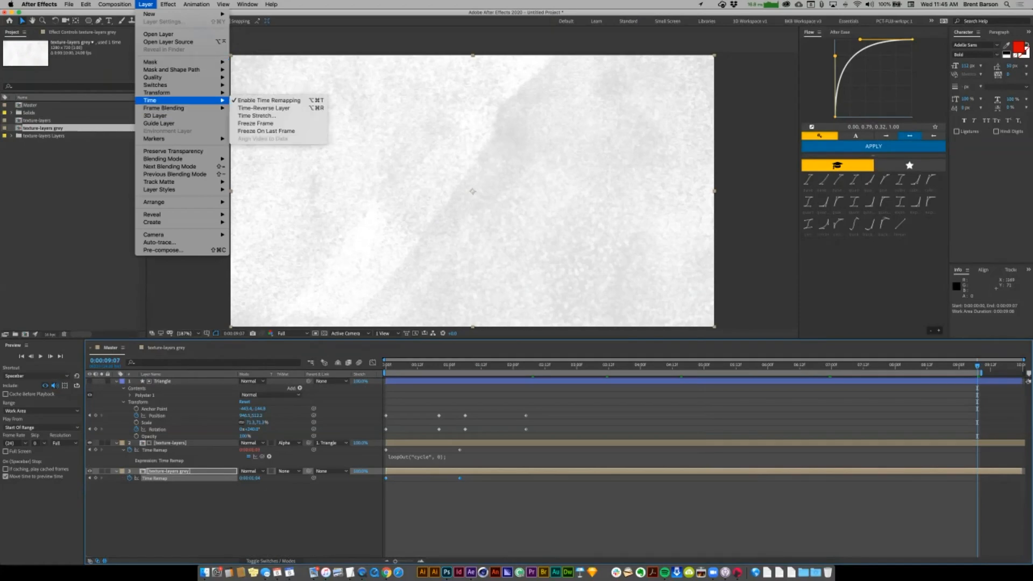
{"action": "left_click", "coordinate": [269, 100]}
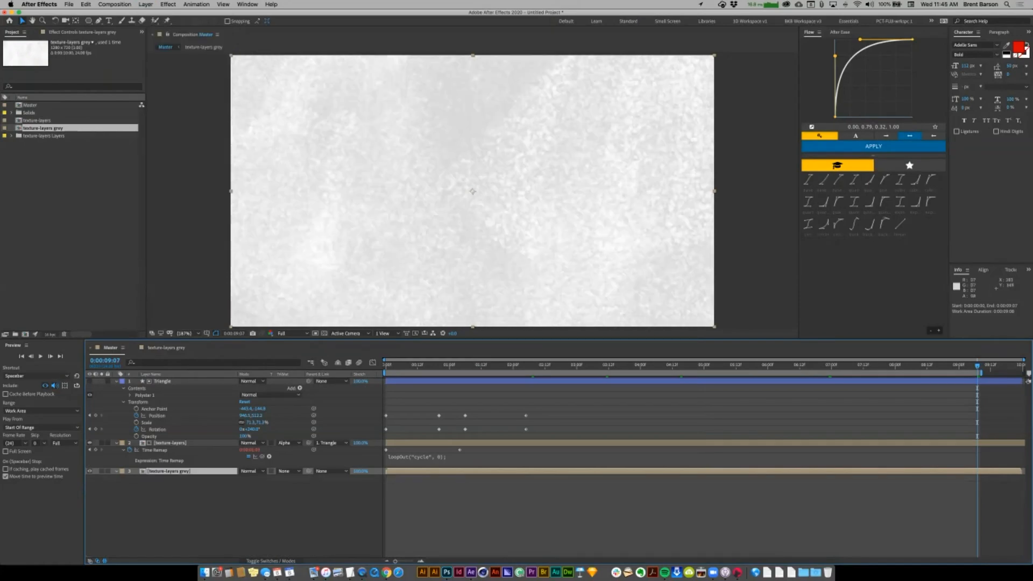
{"action": "key", "text": "super+shift+a"}
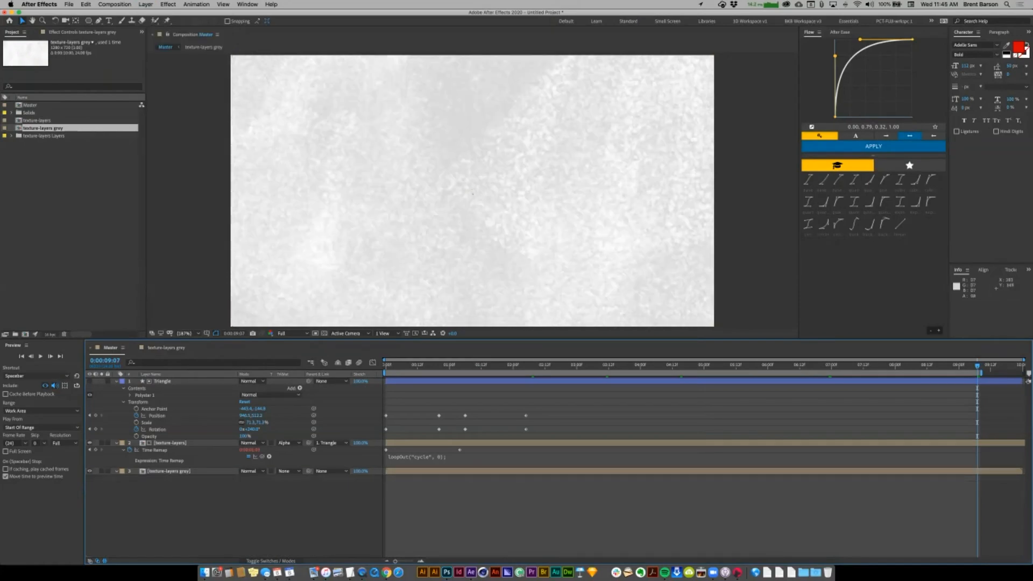
- Preview the Master animation, go to 0:00:00:13 and inspect the texture-layers layer's Time Remap expression without changing it
{"action": "key", "text": "space"}
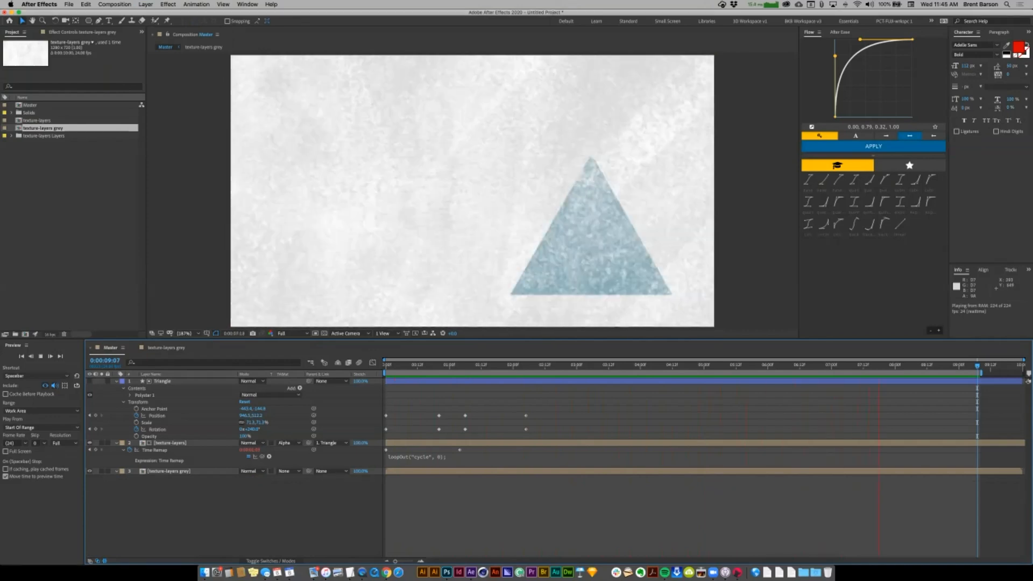
{"action": "left_click", "coordinate": [420, 368]}
{"action": "left_click", "coordinate": [425, 456]}
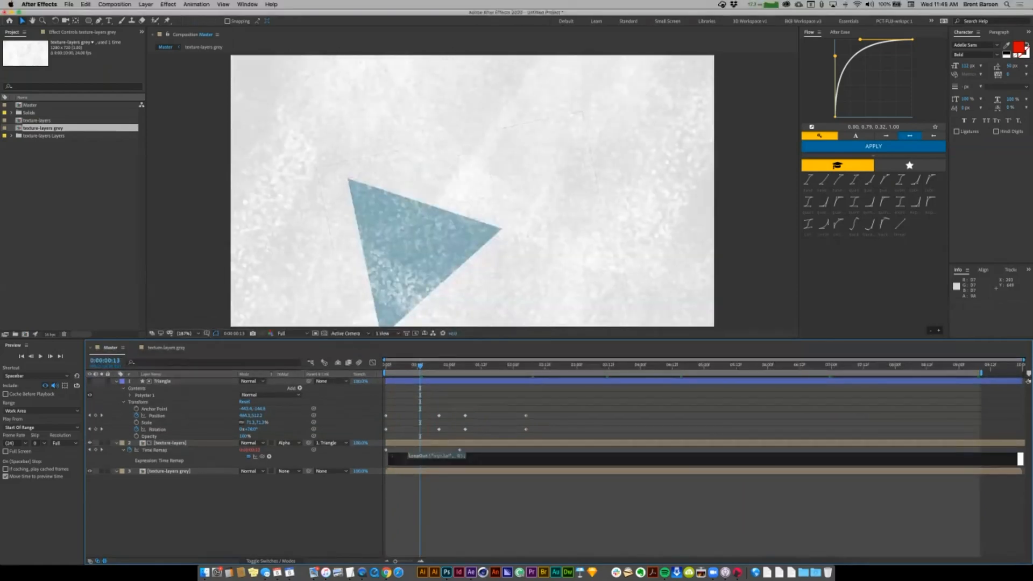
{"action": "key", "text": "Escape"}
- Review the staggered layers throughout the texture-layers grey composition, close it and play back Master
{"action": "double_click", "coordinate": [169, 471]}
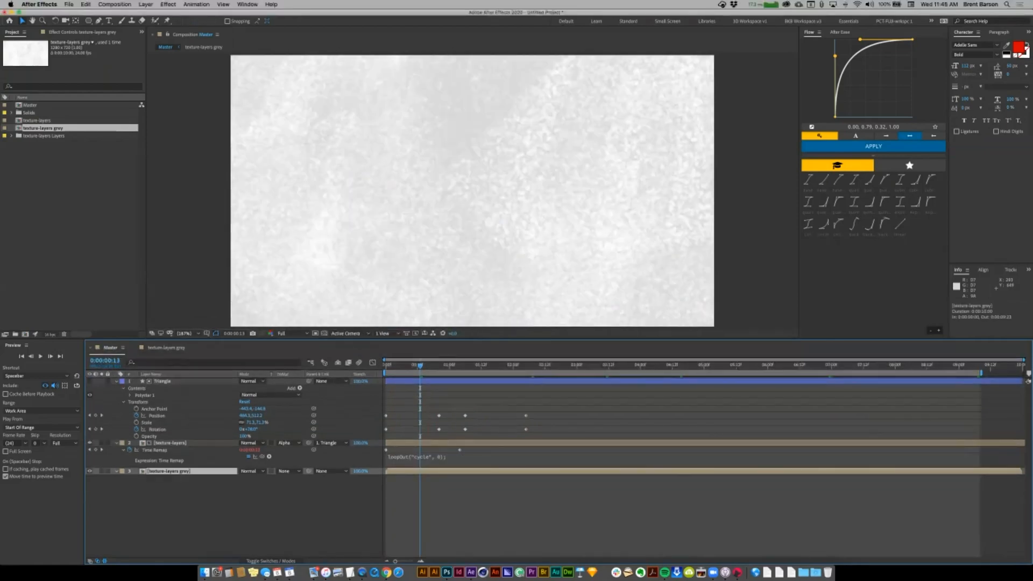
{"action": "scroll", "coordinate": [554, 468], "scroll_direction": "up", "scroll_amount": 20}
{"action": "scroll", "coordinate": [554, 468], "scroll_direction": "down", "scroll_amount": 20}
{"action": "scroll", "coordinate": [555, 468], "scroll_direction": "up", "scroll_amount": 9}
{"action": "scroll", "coordinate": [554, 468], "scroll_direction": "down", "scroll_amount": 12}
{"action": "scroll", "coordinate": [554, 468], "scroll_direction": "up", "scroll_amount": 20}
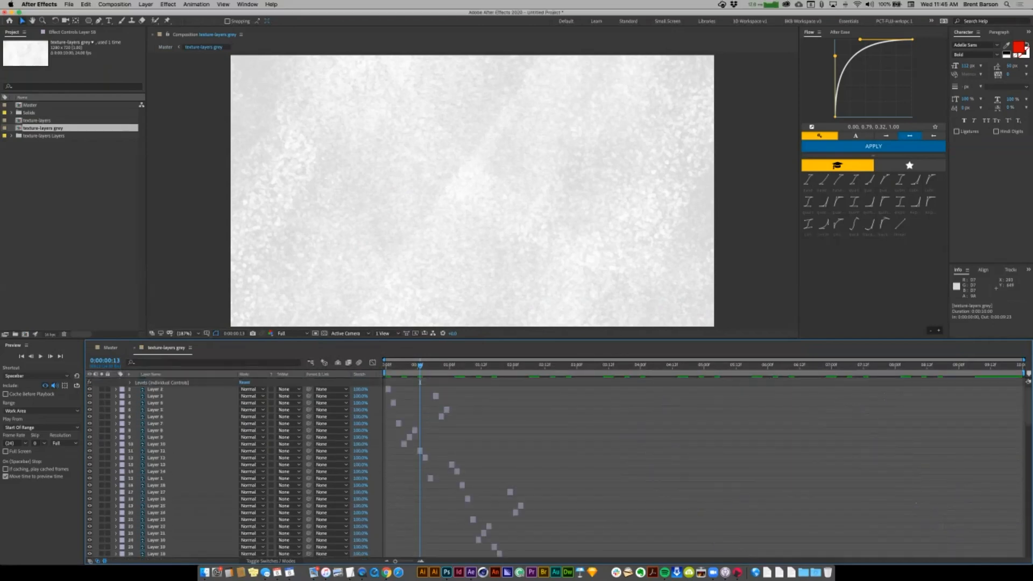
{"action": "key", "text": "super+w"}
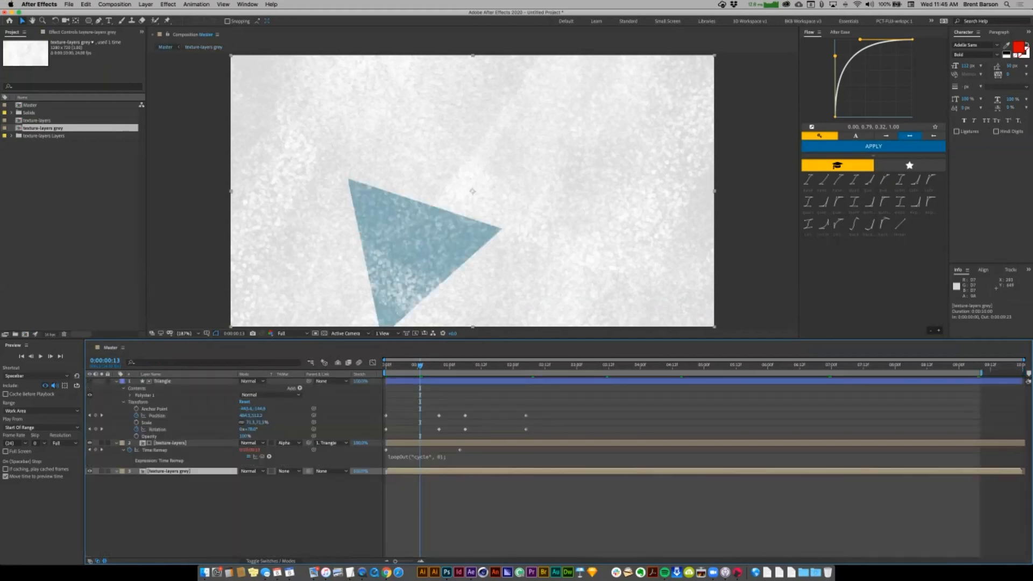
{"action": "key", "text": "space"}
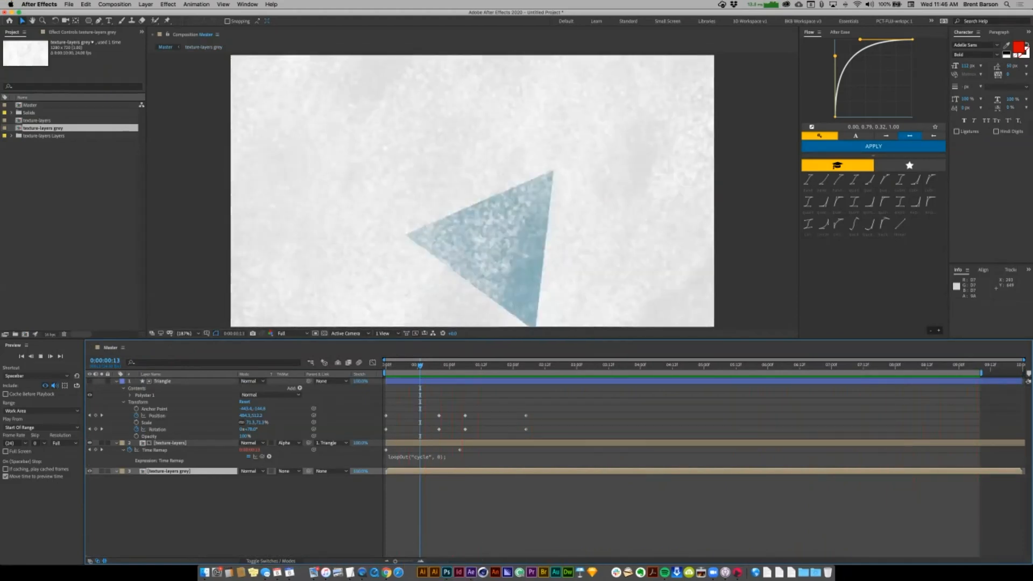
{"action": "key", "text": "space"}
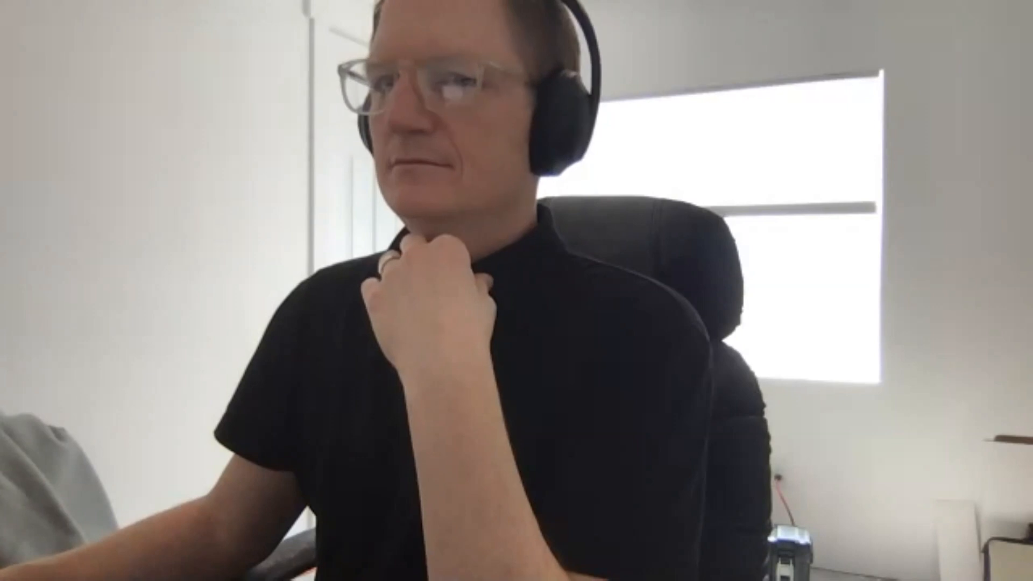